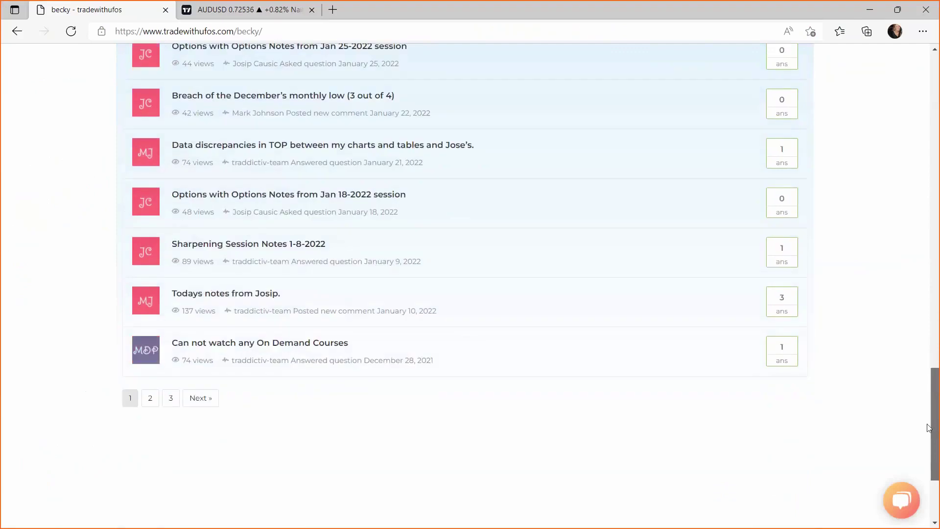
Search 'fx' in a new tab and open the FXStreet Economic Calendar, dismissing its ad.
scroll(923, 368, up, 2)
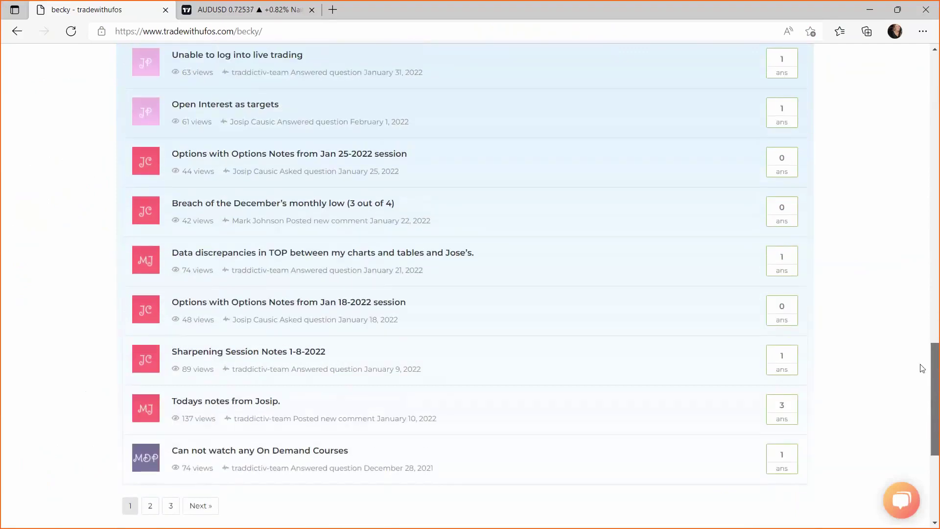
scroll(922, 368, up, 15)
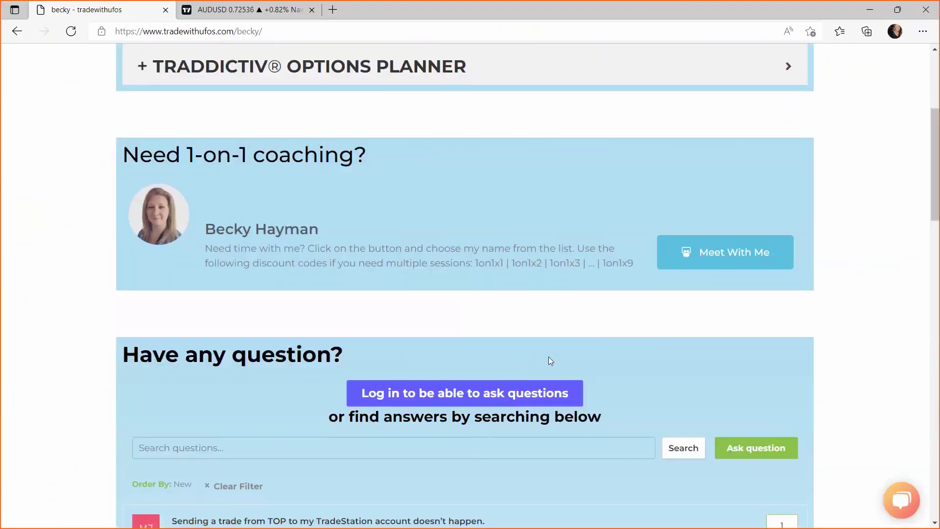
drag(934, 175, 929, 106)
click(333, 10)
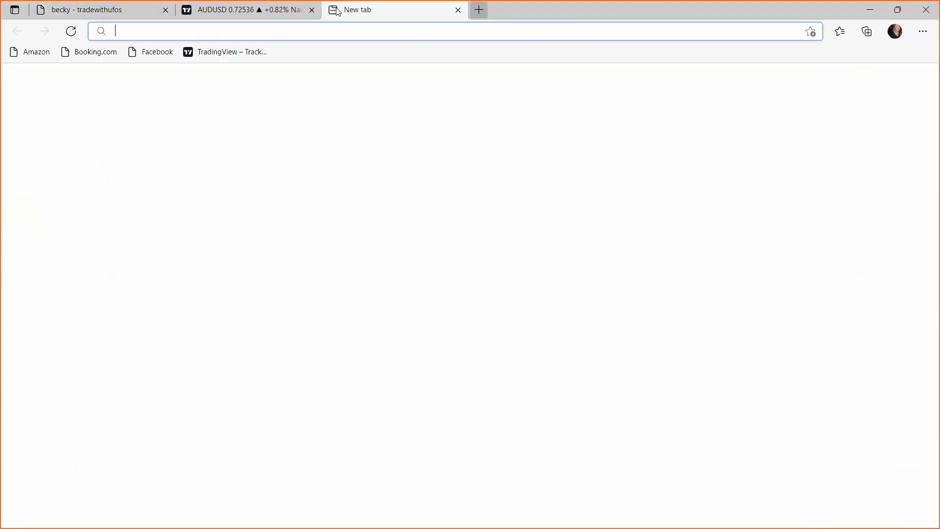
text(fx)
click(171, 75)
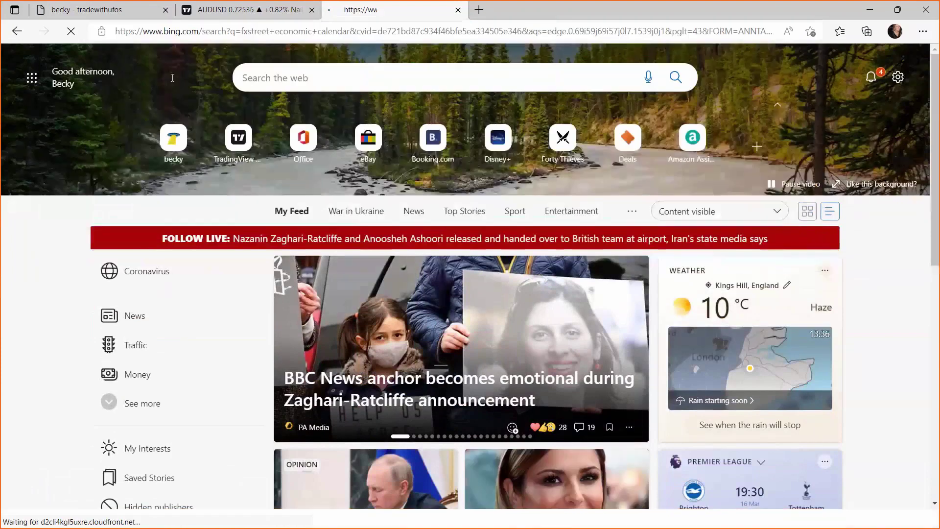
click(189, 151)
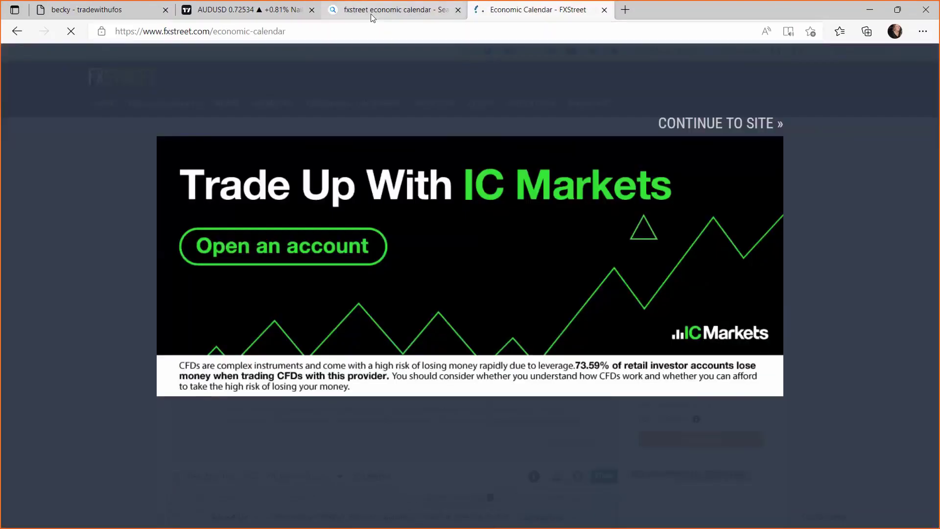
click(711, 125)
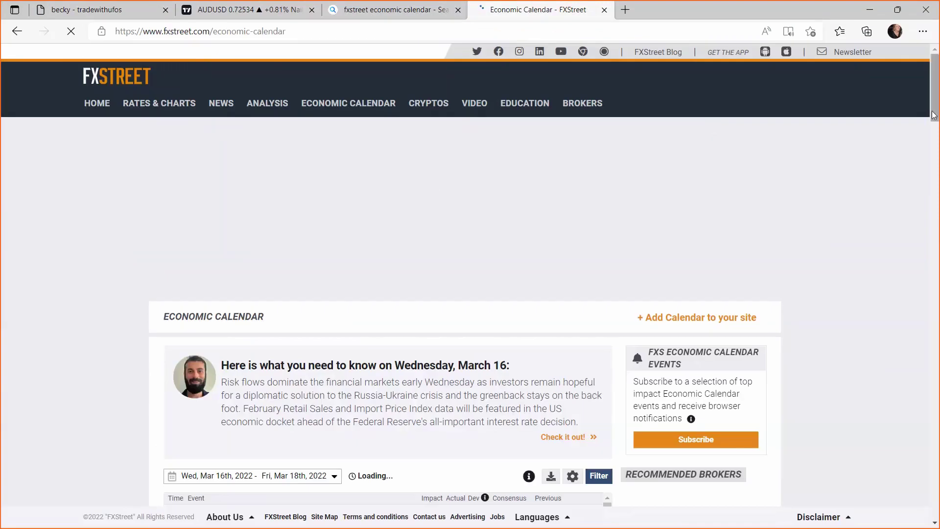
drag(938, 103, 937, 147)
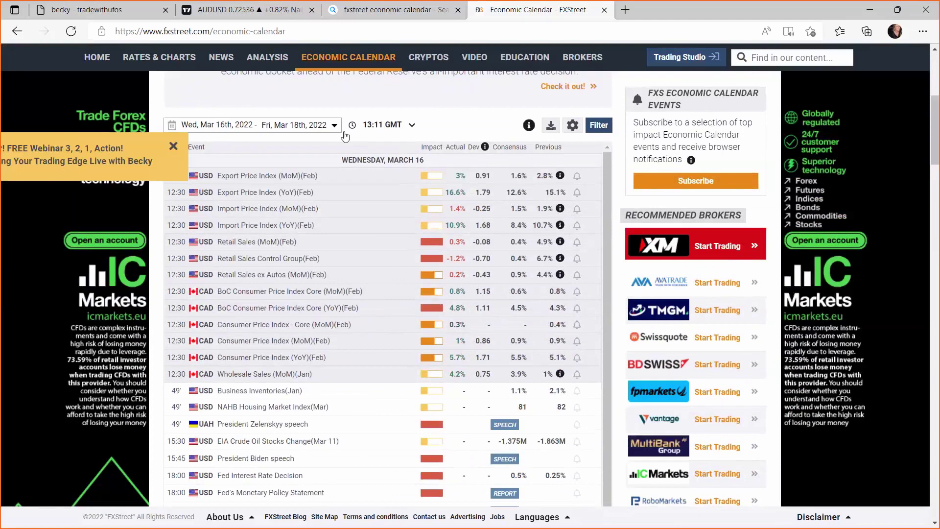
In the calendar filter, add Ukraine and remove Spain, France, Italy, Germany and China.
click(598, 125)
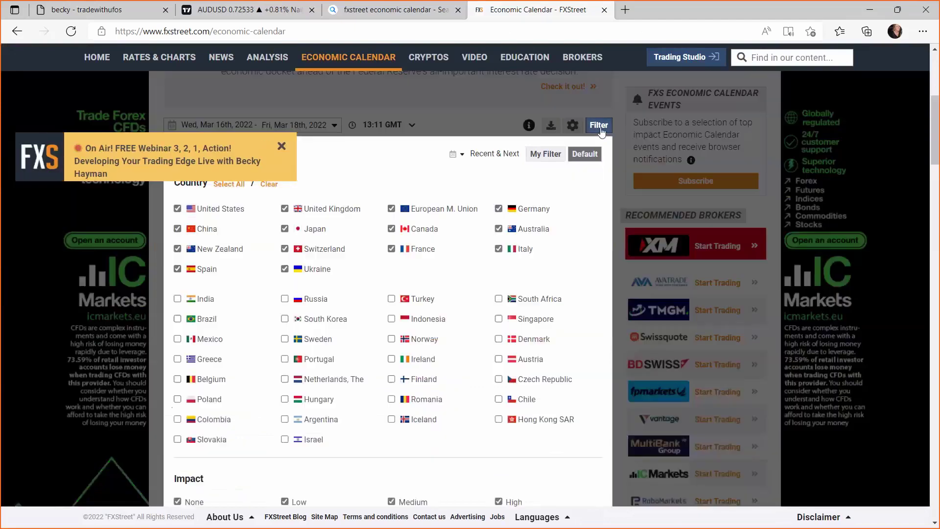
click(281, 146)
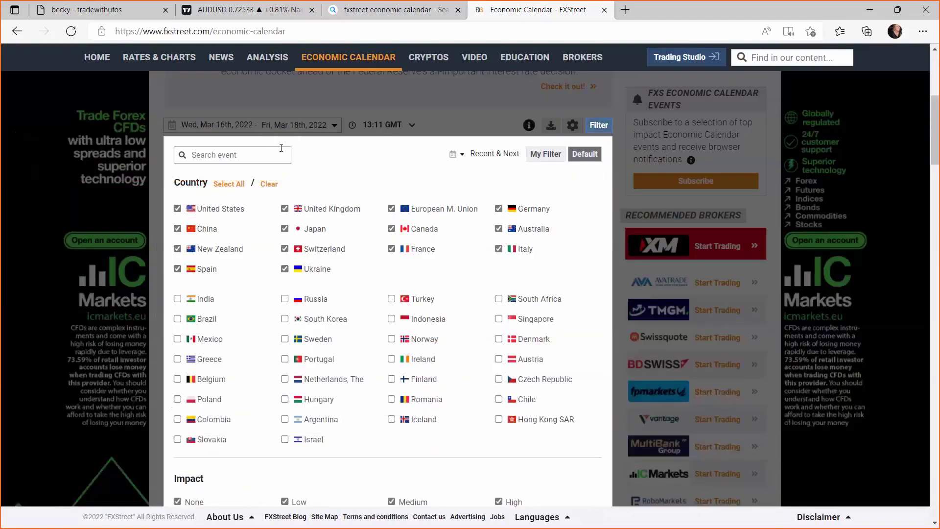
click(284, 268)
click(177, 268)
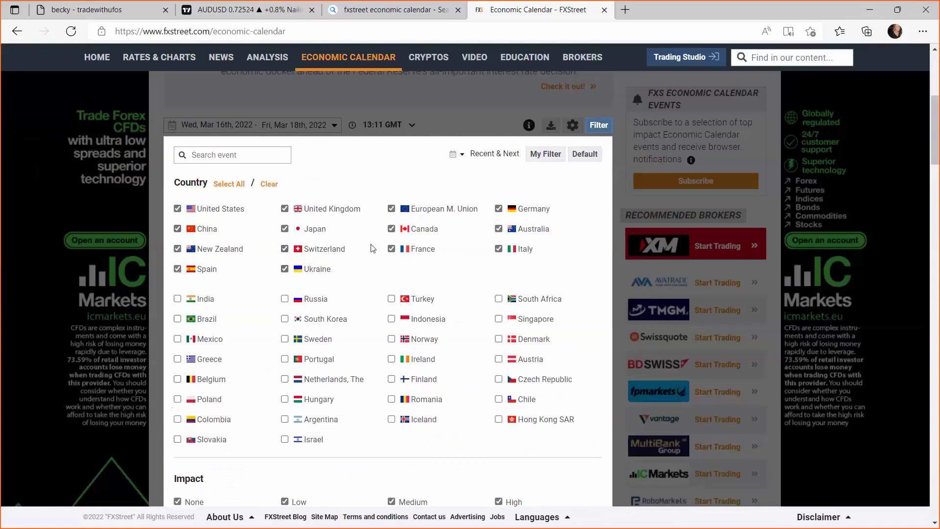
click(391, 249)
click(499, 249)
click(498, 209)
click(177, 229)
Limit the impact filter to High by unticking Medium, Low and None.
drag(937, 133, 937, 155)
click(391, 344)
click(289, 348)
click(187, 347)
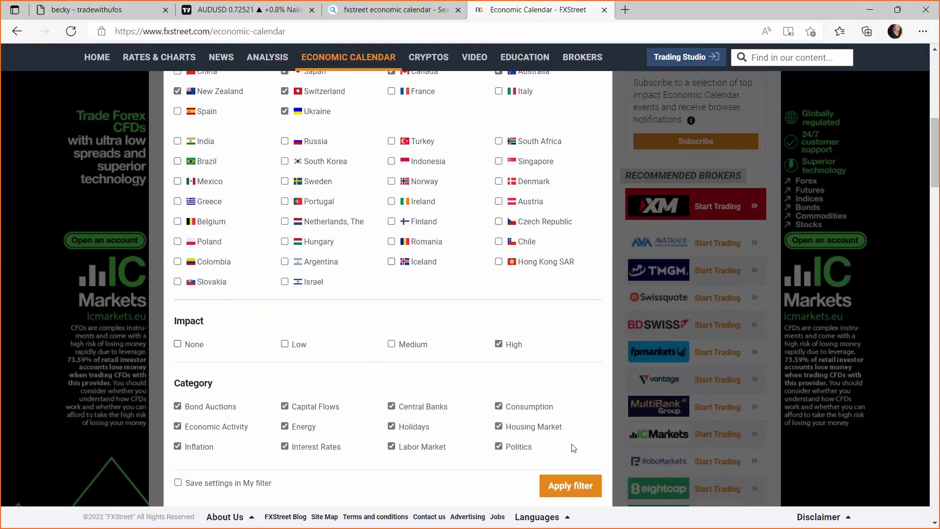
Apply the filter and set the calendar date range to March 16–23, 2022.
click(566, 486)
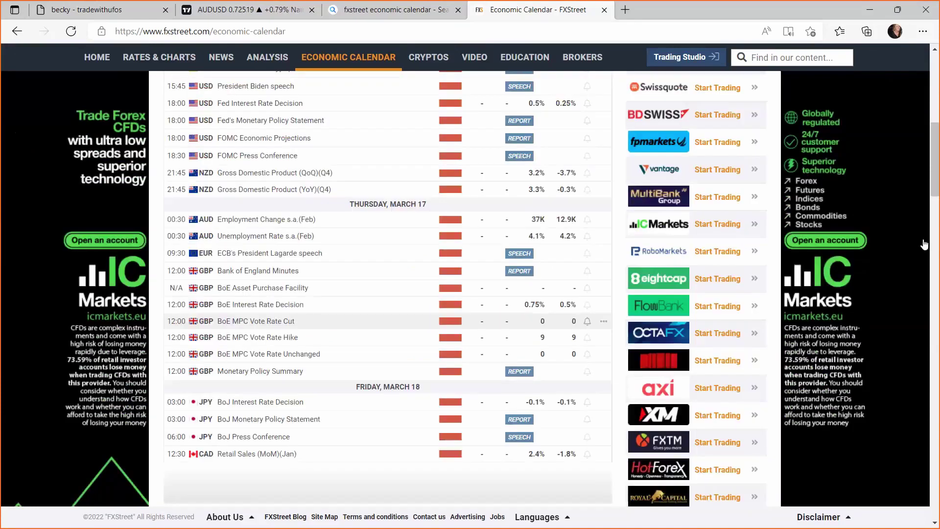
drag(936, 171, 936, 155)
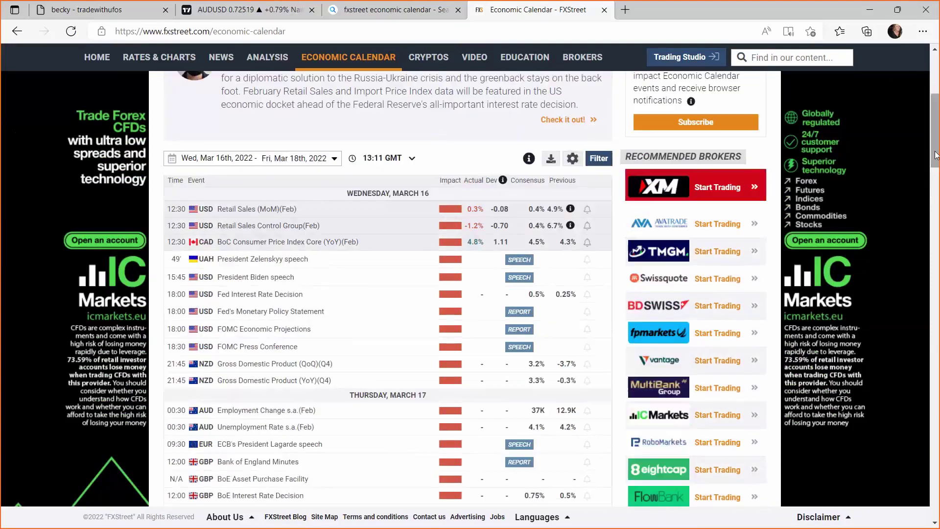
click(313, 158)
click(338, 305)
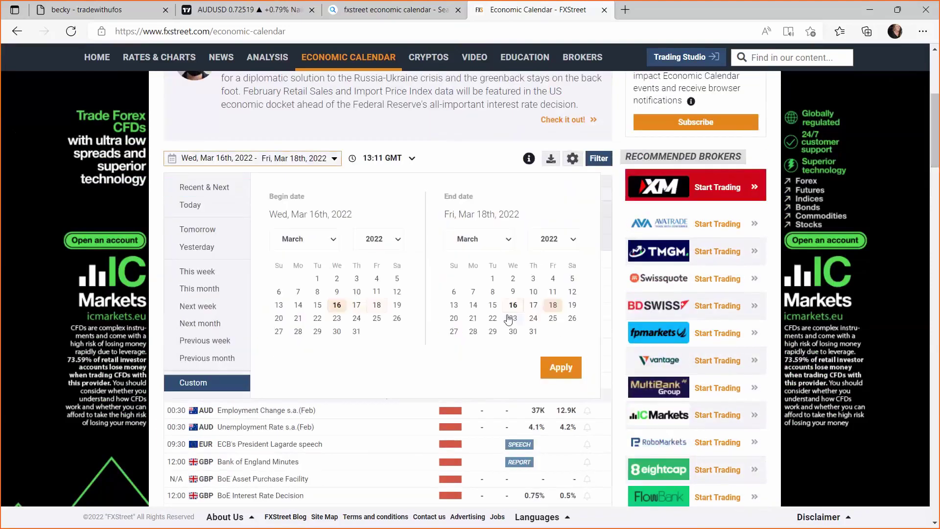
click(514, 318)
click(561, 367)
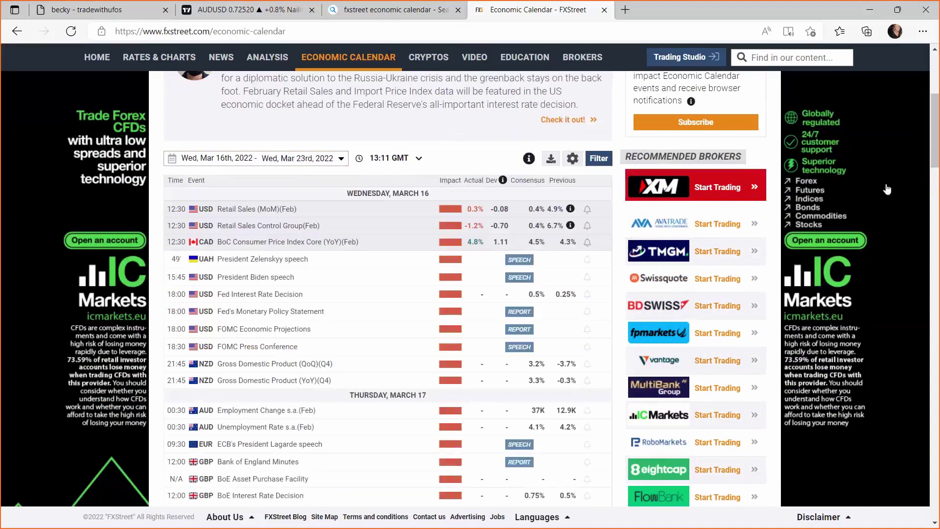
Scroll through the filtered high-impact events for March 16–23.
drag(936, 145, 937, 157)
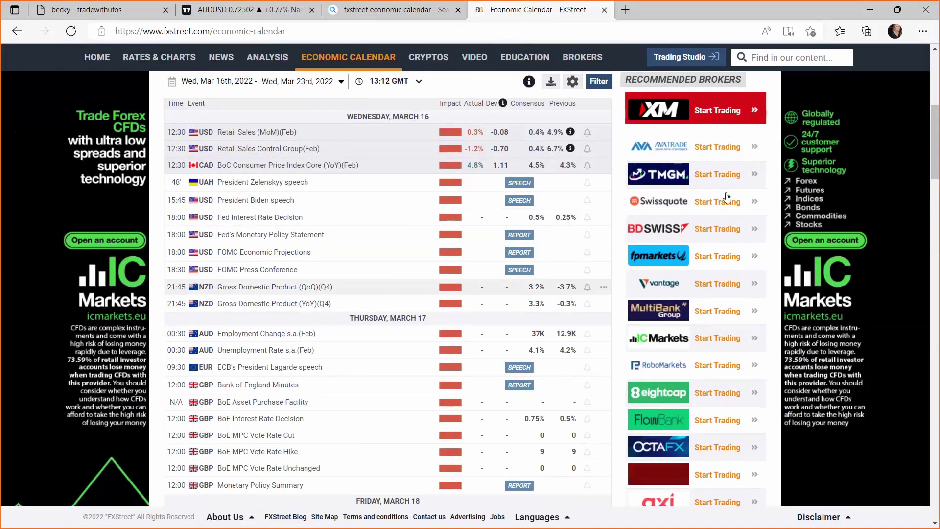
drag(936, 133, 937, 121)
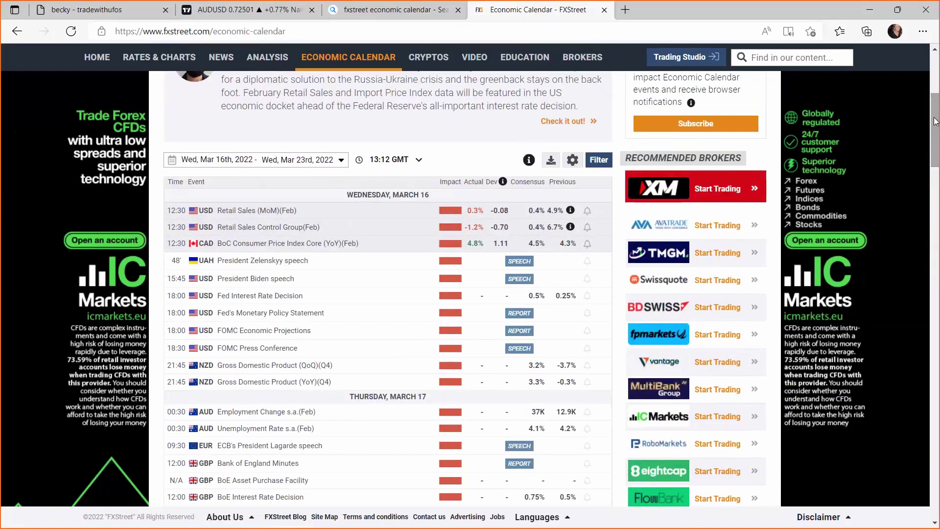
drag(936, 122, 934, 97)
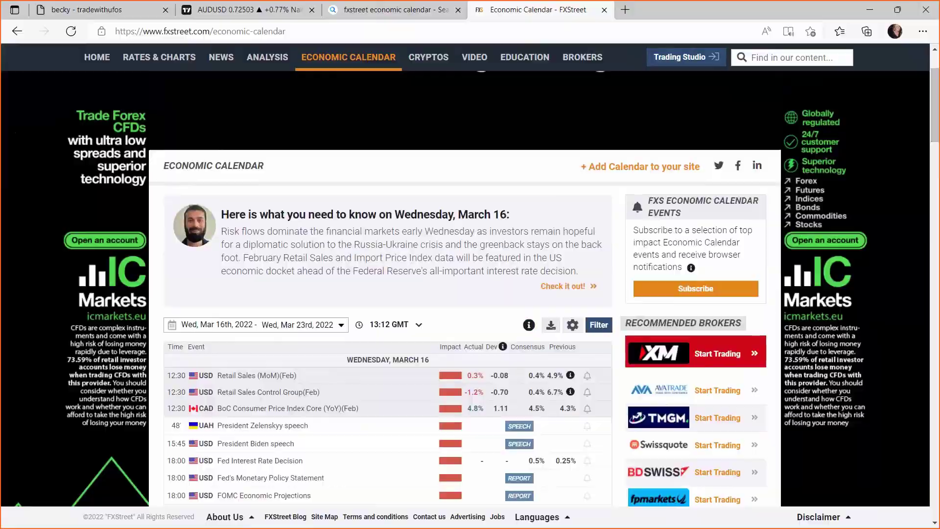
key(alt+Tab)
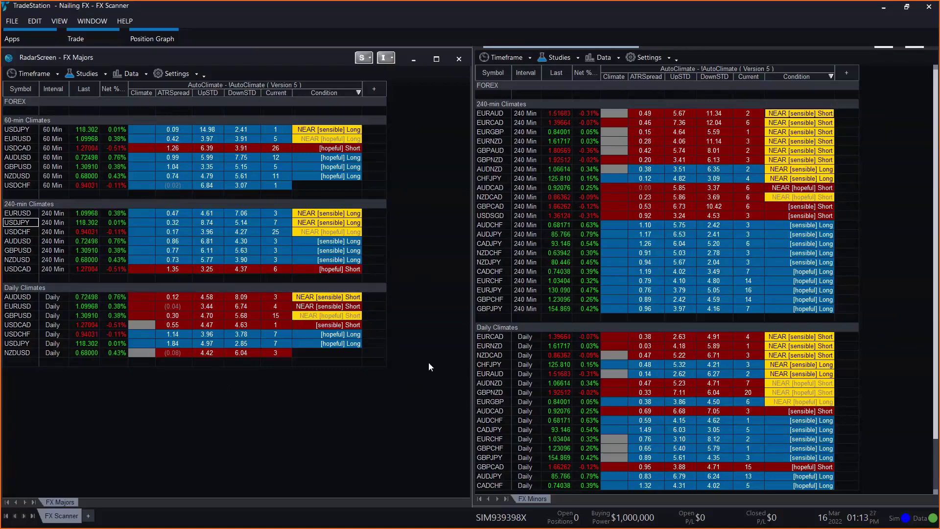
Select the AUDUSD Daily climate row in the FX Scanner, then return to MetaTrader.
click(140, 298)
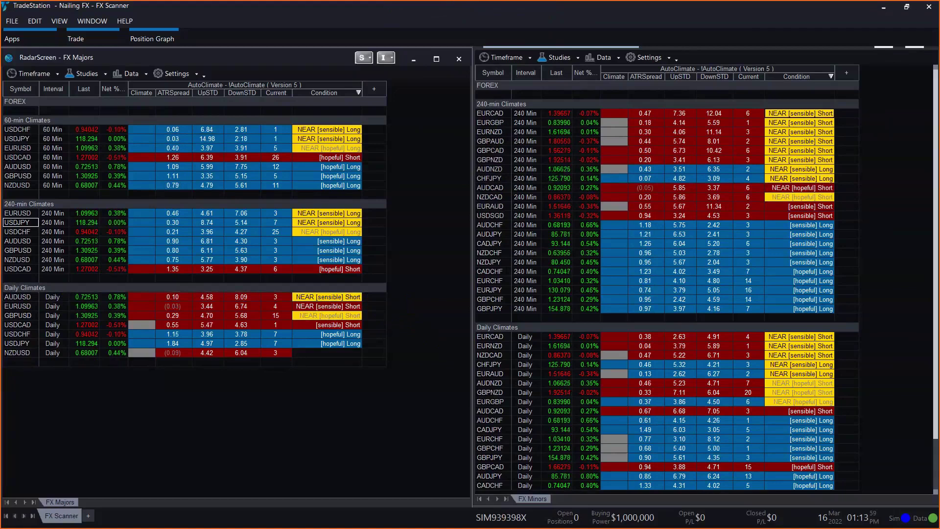
key(alt+Tab)
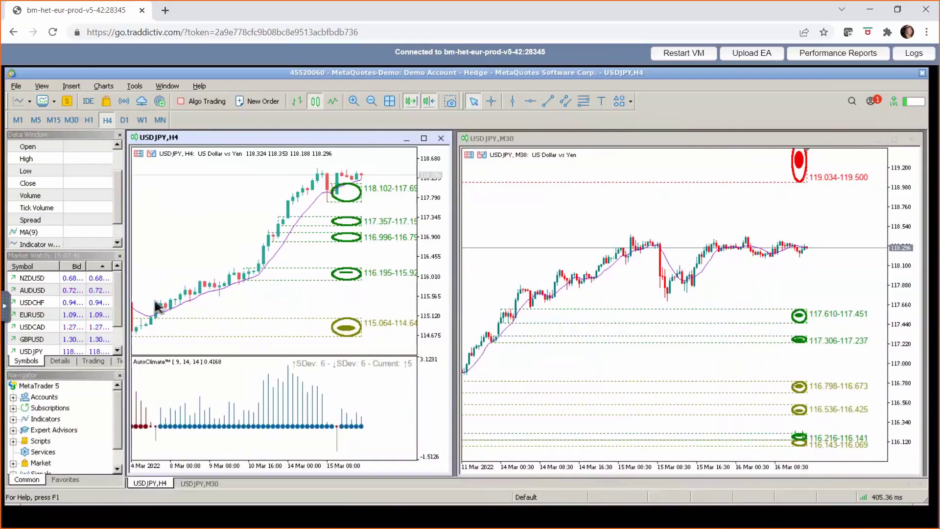
Load AUDUSD from Market Watch onto both chart windows.
scroll(120, 307, down, 1)
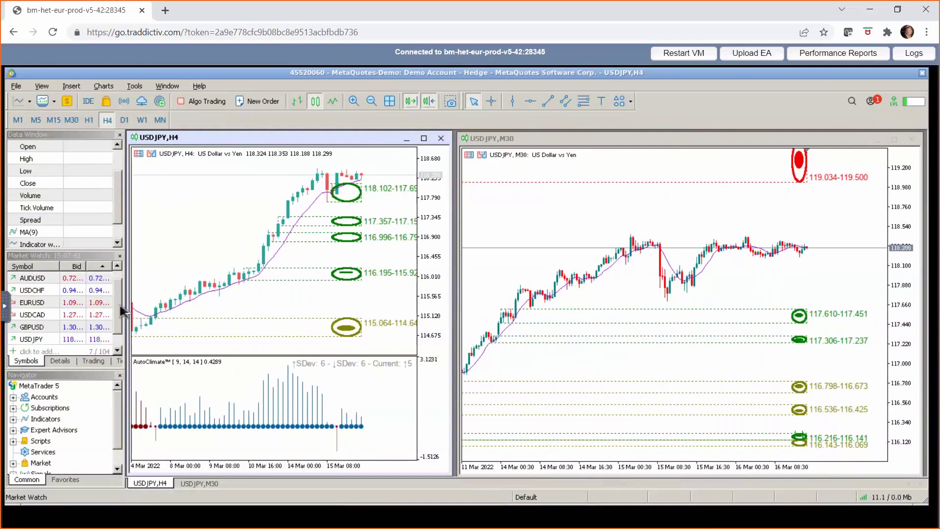
click(46, 277)
drag(213, 270, 214, 270)
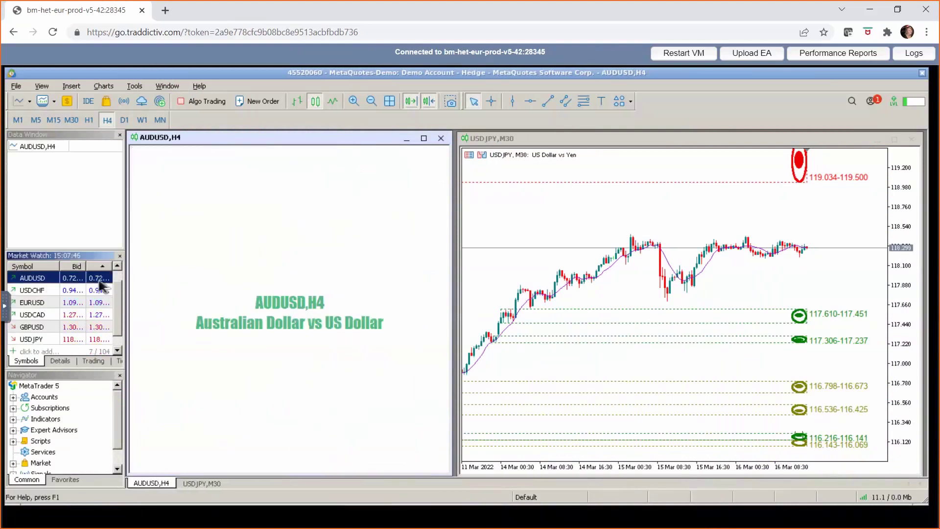
drag(521, 280, 539, 283)
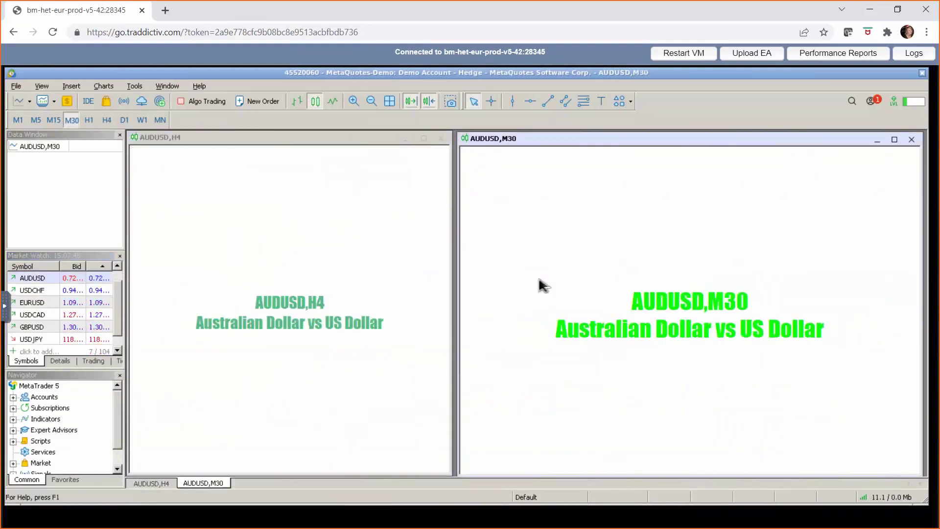
Set the left AUDUSD chart to Daily and the right chart to H1.
click(231, 256)
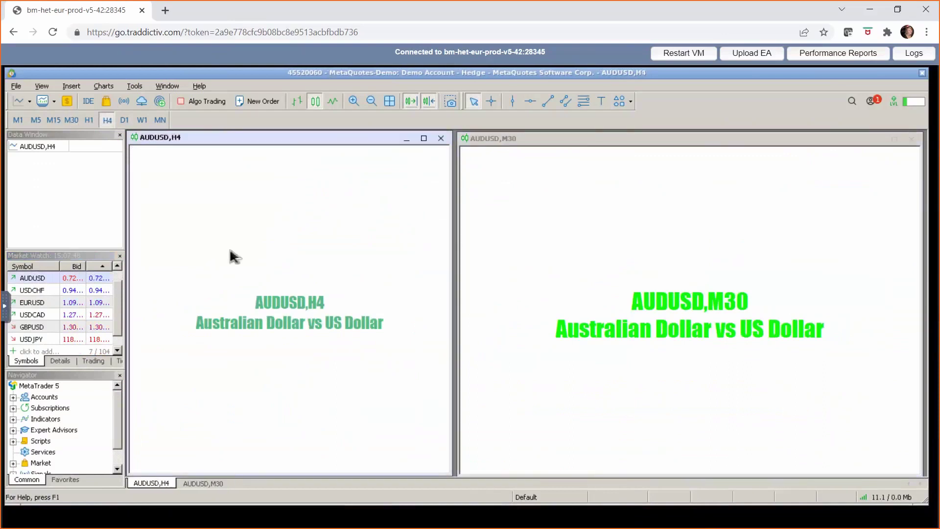
click(124, 120)
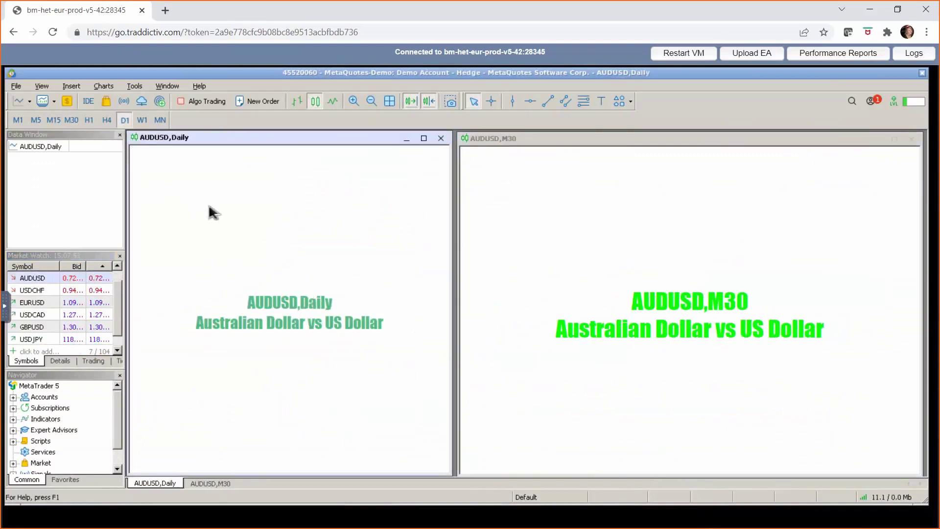
click(588, 248)
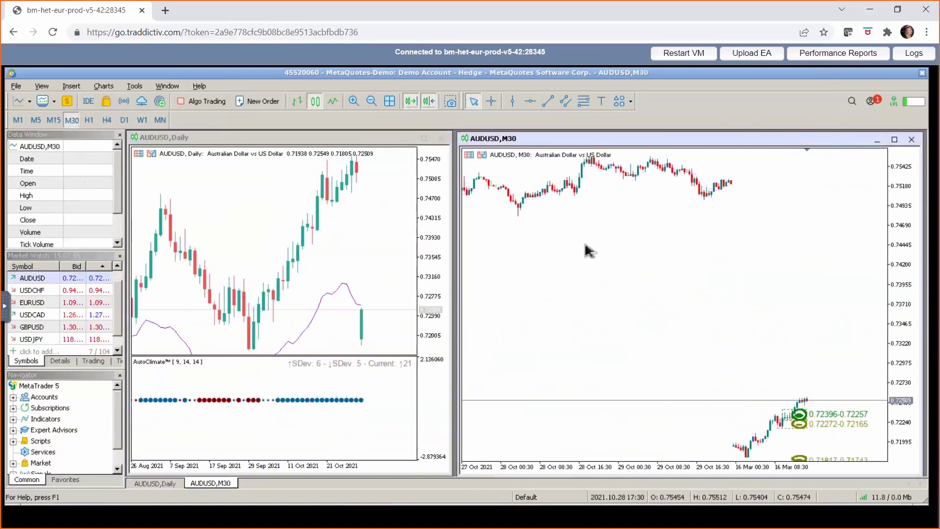
click(93, 121)
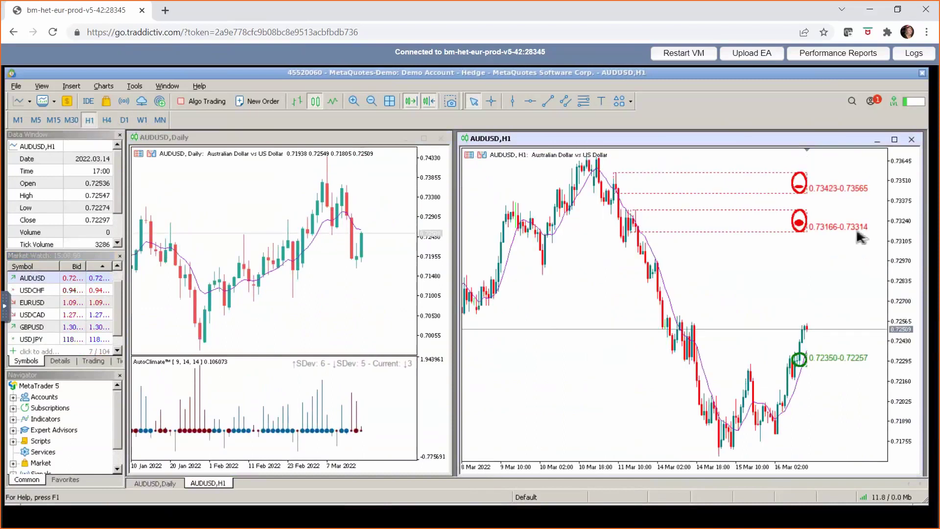
Compress the price scale and stretch the AUDUSD daily chart to wider candles from 11 Feb.
drag(900, 223, 901, 241)
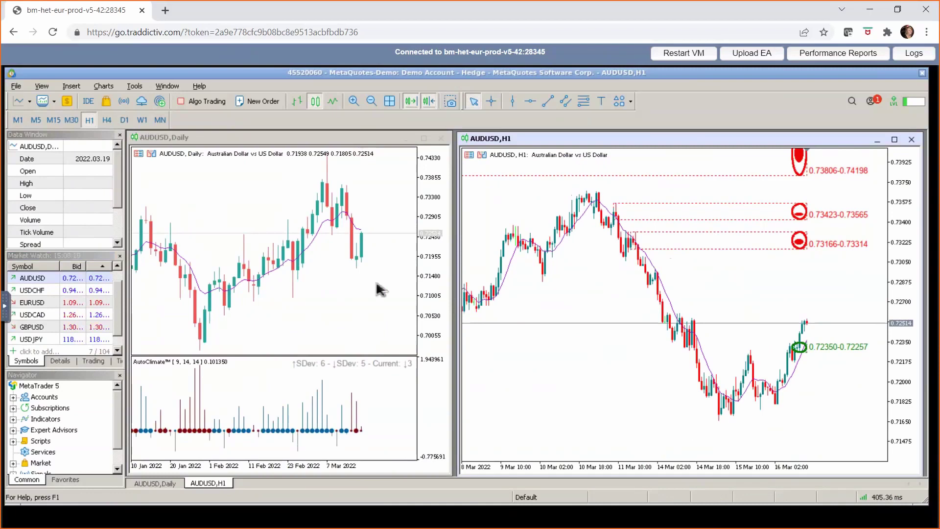
click(157, 161)
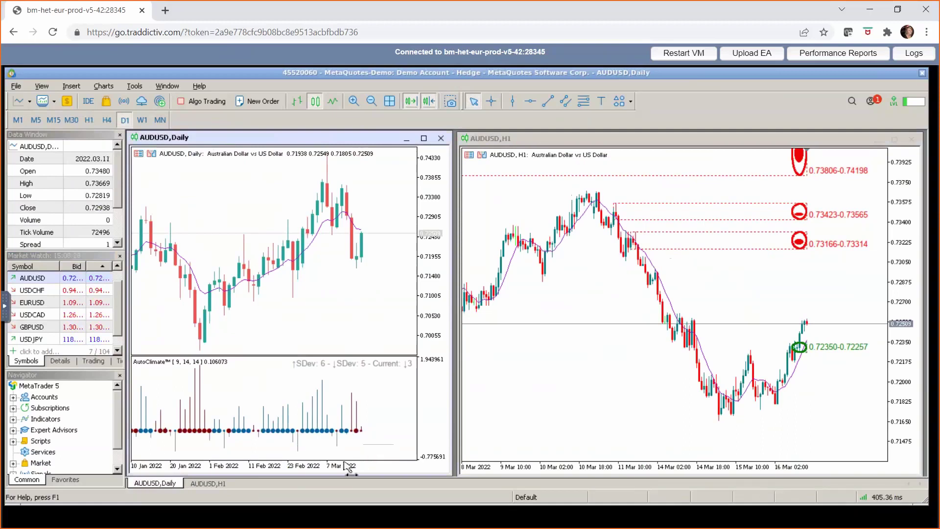
drag(342, 464, 354, 466)
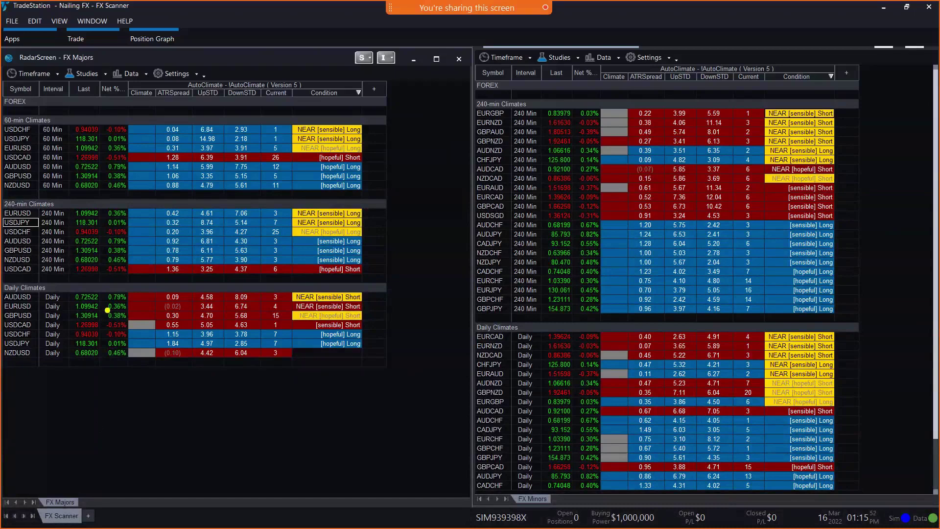
Mark the Daily Climates Net % figures with an annotation stroke in TradeStation.
drag(140, 307, 94, 361)
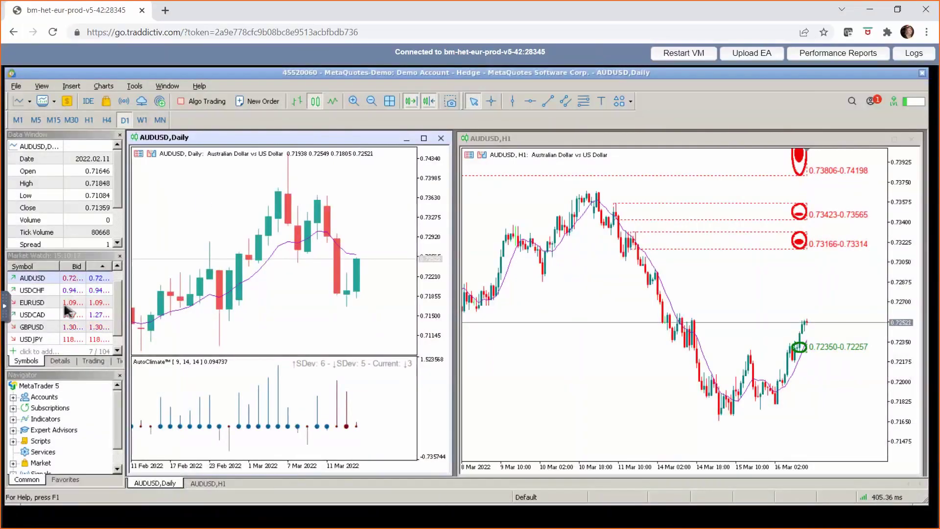
Load EURUSD onto the charts, with the left on H4 and the right on M30.
drag(49, 302, 522, 324)
click(199, 244)
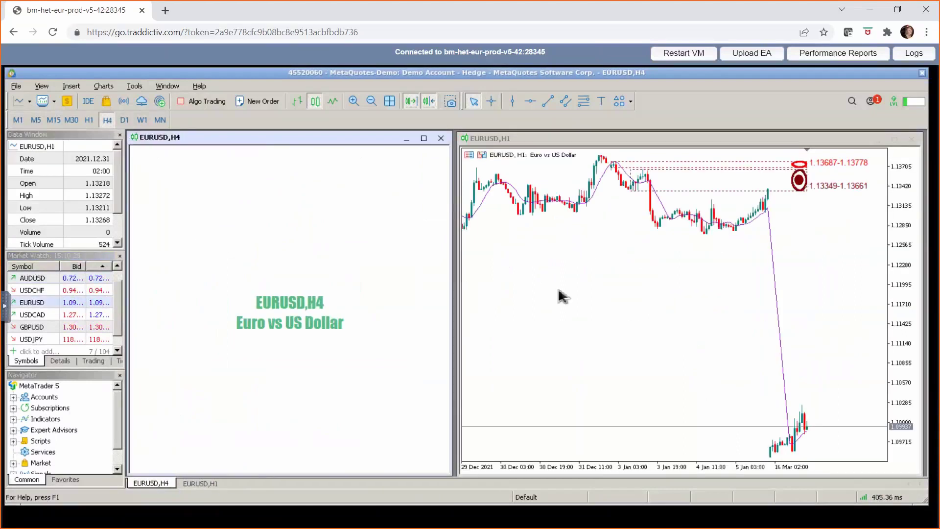
click(549, 289)
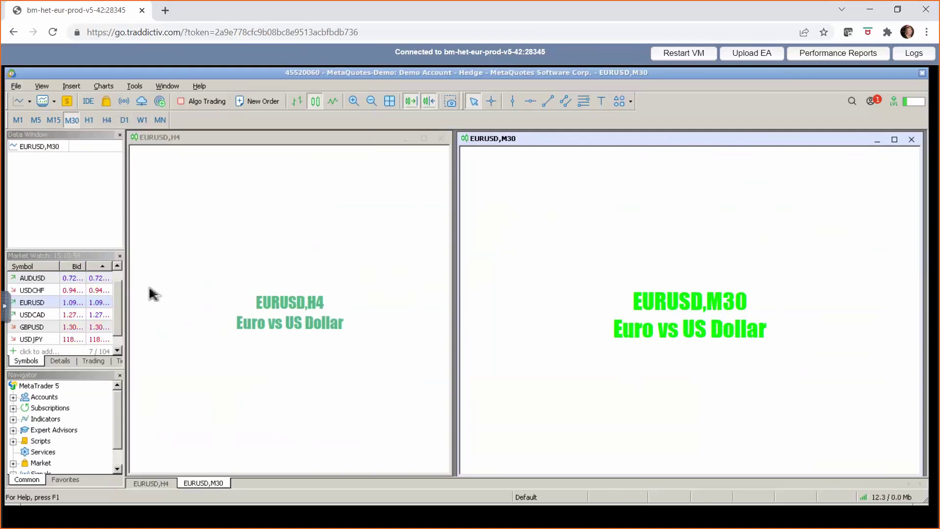
click(215, 280)
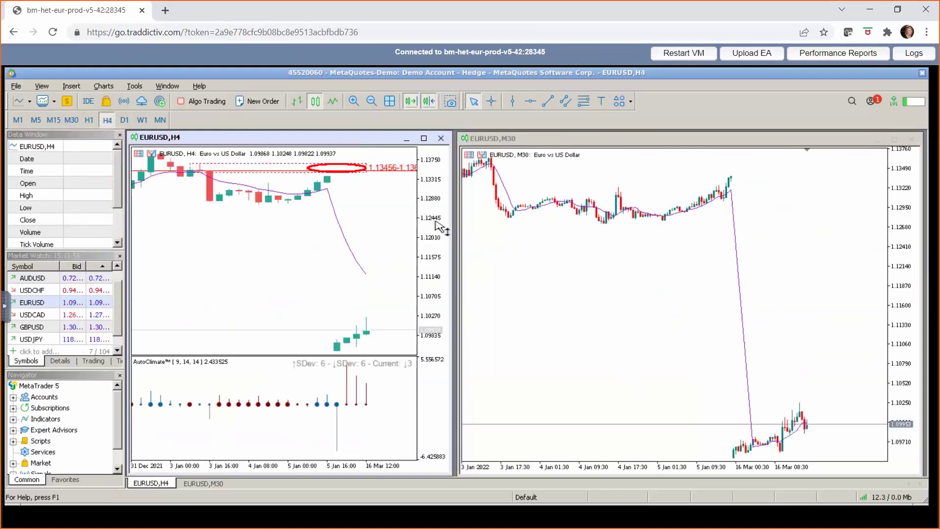
Compress the EURUSD H4 and M30 price scales to reveal more supply and demand zones.
drag(433, 221, 436, 255)
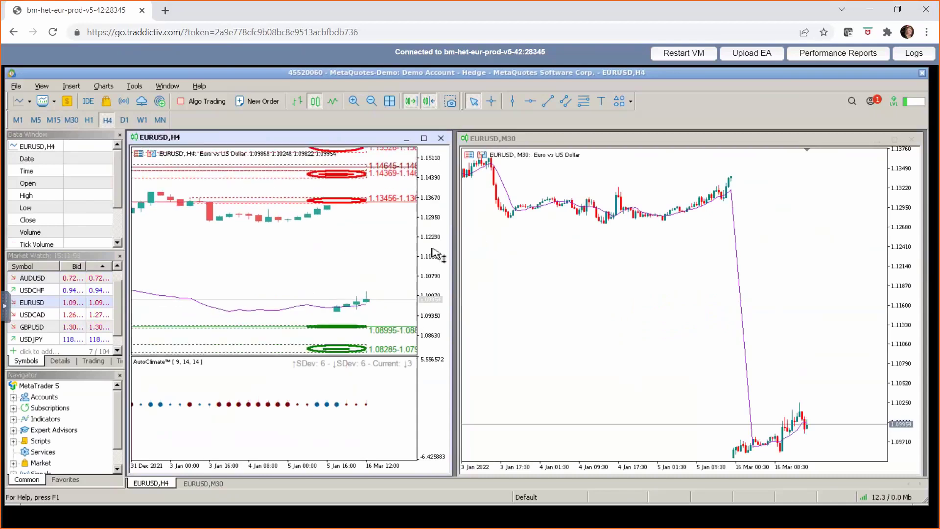
drag(894, 242, 904, 282)
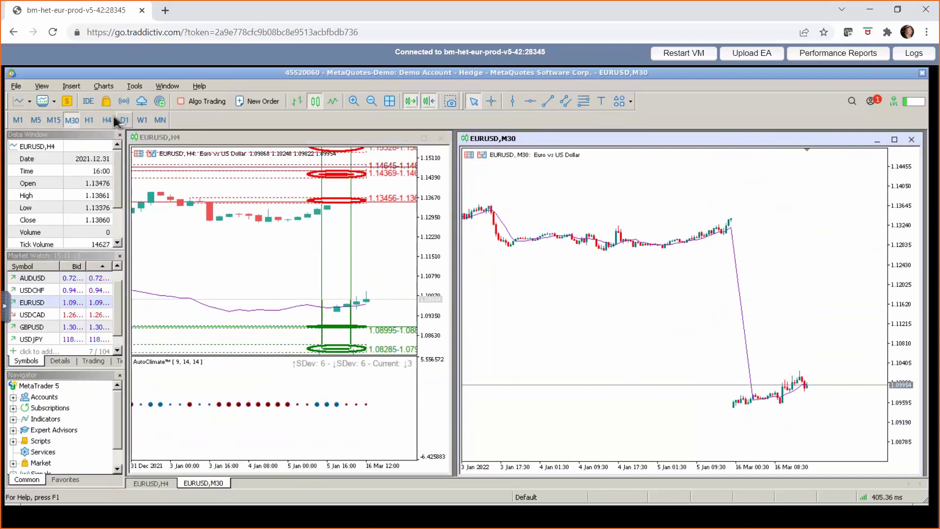
click(180, 252)
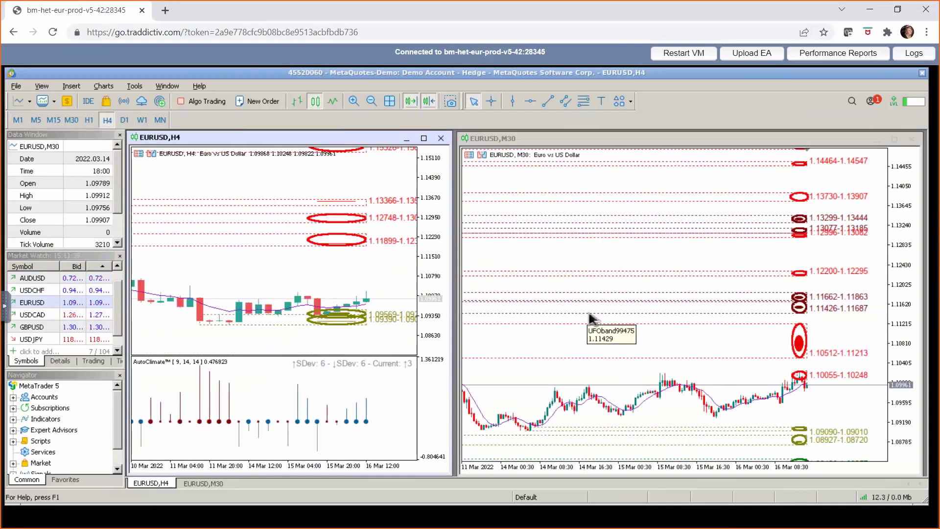
Compress the M30 price scale and briefly mark the 1.08927-1.08720 demand zone with an arrow.
drag(915, 322, 915, 324)
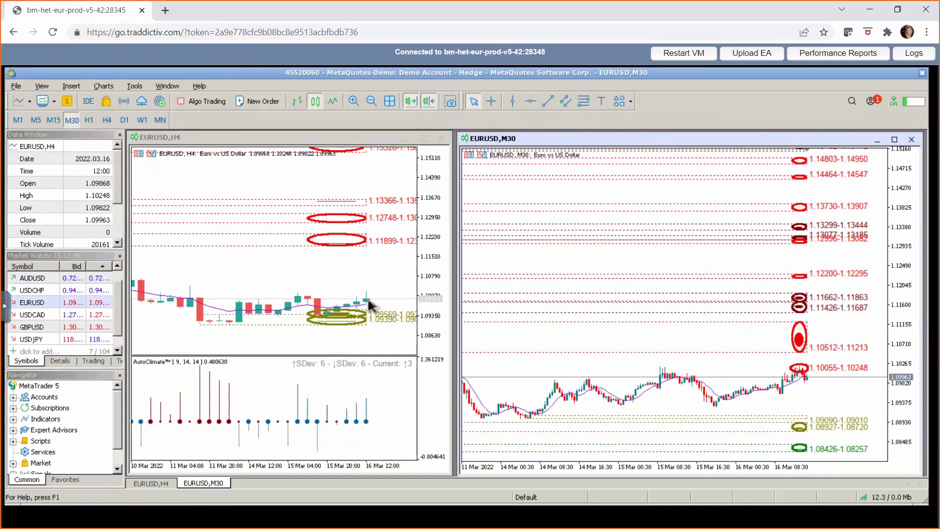
drag(121, 179, 120, 204)
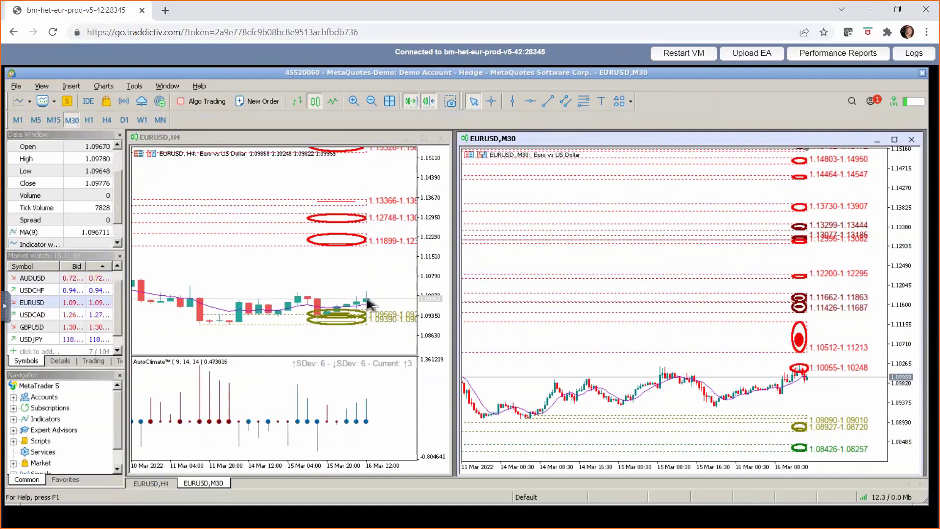
mouse_move(371, 307)
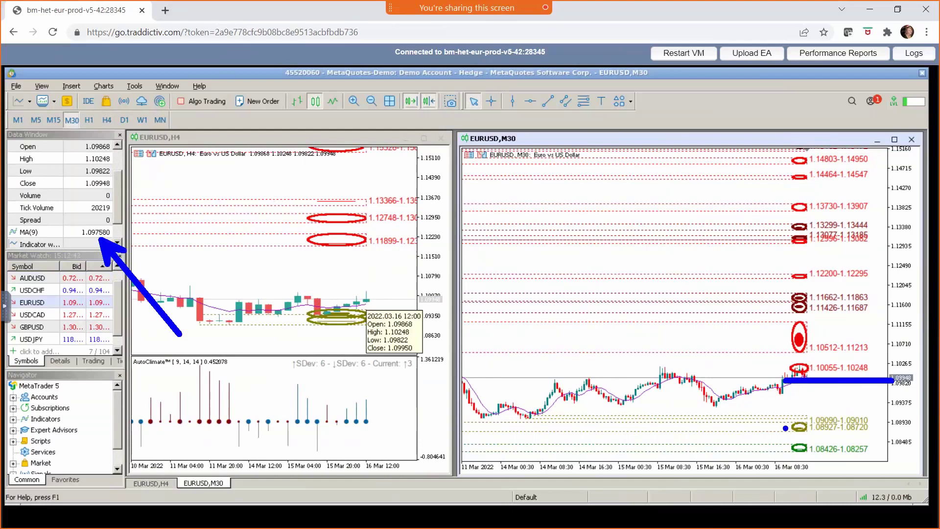
drag(786, 427, 720, 461)
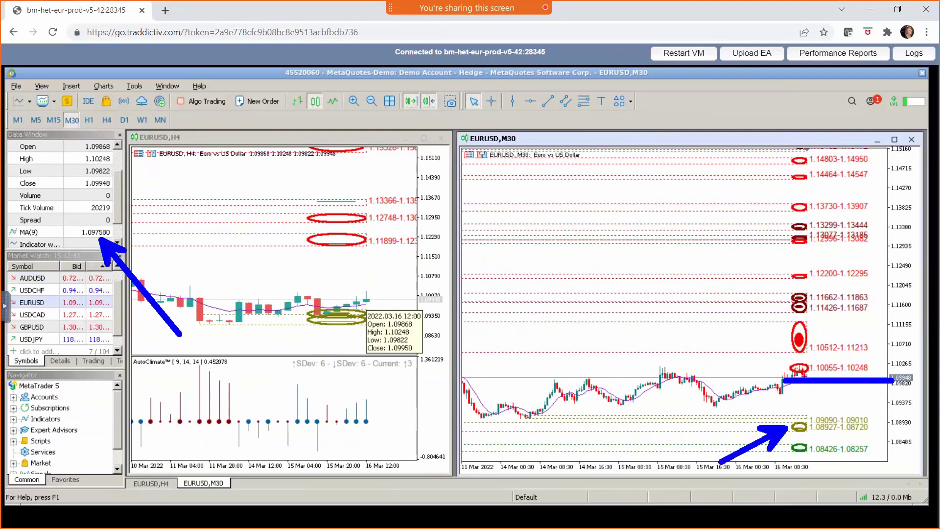
drag(786, 427, 720, 462)
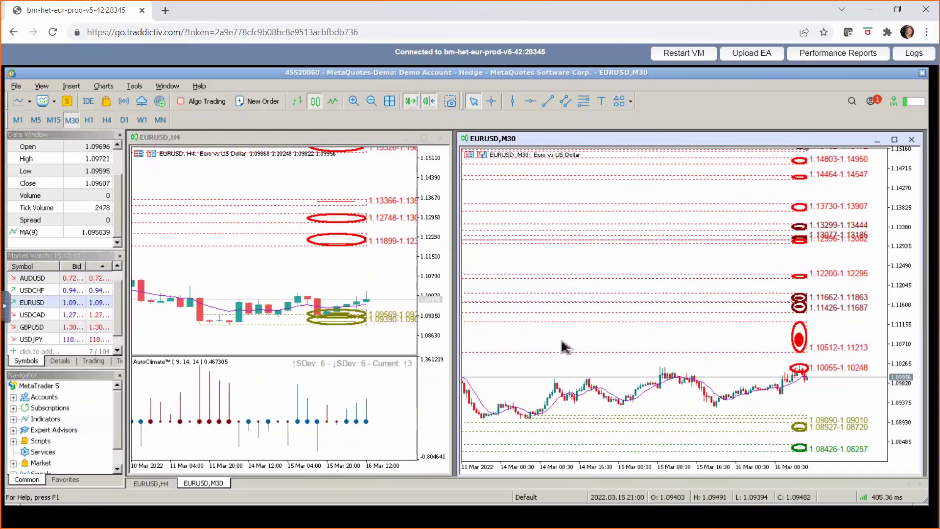
Switch the right EURUSD chart to M15, then settle it on the 1-hour timeframe.
click(54, 120)
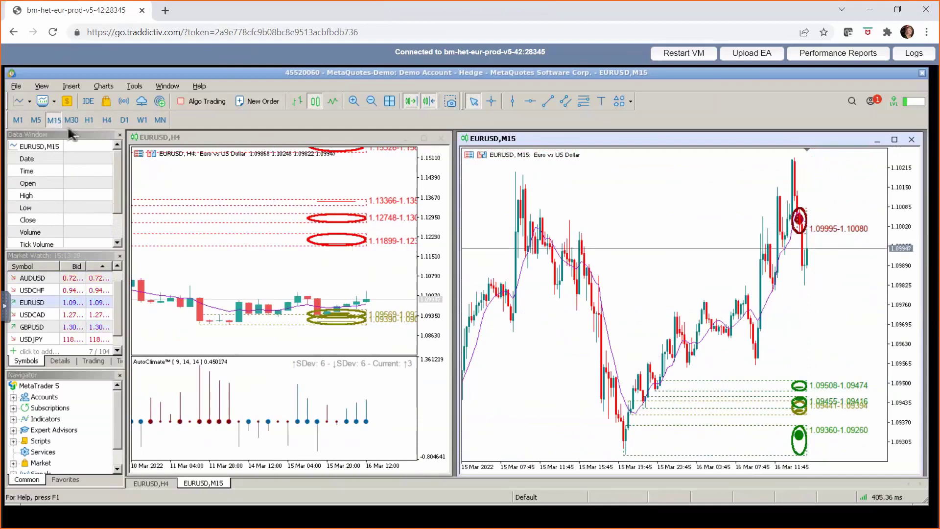
click(89, 121)
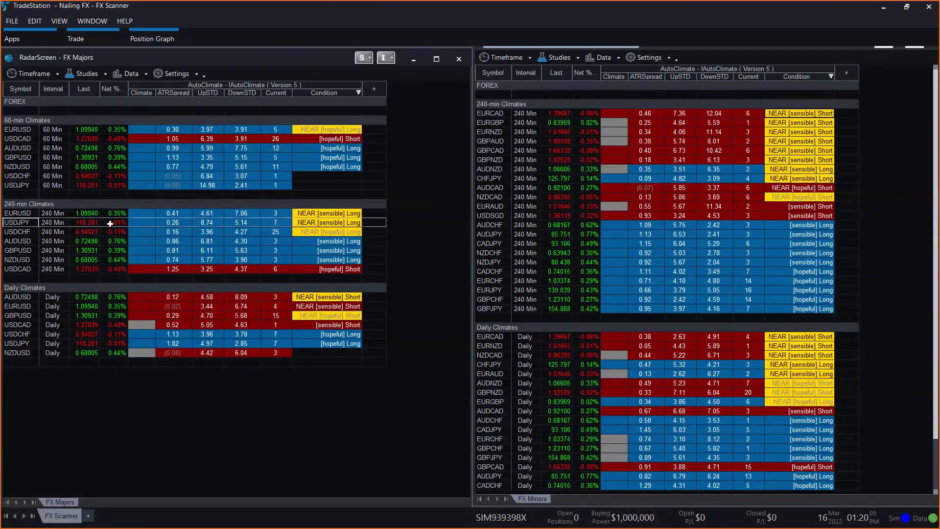
Review the USDJPY 240-min row's last price and symbol in the RadarScreen.
click(72, 223)
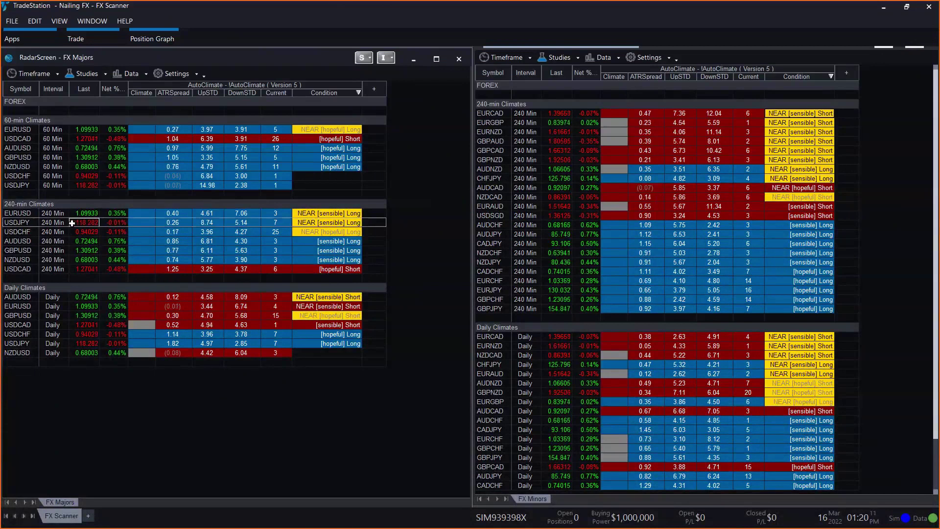
click(18, 223)
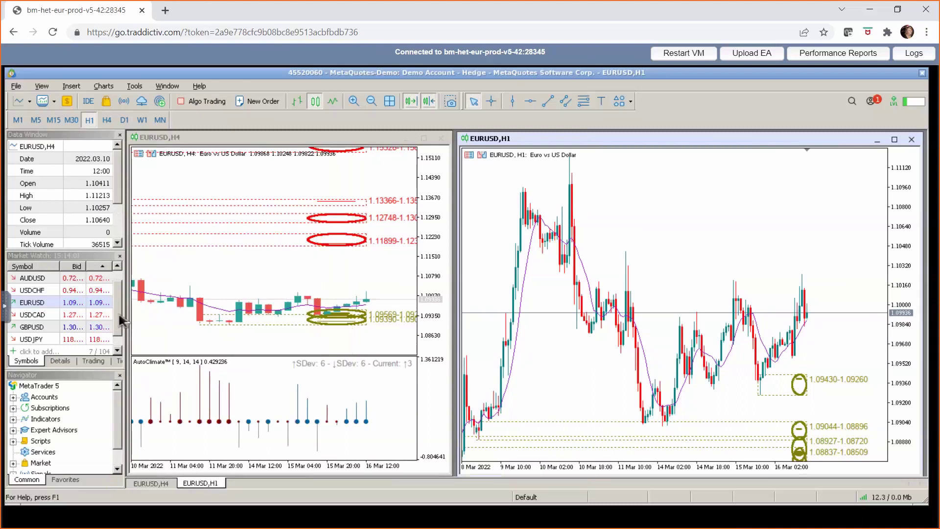
Load USDJPY into both MetaTrader charts and compress the H4 chart to show all zones.
scroll(122, 321, down, 1)
drag(37, 327, 219, 301)
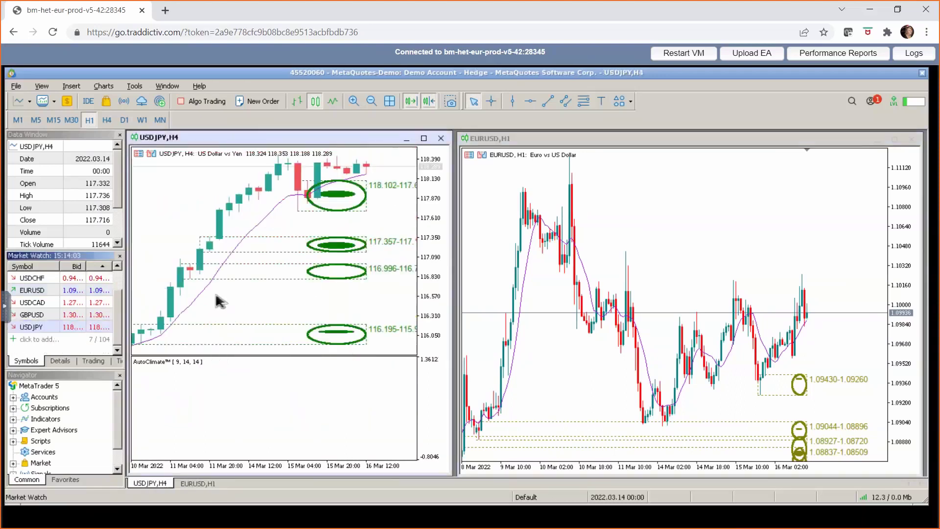
drag(38, 327, 579, 344)
drag(431, 223, 431, 237)
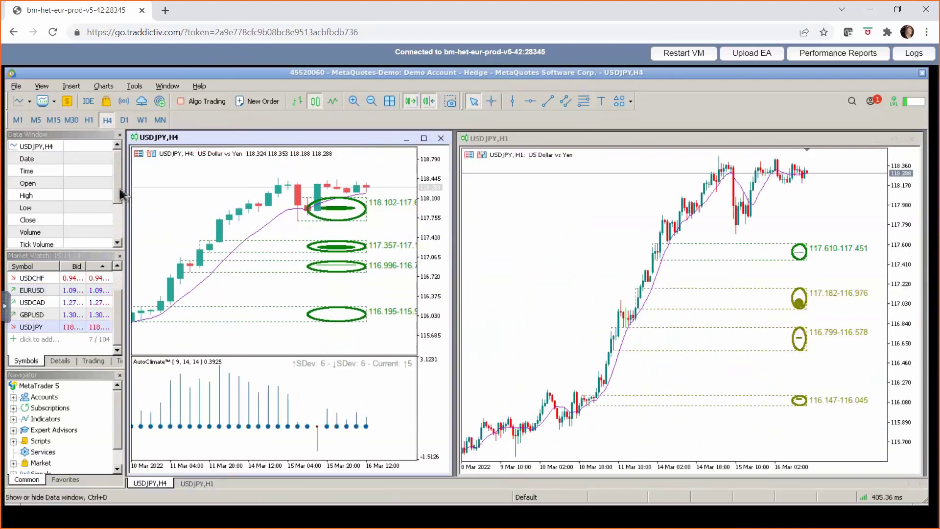
Check the left chart on H1 and return it to H4, then set the right chart to M30.
scroll(119, 209, down, 1)
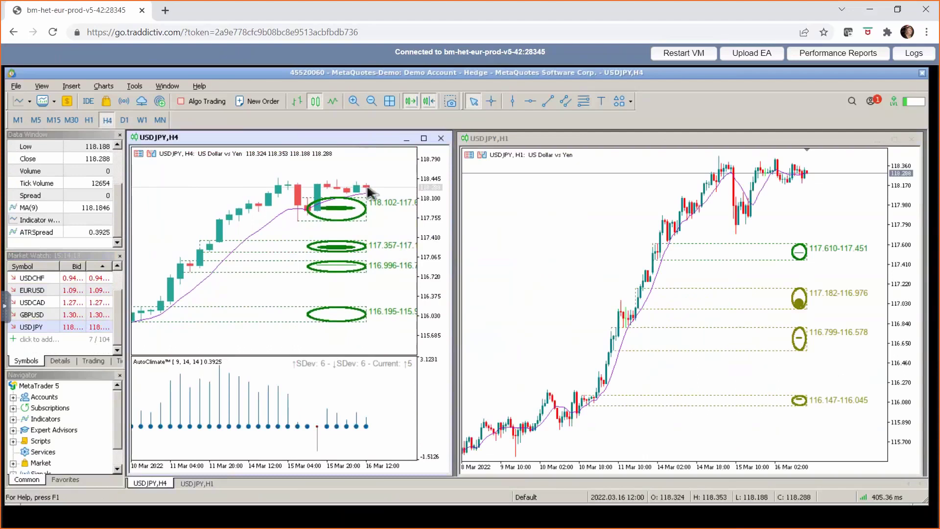
mouse_move(368, 188)
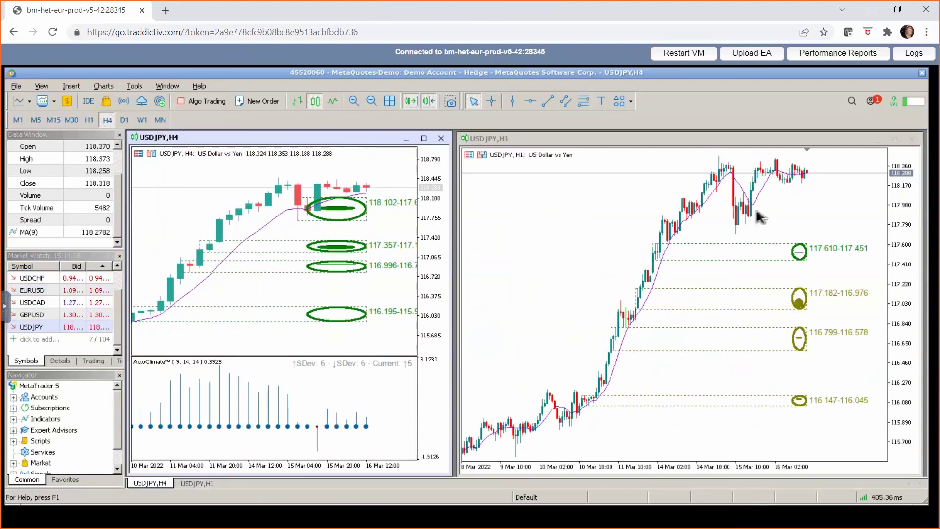
click(90, 120)
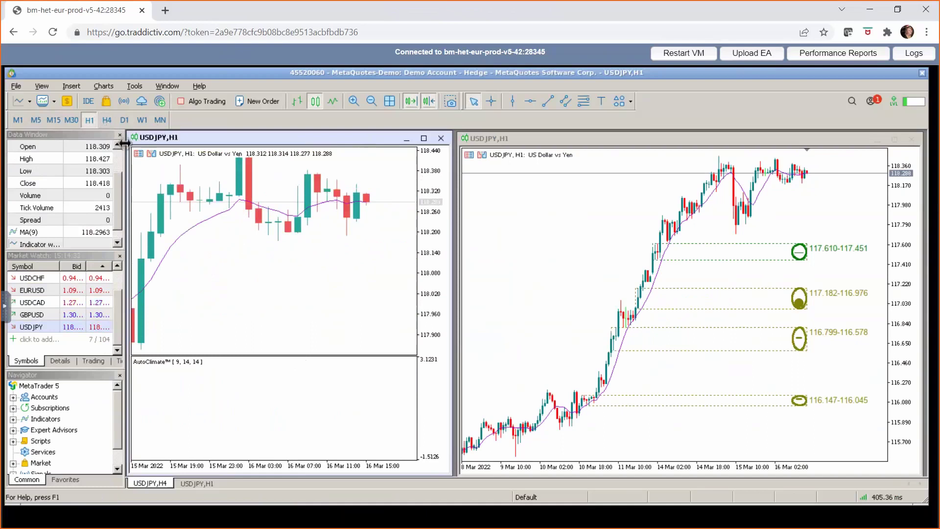
click(104, 117)
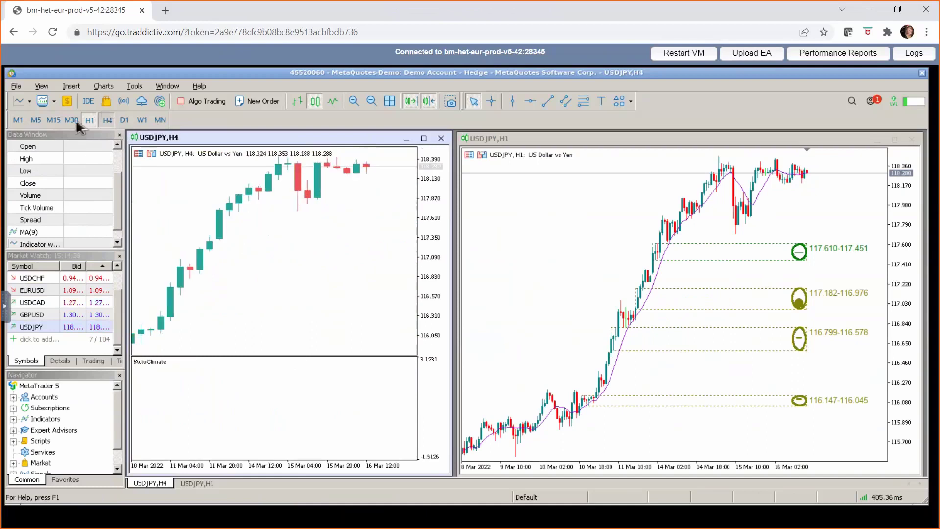
key(ctrl+Tab)
click(72, 120)
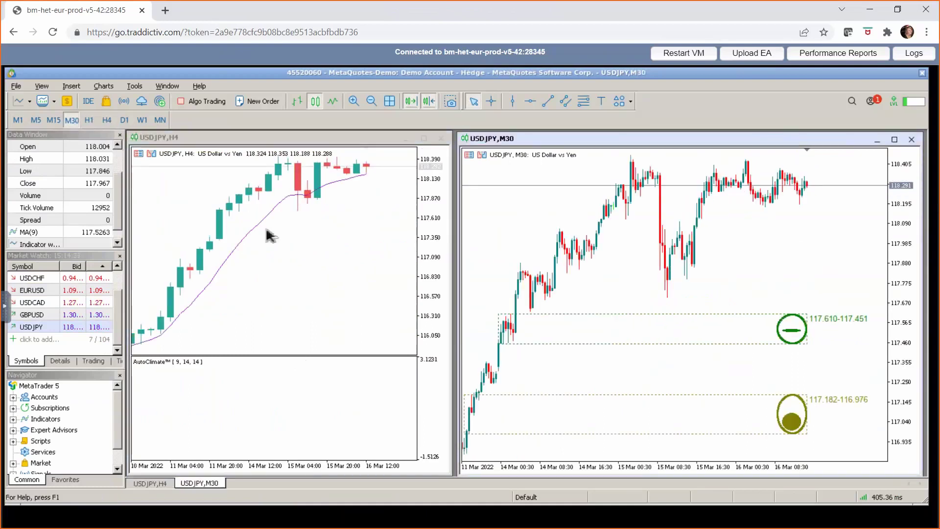
Try the left USDJPY chart on M30 and back to H4, then set the right chart to M15.
click(287, 247)
click(72, 119)
click(109, 121)
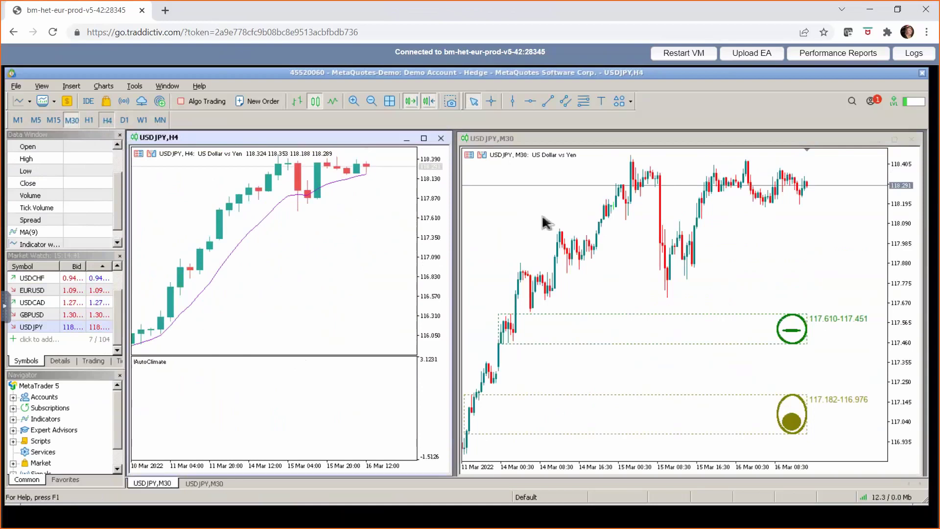
click(545, 222)
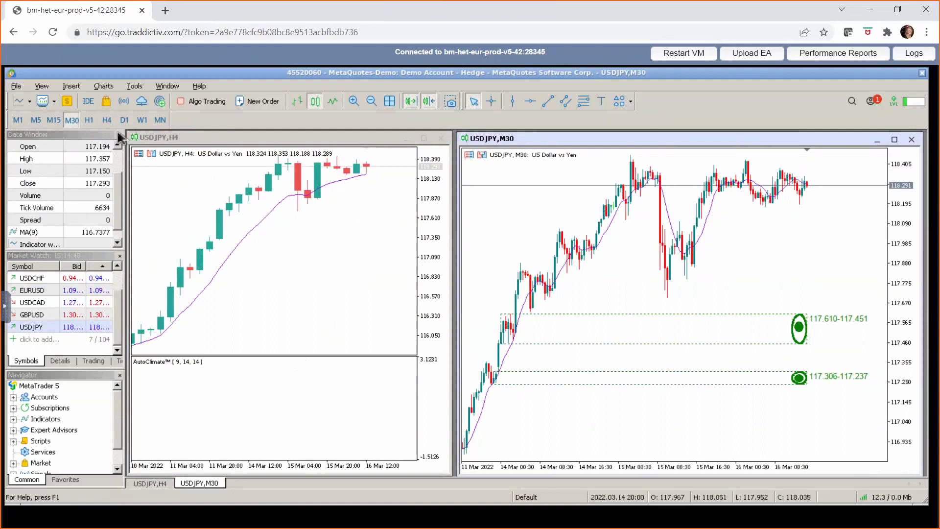
click(54, 120)
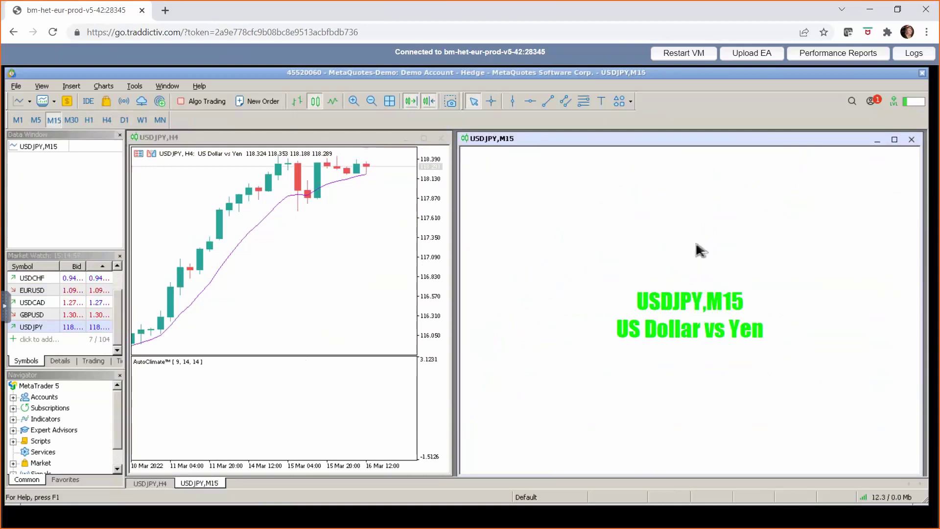
Compress the M15 chart, sketch an arrow, green box and circle, then clear the sketches.
click(430, 201)
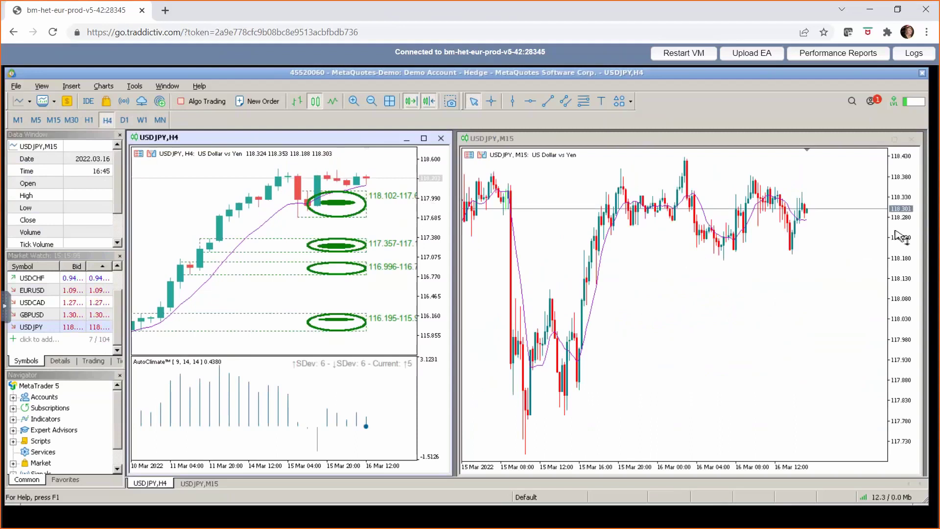
drag(907, 234, 906, 242)
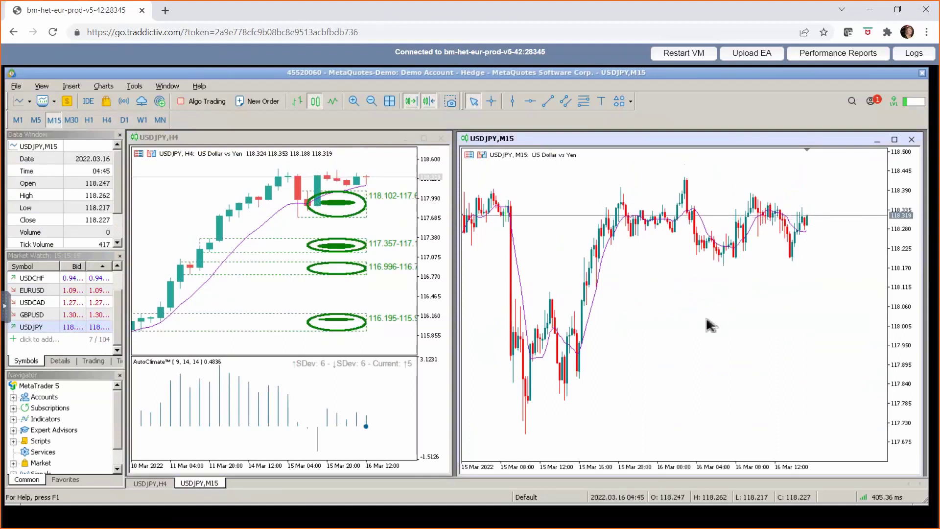
drag(674, 315, 520, 334)
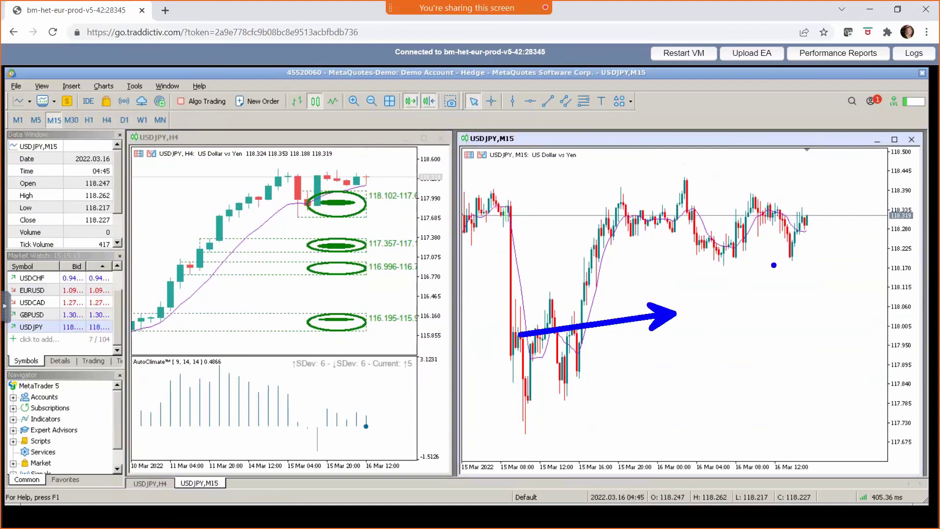
key(g)
drag(749, 270, 824, 296)
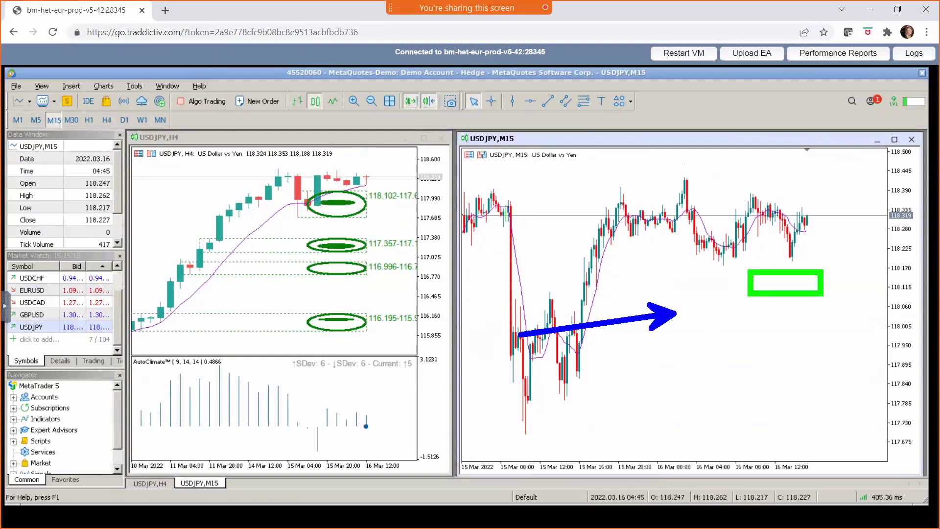
drag(769, 277, 803, 275)
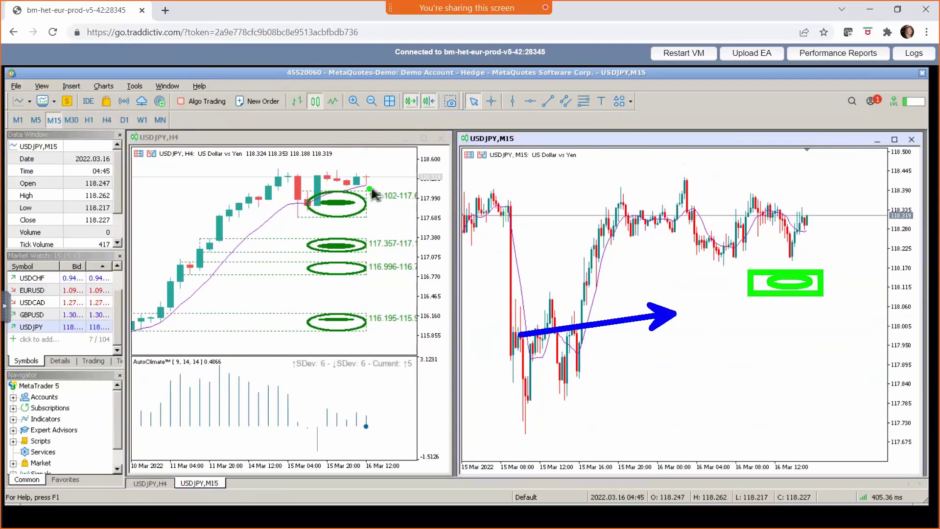
key(Escape)
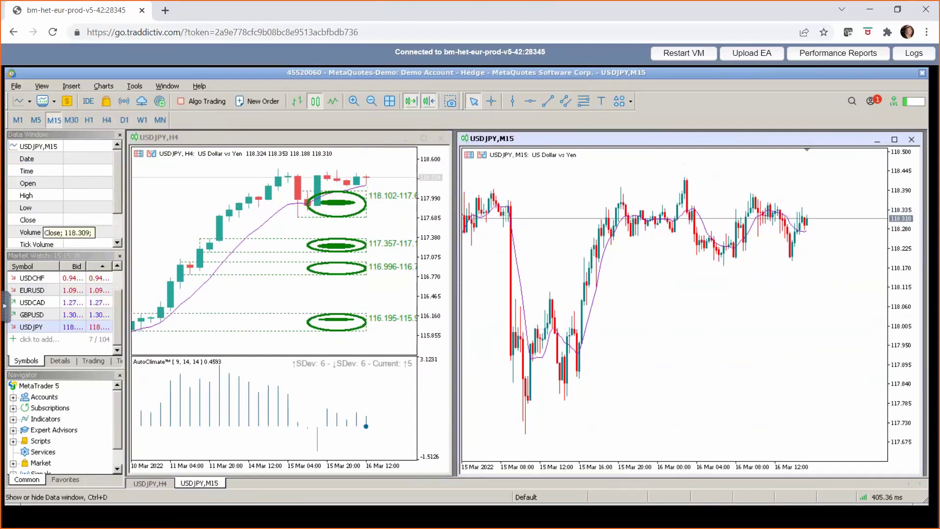
Review the AUDNZD, EURCAD and USDCHF daily rows in the TradeStation FX scanner.
key(alt+Tab)
click(584, 381)
click(586, 346)
click(588, 338)
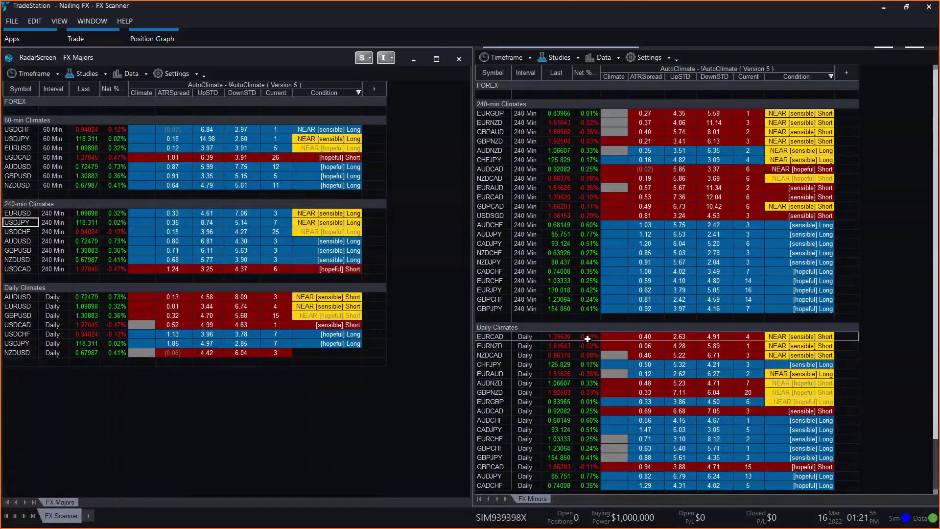
click(74, 334)
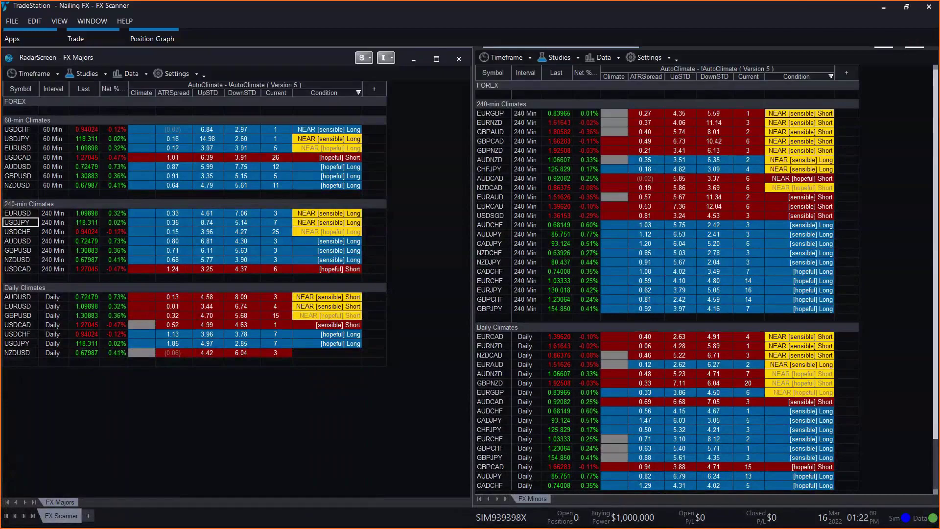
key(alt+Tab)
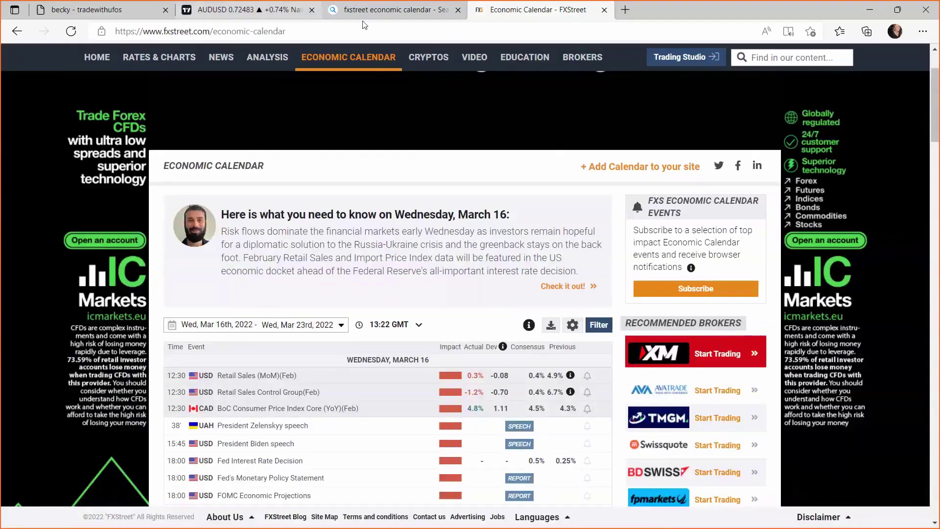
Load FXCM EURCAD onto both TradingView chart panes.
click(252, 14)
click(206, 178)
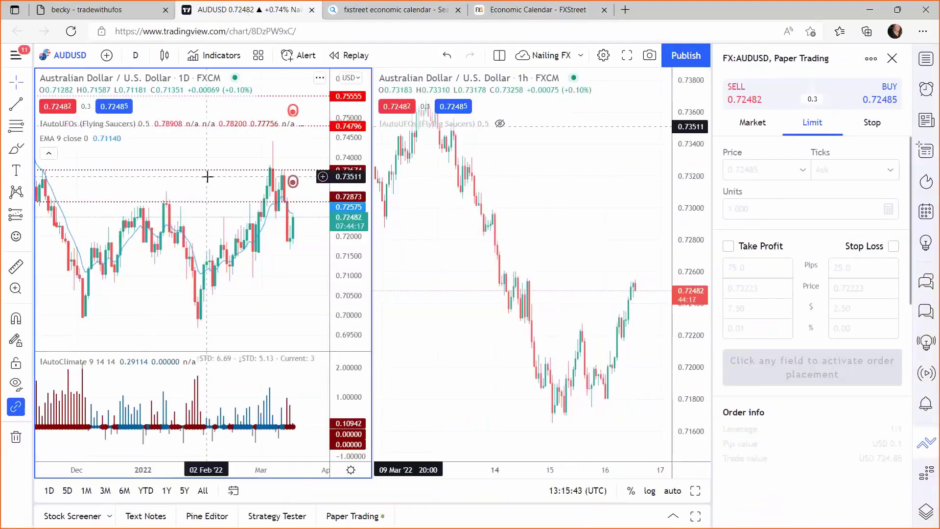
text(EURCAD)
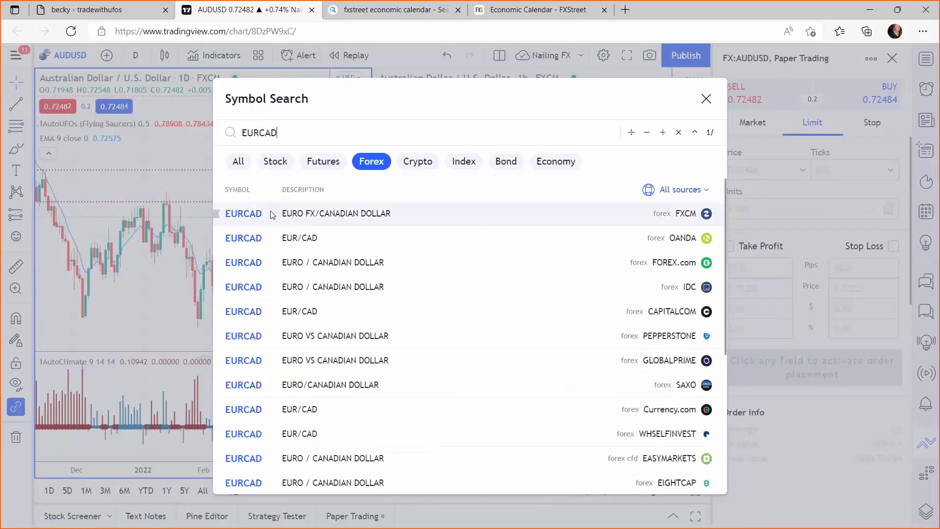
click(272, 215)
click(472, 222)
text(EURCAD)
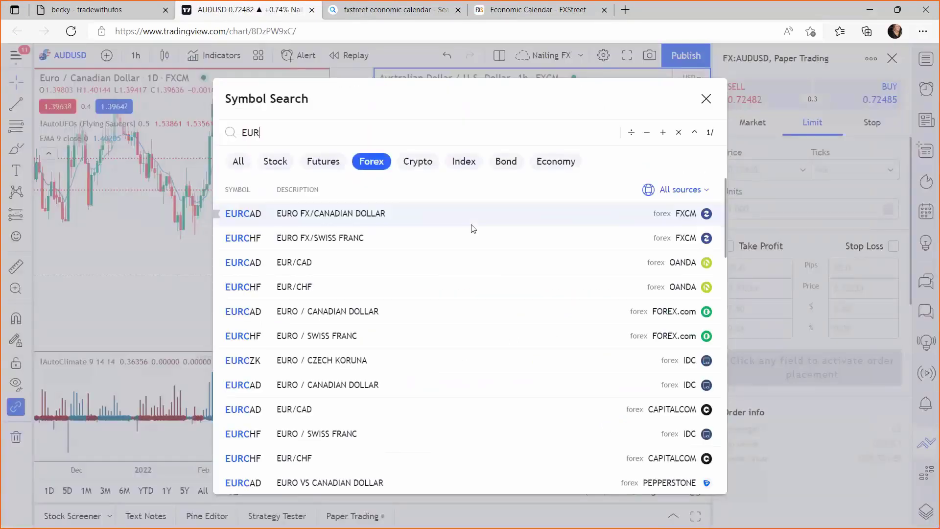
click(423, 222)
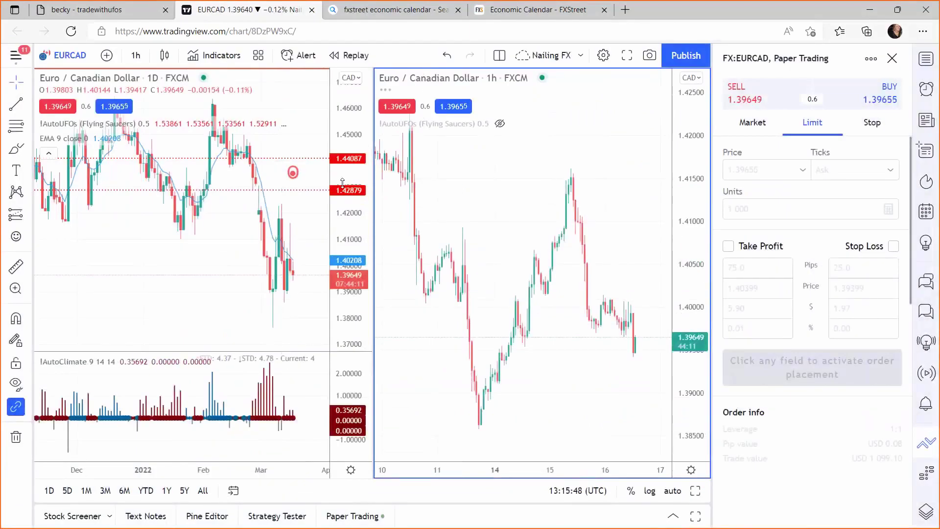
Show the AutoUFOs levels on the rescaled right chart and set the left chart to 4H.
drag(700, 195, 650, 269)
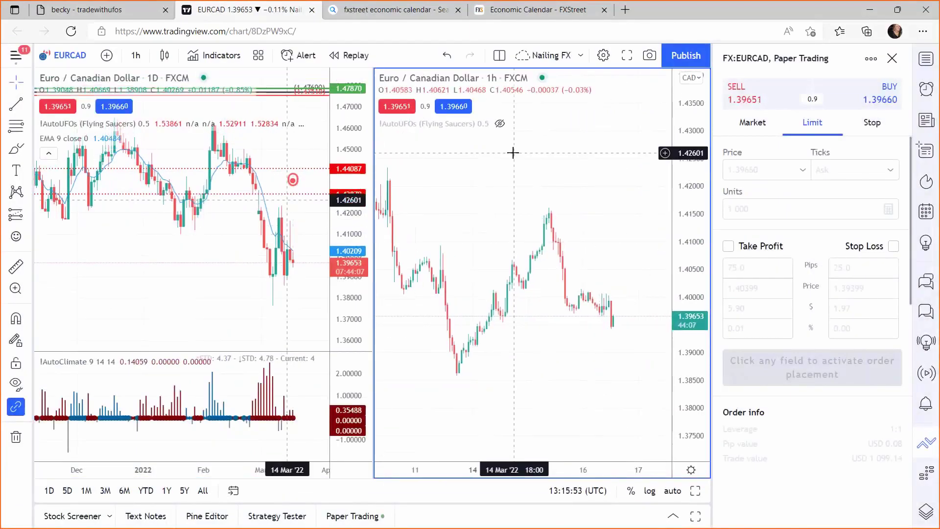
click(499, 123)
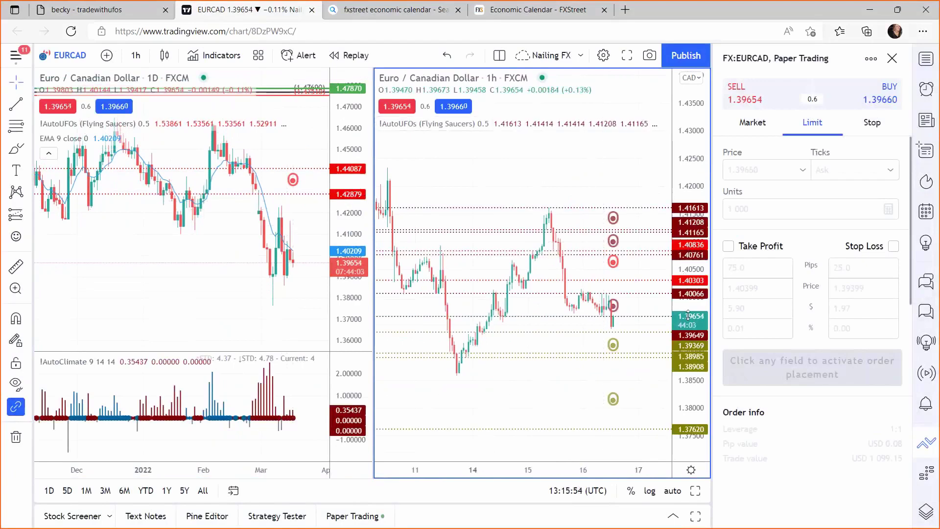
drag(688, 315, 684, 286)
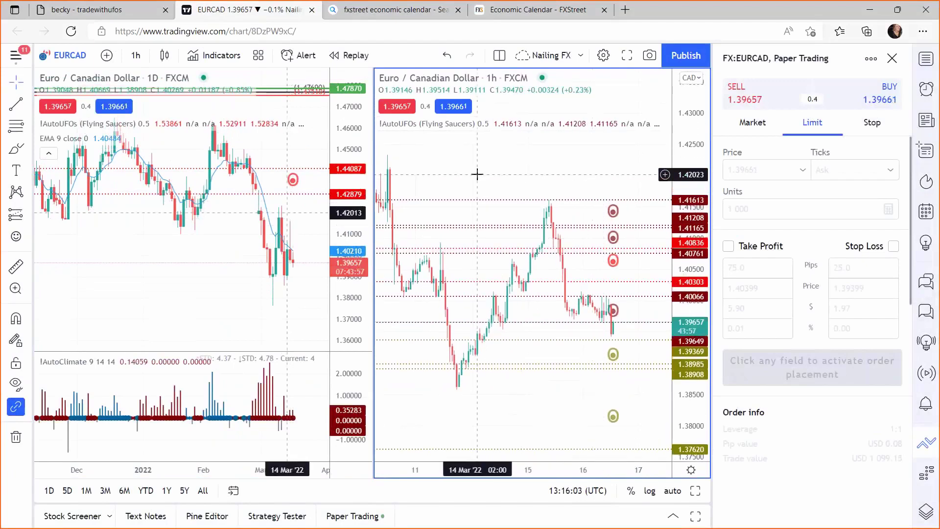
click(206, 248)
text(4H)
key(Return)
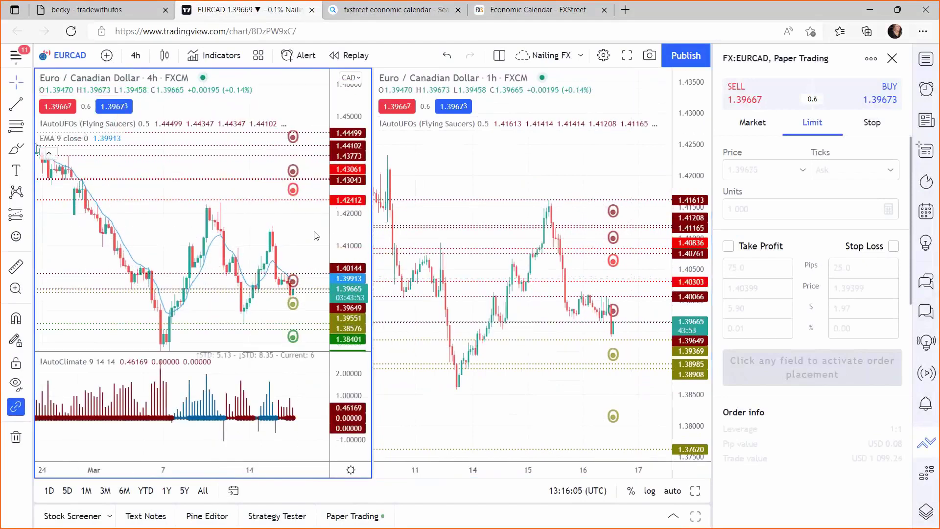
click(463, 165)
text(30)
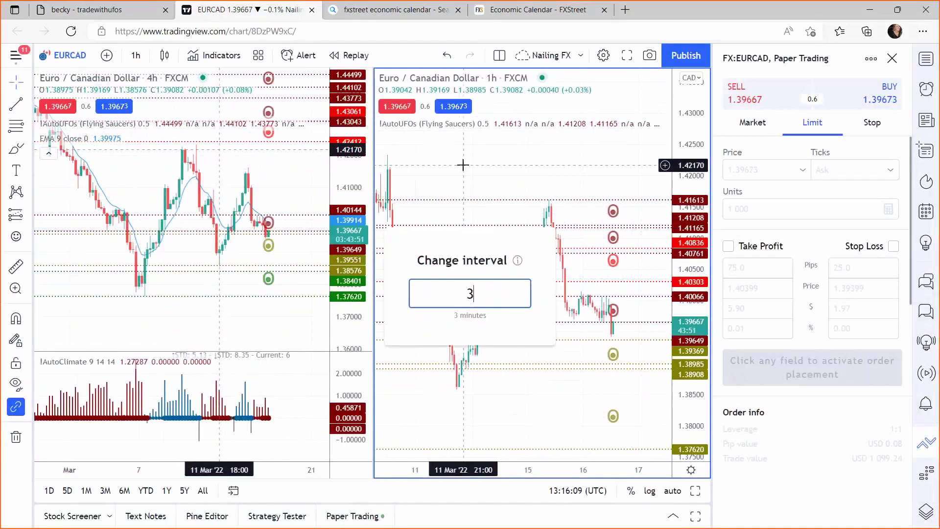
key(Return)
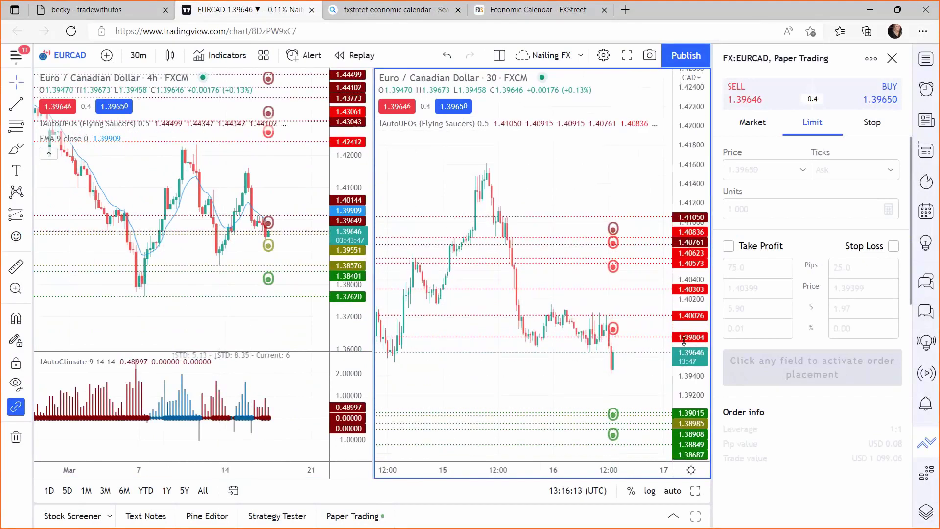
text(21)
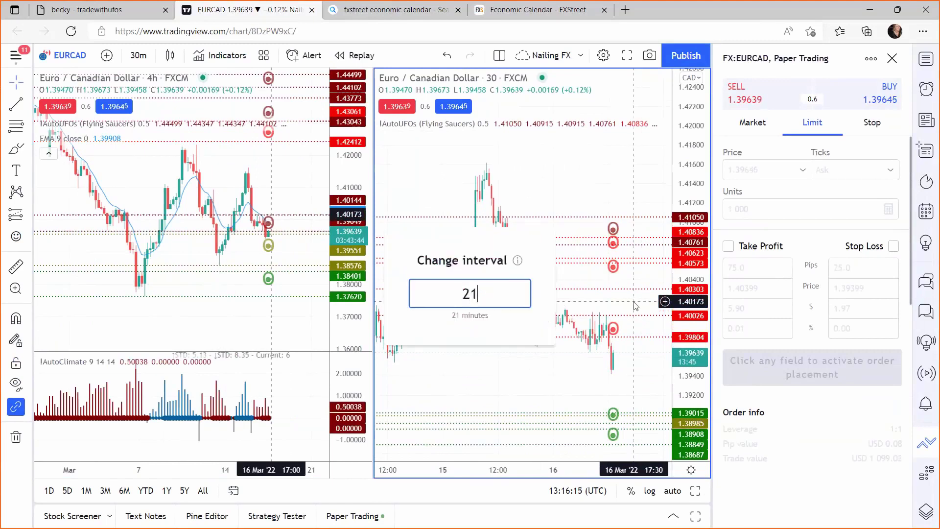
key(Return)
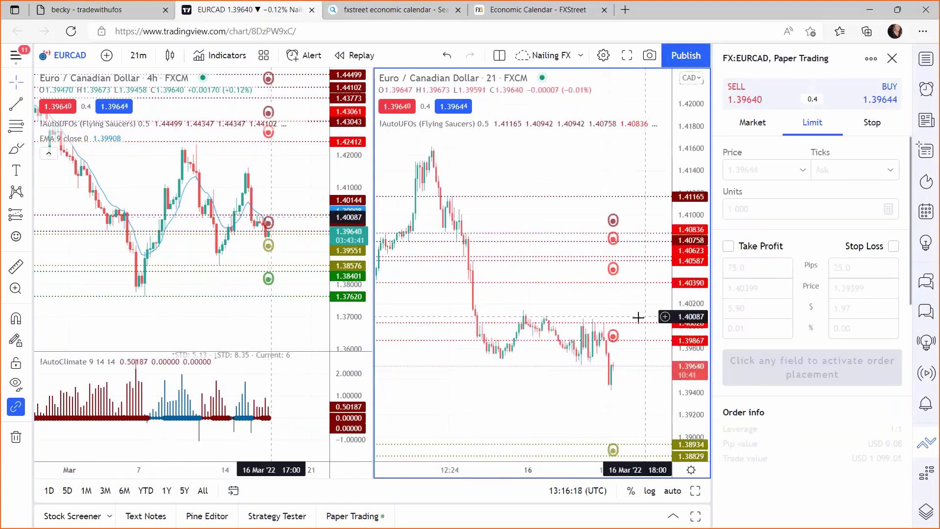
drag(630, 315, 619, 262)
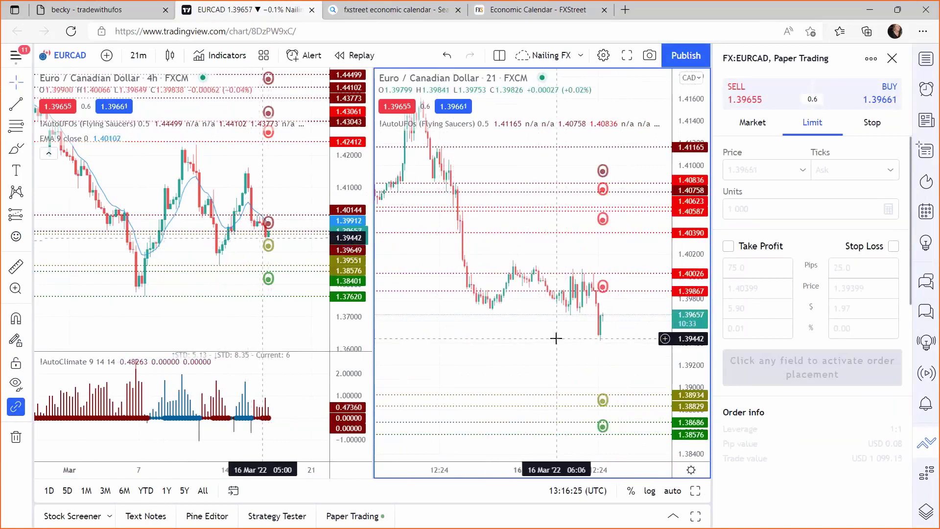
text(30)
key(Return)
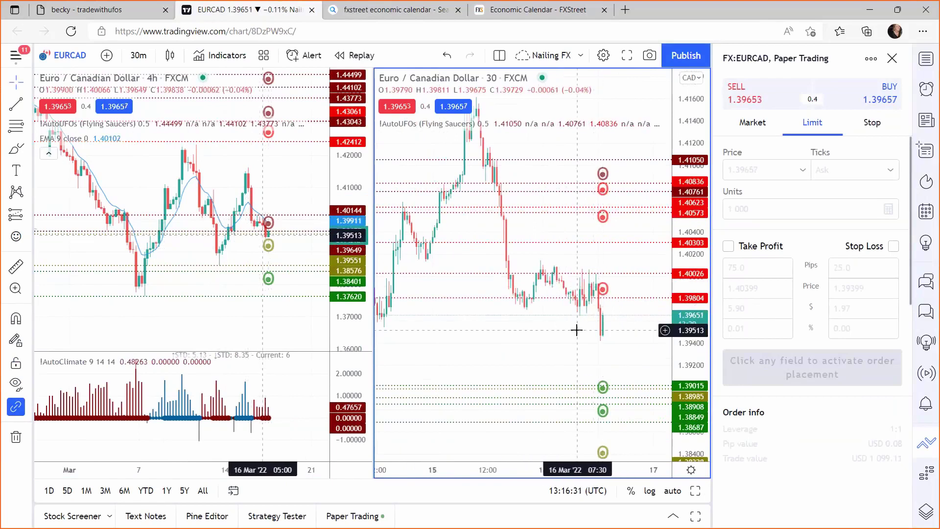
text(1h)
key(Return)
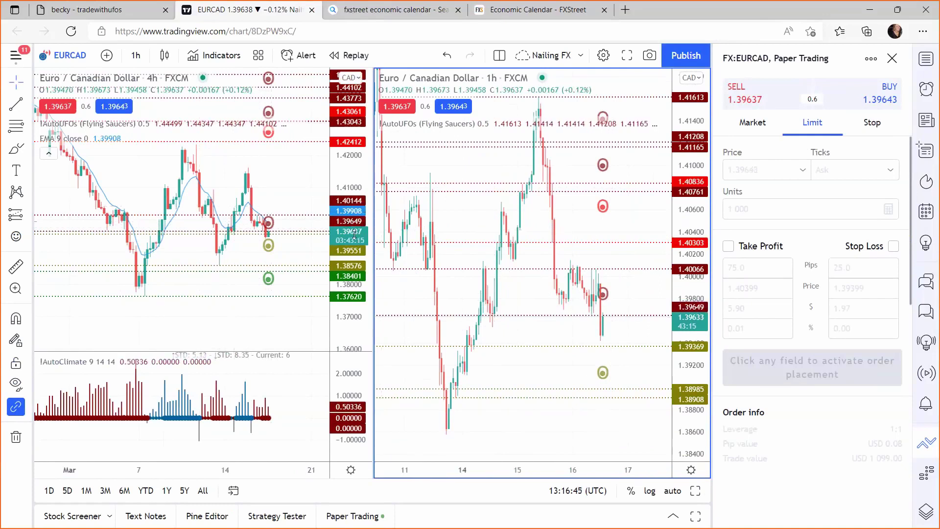
drag(354, 234, 297, 188)
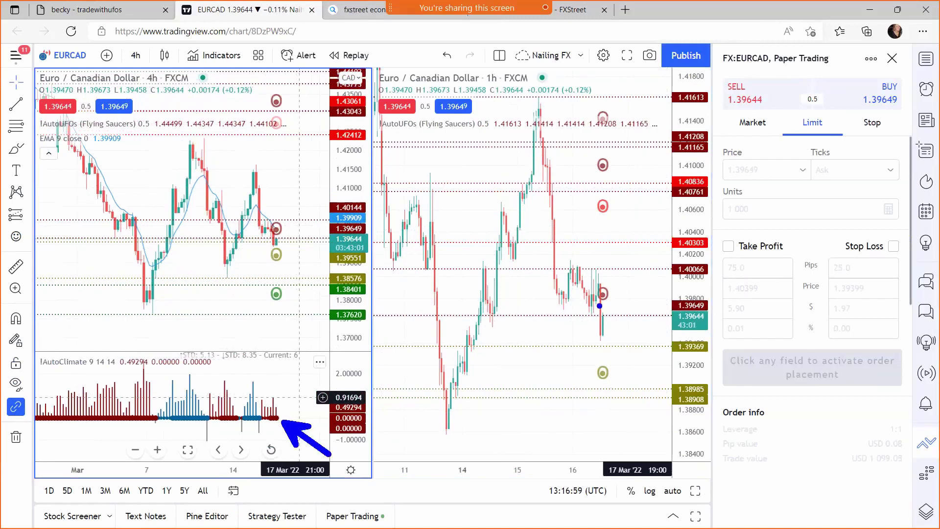
drag(600, 306, 559, 345)
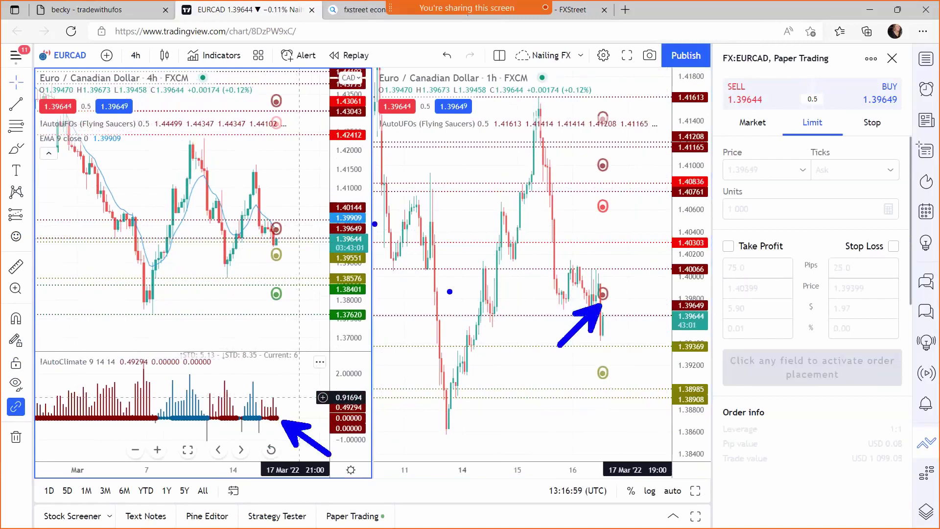
drag(368, 221, 402, 264)
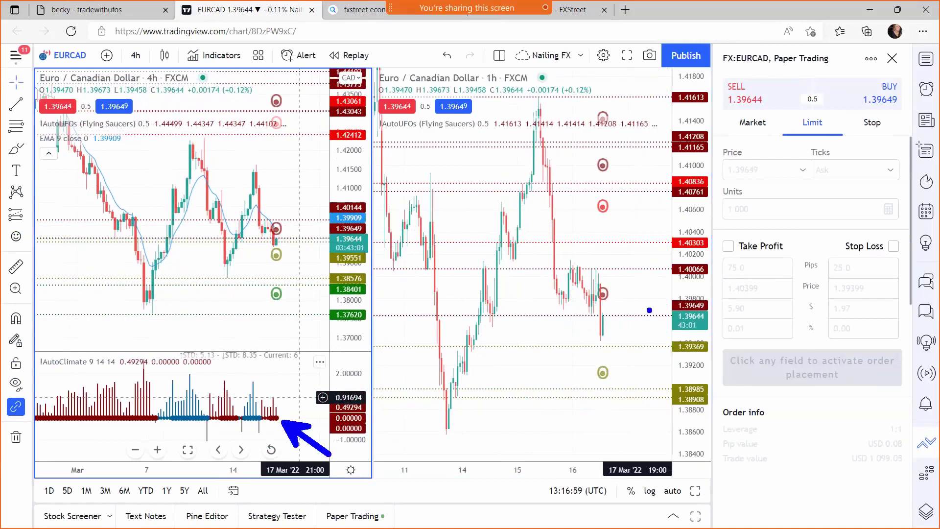
drag(678, 288, 510, 288)
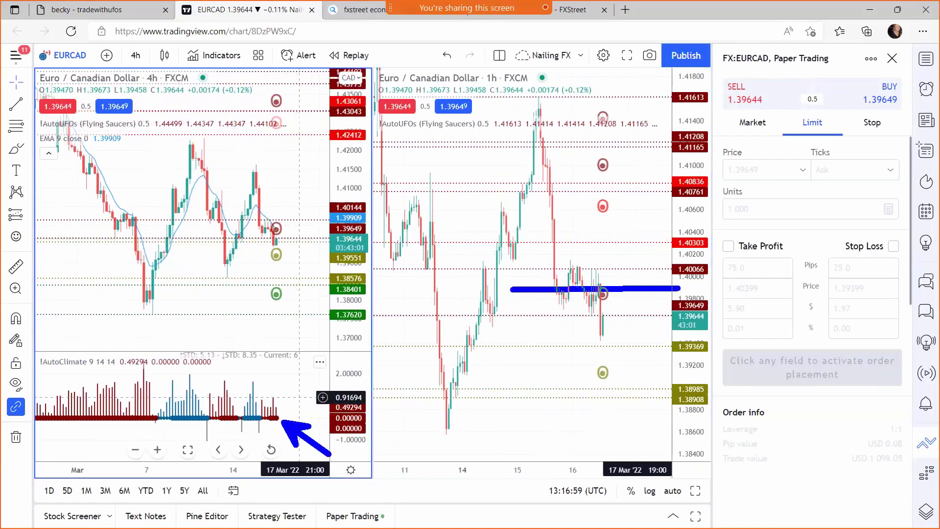
click(607, 296)
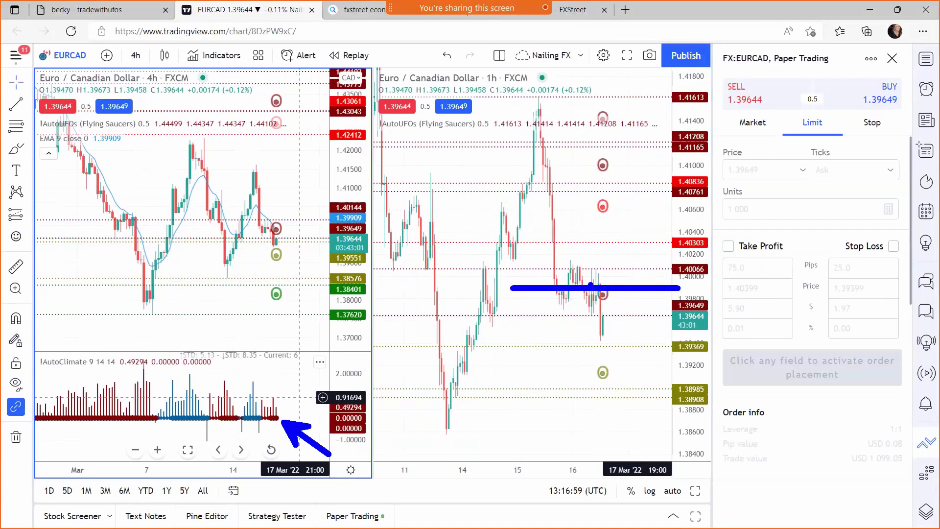
key(e)
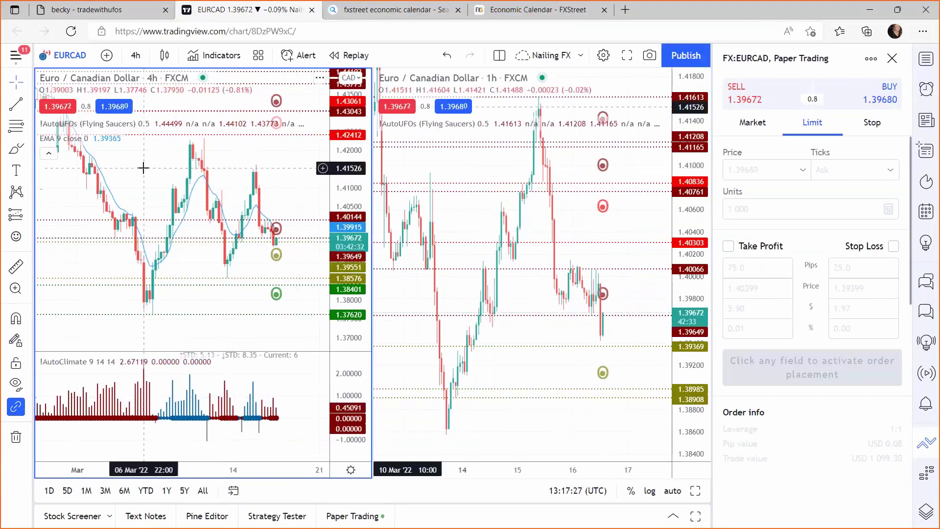
View the left chart on 1D and rescale it, then return to 4h and point at the demand circle.
text(1D)
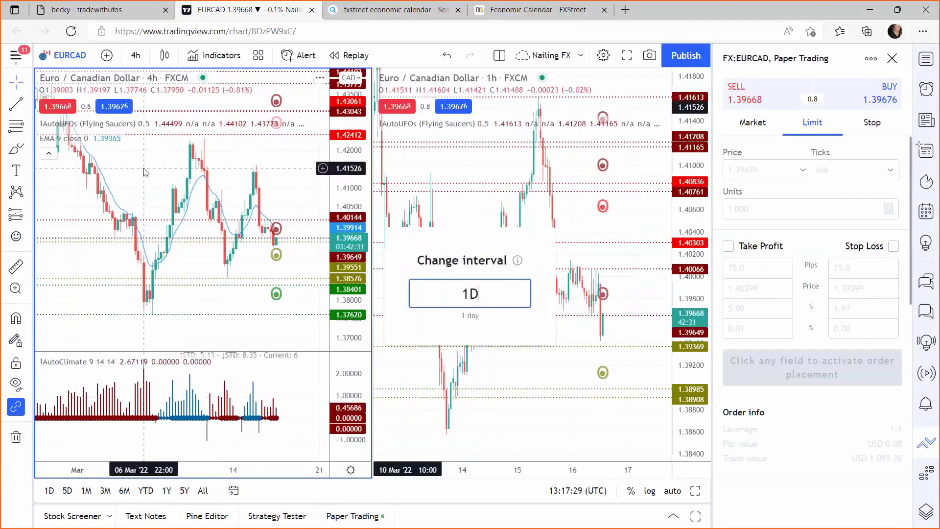
key(Return)
drag(351, 244, 350, 275)
drag(292, 303, 290, 331)
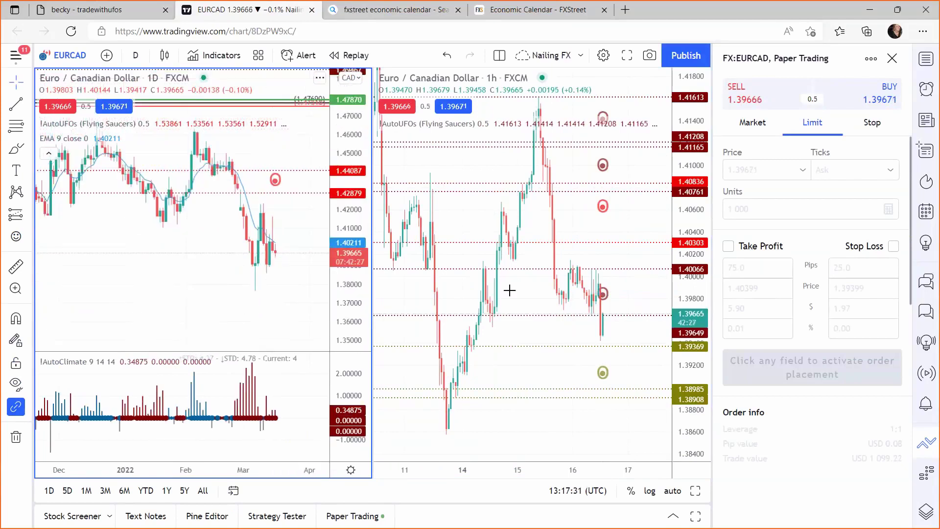
text(4h)
key(Return)
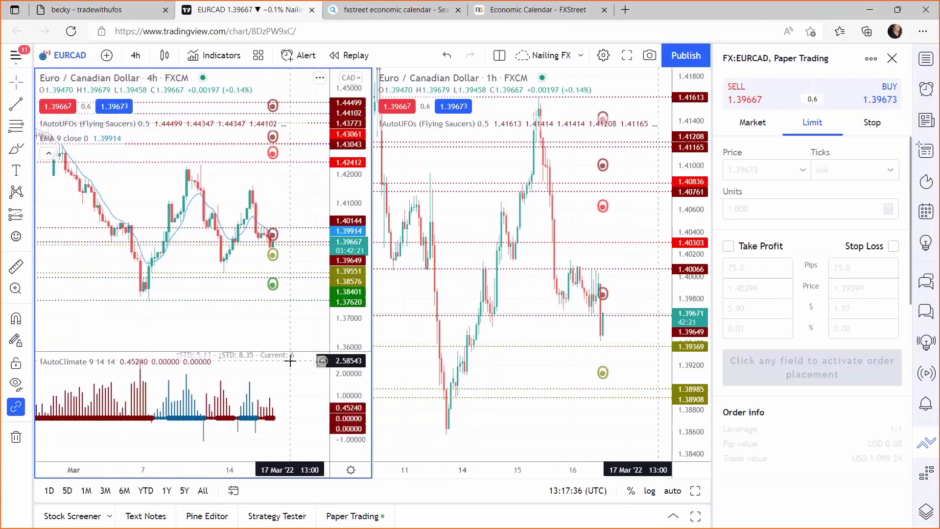
drag(223, 358, 265, 270)
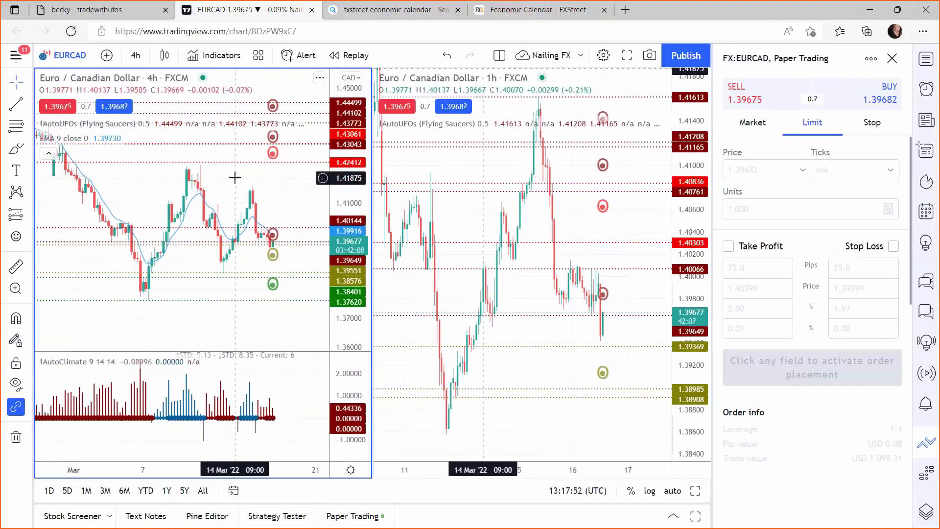
Set the left chart back to 1D and sketch the expected move above 1.40303, then clear the annotations.
text(1D)
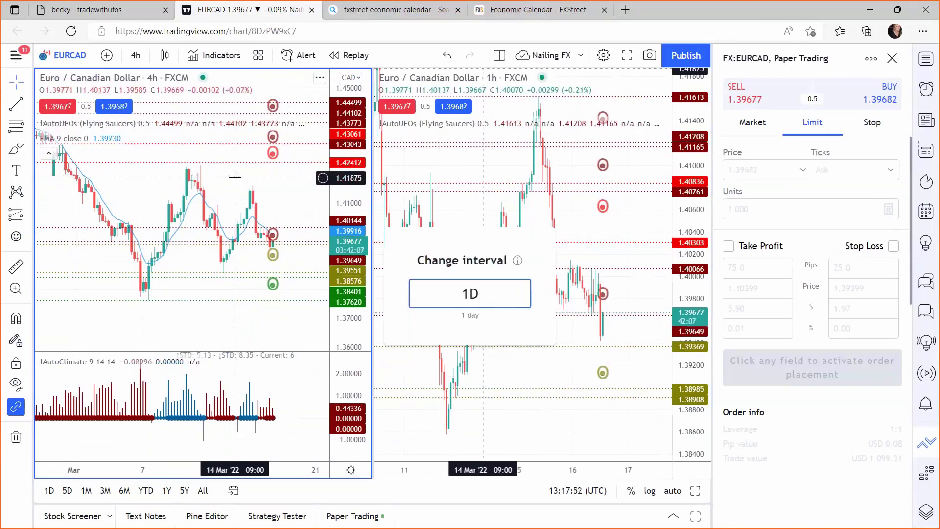
key(Return)
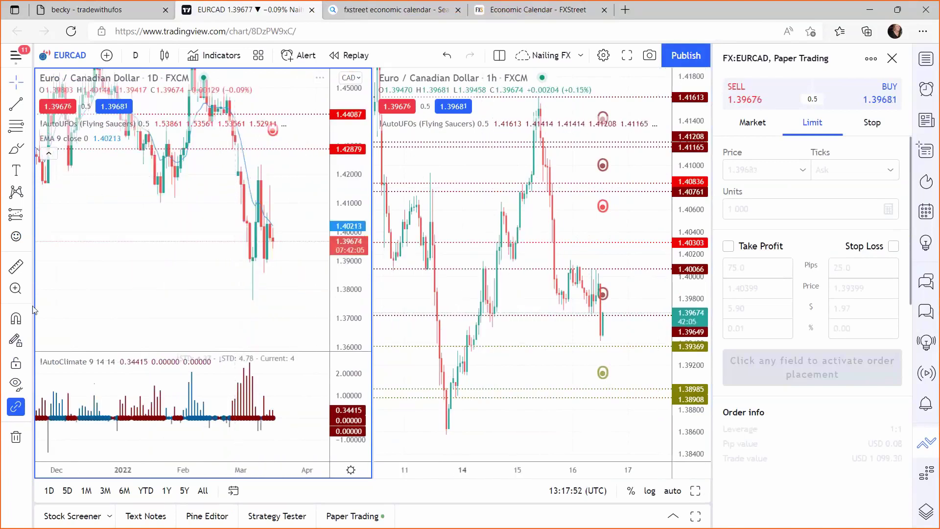
drag(339, 287, 339, 305)
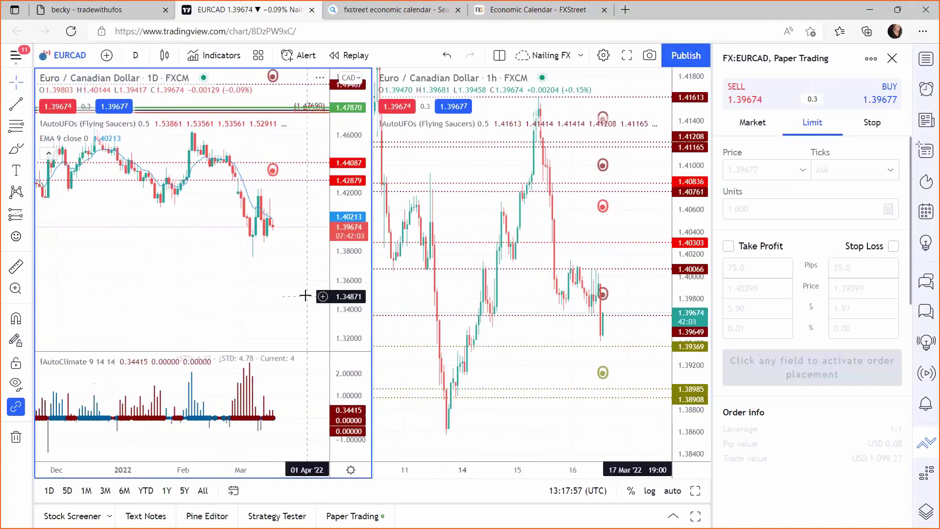
drag(289, 283, 284, 304)
drag(353, 255, 390, 321)
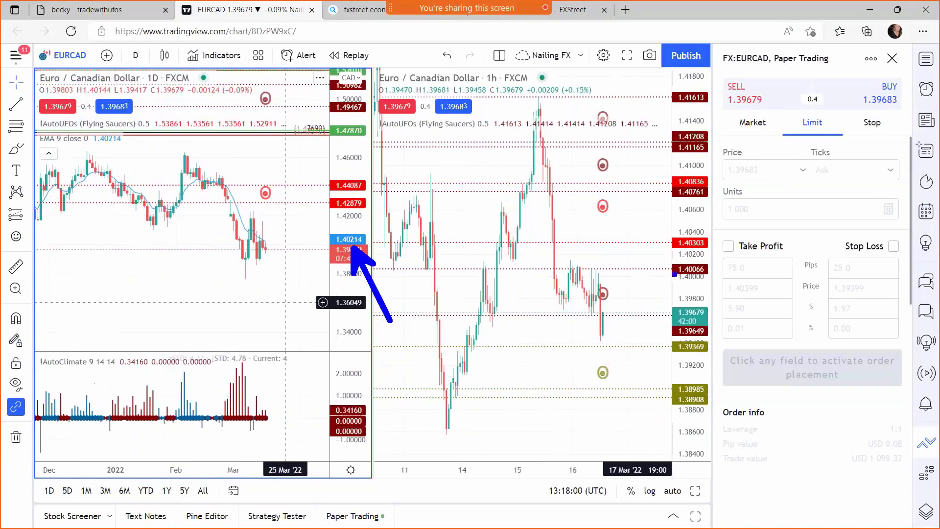
drag(674, 250, 529, 250)
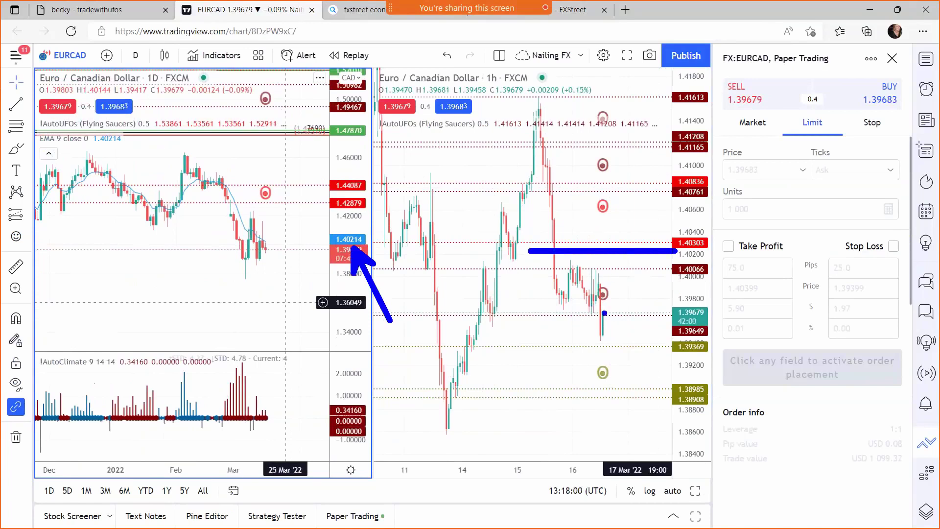
mouse_move(605, 313)
mouse_down()
mouse_move(637, 266)
mouse_move(618, 245)
mouse_move(622, 234)
mouse_up()
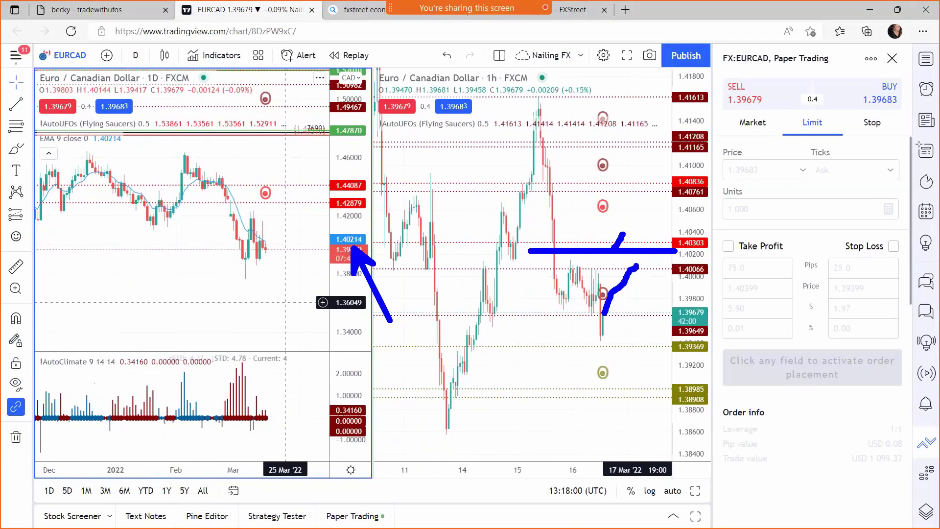
drag(637, 267, 661, 233)
key(Escape)
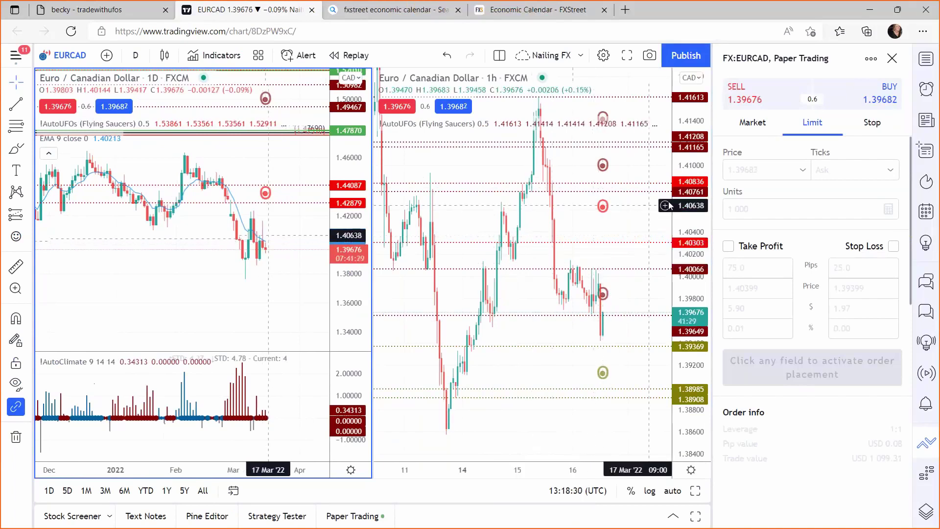
Rescale the right EURCAD chart and check it on 55 minutes before returning to 60.
drag(687, 264, 687, 277)
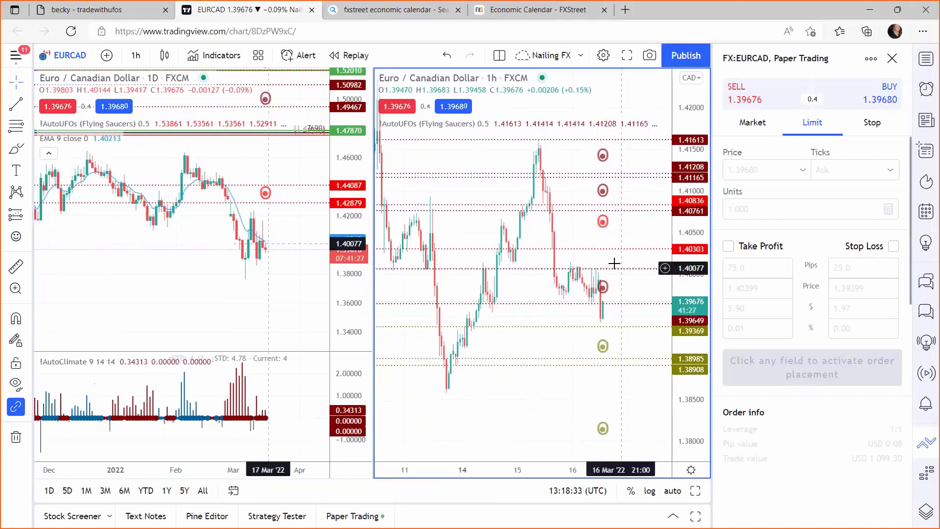
drag(607, 252, 594, 275)
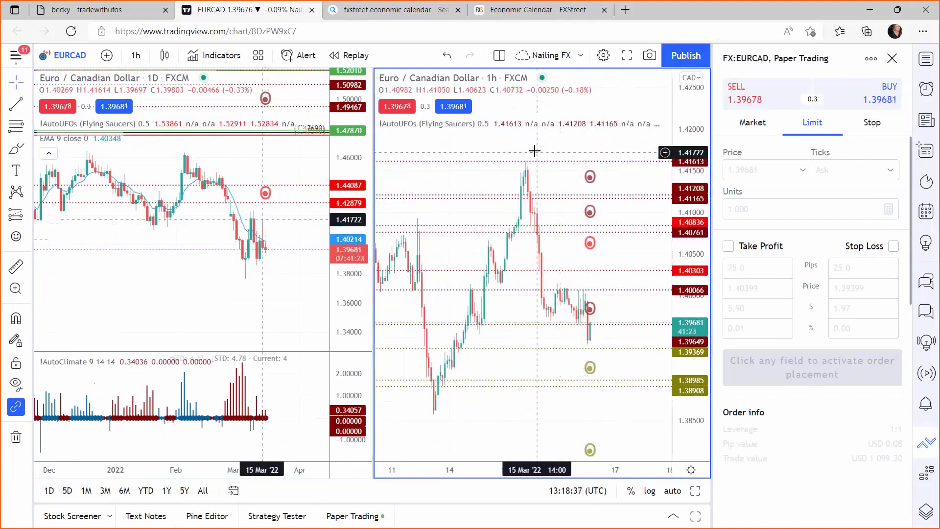
text(55)
key(Return)
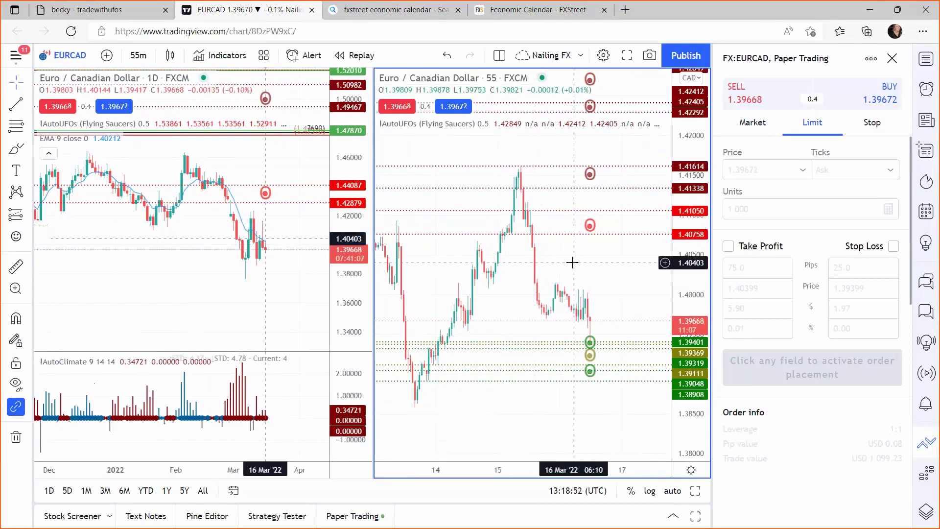
text(60)
key(Return)
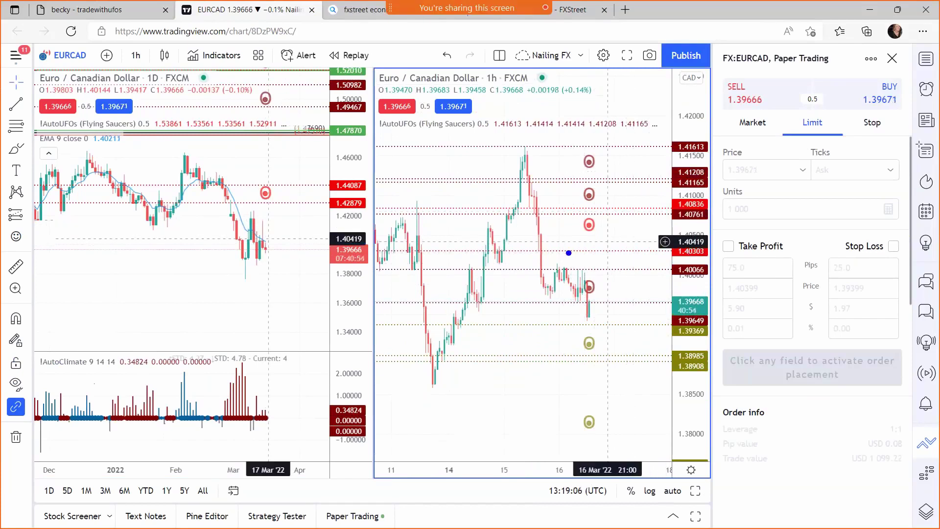
Mark the 1.40419 level in blue and two higher levels in red on the 1h chart.
drag(568, 252, 729, 252)
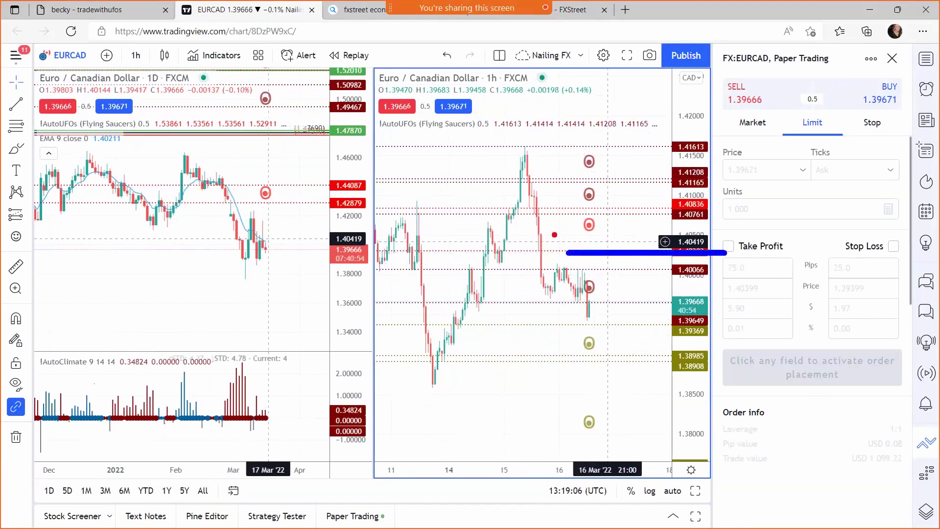
drag(577, 198, 702, 198)
drag(572, 135, 728, 135)
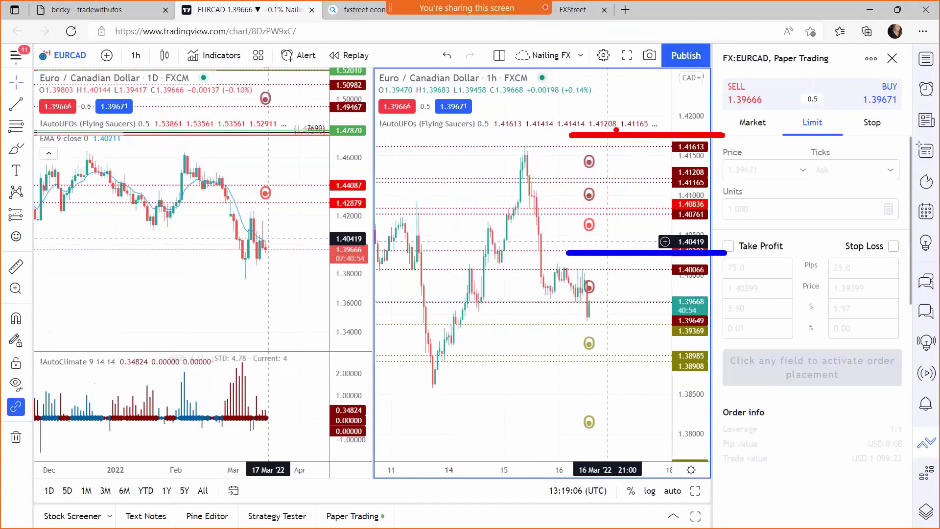
click(601, 143)
click(85, 7)
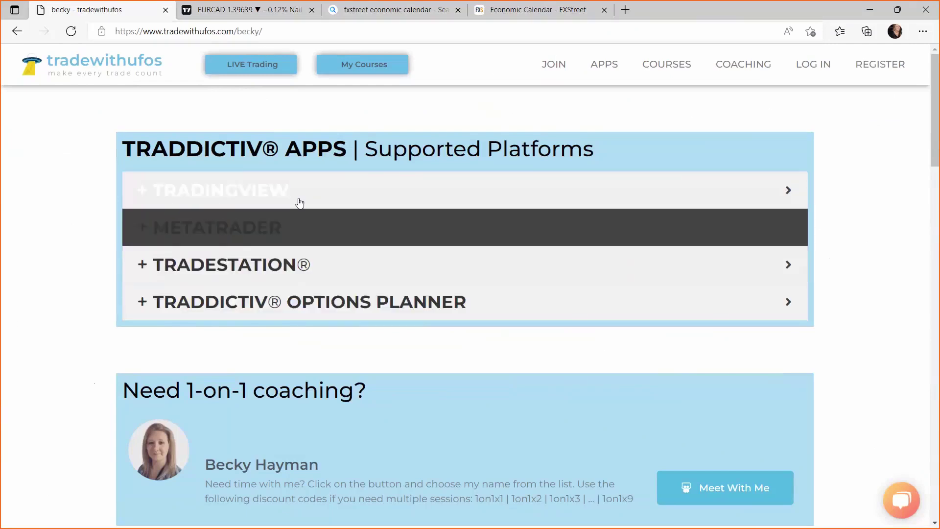
Review the AutoUFOs and AutoClimate pricing on the tradewithufos Apps page, then return to the EURCAD chart.
click(604, 76)
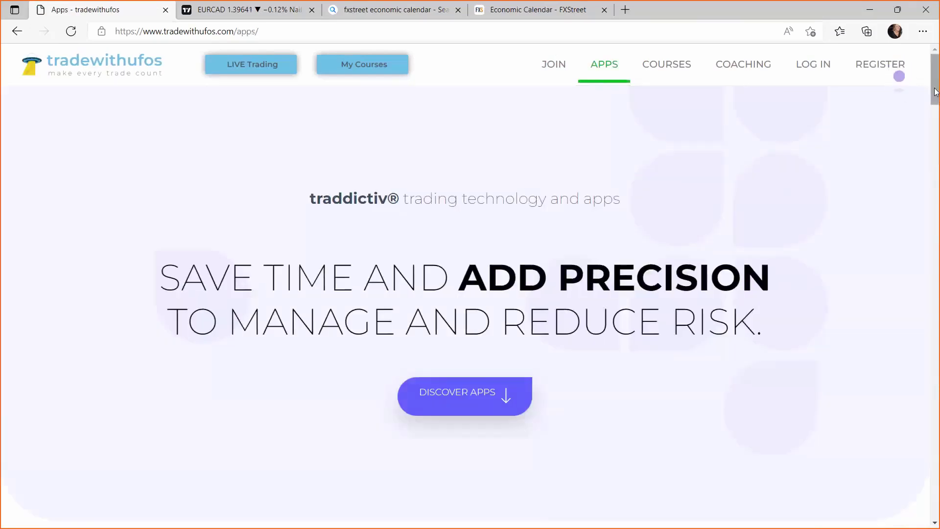
drag(935, 93, 937, 179)
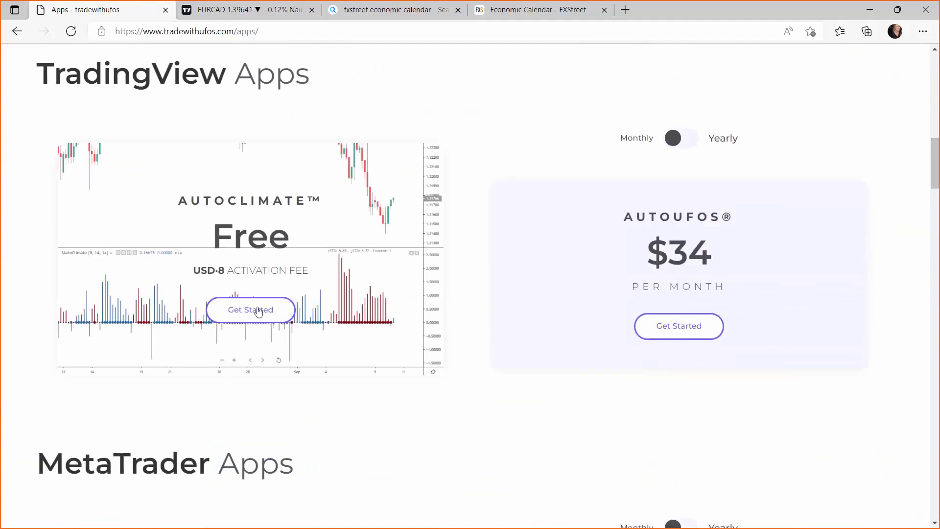
drag(937, 161, 936, 205)
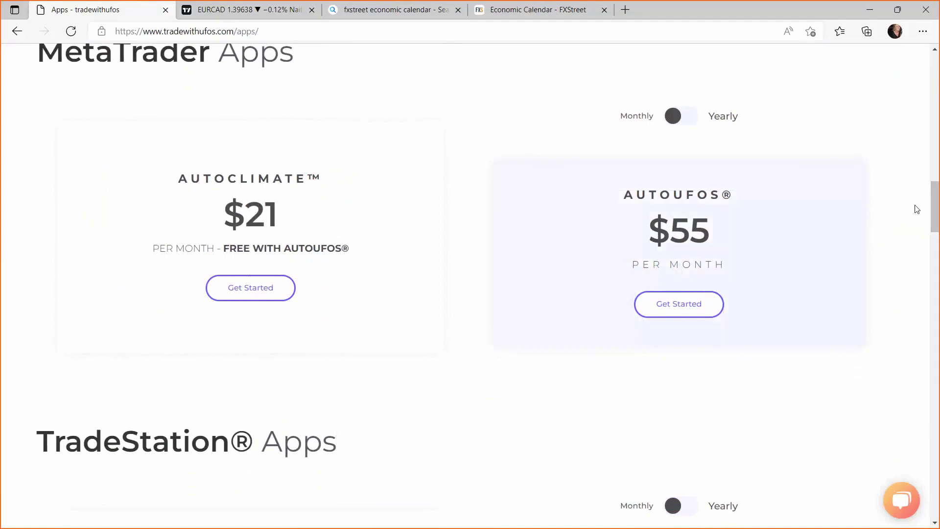
scroll(838, 243, down, 7)
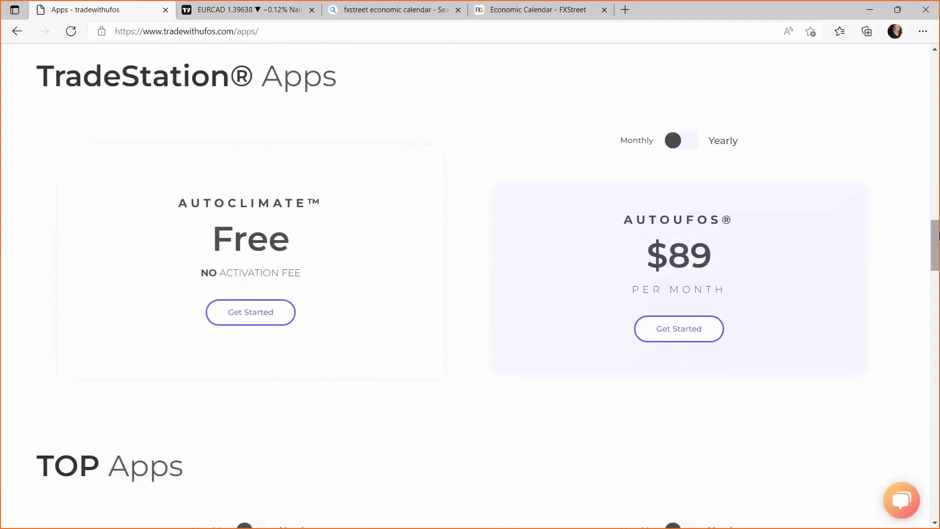
drag(938, 236, 936, 228)
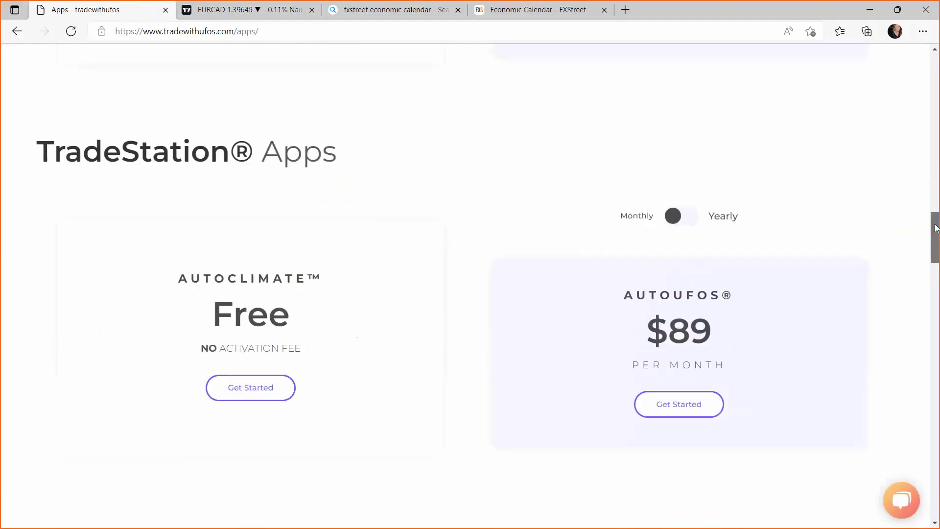
drag(937, 227, 937, 71)
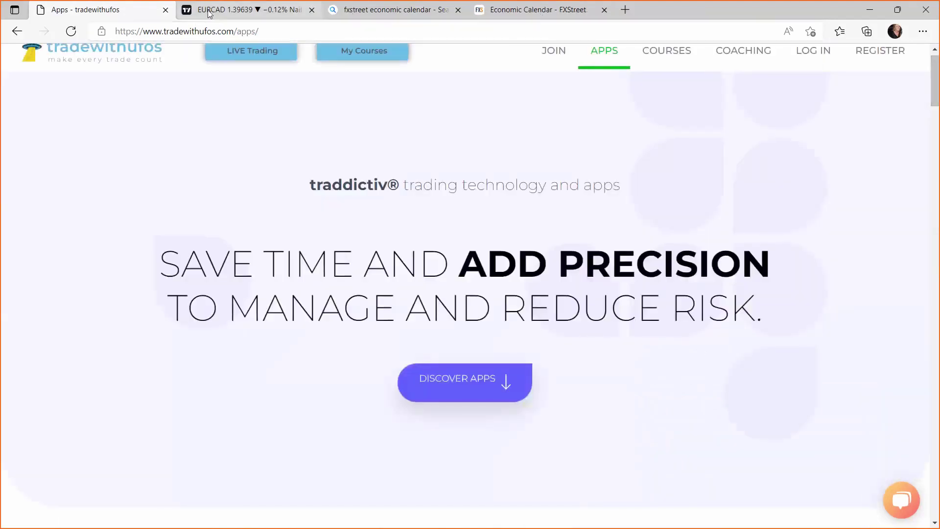
click(245, 10)
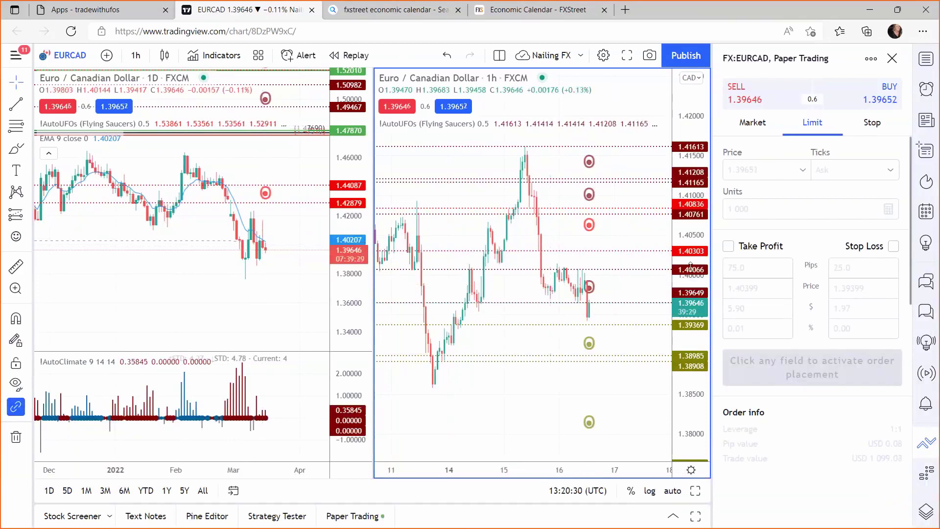
Draw a Fib Retracement on the 1h chart from 1.41658 down to 1.40195 and rescale the daily chart.
click(17, 125)
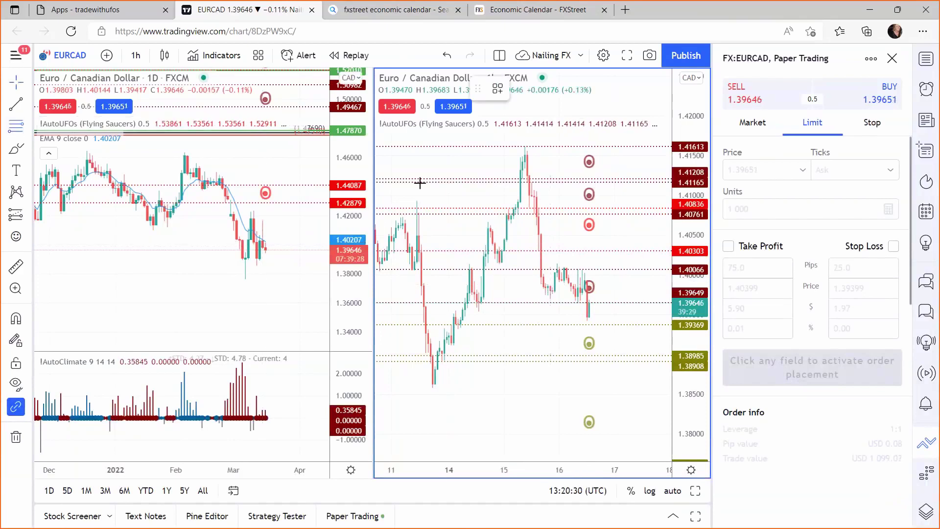
click(499, 143)
click(510, 259)
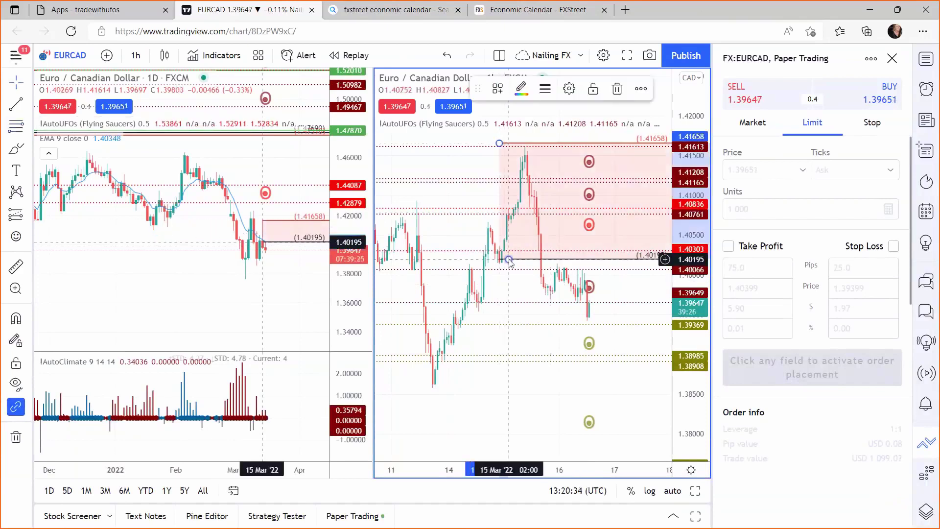
click(335, 195)
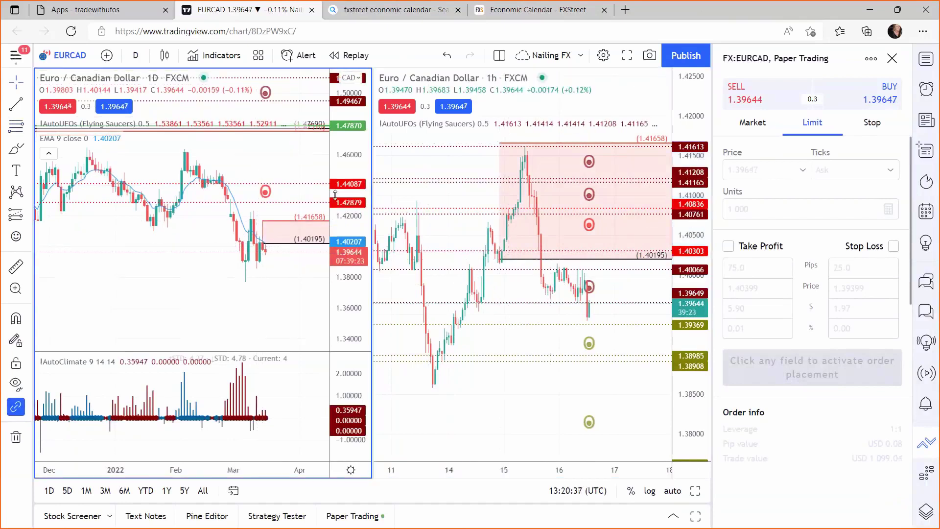
drag(247, 226, 235, 224)
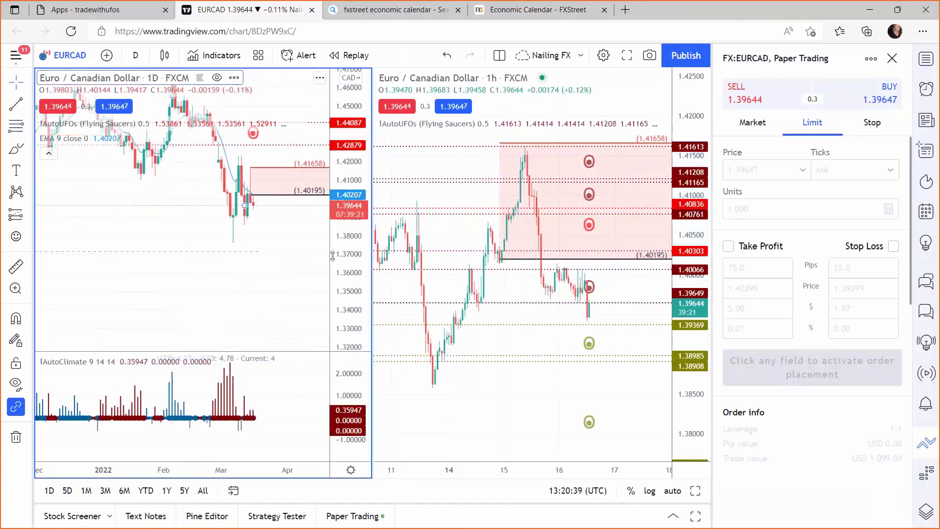
drag(313, 255, 250, 288)
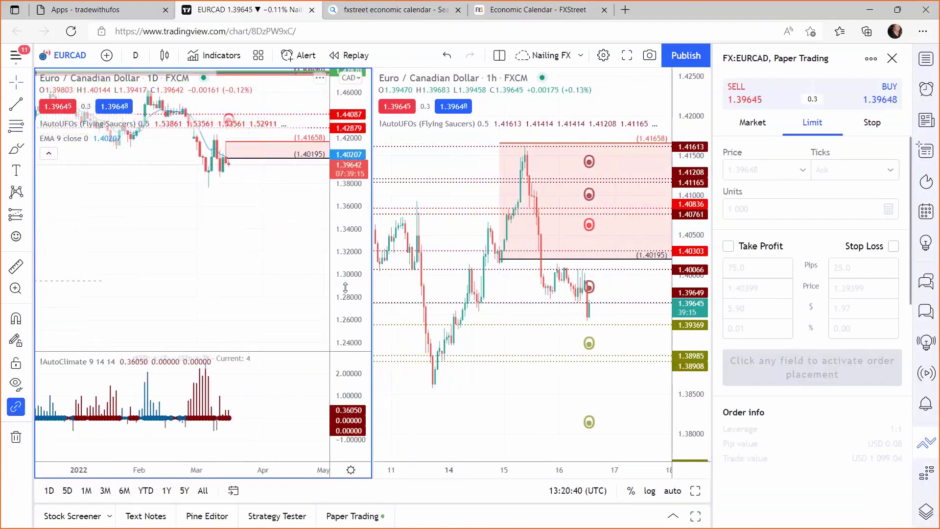
drag(275, 208, 276, 289)
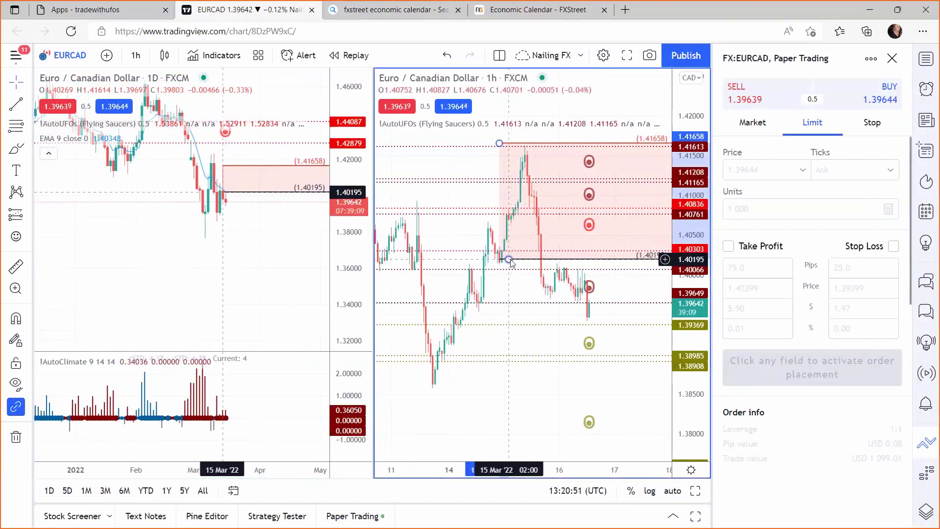
Open the Fib Retracement's settings and select the last digits of the 1.40195 price.
double_click(509, 260)
click(474, 310)
drag(474, 309, 456, 309)
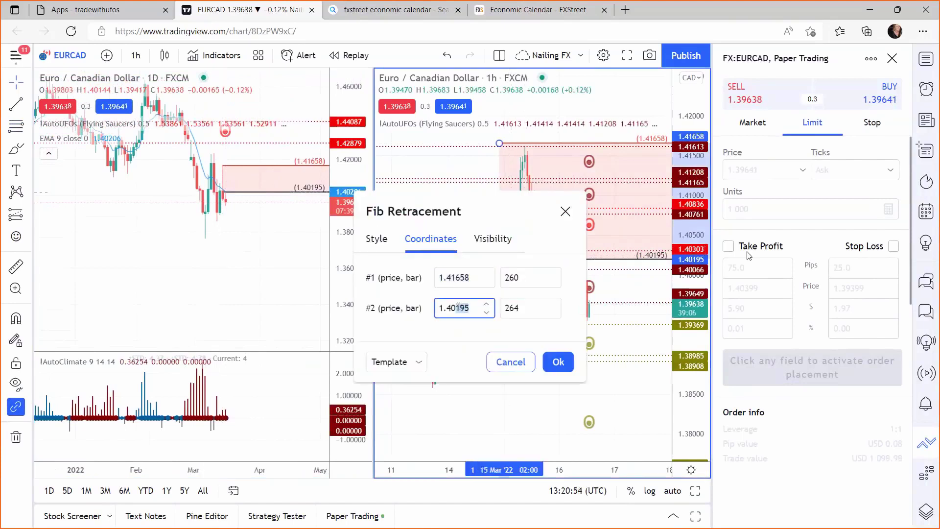
Enter the zone's prices: 1.40300 for point #2 and 1.41690 for point #1.
text(300)
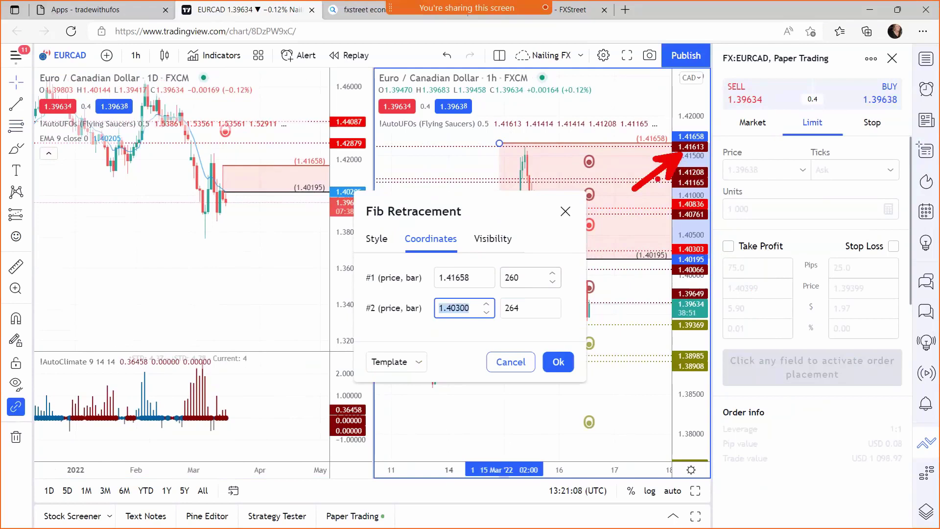
click(474, 278)
key(BackSpace)
key(BackSpace)
text(2)
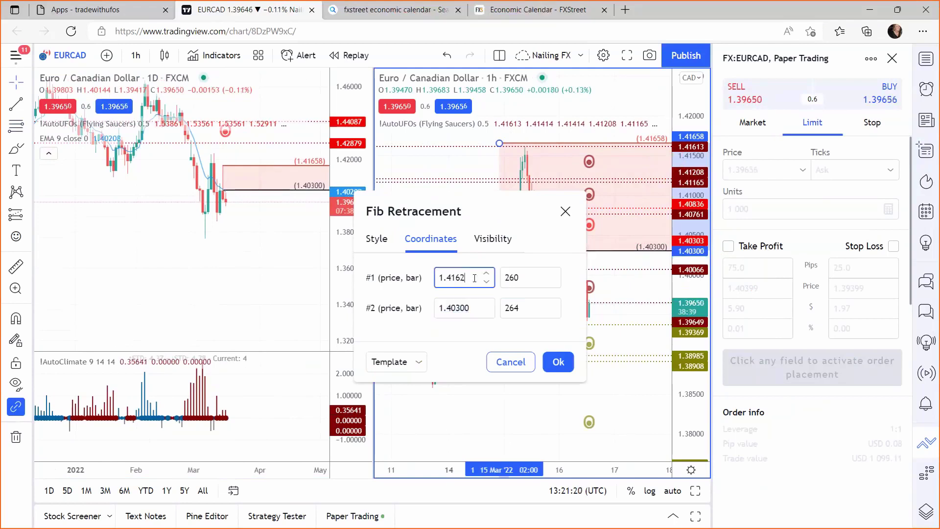
key(BackSpace)
text(7)
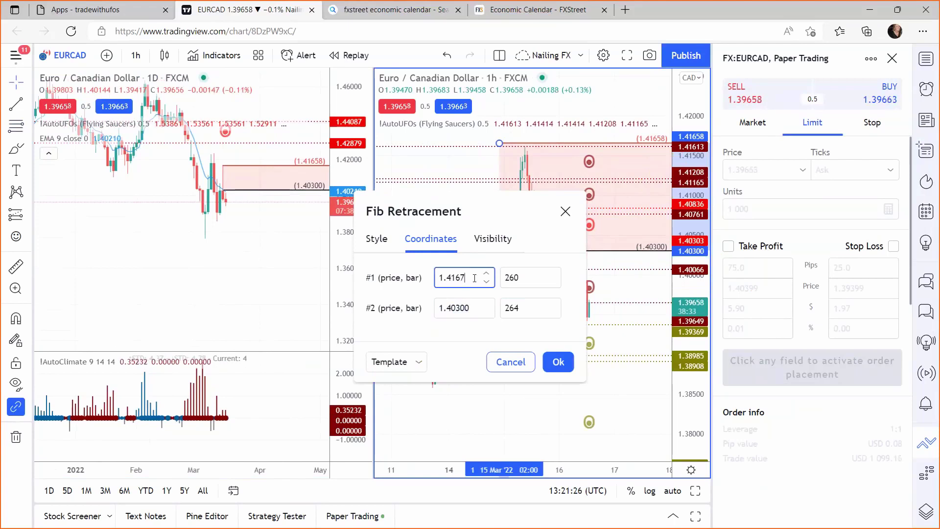
key(BackSpace)
text(9)
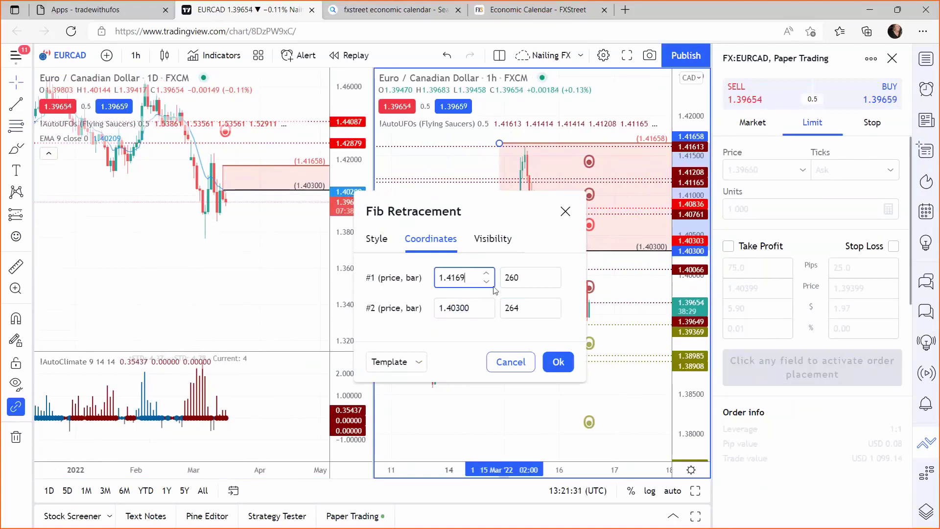
Apply the new zone prices, rescale the hourly chart, and deselect the zone.
click(558, 362)
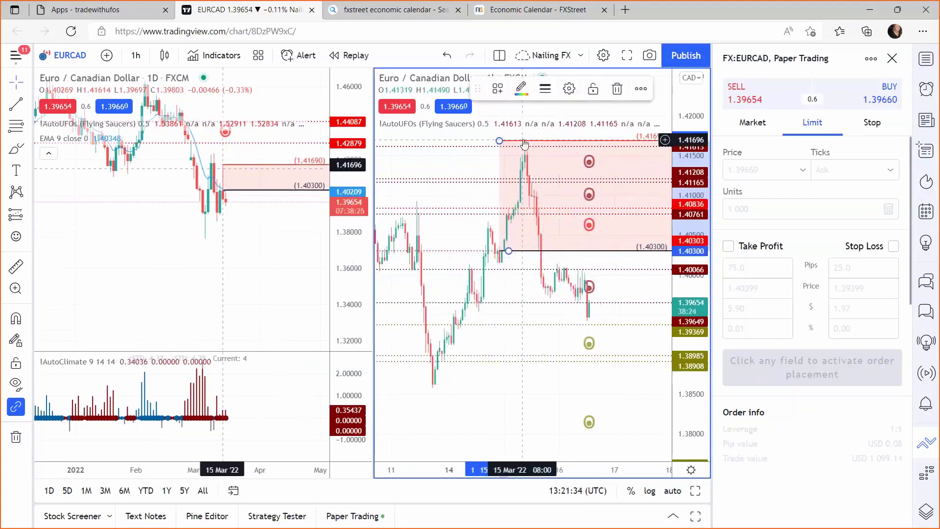
drag(692, 189, 692, 221)
click(534, 367)
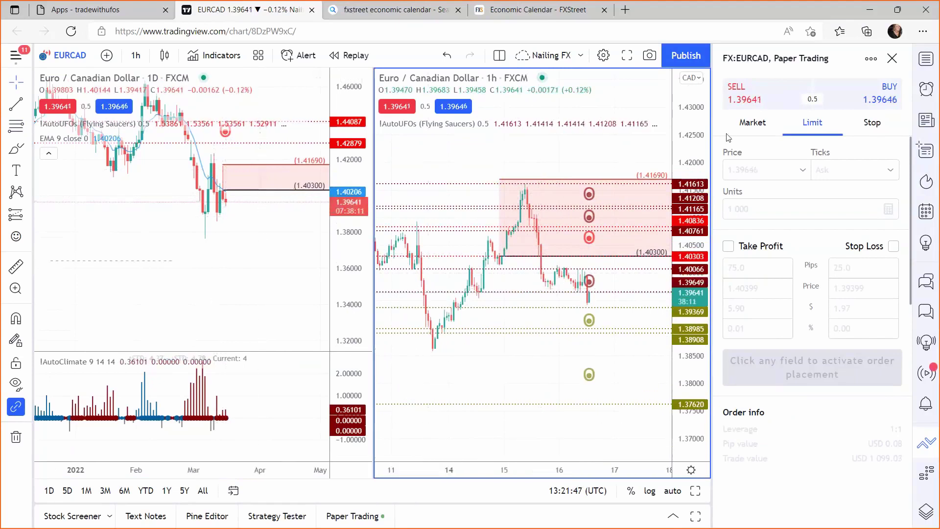
Start a EURCAD sell order and highlight the price area on the daily chart.
click(774, 100)
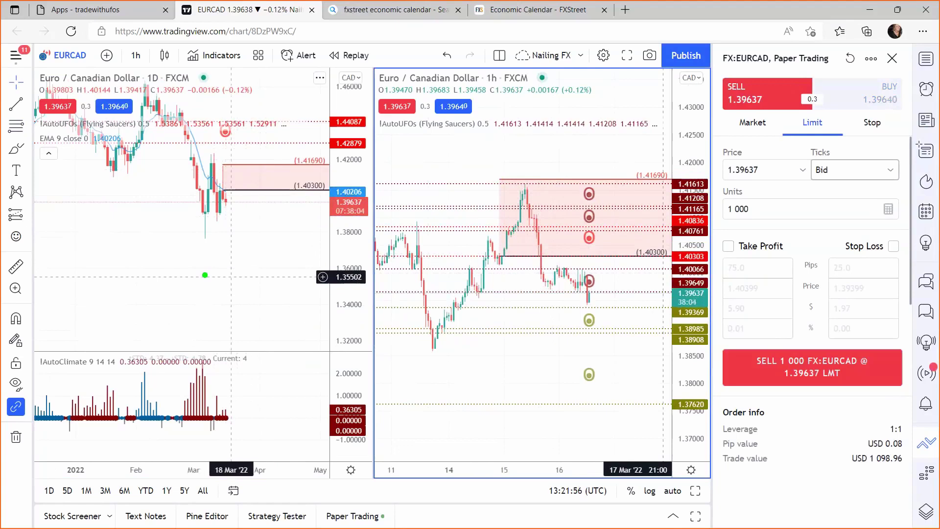
drag(128, 278, 271, 297)
drag(203, 283, 206, 294)
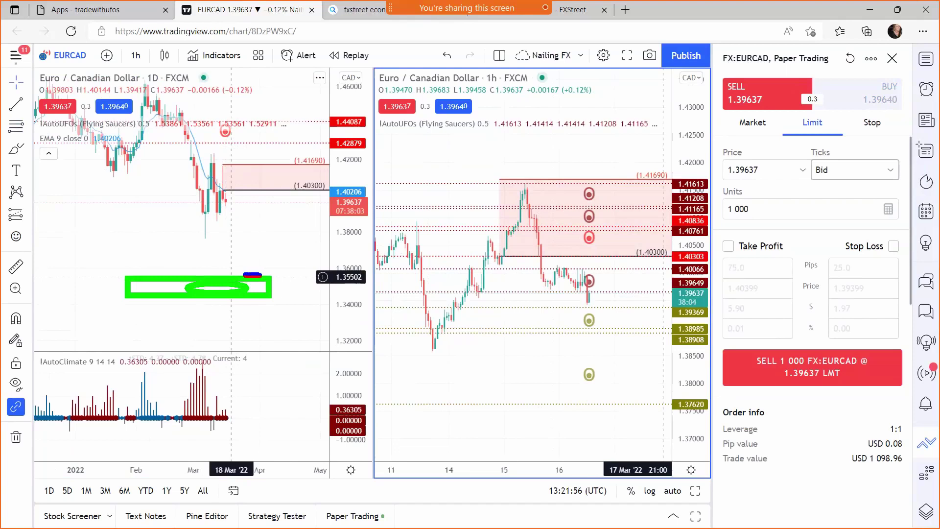
drag(252, 276, 348, 275)
key(Escape)
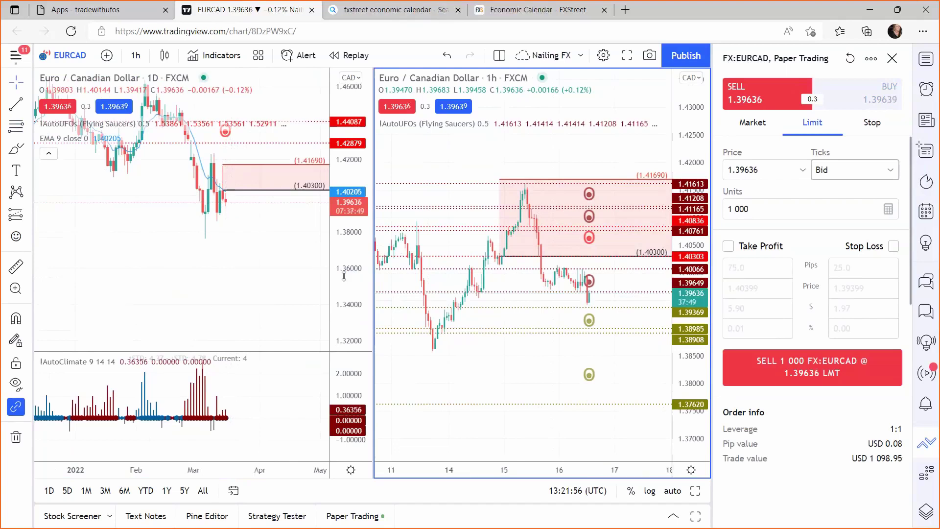
Set the sell limit price to 1.4030 with a stop loss at 1.4169.
click(765, 166)
key(ctrl+a)
text(1.4030)
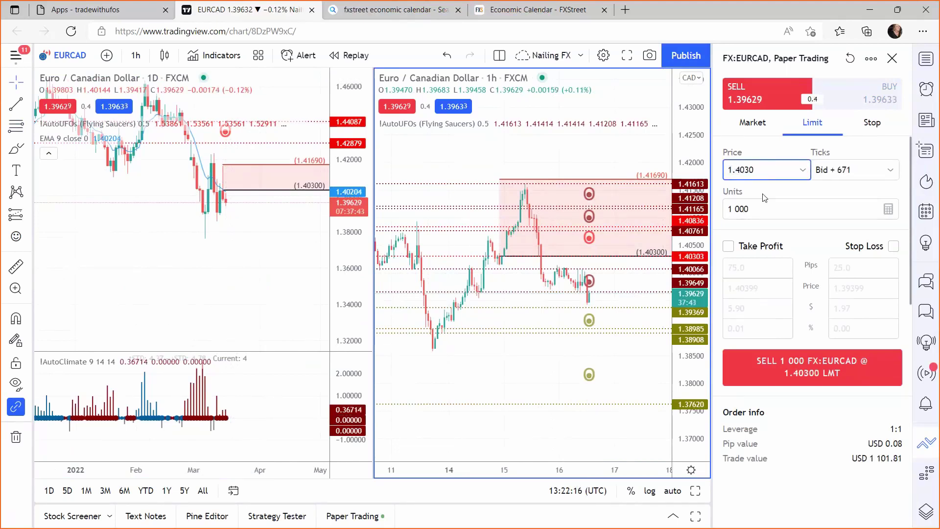
click(894, 246)
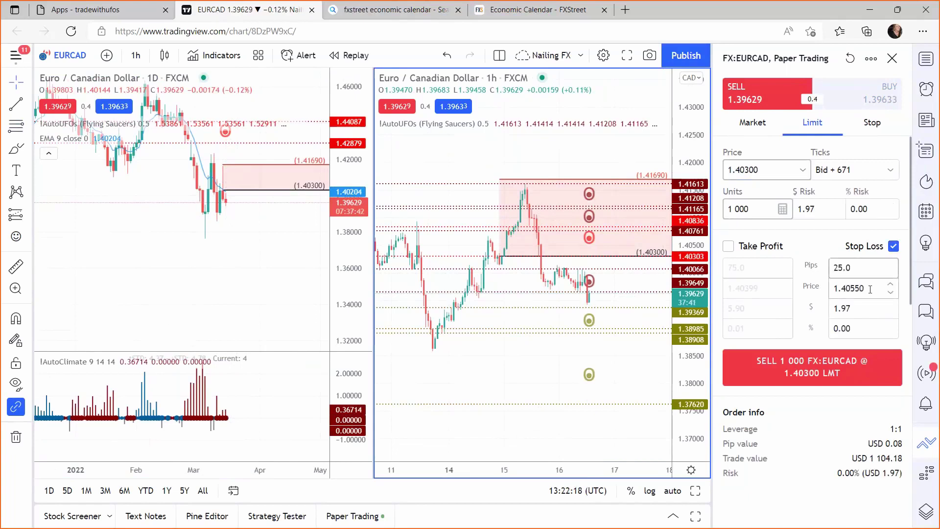
drag(871, 289, 847, 289)
text(169)
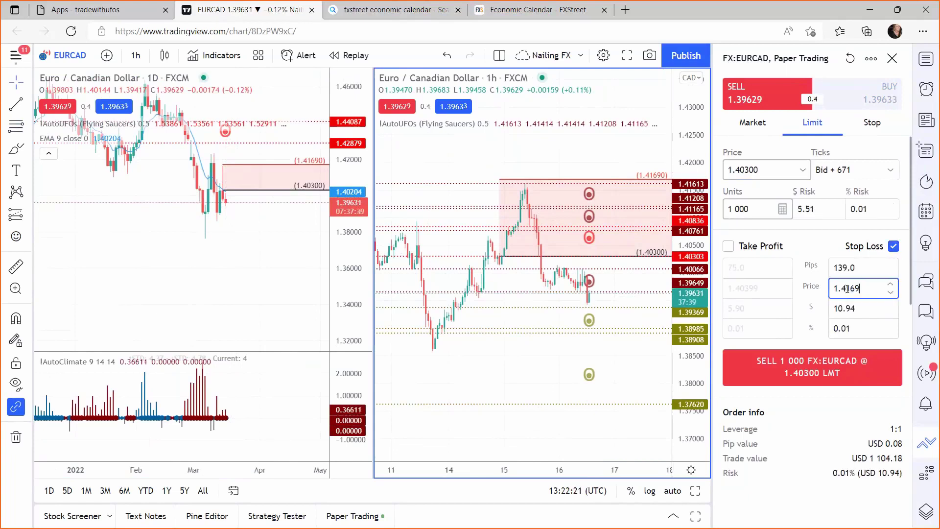
Set the order's dollar risk to $50 and add a 139-pip take profit.
click(798, 209)
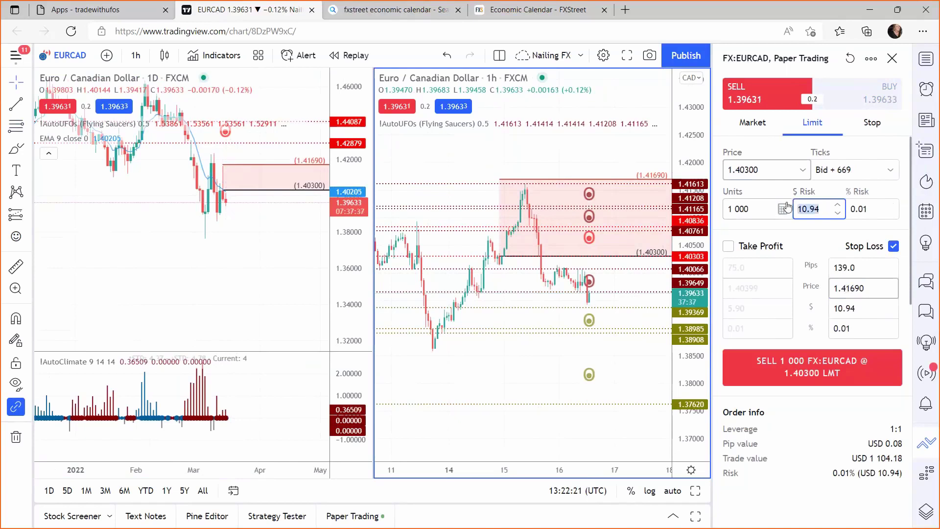
text(50)
click(756, 261)
click(755, 262)
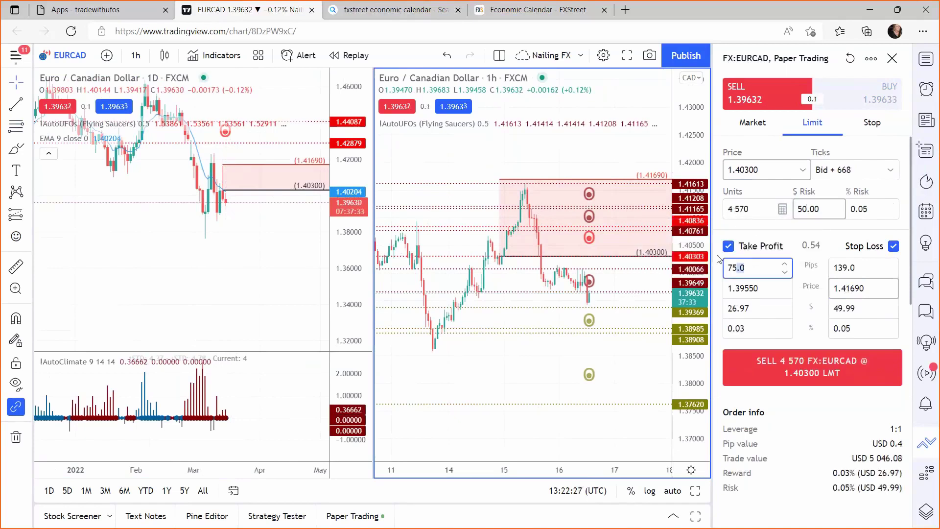
text(139)
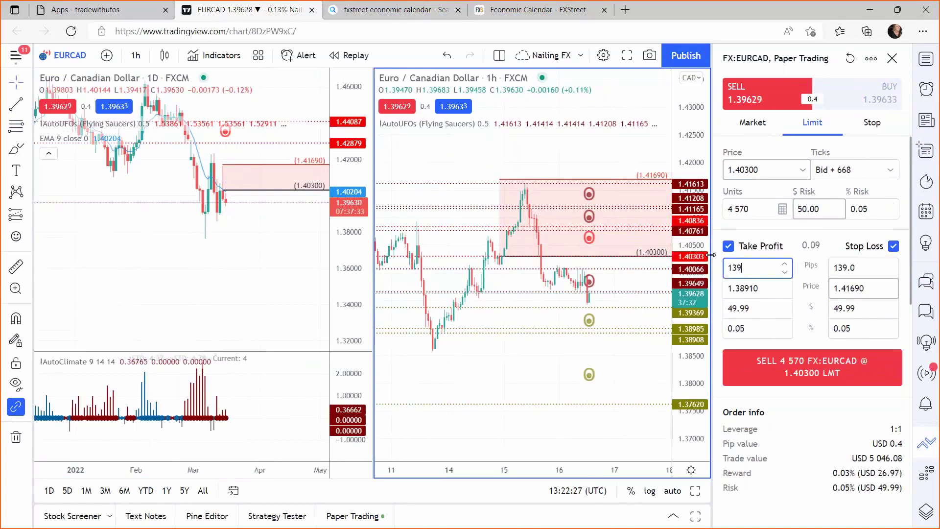
click(28, 109)
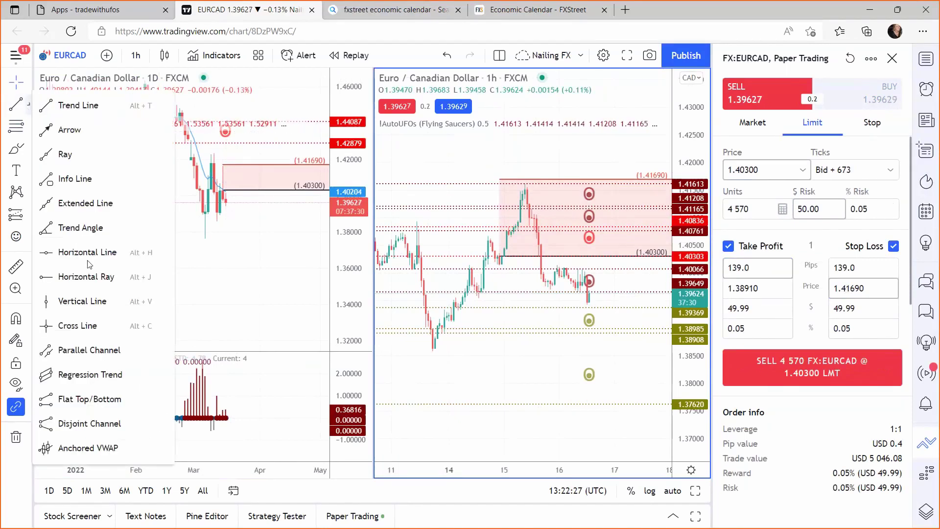
Place a horizontal ray on the hourly chart at 1.38910.
click(86, 276)
click(511, 351)
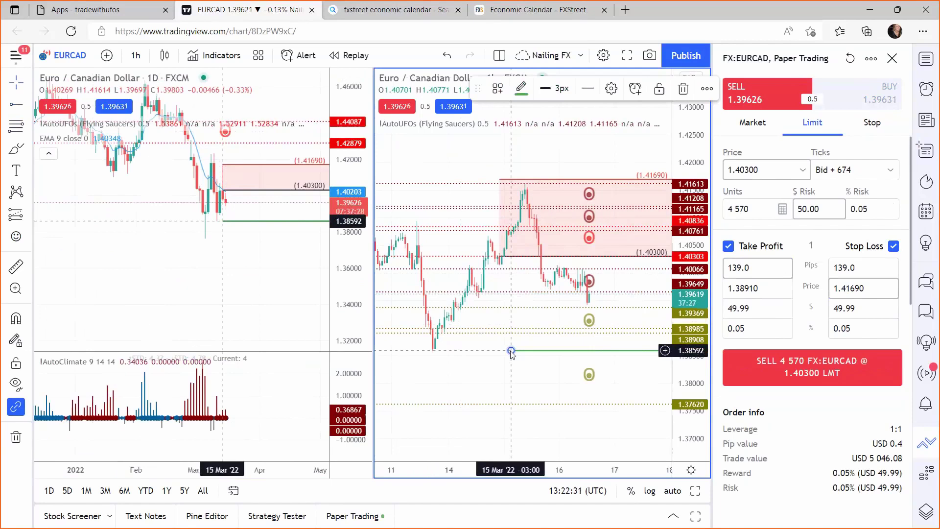
double_click(510, 350)
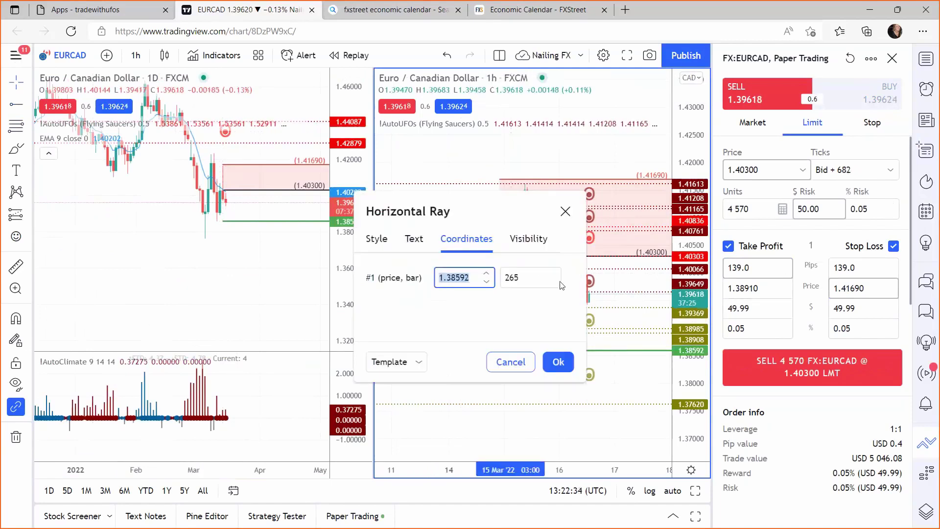
text(1.38910)
click(559, 356)
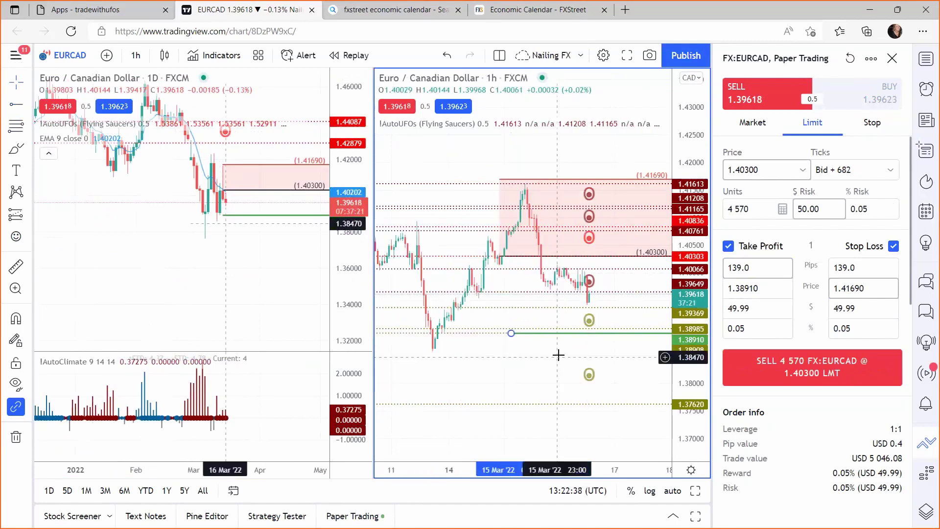
Submit the sell limit, then submit a second sell limit at 1.4030 with a stop loss.
click(797, 361)
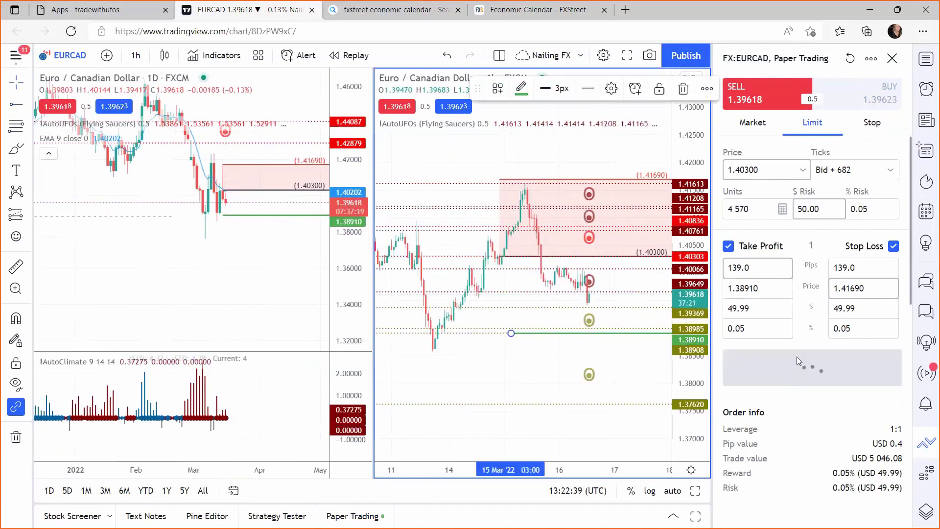
click(678, 189)
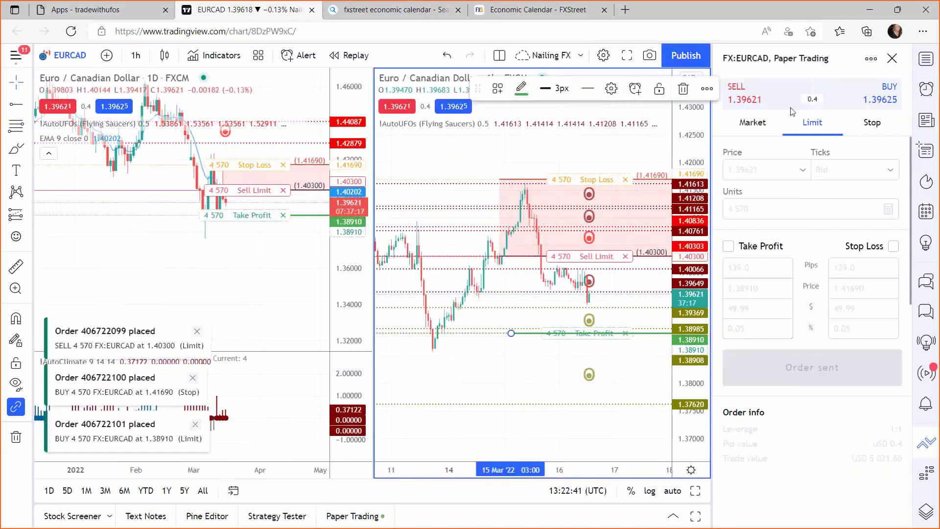
text(1.4030)
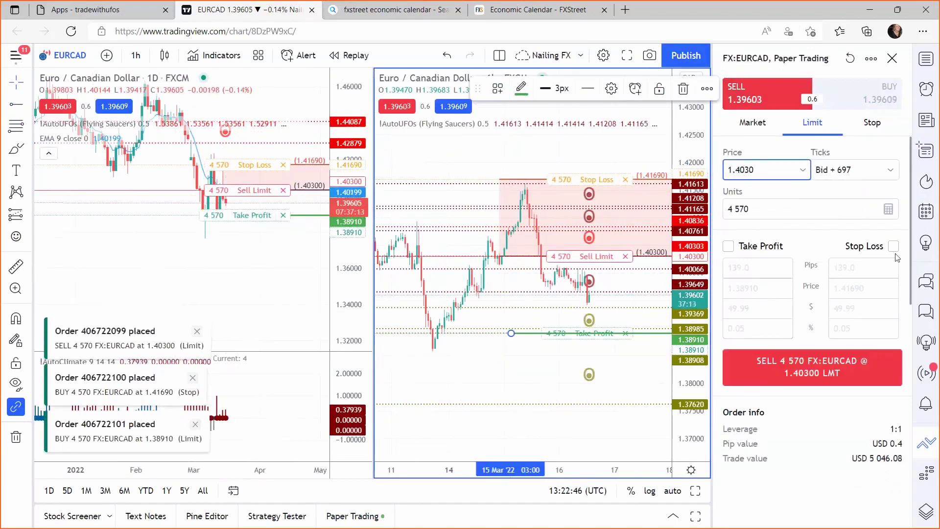
click(894, 246)
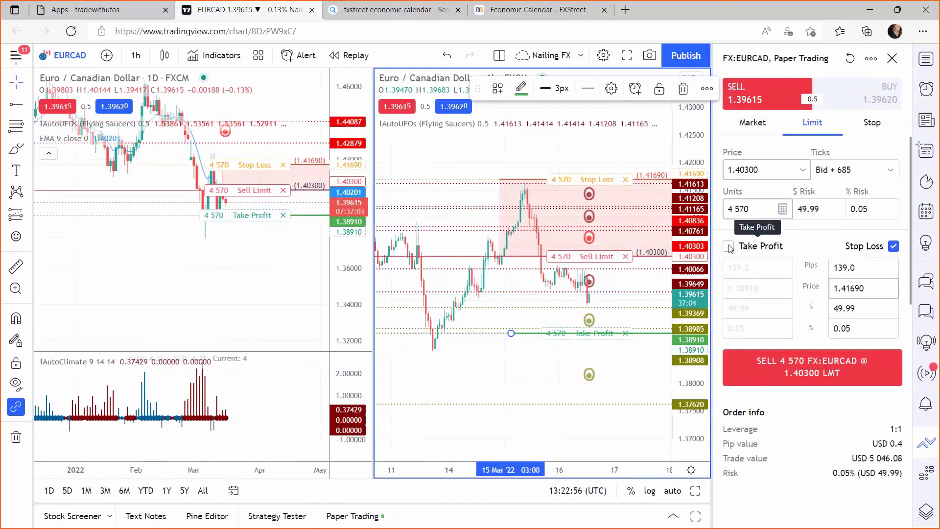
click(772, 362)
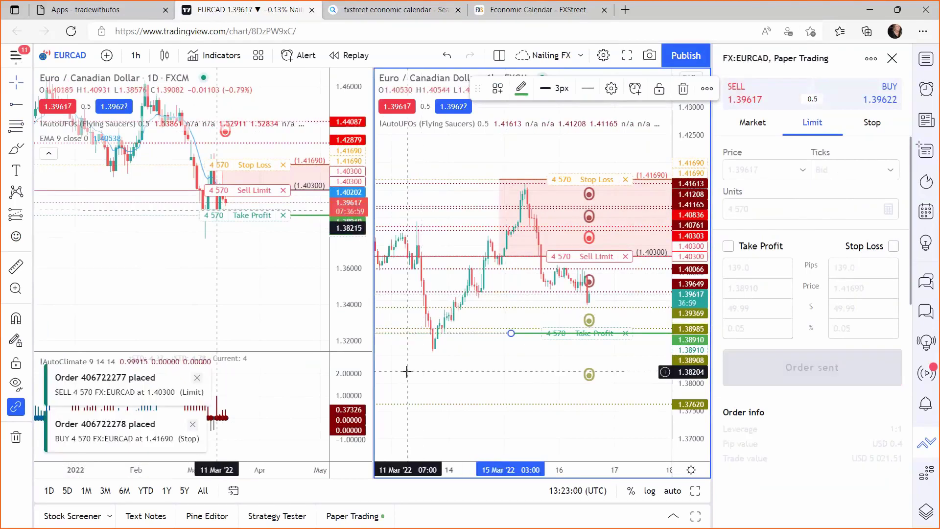
Sketch the expected price path, circle the target area, and point an arrow at the stop loss.
mouse_move(593, 291)
mouse_down()
mouse_move(612, 240)
mouse_move(647, 315)
mouse_up()
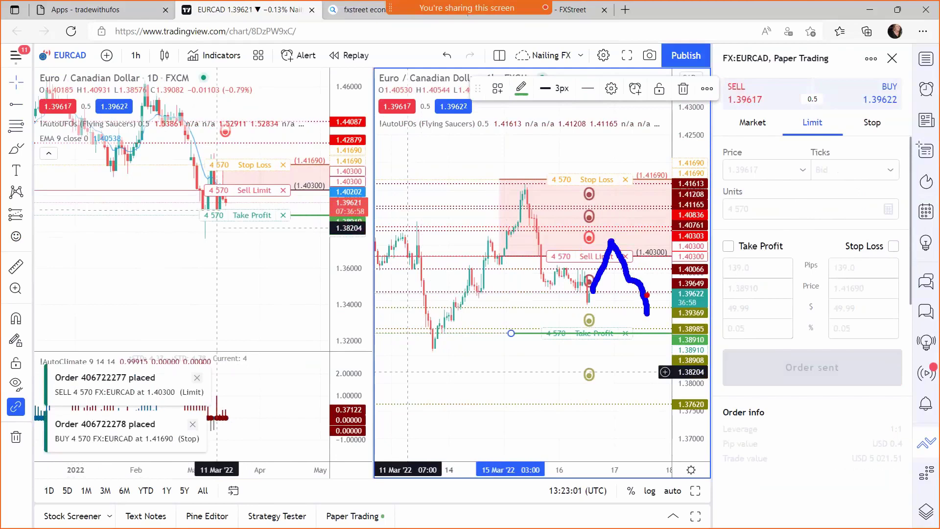
mouse_move(615, 288)
mouse_down()
mouse_move(671, 315)
mouse_move(656, 307)
mouse_move(662, 345)
mouse_up()
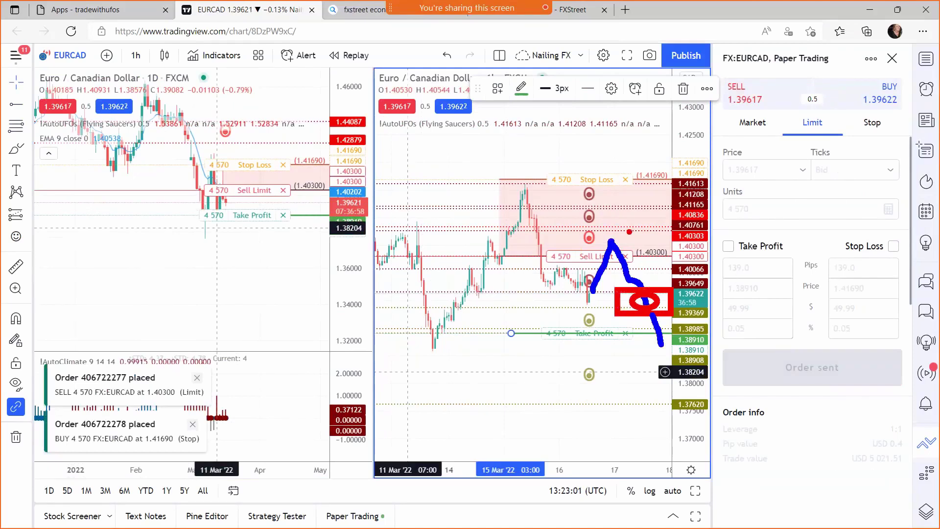
drag(484, 220, 541, 182)
drag(608, 275, 678, 275)
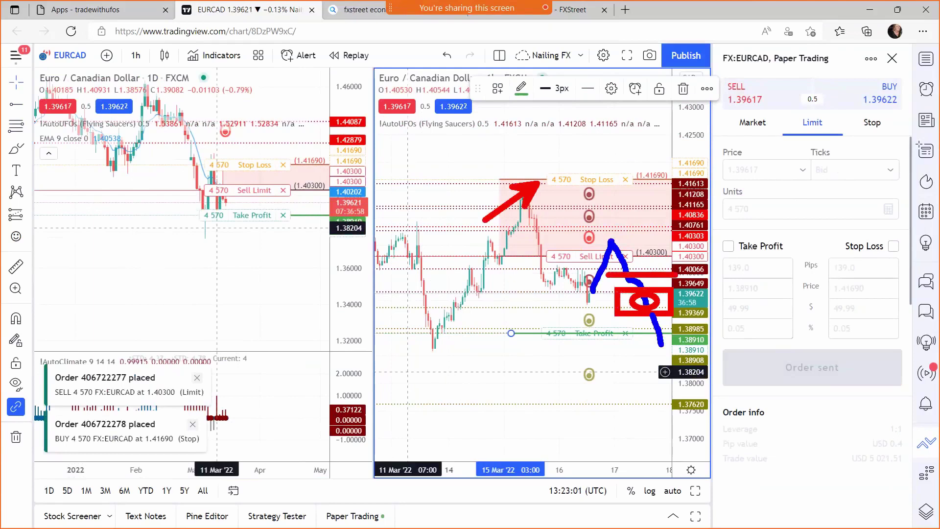
Extend the blue path, circle 1.37620 in red, and add a red arrow and 1.38204 line.
mouse_move(658, 344)
mouse_down()
mouse_move(684, 398)
mouse_move(721, 414)
mouse_up()
mouse_move(679, 392)
mouse_down()
mouse_move(673, 397)
mouse_move(688, 408)
mouse_move(683, 393)
mouse_up()
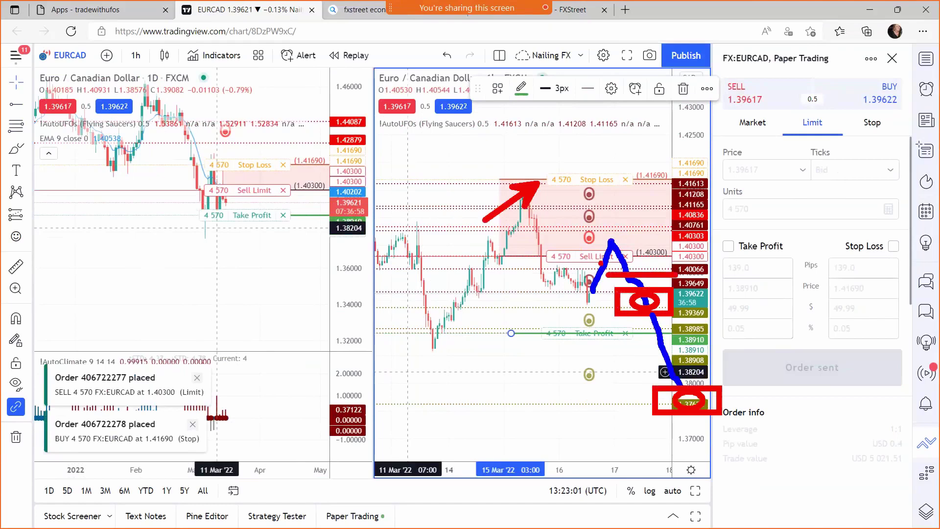
drag(578, 301, 606, 275)
drag(644, 369, 721, 369)
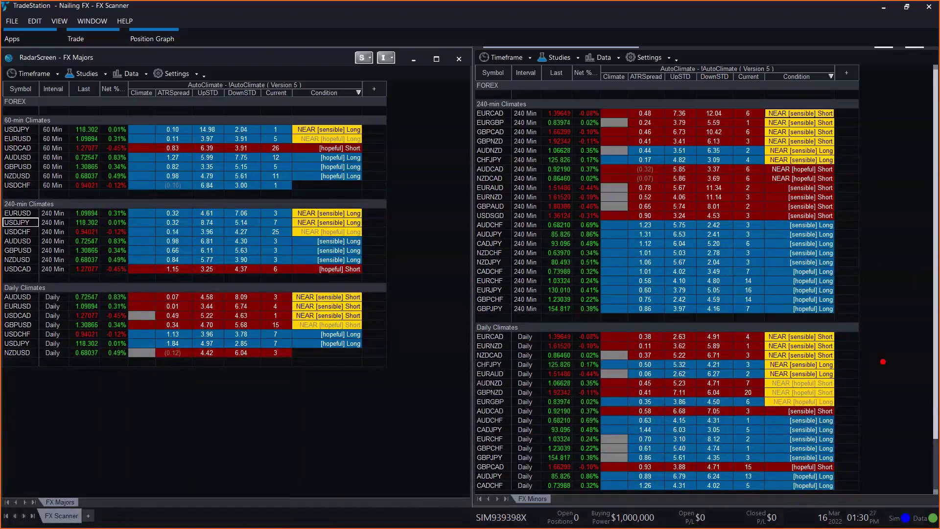
Point arrows at the EURNZD and CHFJPY daily NEAR [sensible] rows, then select the CHFJPY row.
drag(836, 344, 876, 399)
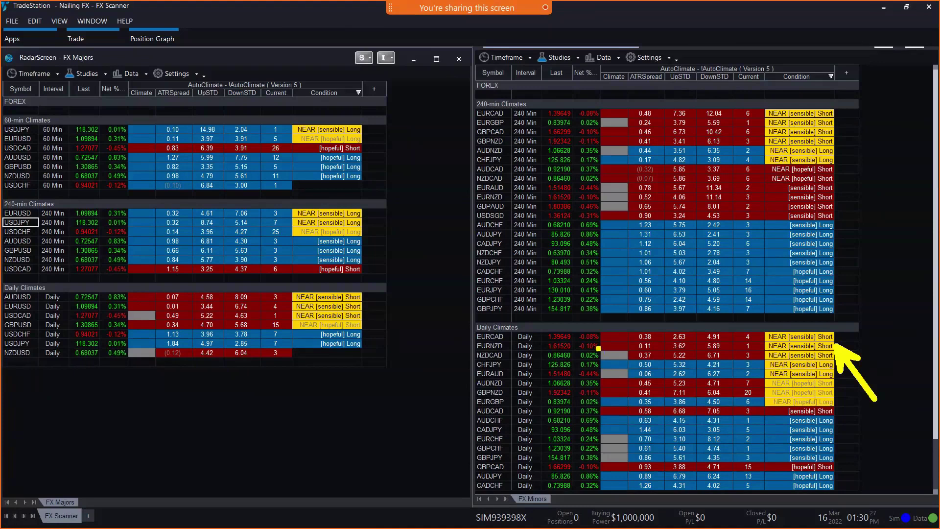
drag(598, 348, 571, 371)
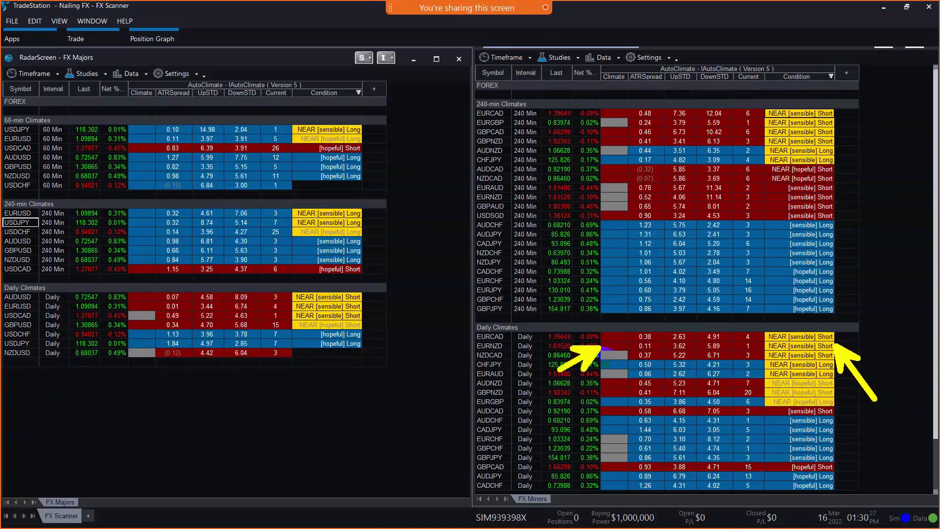
drag(594, 369, 559, 395)
click(608, 365)
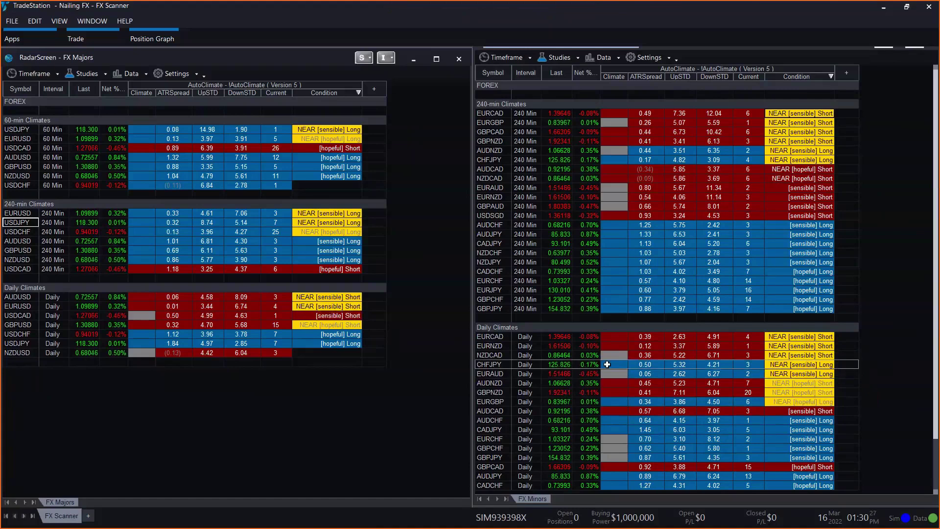
click(497, 370)
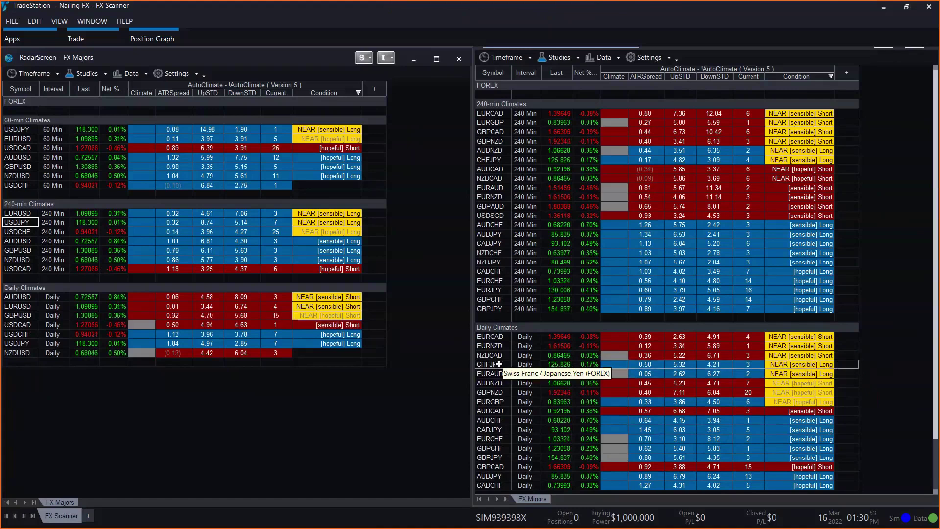
click(17, 353)
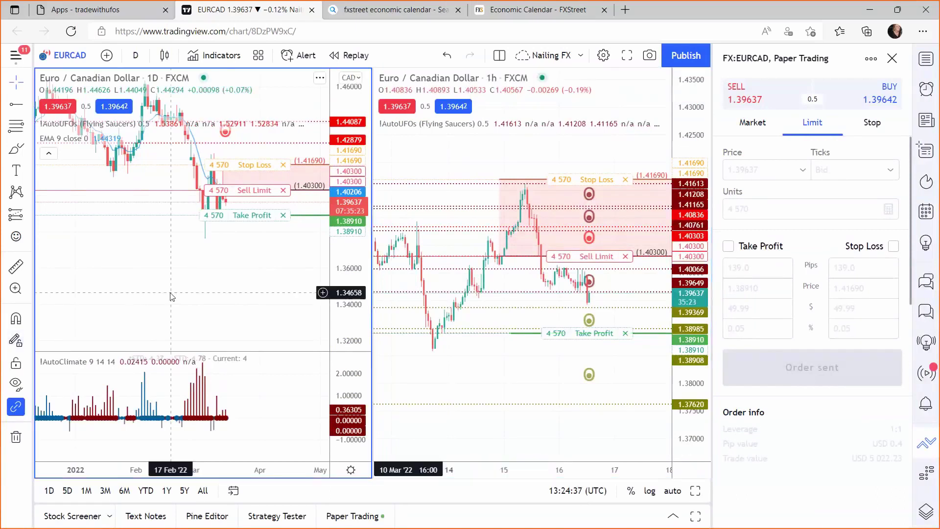
Load CHFJPY FXCM on both charts and mark the 125.380 level and recent lows.
text(CHFJPY)
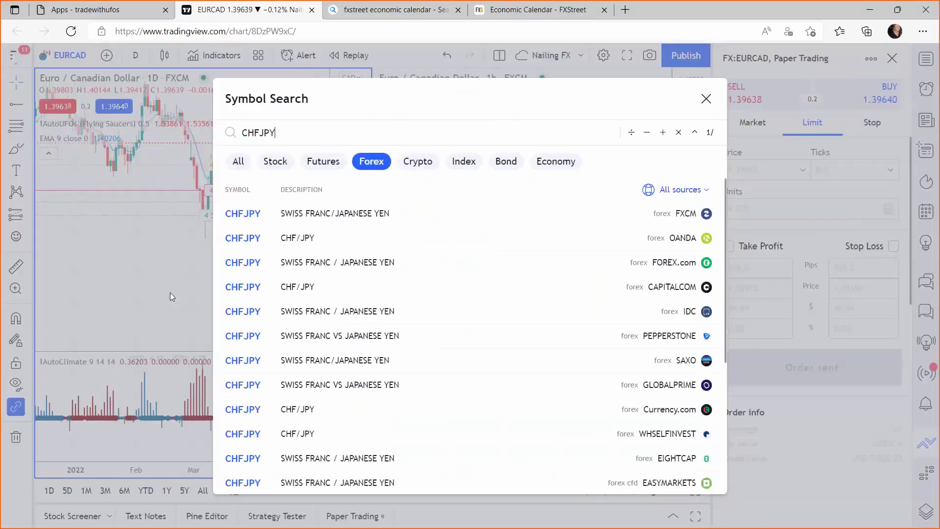
click(280, 218)
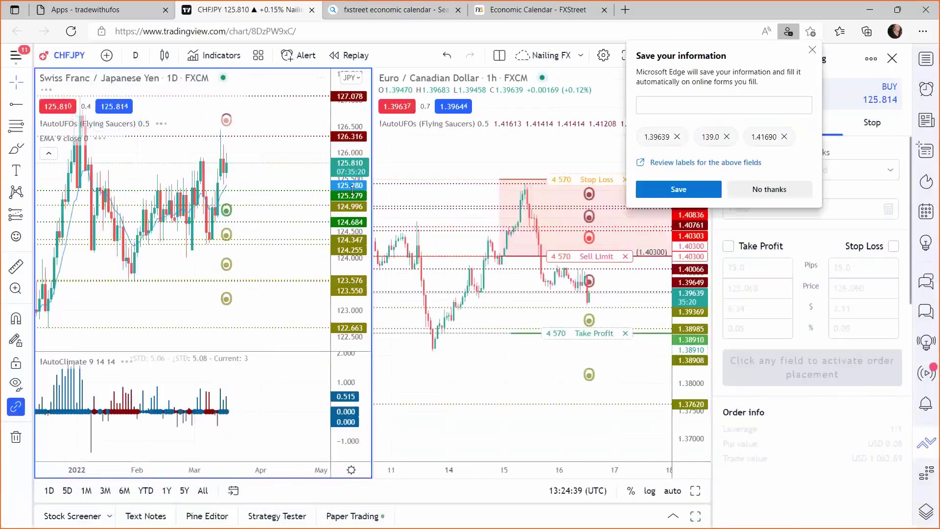
click(813, 50)
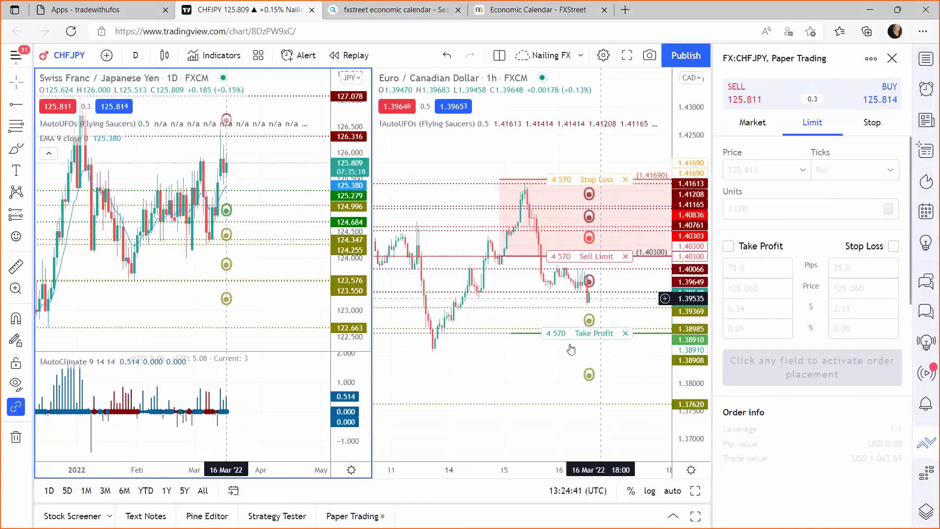
click(534, 376)
text(CHFJPY)
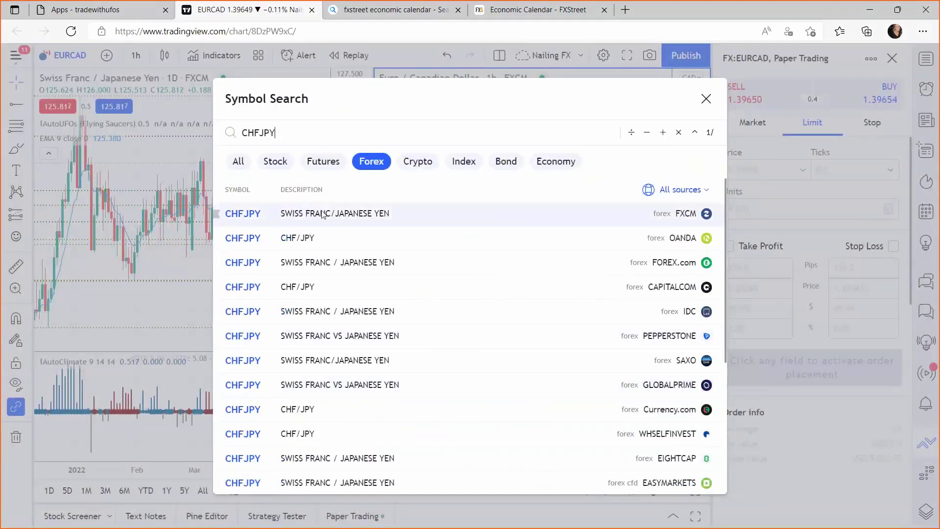
click(323, 214)
click(322, 196)
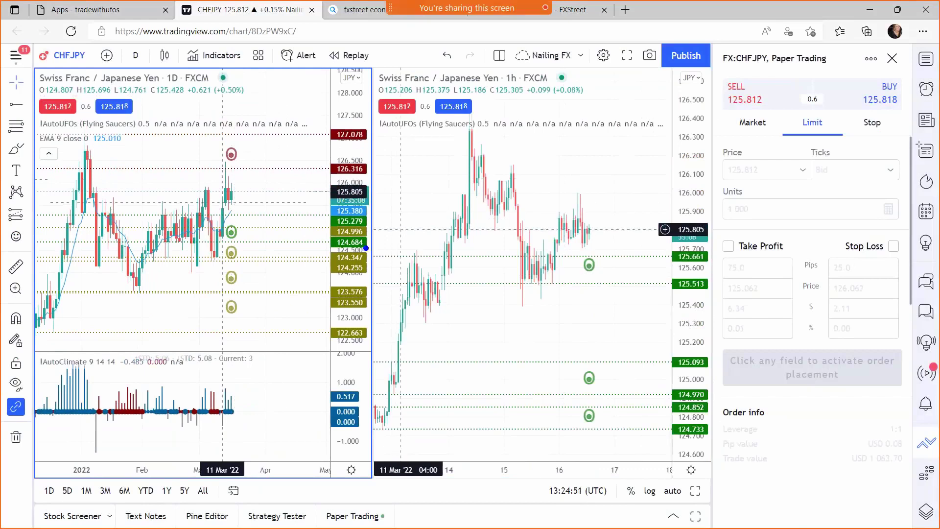
drag(360, 228, 428, 335)
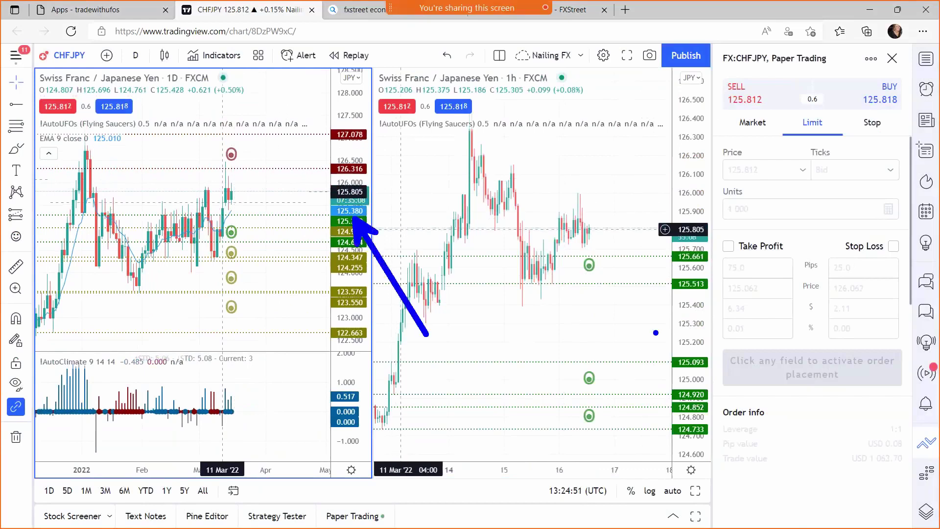
drag(677, 308, 463, 309)
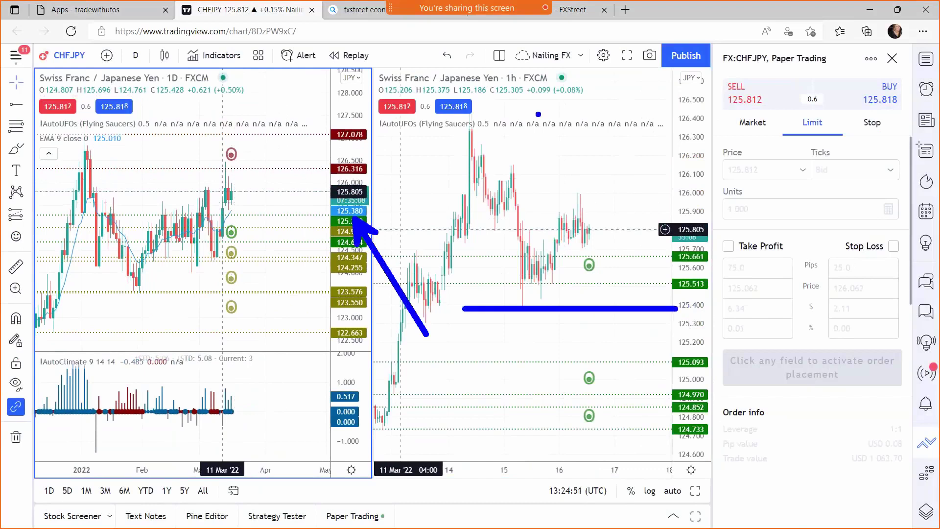
Switch the right chart to 55-minute, mark its lows, then change it to 2-hour.
click(555, 174)
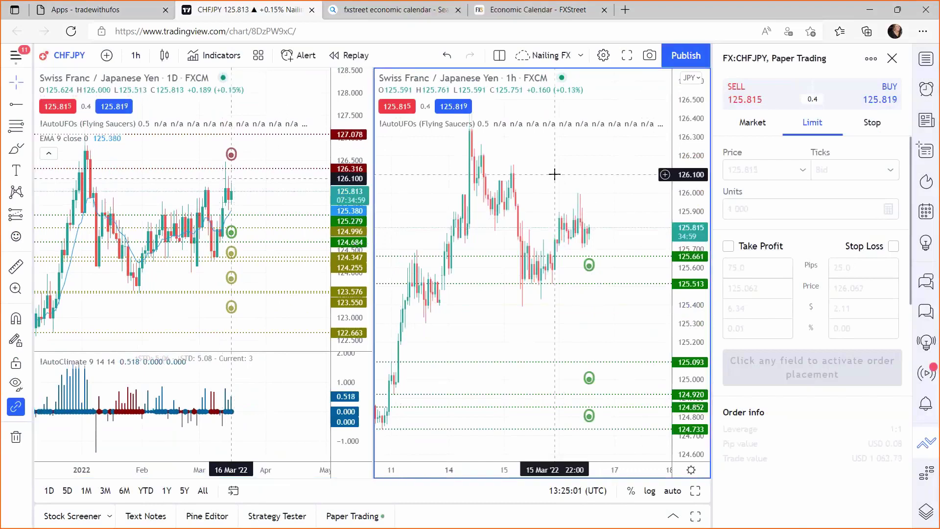
text(55m)
key(Return)
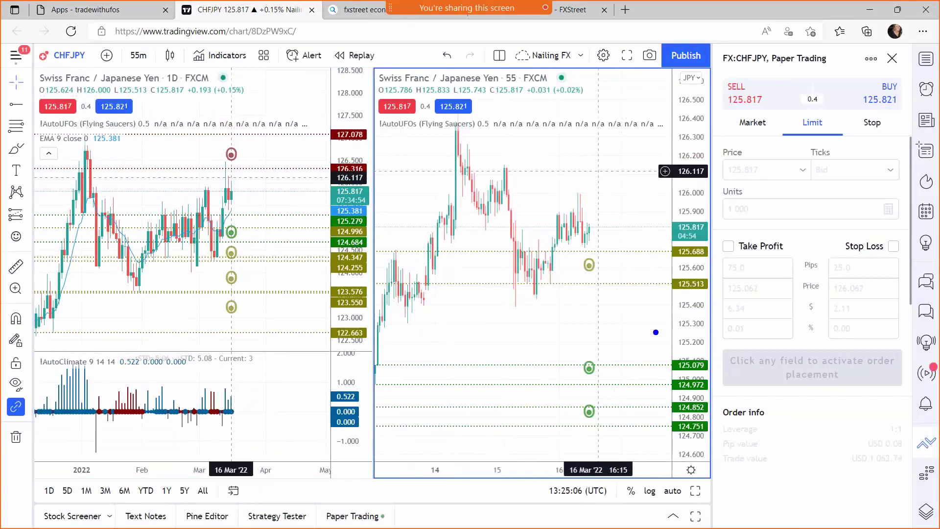
drag(678, 312, 482, 312)
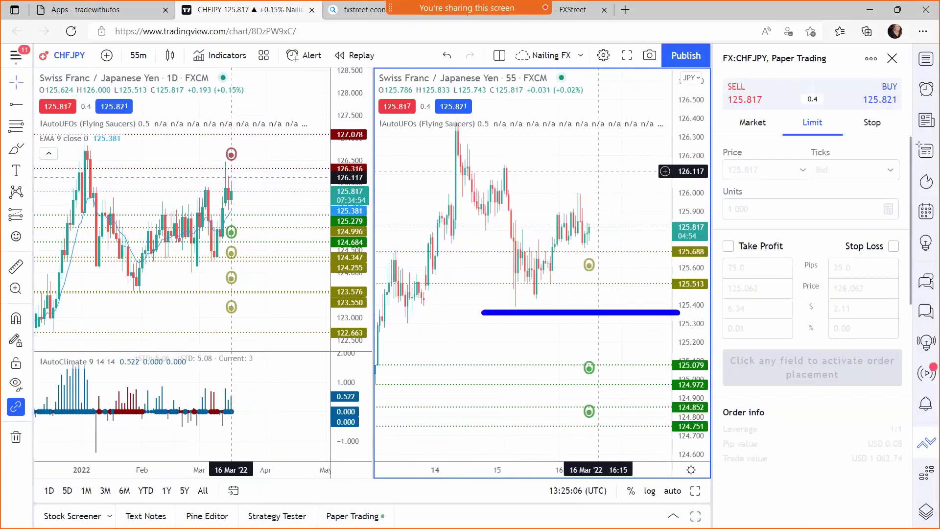
key(ctrl+z)
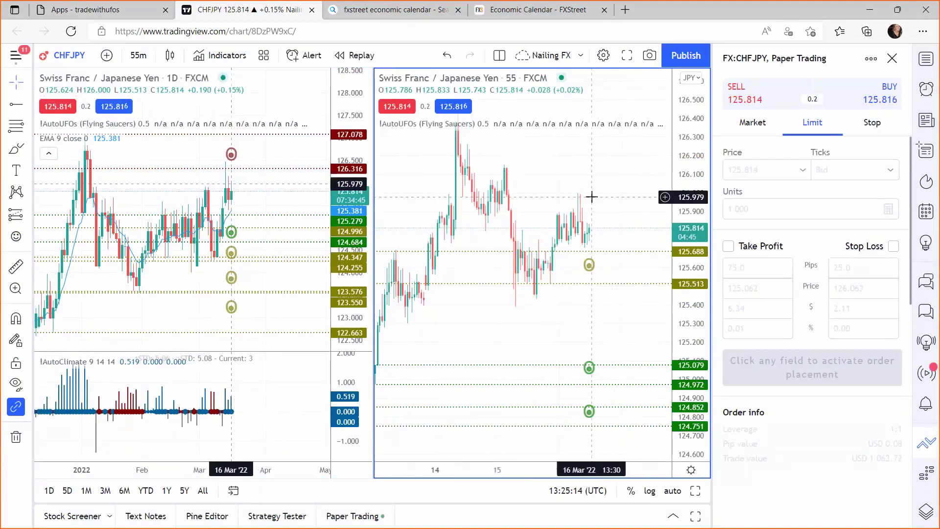
text(2H)
key(Return)
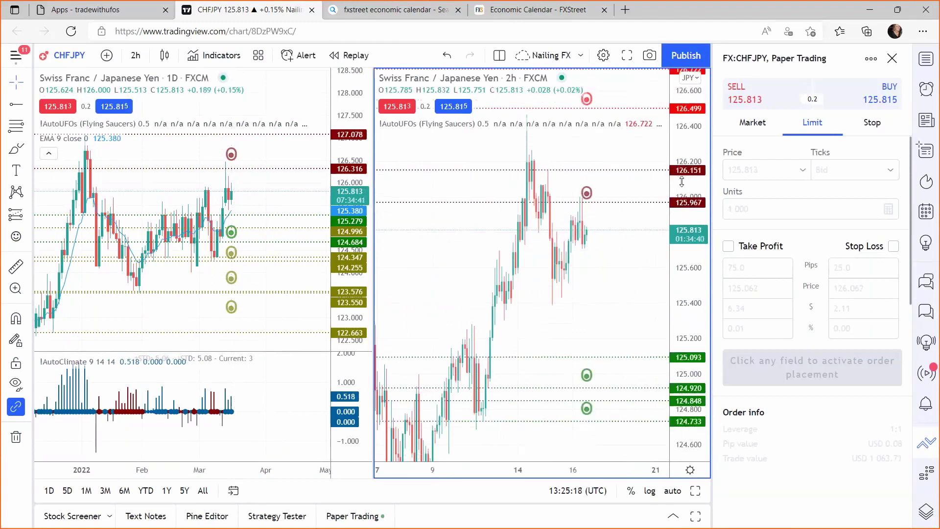
drag(682, 182, 576, 258)
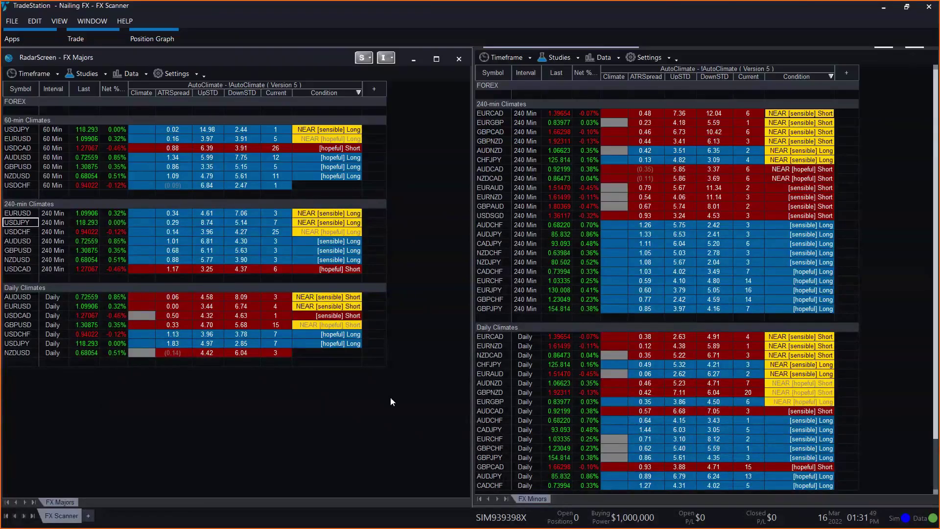
Review the NZDCAD and EURNZD daily rows in the RadarScreen, then deselect.
click(499, 357)
click(515, 346)
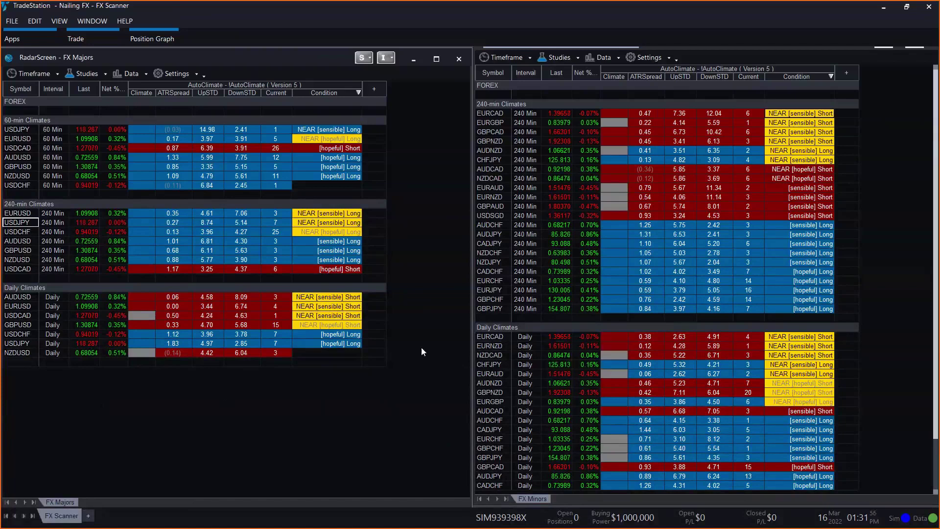
click(95, 358)
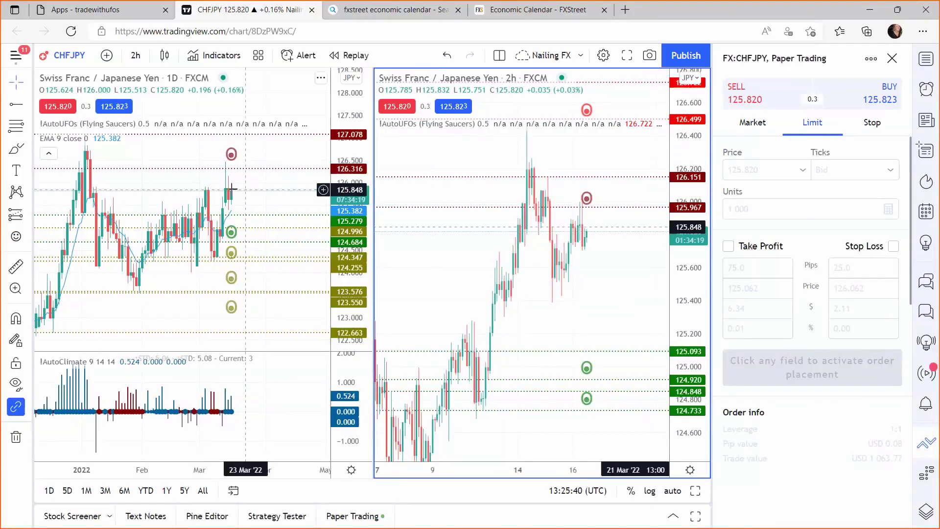
Load EURNZD FXCM on both the left daily and right 2-hour charts.
text(EURNZD)
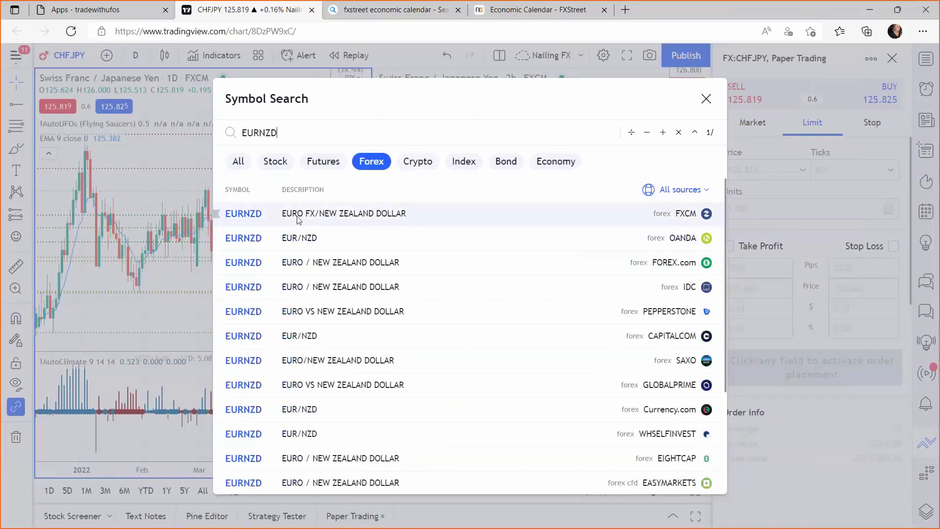
click(299, 220)
click(445, 245)
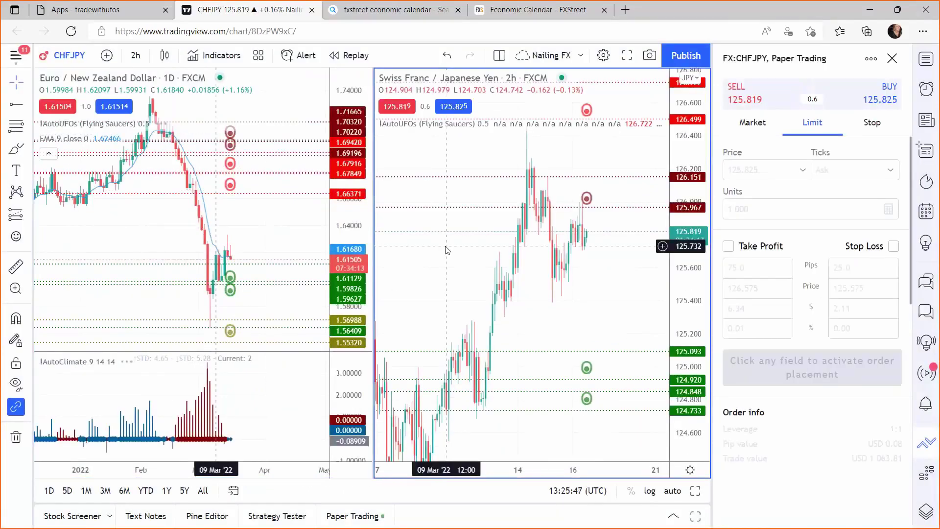
text(NZD)
key(ctrl+a)
text(EURNZD)
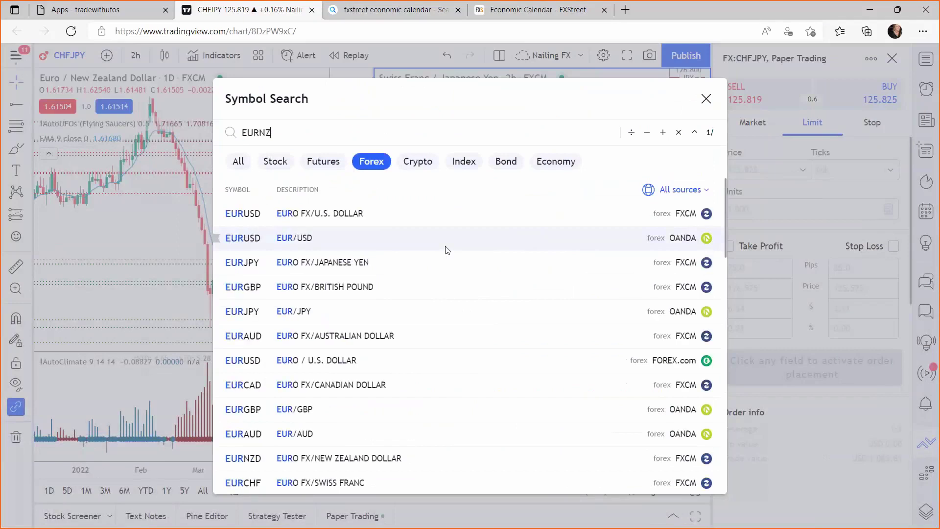
click(352, 221)
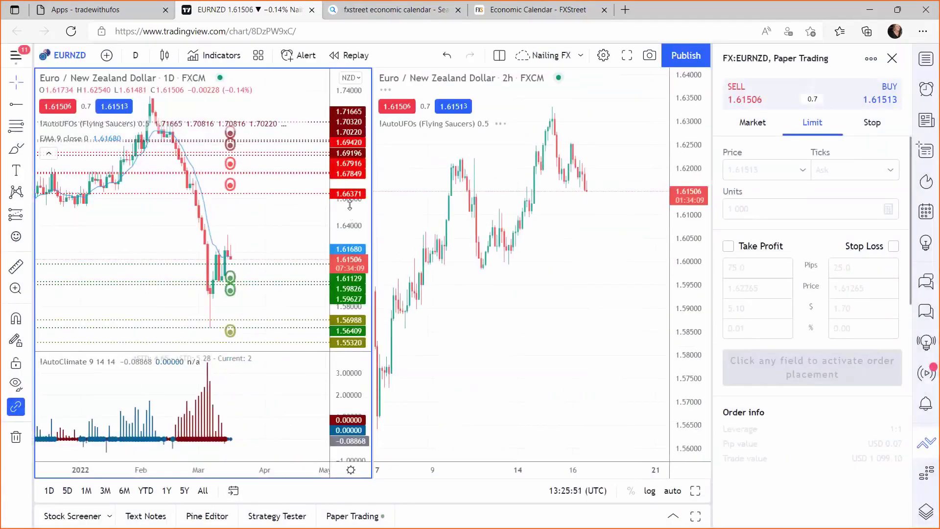
click(672, 177)
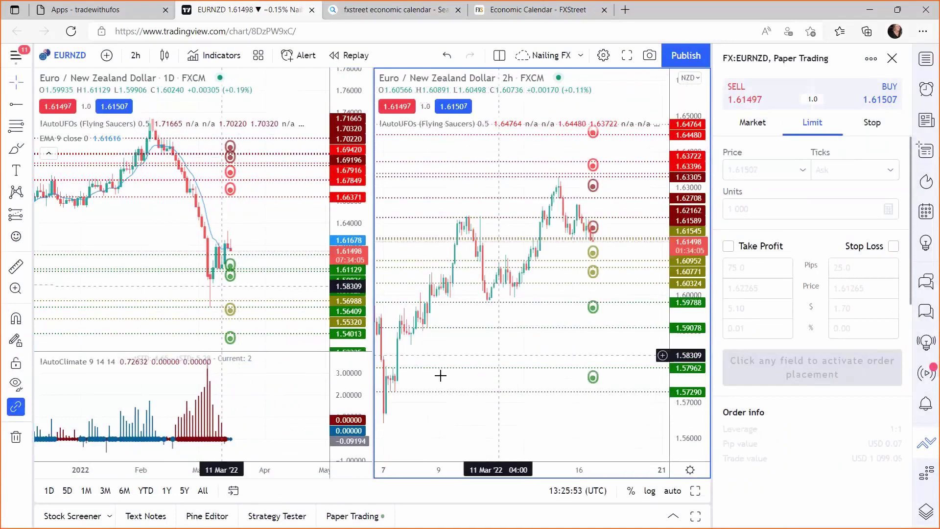
Replace both charts' EURNZD feed with the OANDA symbol.
drag(220, 467, 214, 468)
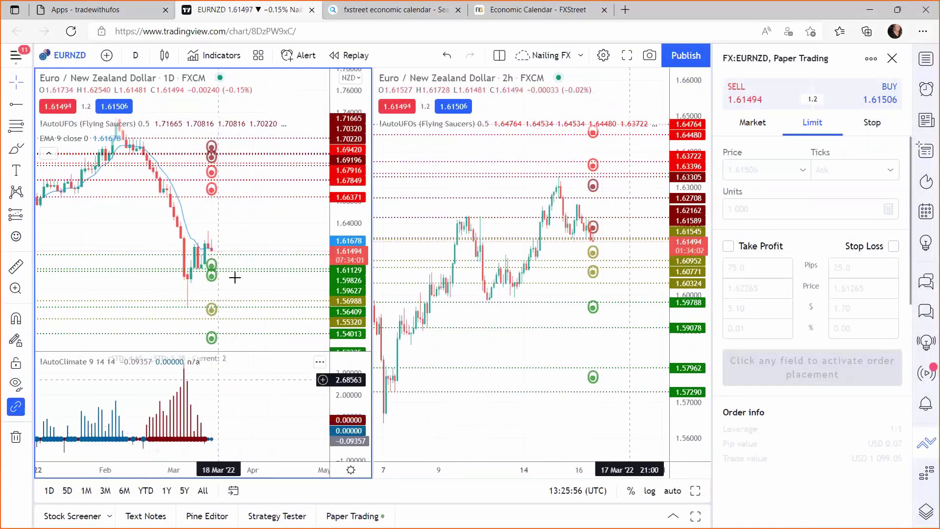
text(EURNZD)
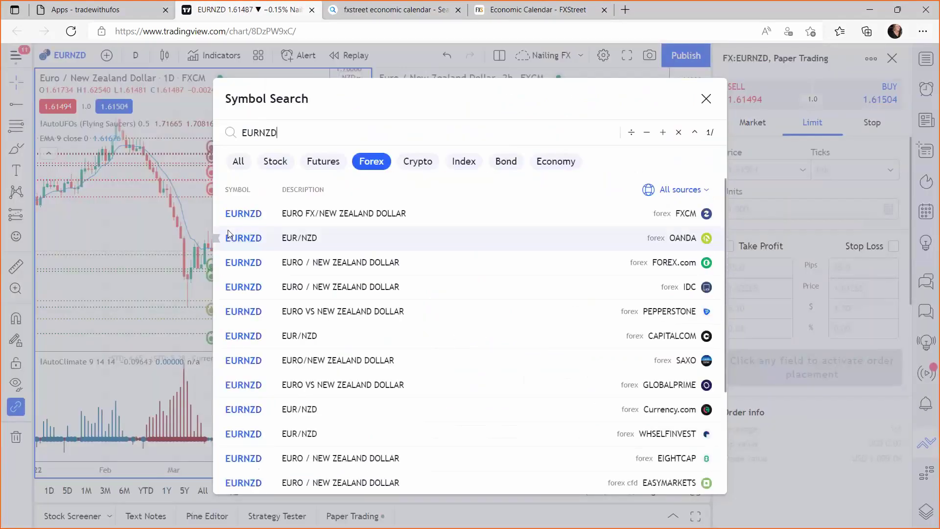
click(230, 238)
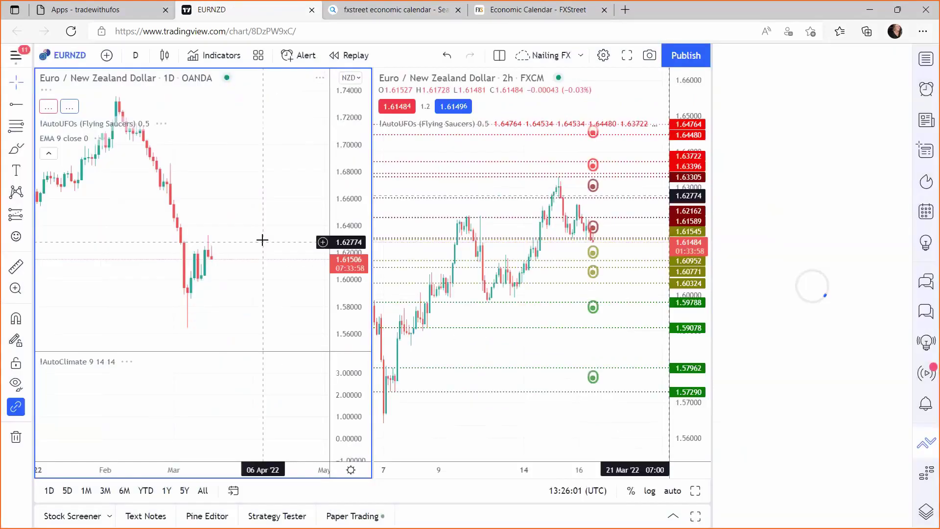
click(555, 313)
text(EURNZD)
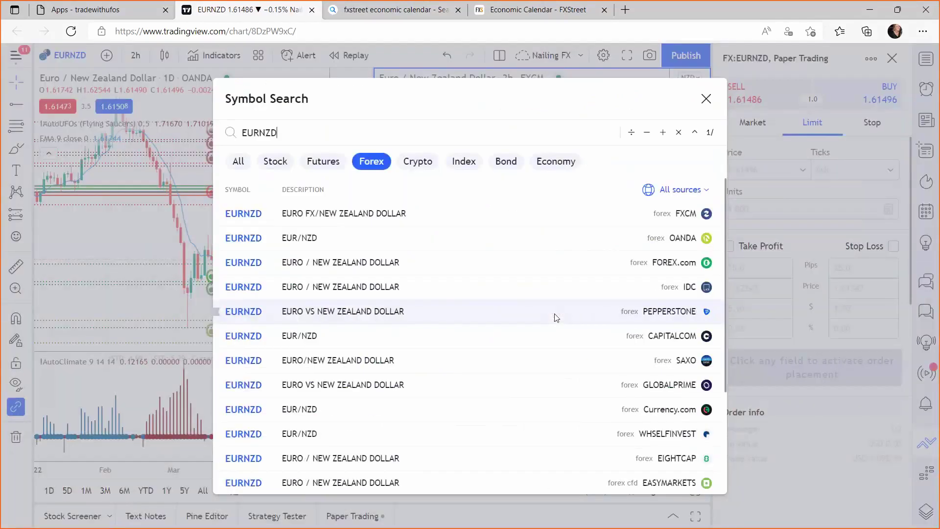
click(380, 238)
Rescale the daily EURNZD chart and pan it to the latest candles.
drag(345, 250, 344, 230)
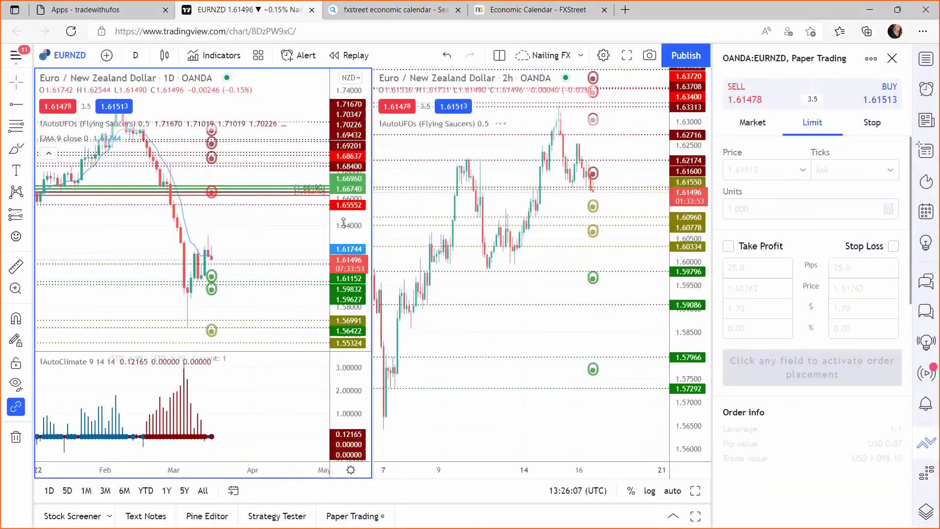
drag(271, 248, 294, 170)
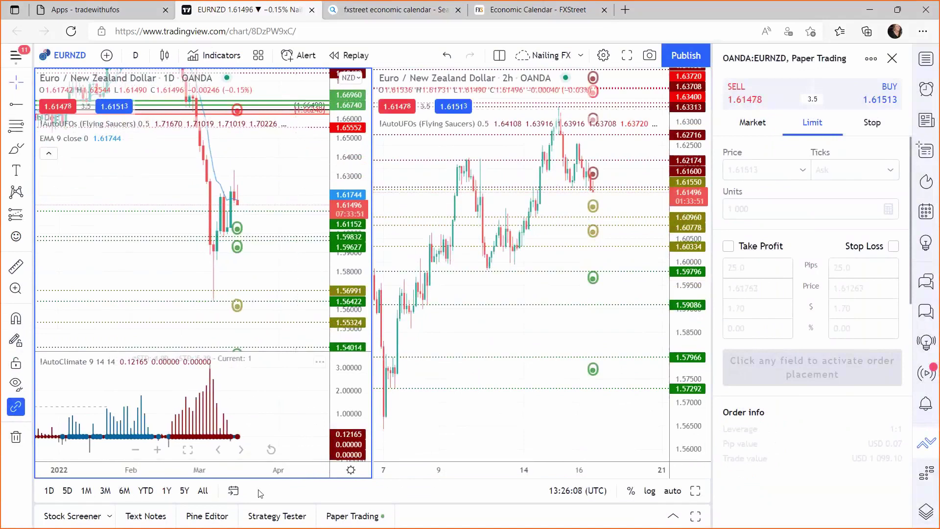
drag(236, 470, 188, 470)
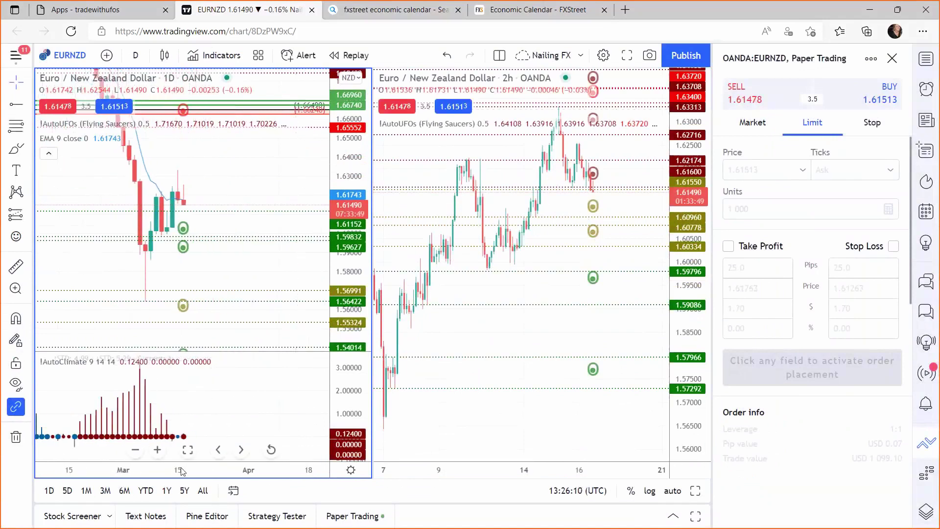
drag(123, 269, 142, 223)
Switch the right EURNZD chart from 2-hour to the 1-hour interval.
drag(685, 206, 686, 219)
drag(520, 184, 514, 273)
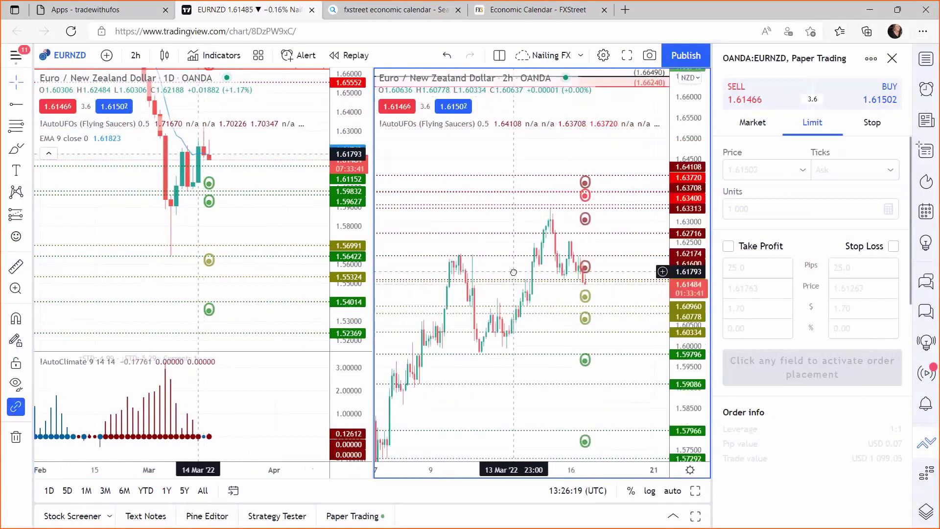
text(1H)
key(Return)
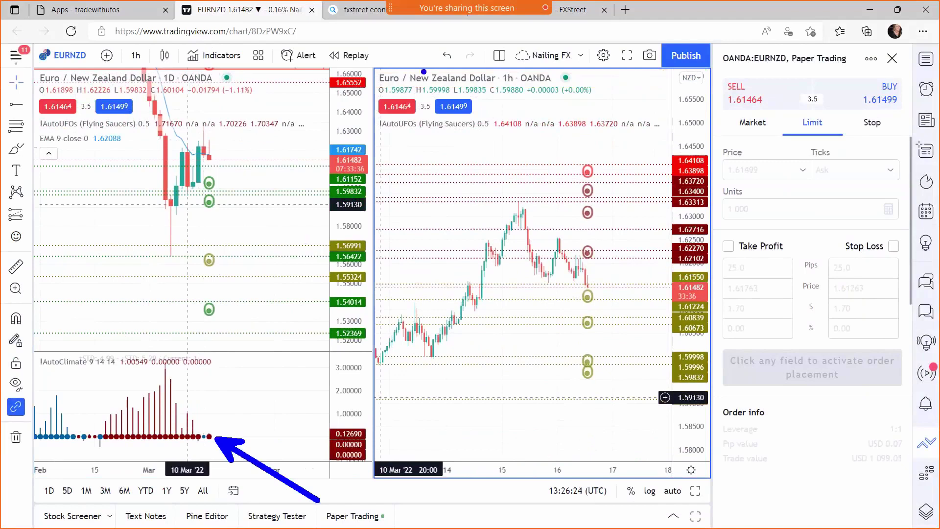
Annotate the 1.61742 and 1.62716 levels on the 1-hour chart.
drag(440, 272, 368, 153)
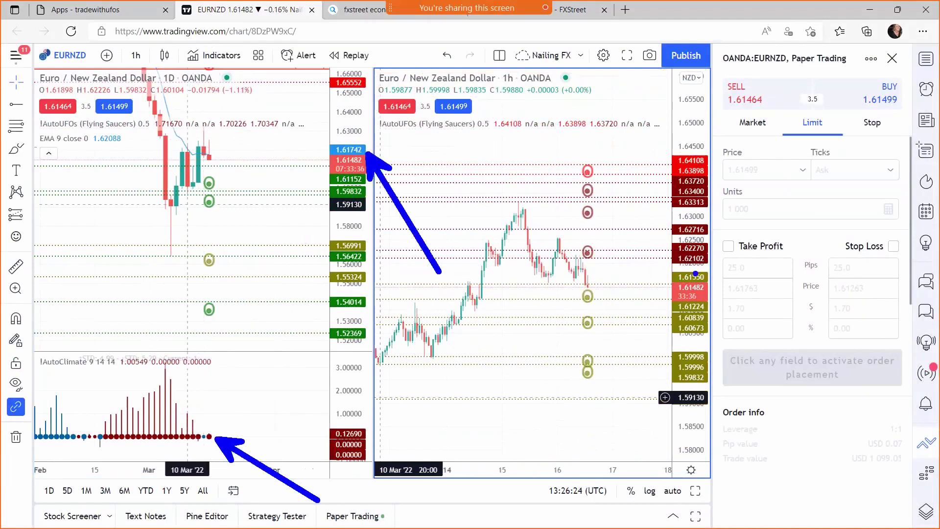
drag(674, 223, 547, 223)
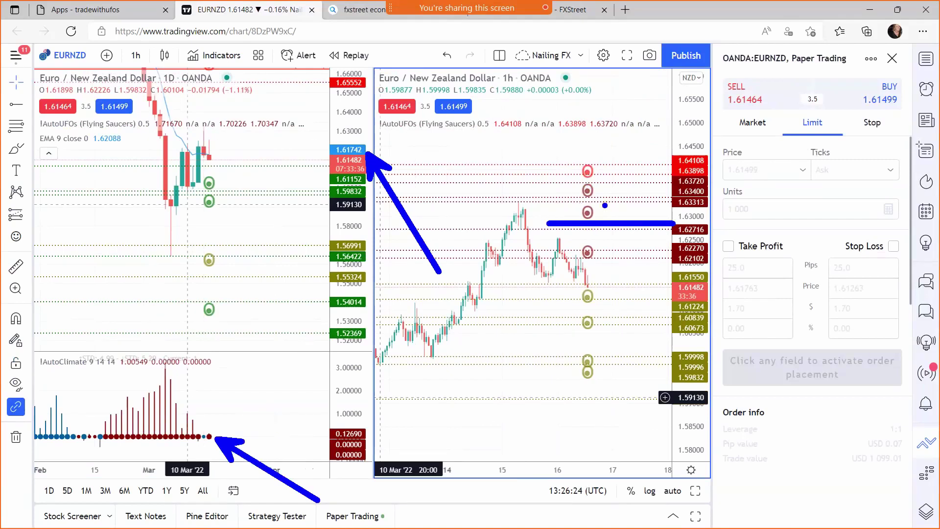
key(ctrl+z)
key(ctrl+z)
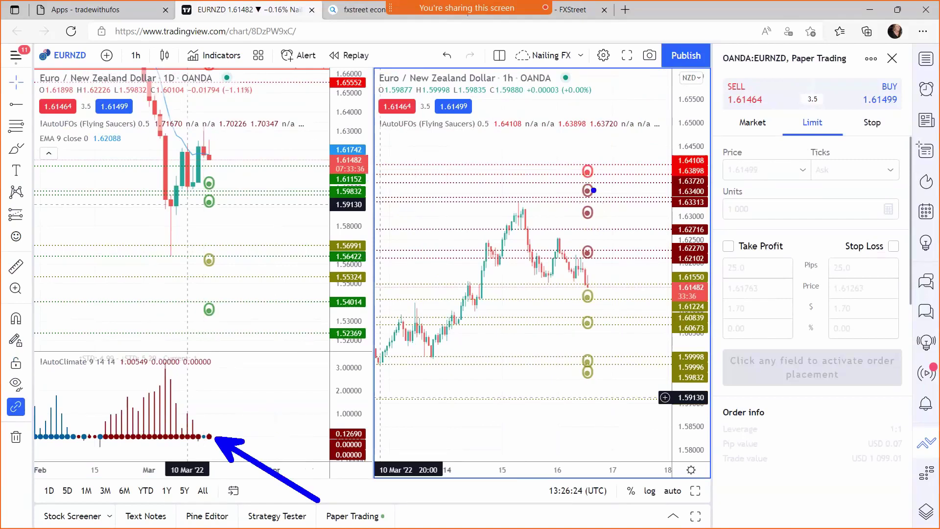
mouse_move(596, 228)
mouse_down()
mouse_move(608, 200)
mouse_move(596, 184)
mouse_up()
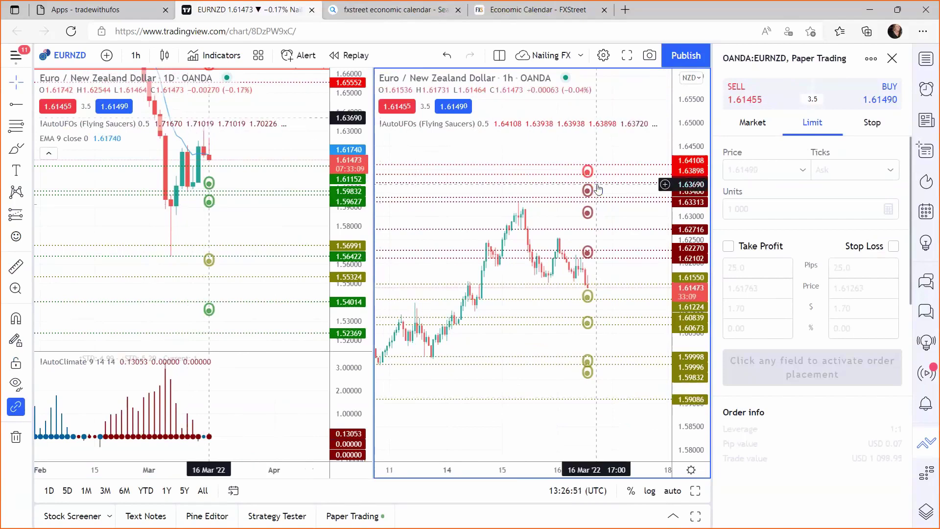
click(16, 127)
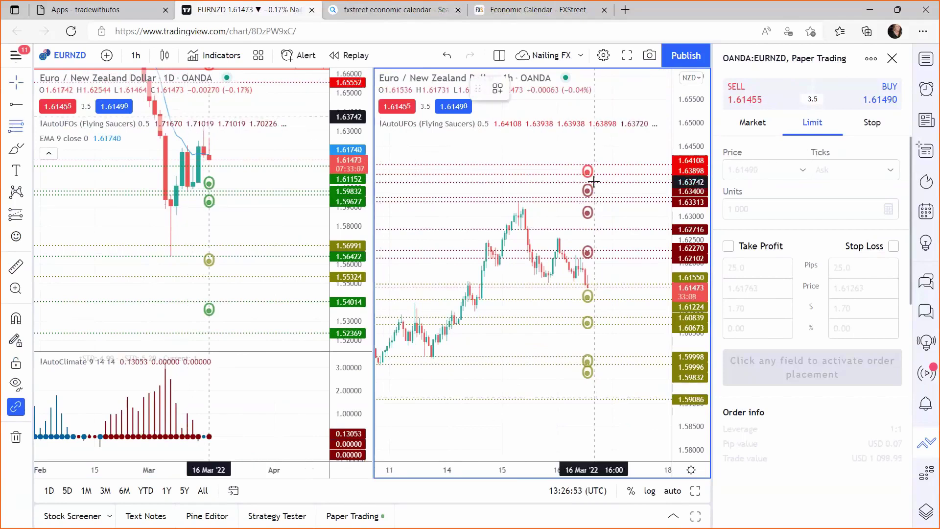
click(566, 182)
click(517, 228)
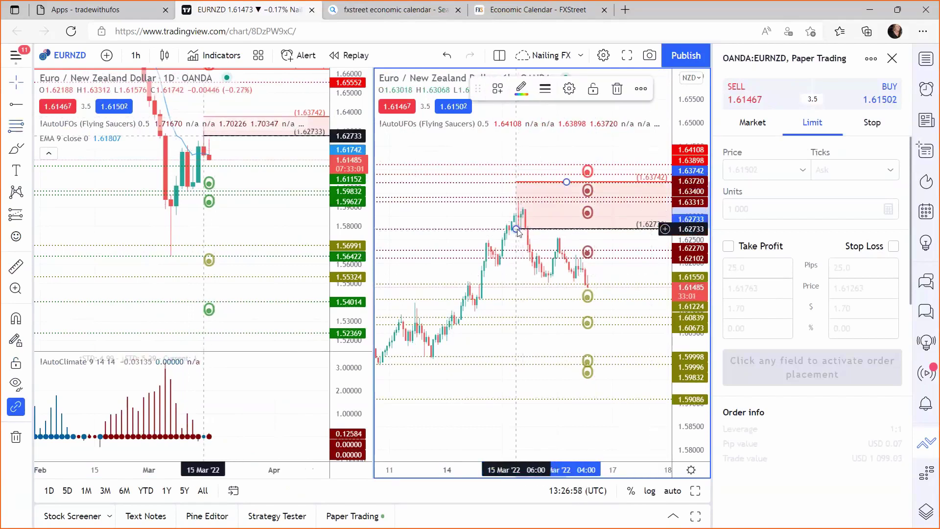
key(Delete)
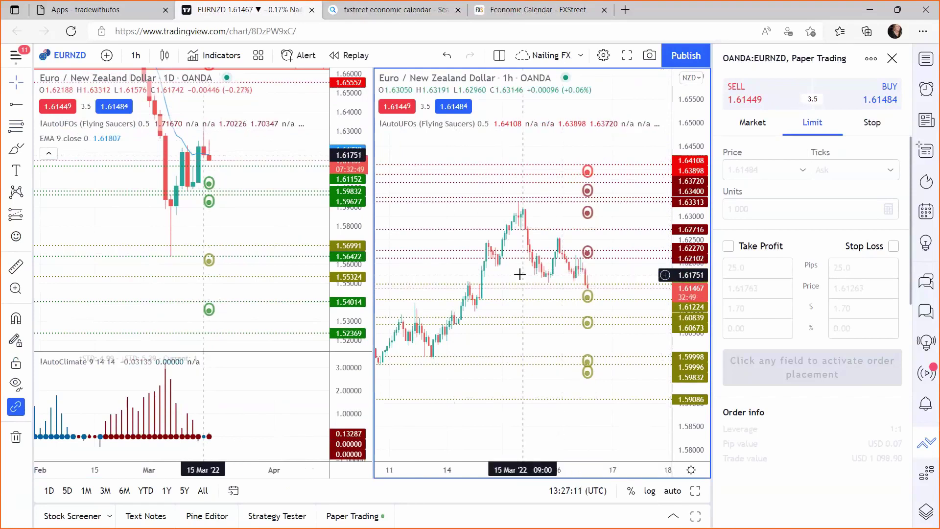
View the right chart at 55 minutes, pan to recent candles, then set it to 2H.
text(55)
key(Return)
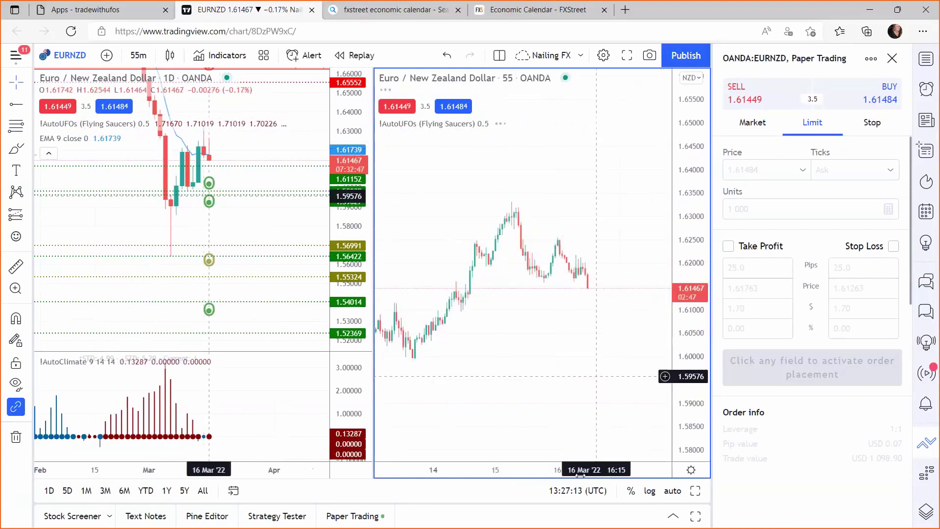
drag(542, 469, 588, 469)
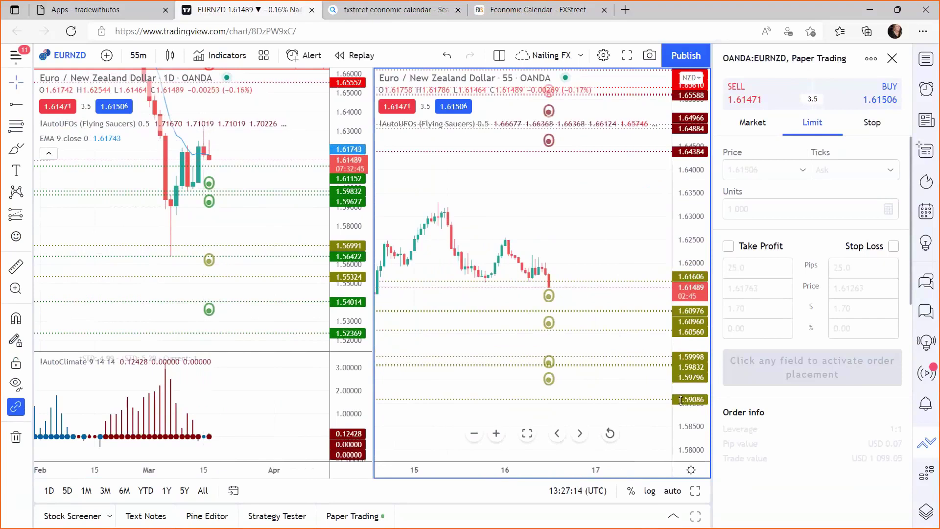
drag(588, 268, 633, 307)
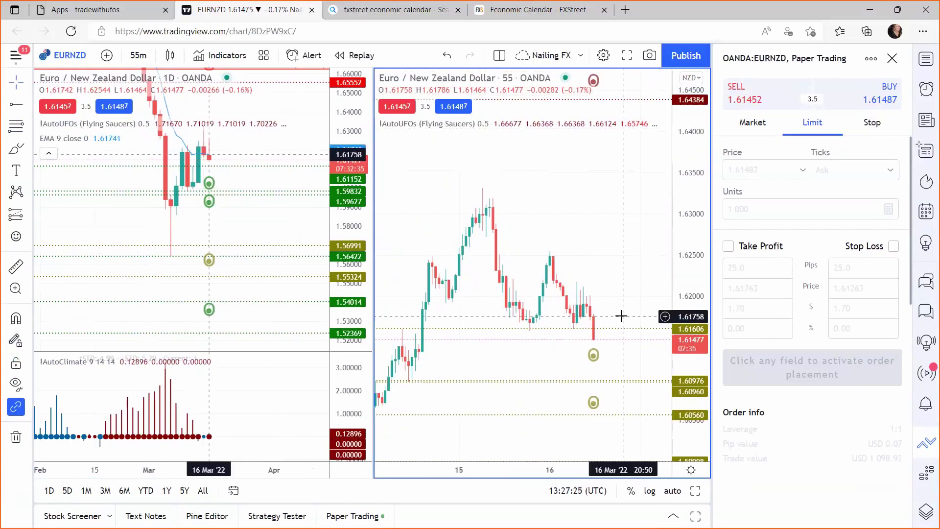
text(2H)
key(Return)
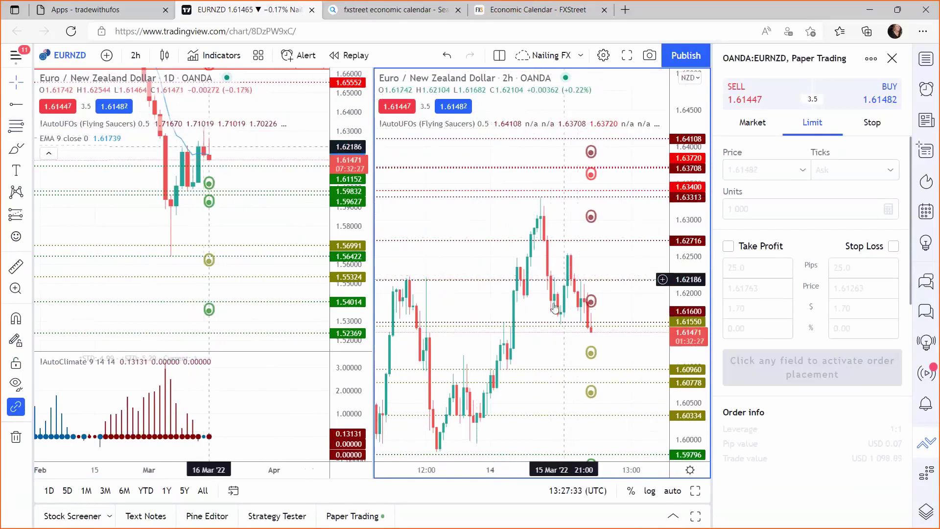
Draw a rectangle sell zone from 1.62253 down to 1.61585 on the 2-hour EURNZD chart.
click(18, 129)
click(561, 275)
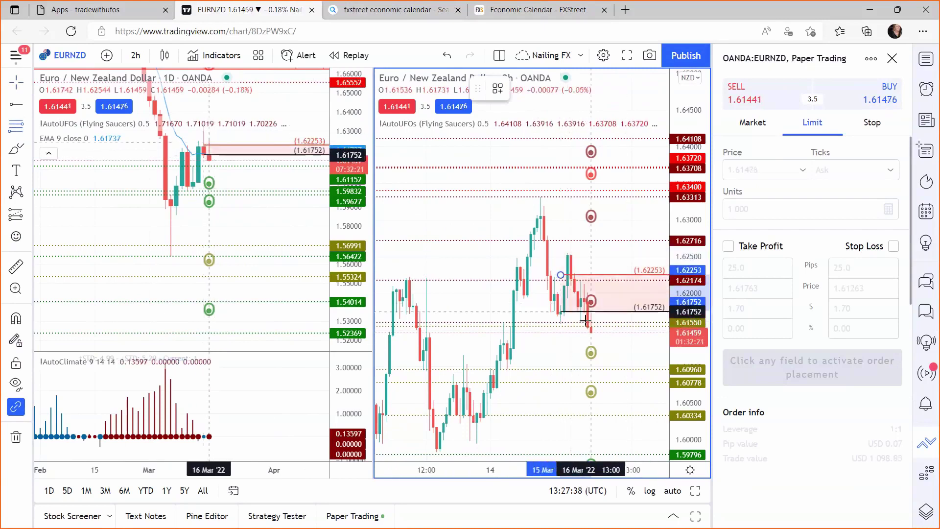
click(578, 324)
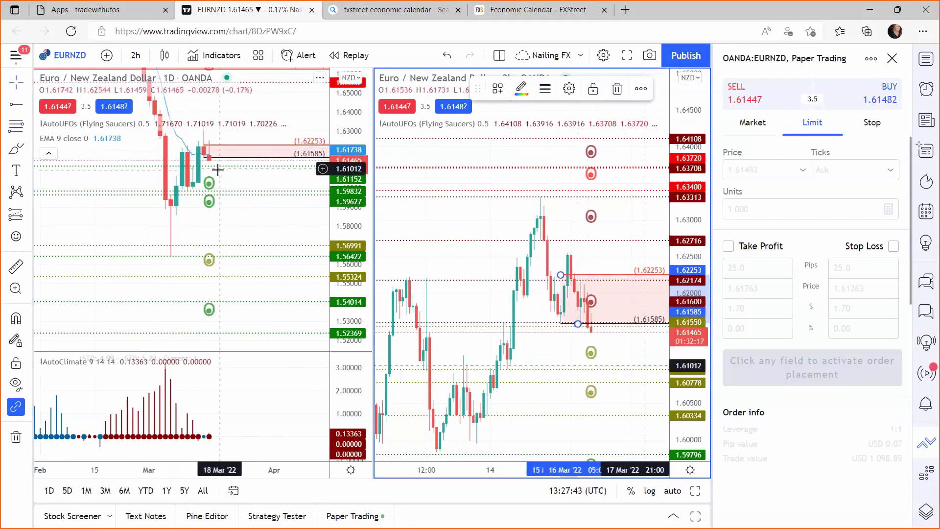
Rescale and pan the daily chart so the new 1.61585–1.62253 zone is visible.
click(359, 192)
drag(359, 192, 359, 221)
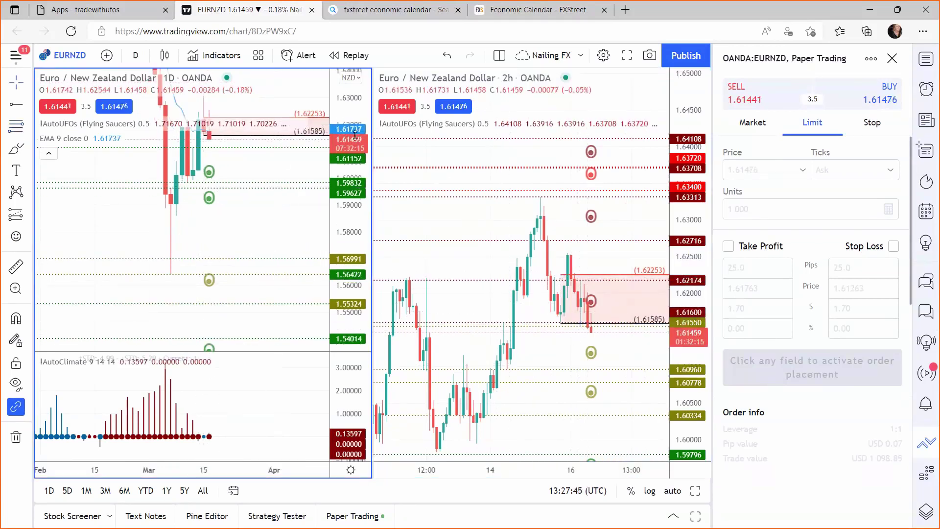
drag(247, 149, 247, 226)
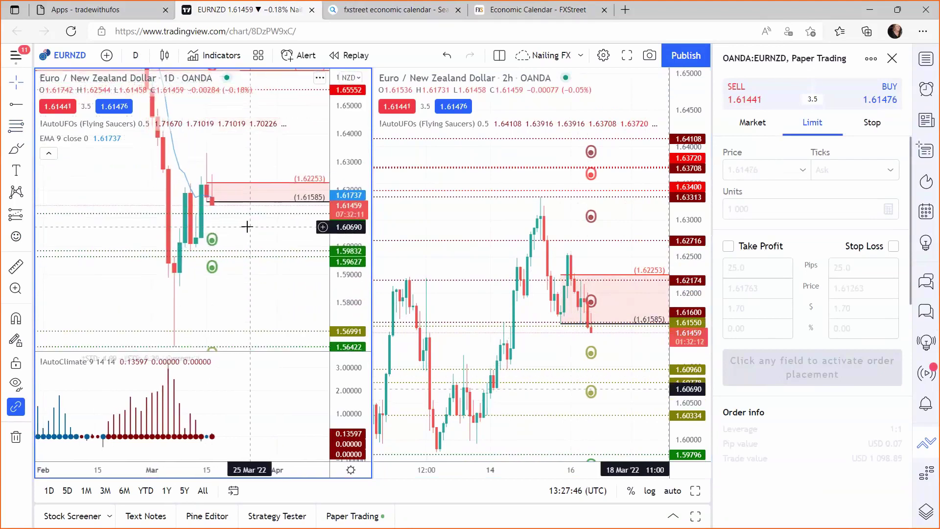
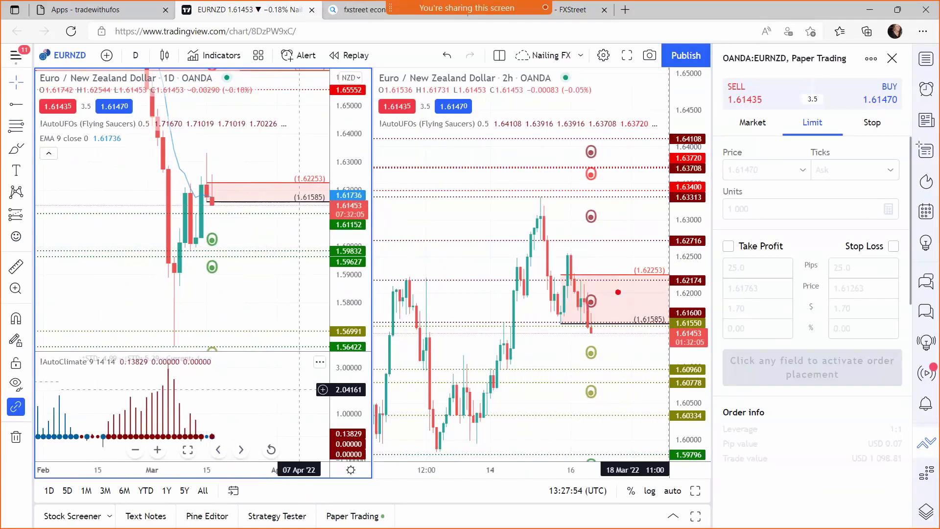
Sketch marks on the pink long-position zone and daily chart, undoing the arrow and level line.
drag(619, 280, 619, 324)
drag(228, 185, 242, 217)
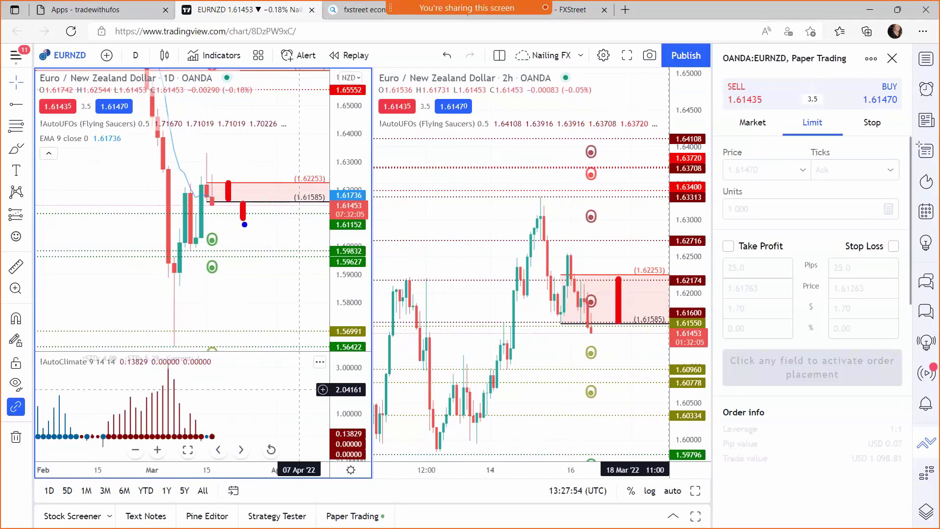
drag(223, 245, 348, 321)
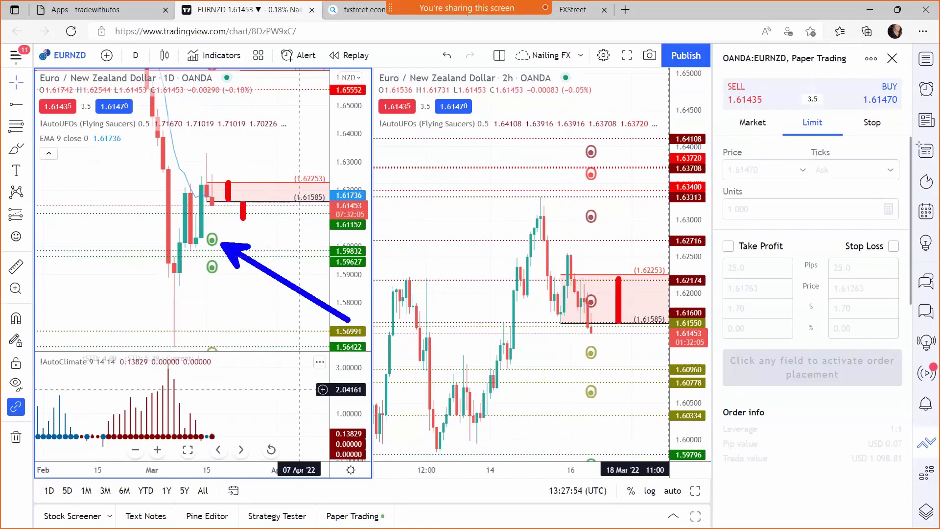
key(ctrl+z)
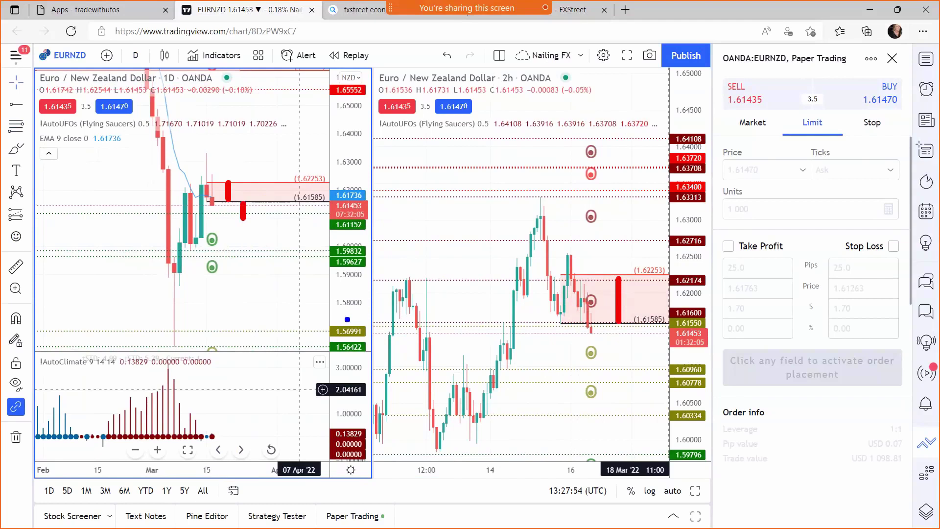
drag(244, 222, 345, 224)
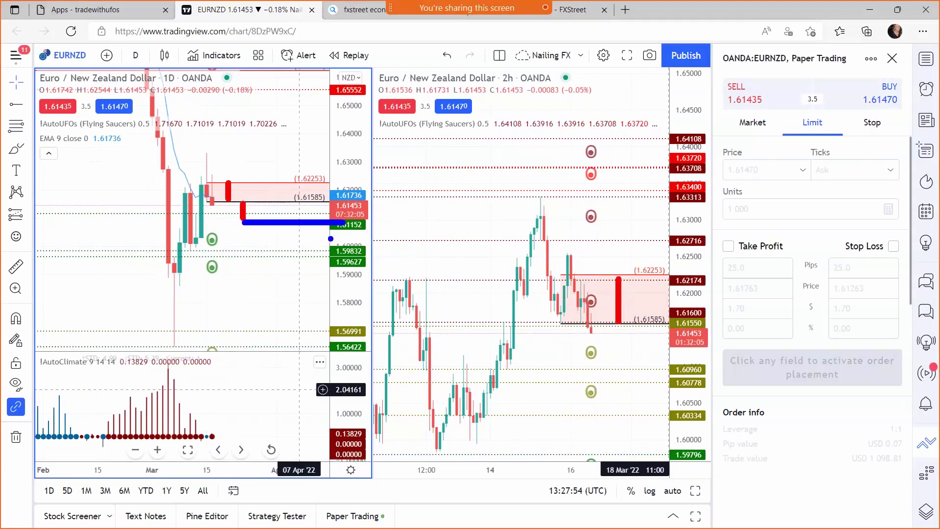
key(ctrl+z)
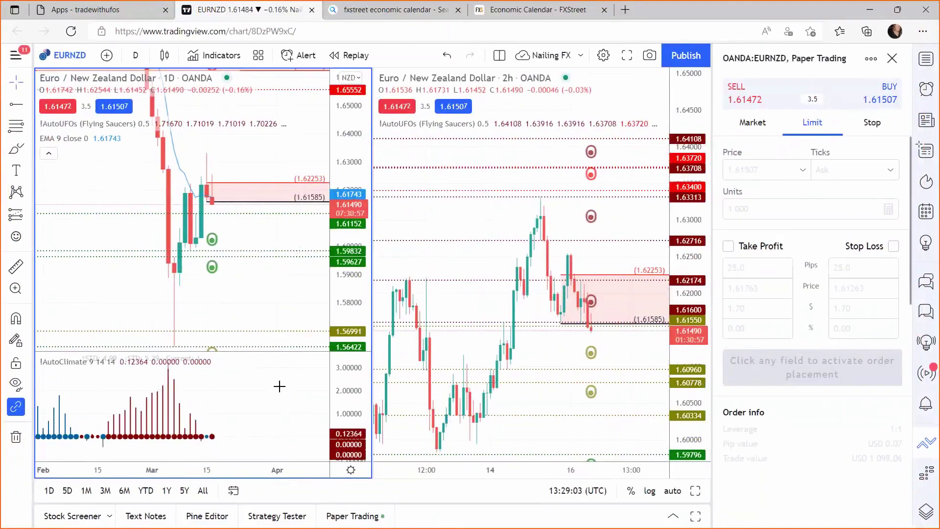
Annotate the last daily candle and its level, then delete the long-position drawing.
mouse_move(210, 202)
mouse_down()
mouse_move(220, 201)
mouse_move(226, 215)
mouse_move(254, 171)
mouse_up()
drag(224, 221, 332, 221)
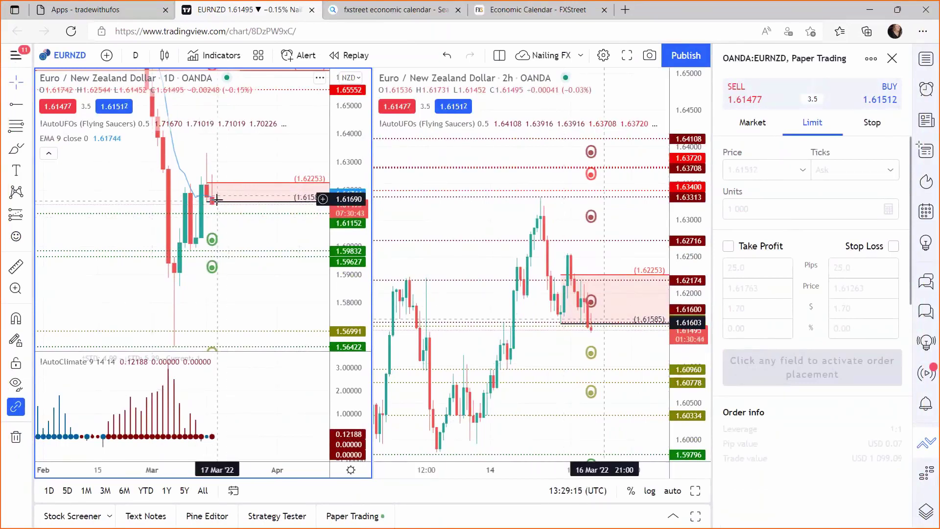
key(Delete)
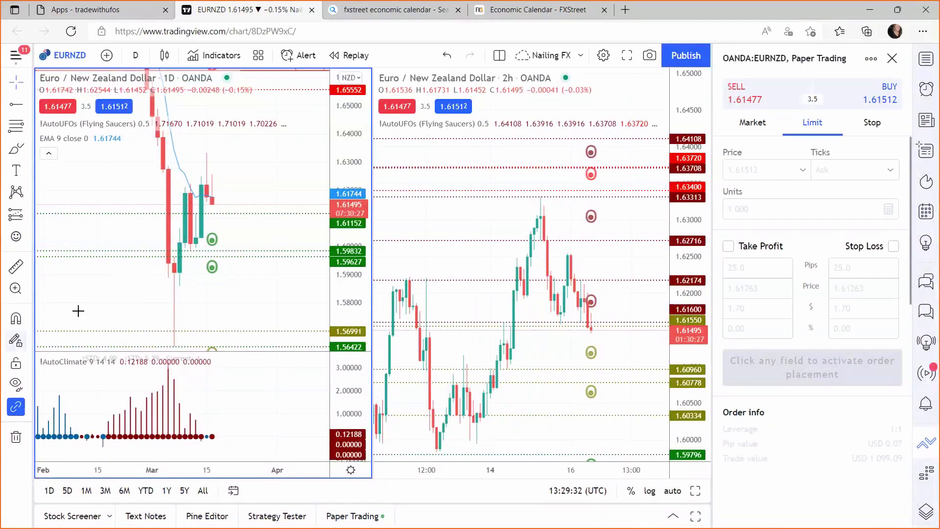
Load FXCM CHFJPY on the left chart at the 4-hour interval.
text(CHFJPY)
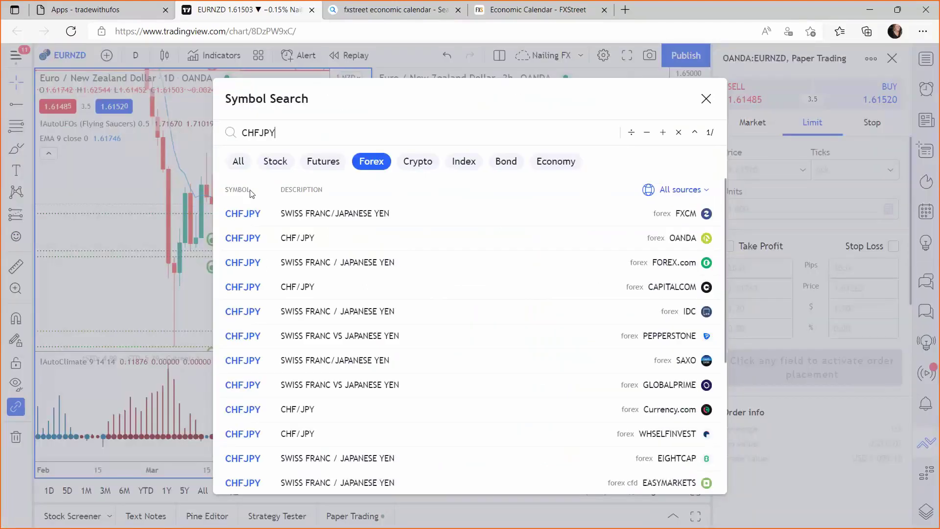
click(282, 236)
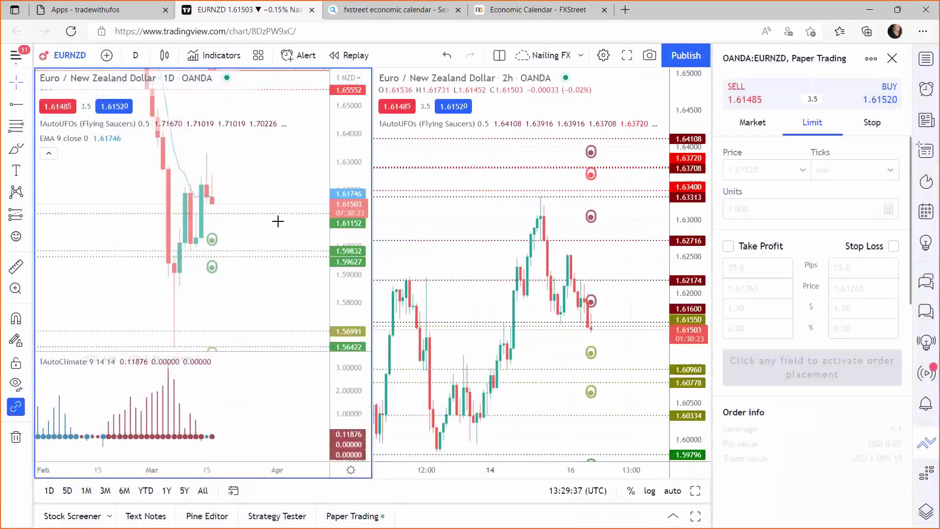
text(4h)
key(Return)
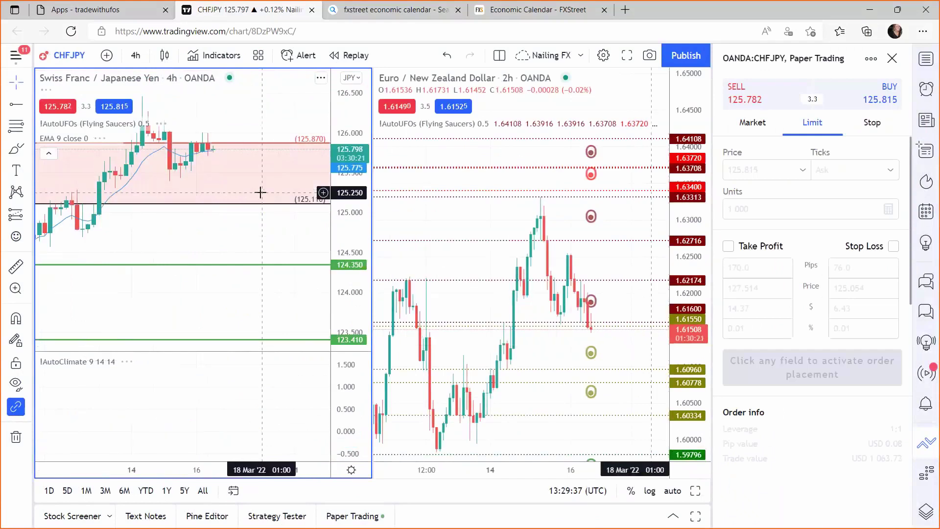
text(CHFJPY)
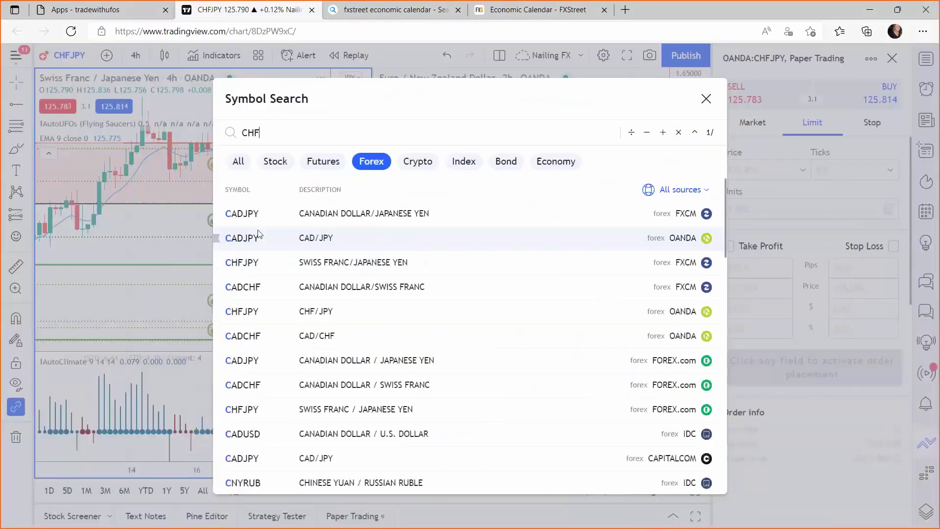
click(273, 218)
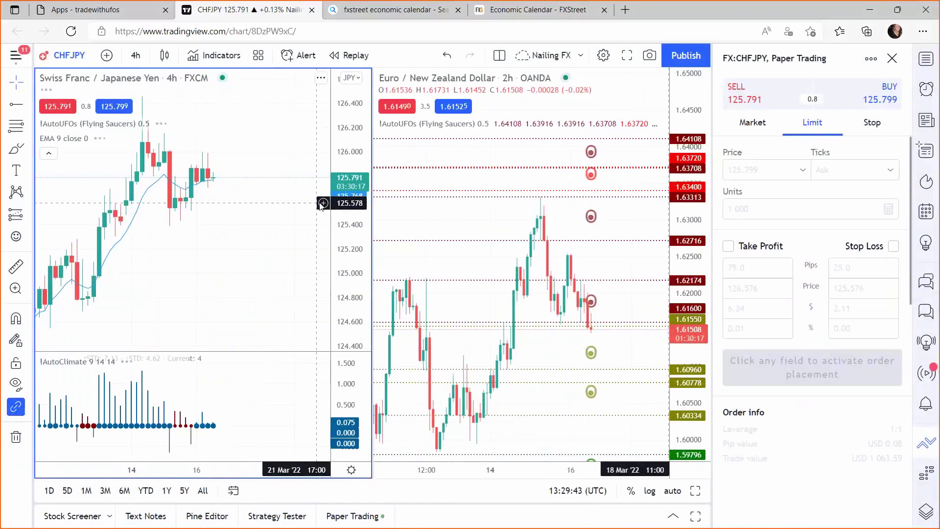
Load FXCM CHFJPY on the right chart at 21 minutes and dismiss the TradeStation message.
click(432, 246)
text(CHFJPY)
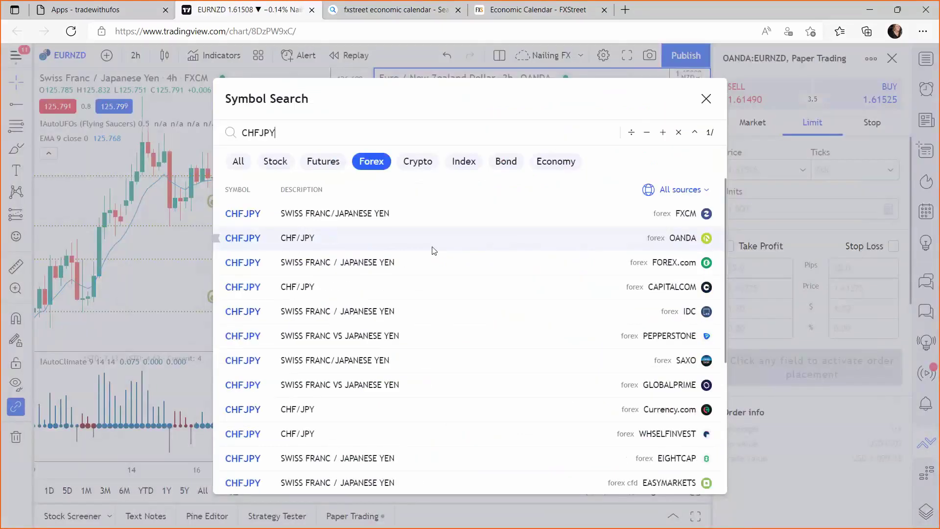
click(339, 218)
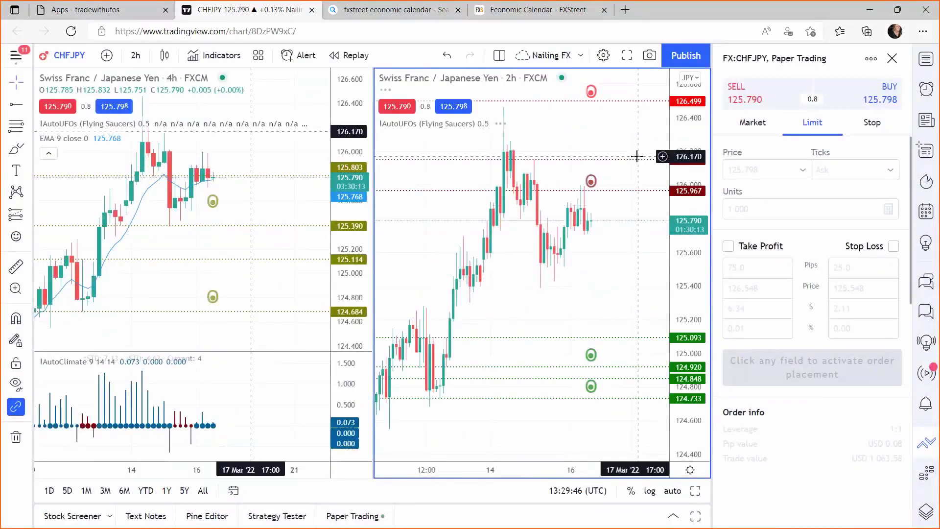
text(21)
key(Return)
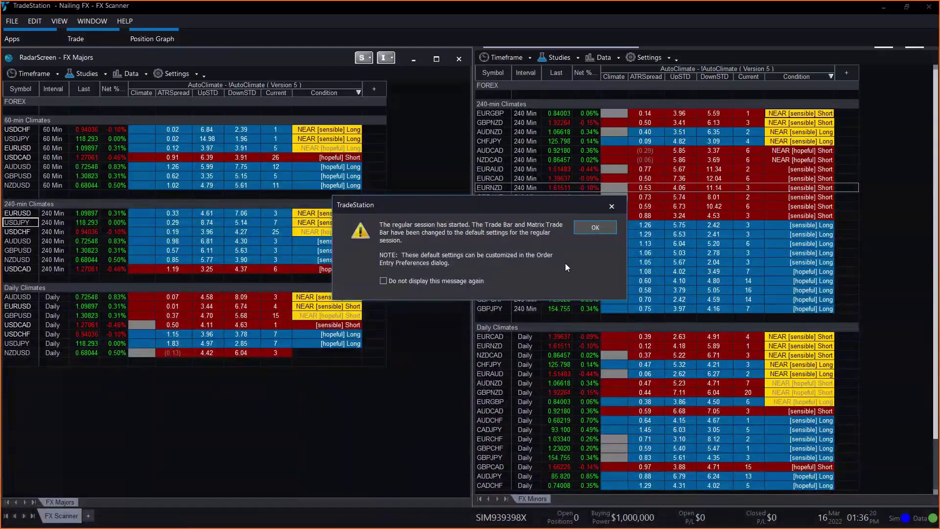
click(579, 231)
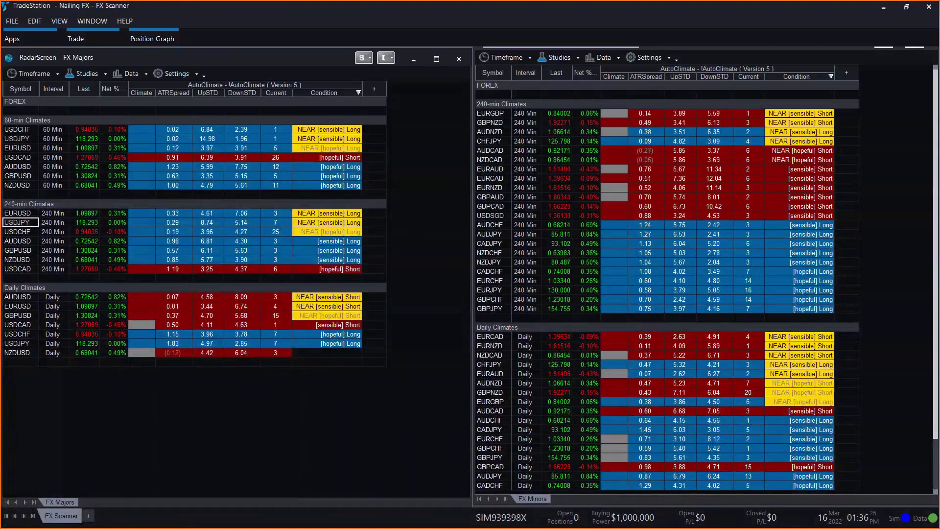
Switch from the TradeStation scanner back to the TradingView CHFJPY charts.
key(alt+Tab)
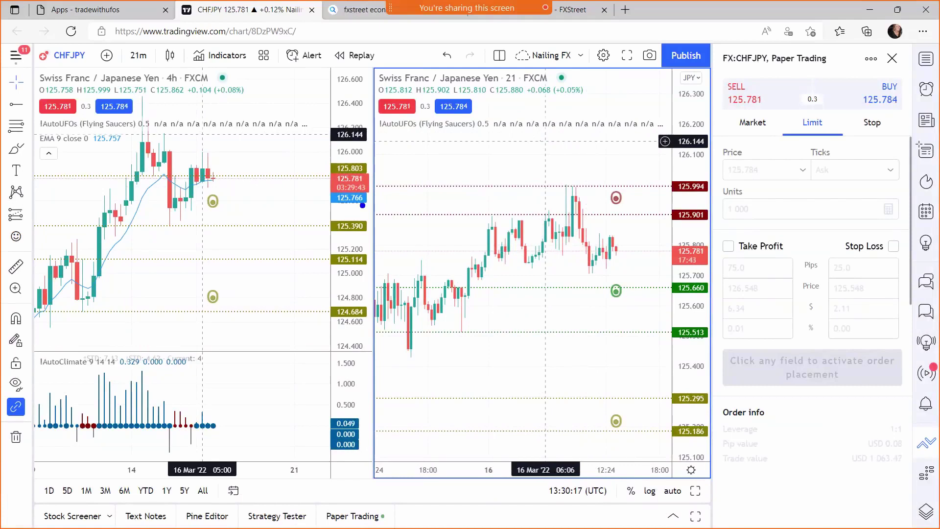
drag(219, 428, 289, 468)
drag(390, 247, 353, 205)
click(652, 319)
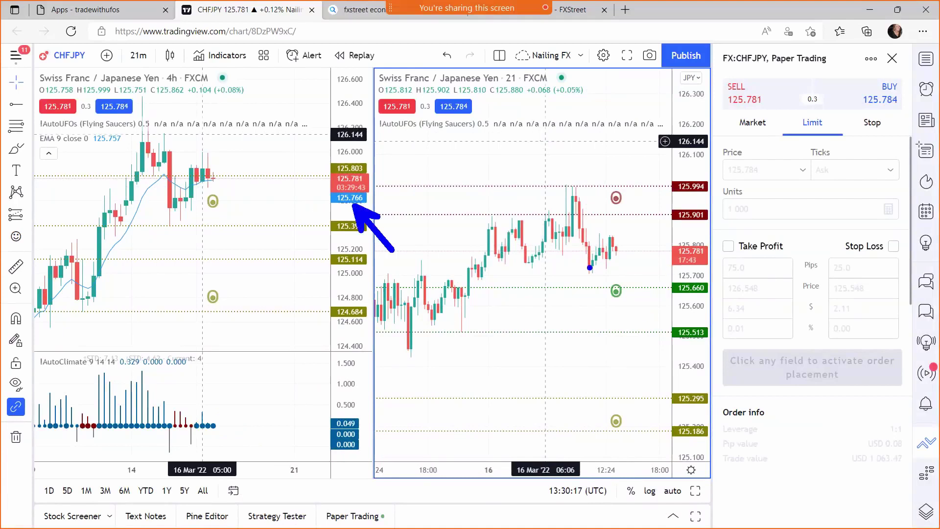
drag(671, 267, 556, 267)
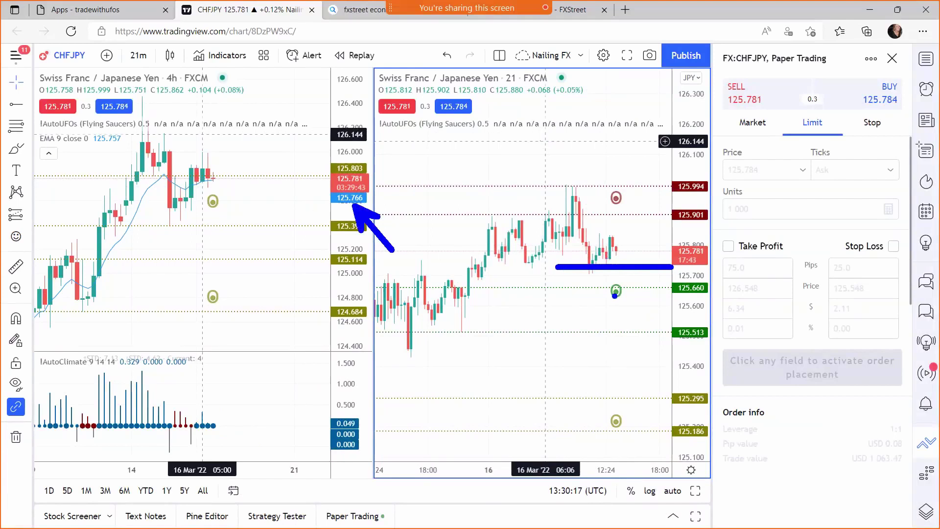
key(Escape)
Step the right CHFJPY chart through 30-minute and 1-hour intervals, ending on 15 minutes.
text(30)
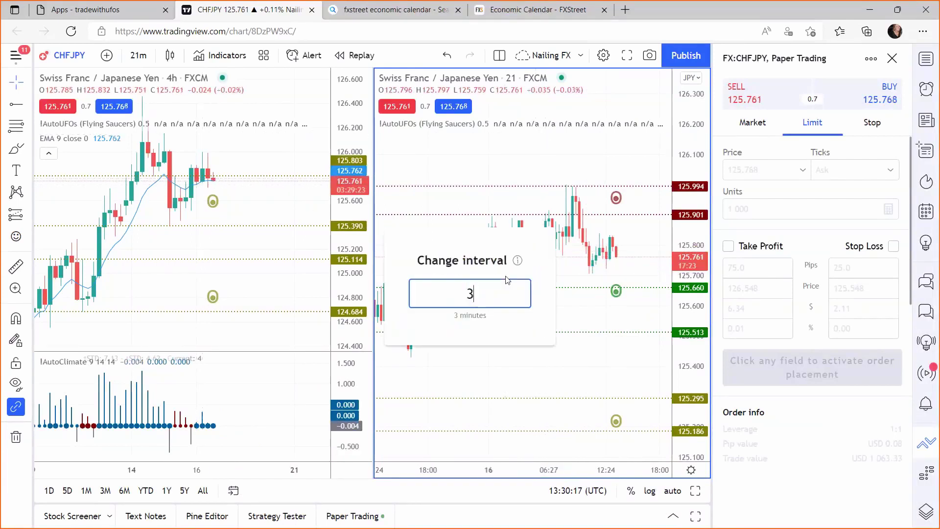
key(Return)
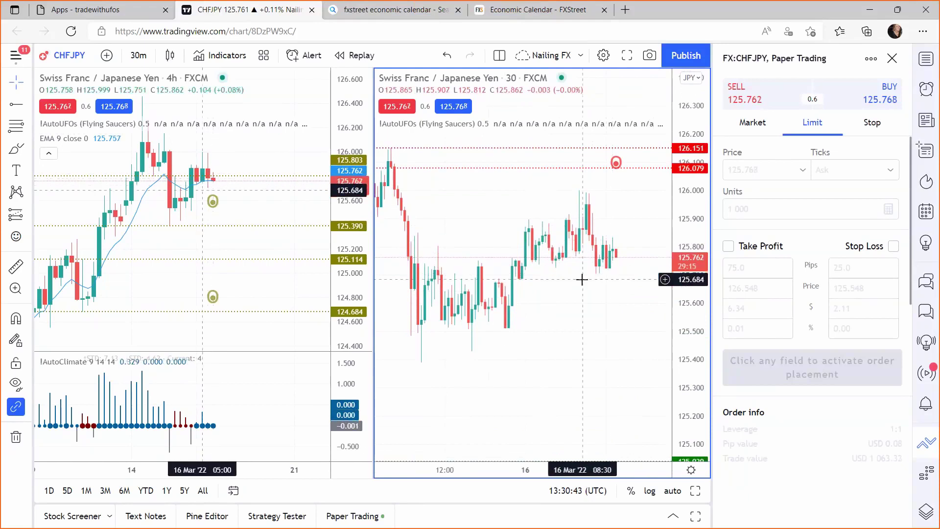
text(1h)
key(Return)
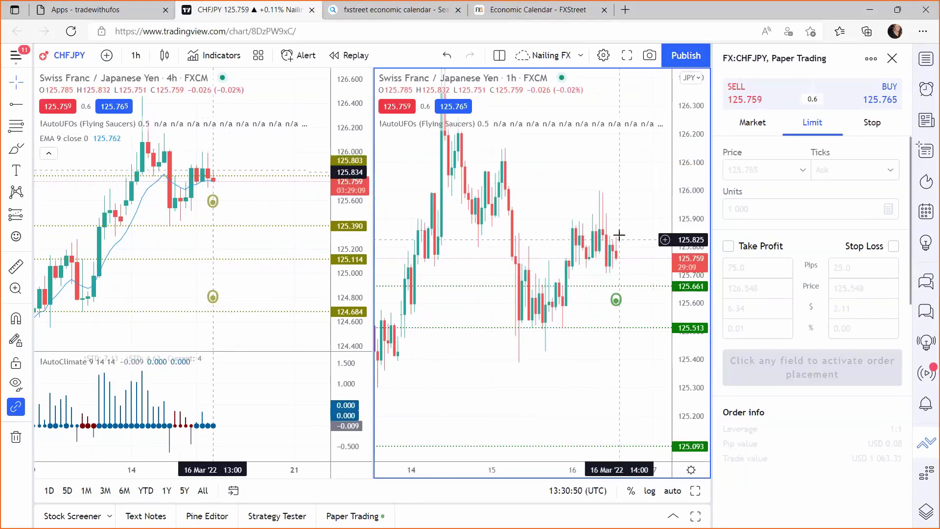
text(15)
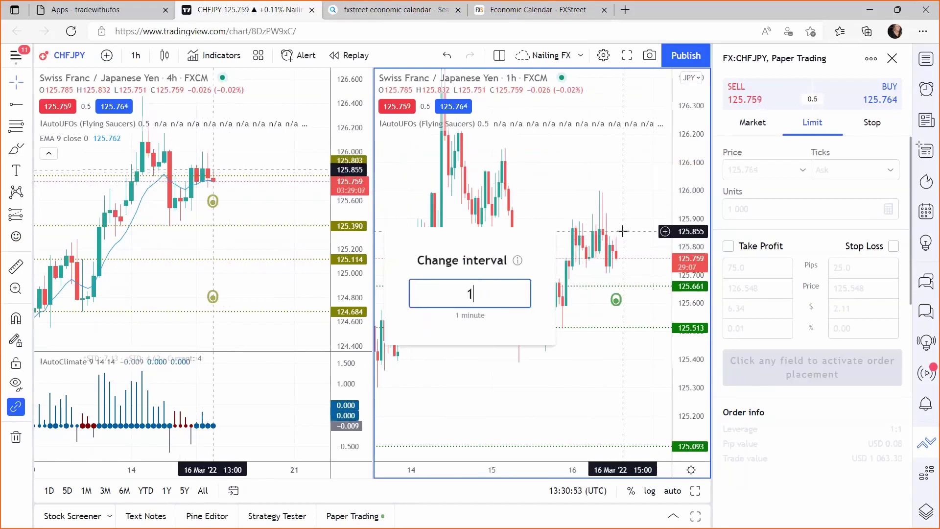
key(Return)
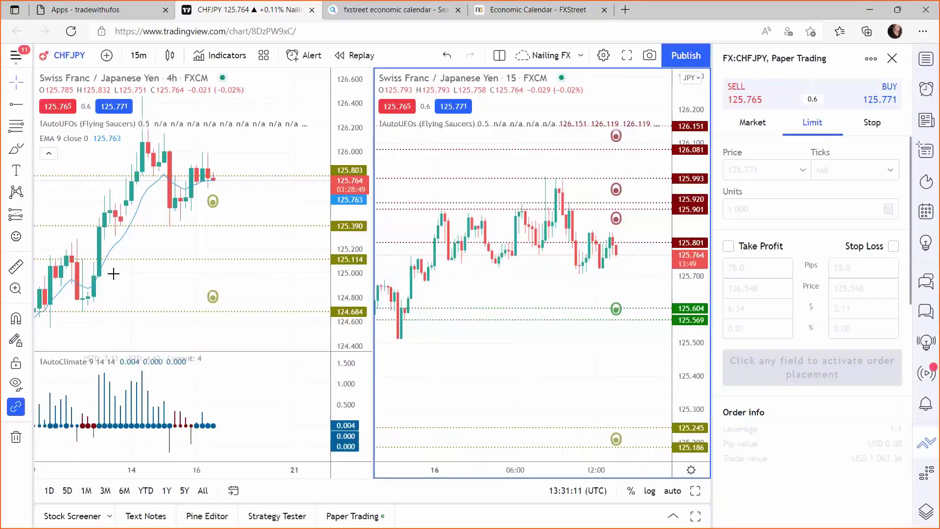
Load OANDA GBPNZD on the left 4h and right 15m charts, recentring the right chart.
text(BPNZD)
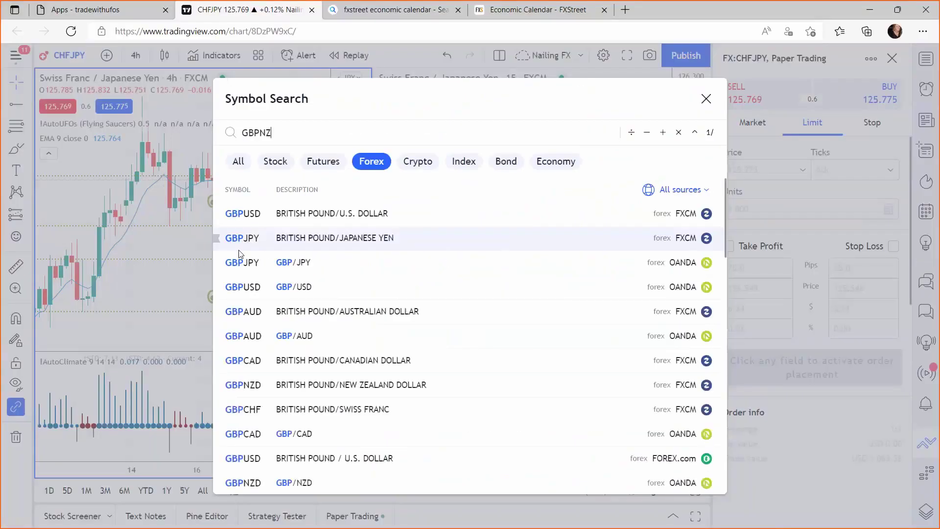
click(258, 218)
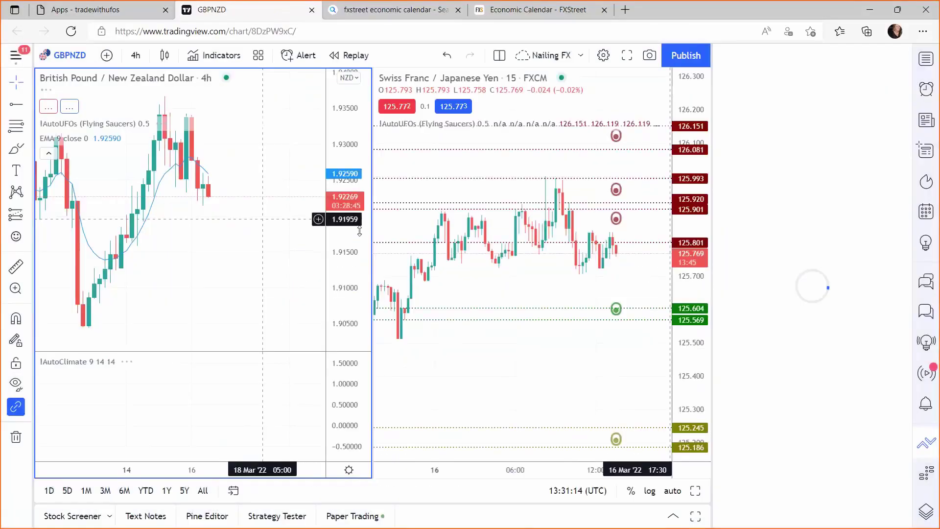
text(GBPNZD)
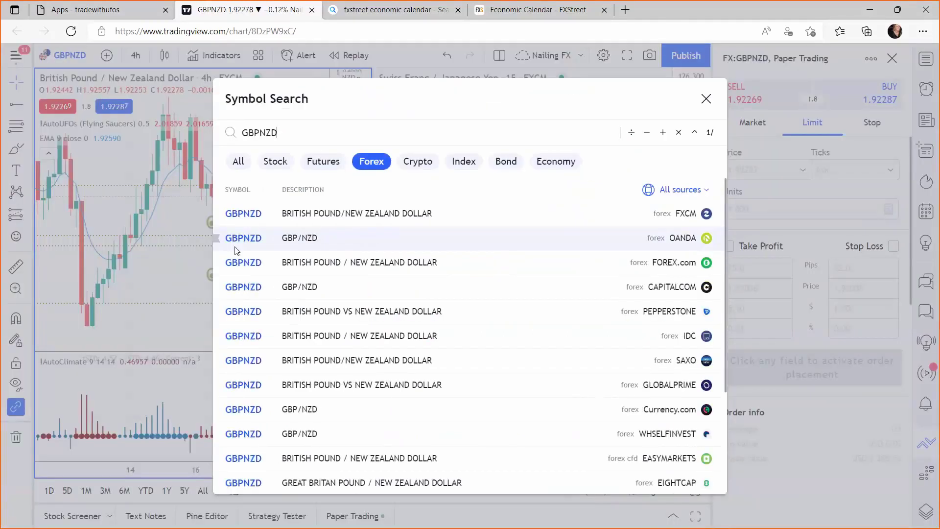
click(268, 244)
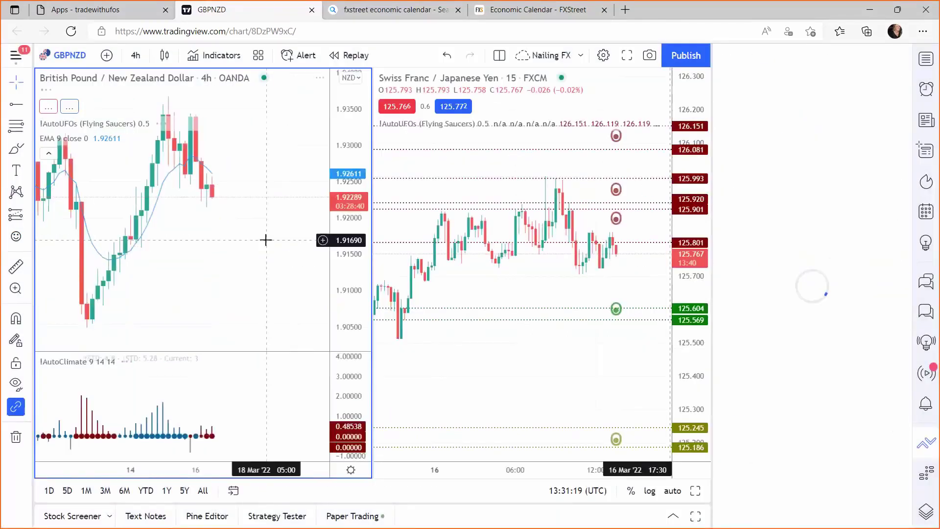
click(487, 278)
text(GBPNZD)
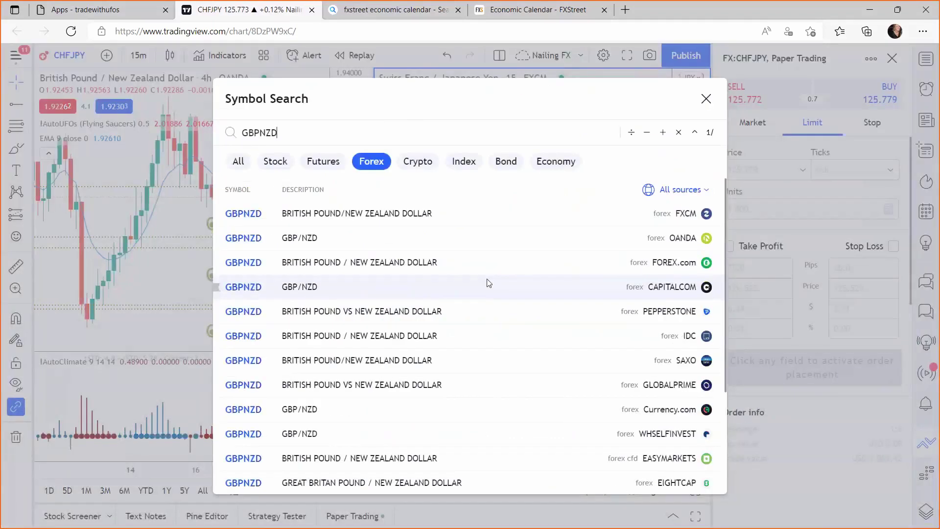
click(296, 241)
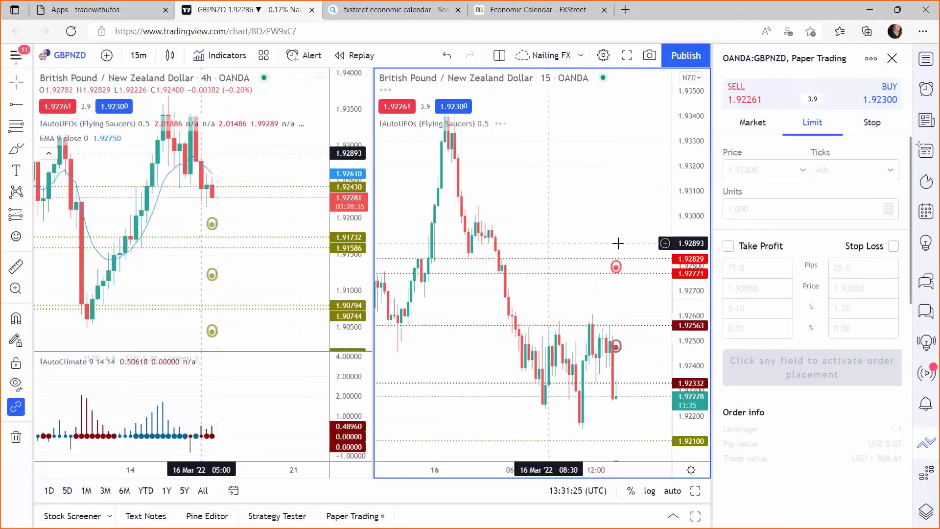
drag(618, 243, 592, 242)
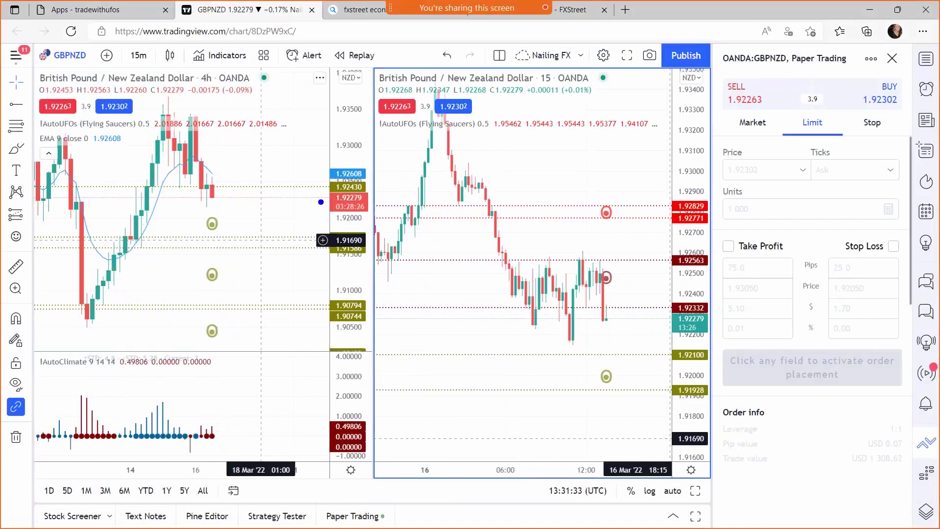
Draw blue and green level strokes across the GBPNZD 4h price chart.
drag(209, 199, 275, 202)
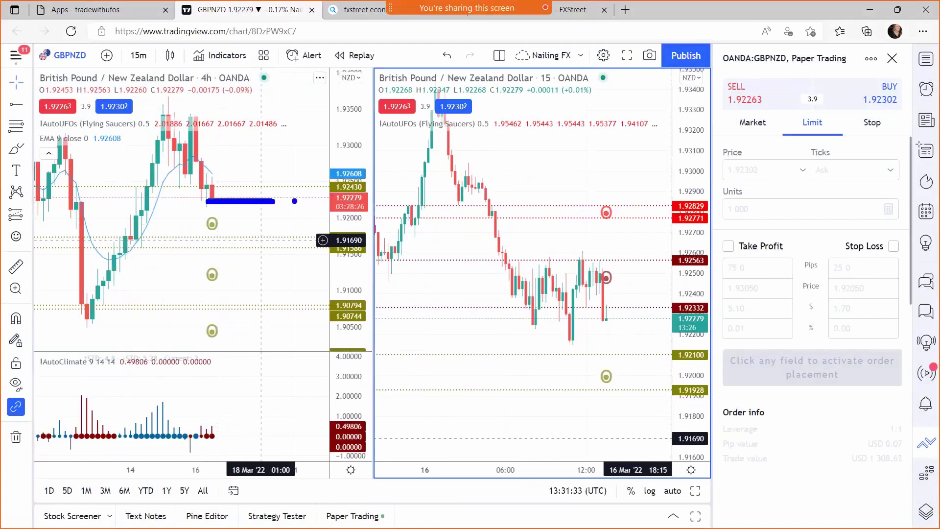
drag(294, 201, 202, 200)
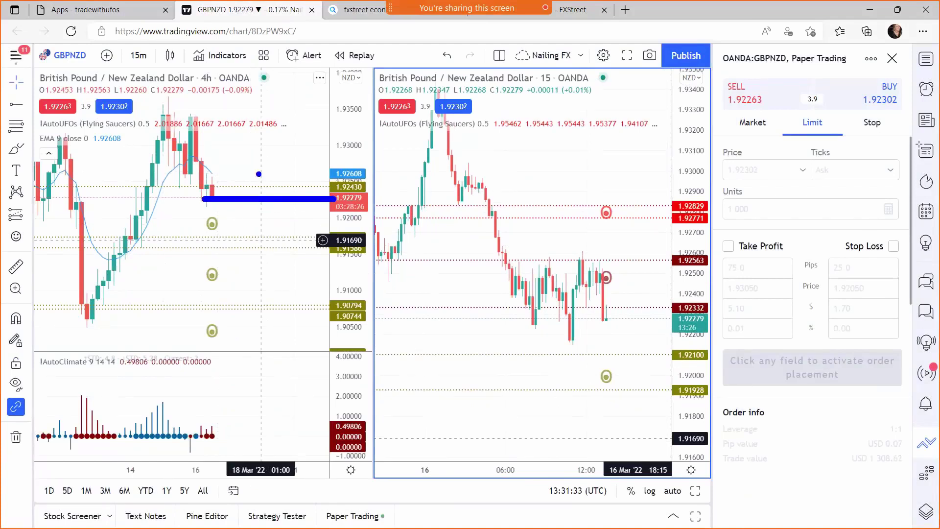
key(g)
drag(332, 186, 212, 186)
drag(213, 239, 323, 240)
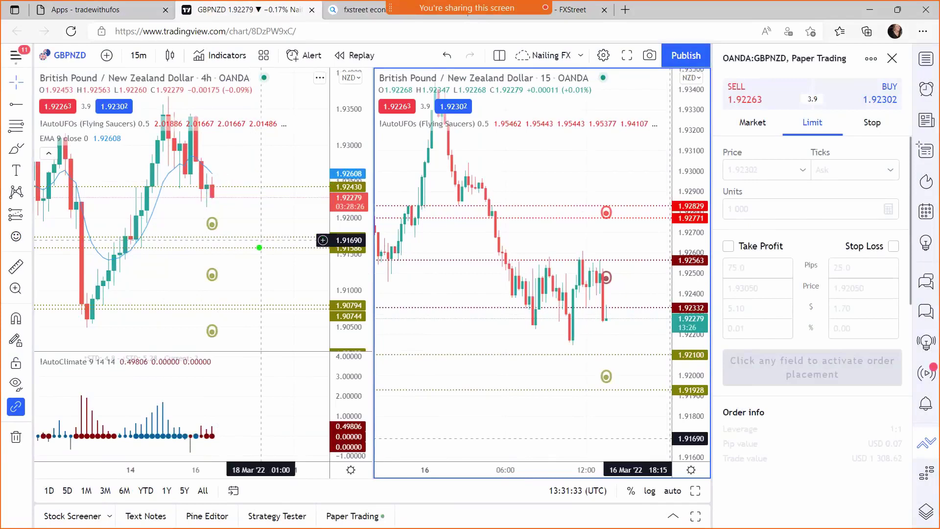
Add red arrows at the climate bars and latest candle, plus a green upward arrow.
key(r)
drag(253, 484, 219, 441)
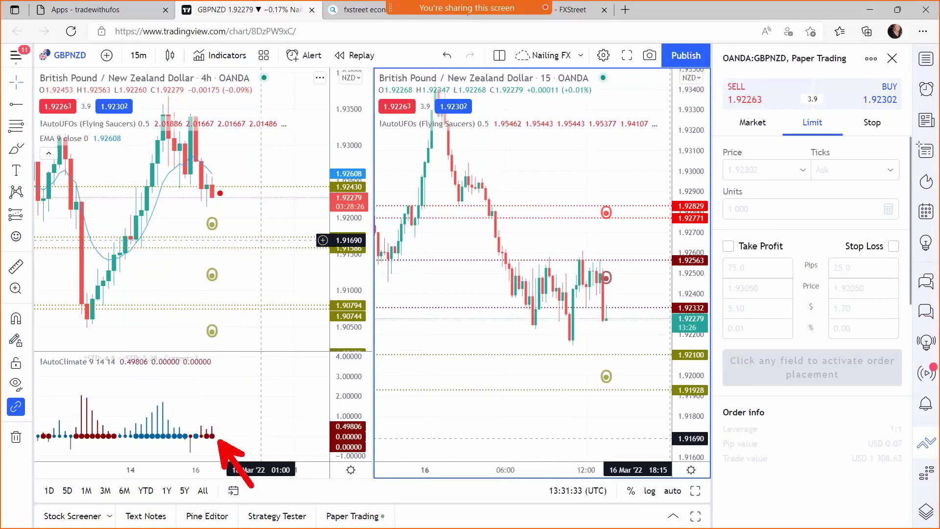
drag(222, 72, 222, 193)
key(g)
click(235, 259)
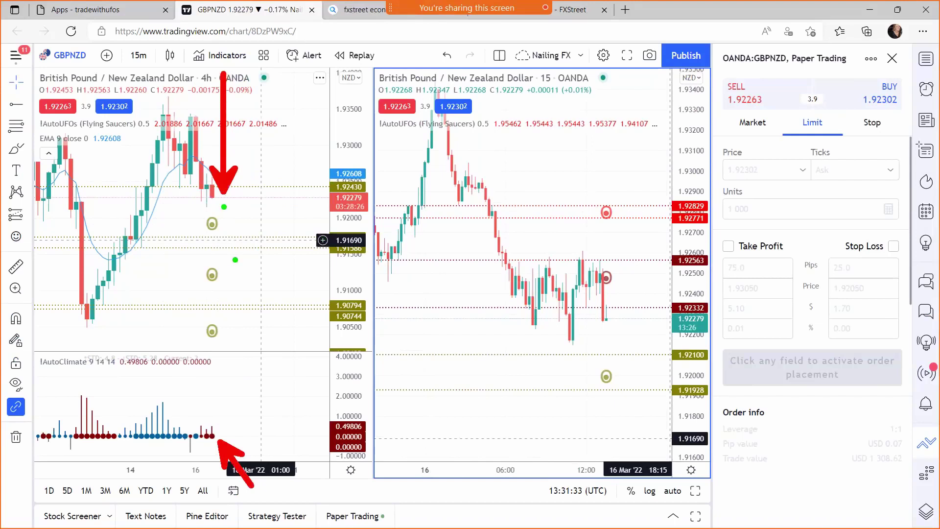
drag(224, 207, 224, 285)
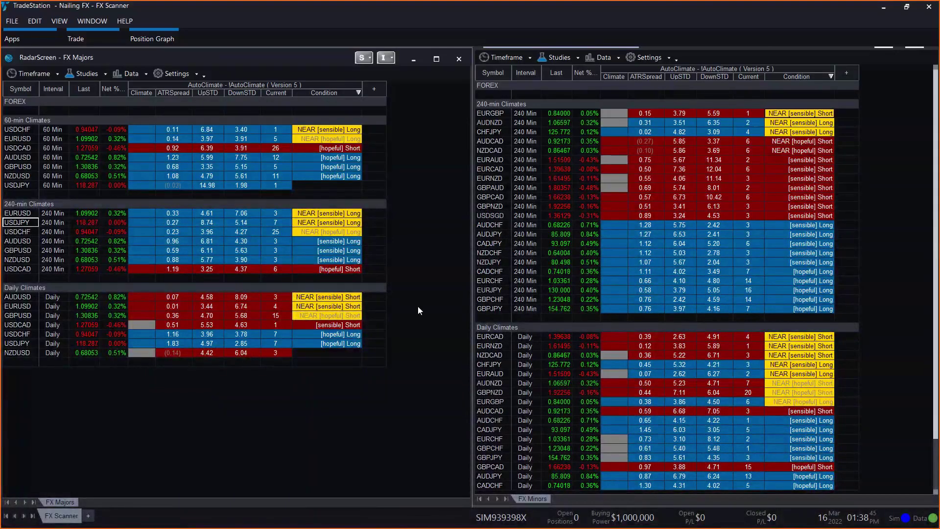
Check the EURGBP and AUDNZD 240-min rows and the USDCHF 60 Min row in the FX Scanner.
click(511, 113)
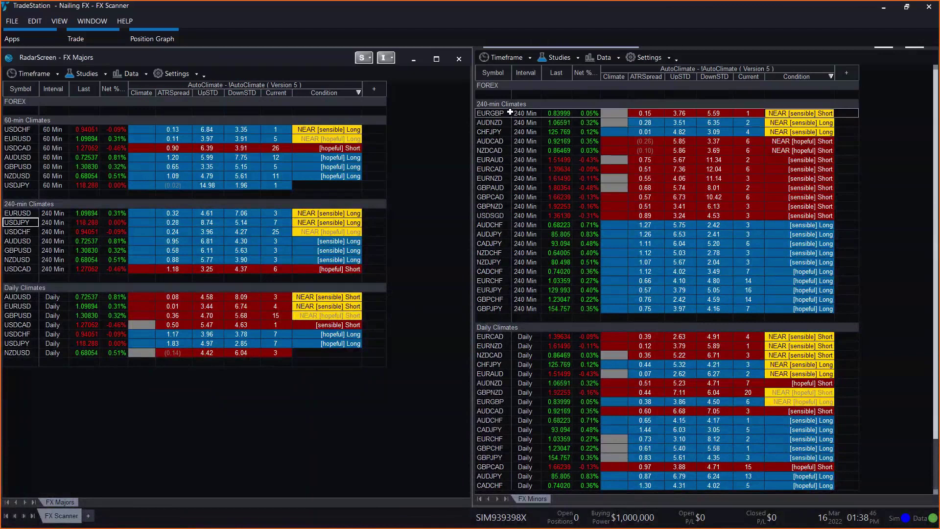
click(494, 122)
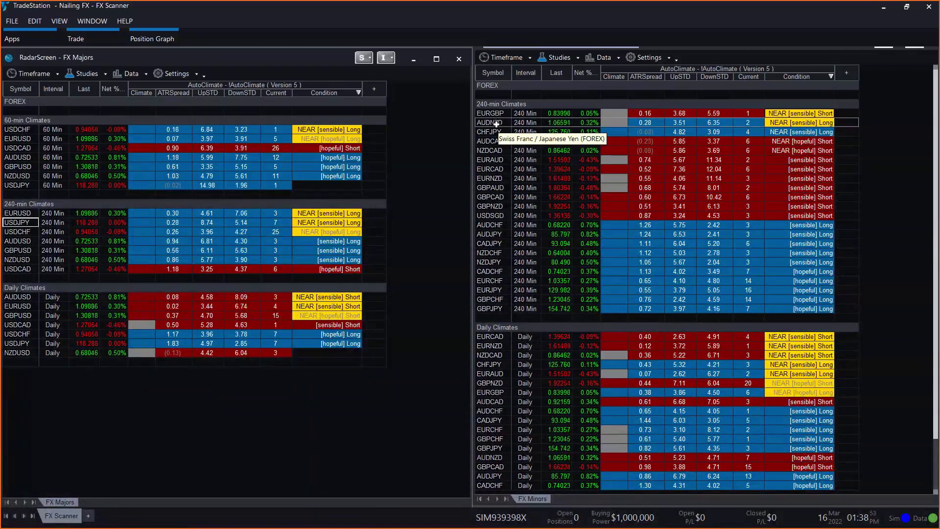
click(38, 130)
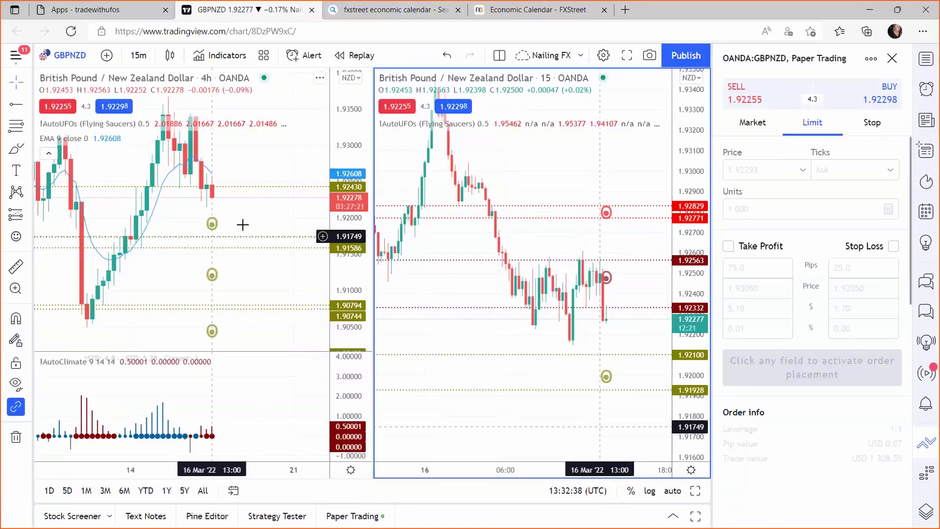
Load OANDA USDCHF on the left chart at the 1-hour interval.
text(USDCHF)
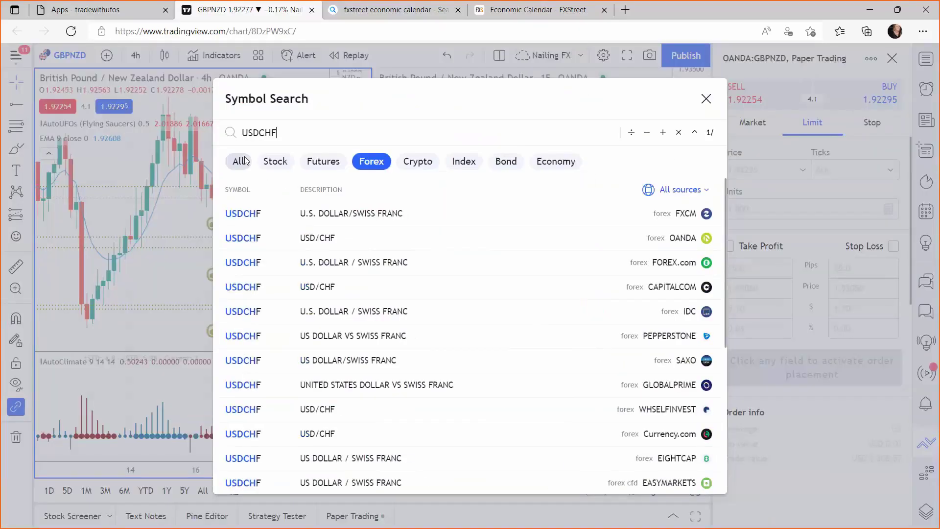
click(302, 238)
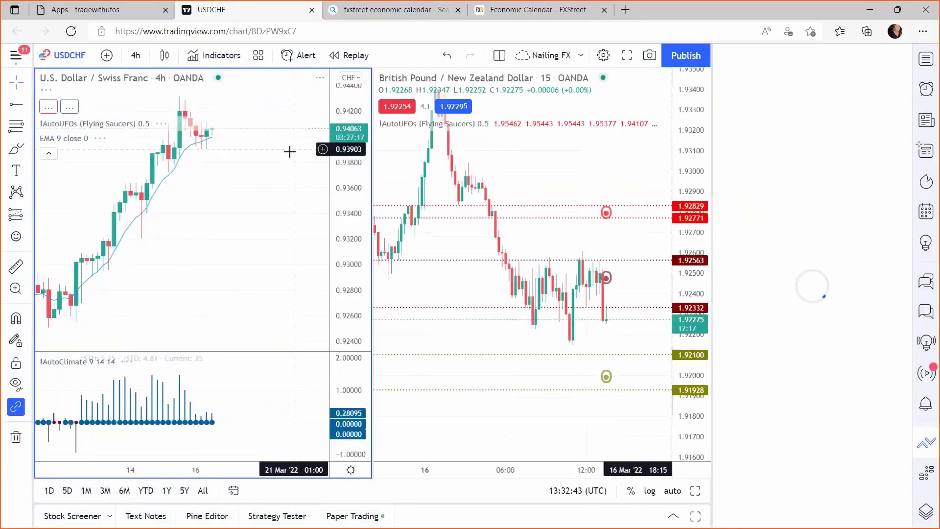
text(1h)
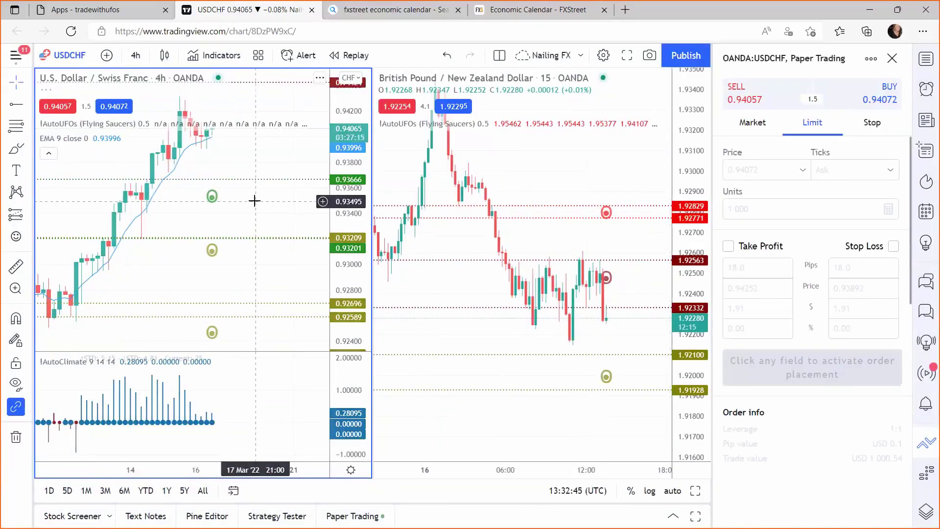
key(Return)
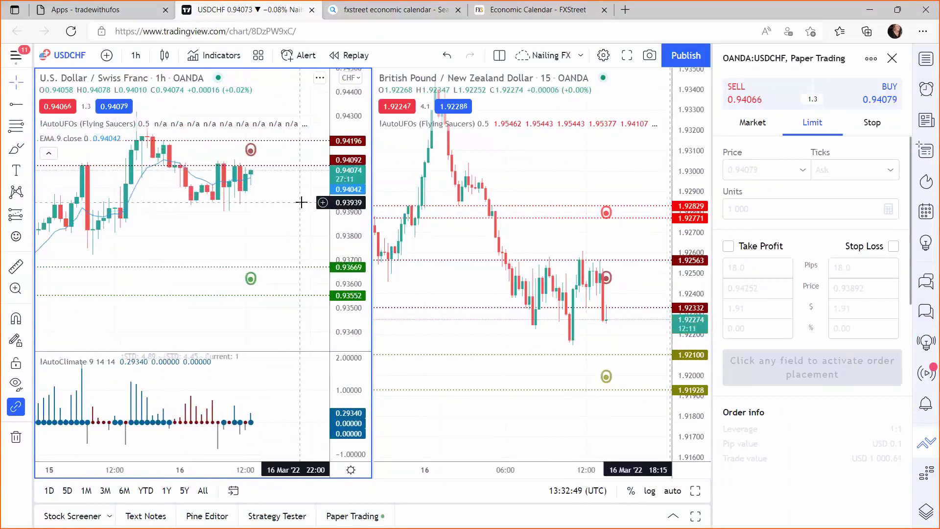
Load OANDA USDJPY on the right chart at 8-minute candles.
click(413, 185)
text(USDJPY)
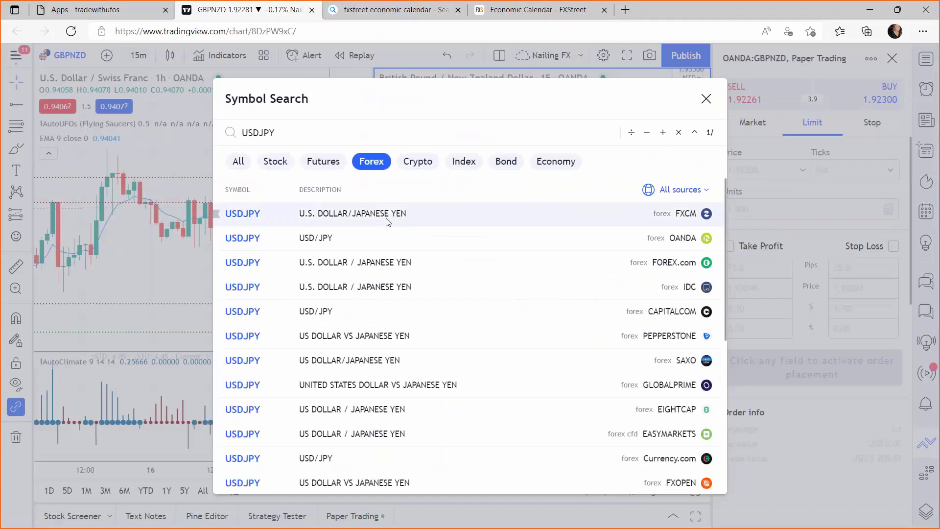
click(385, 233)
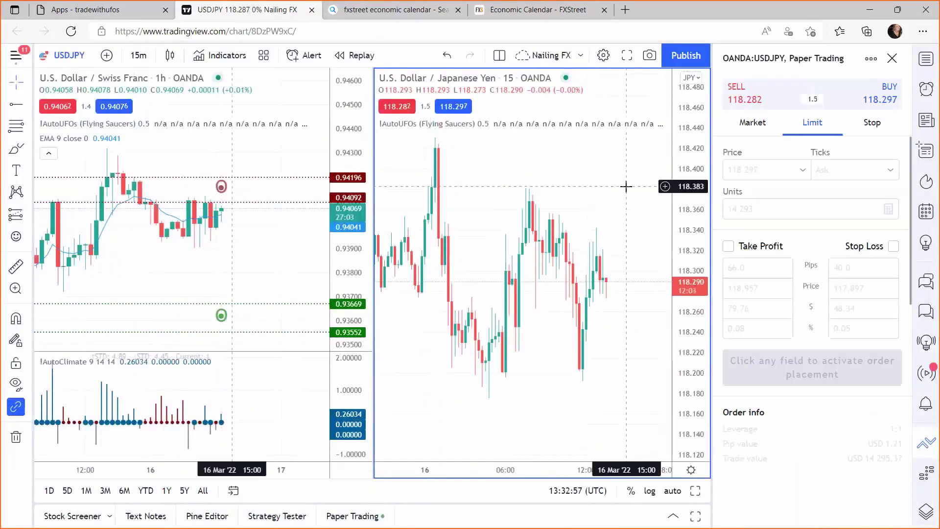
text(8)
key(Return)
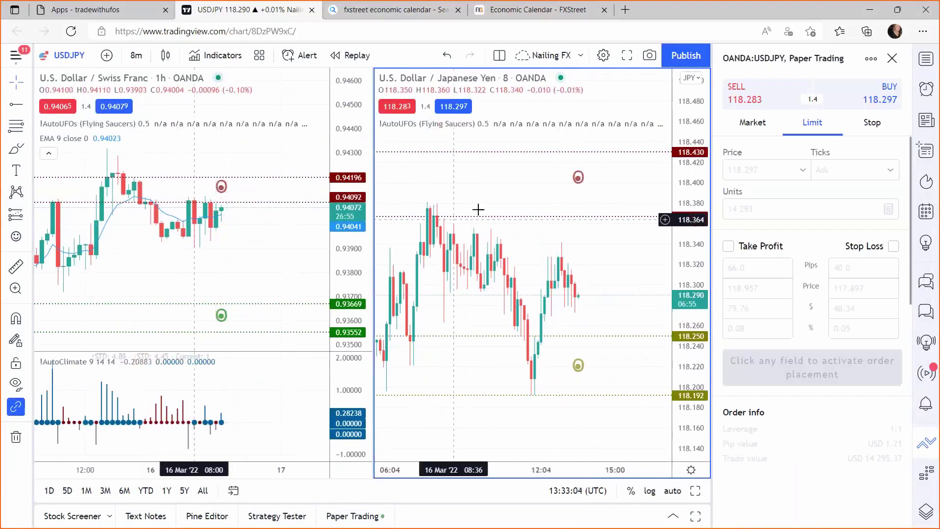
text(USDCHF)
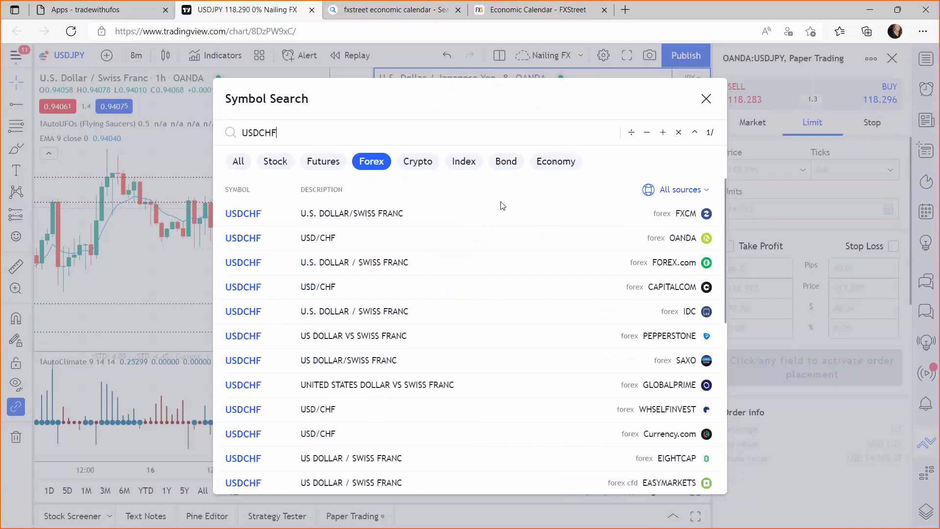
Load OANDA USDCHF on the right chart, trying 5-minute then settling on 10-minute candles.
click(380, 238)
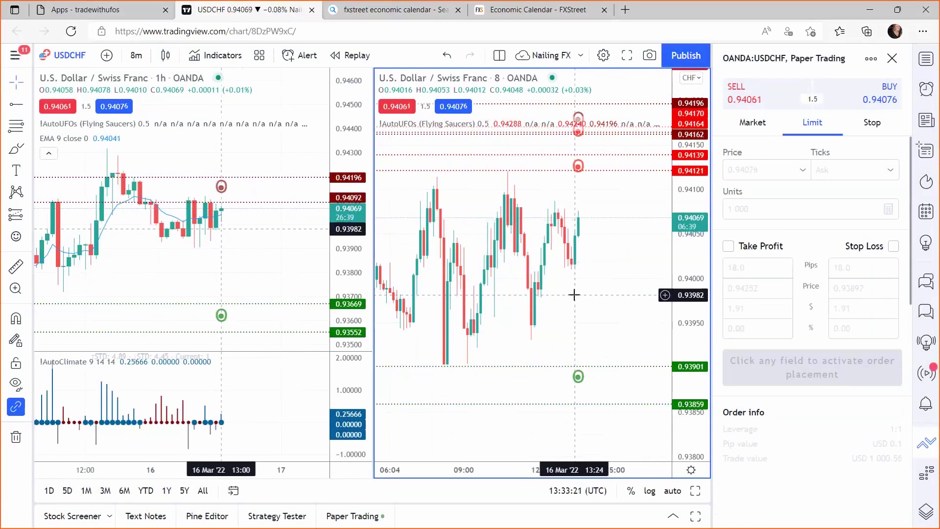
key(5)
key(Return)
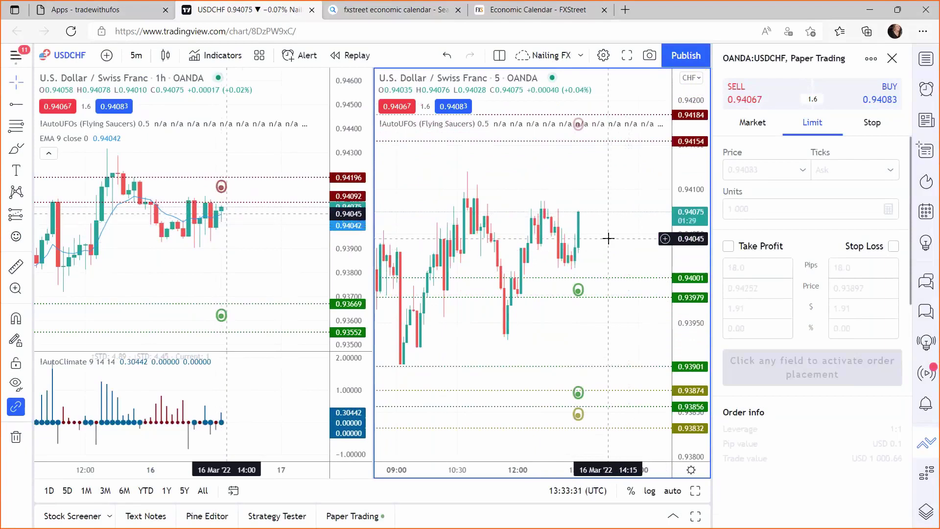
text(10)
key(Return)
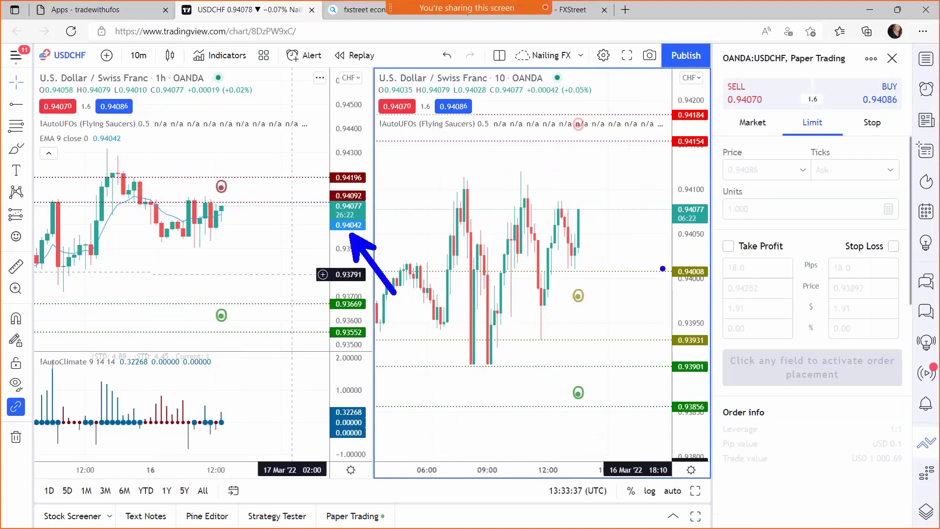
drag(682, 239, 531, 239)
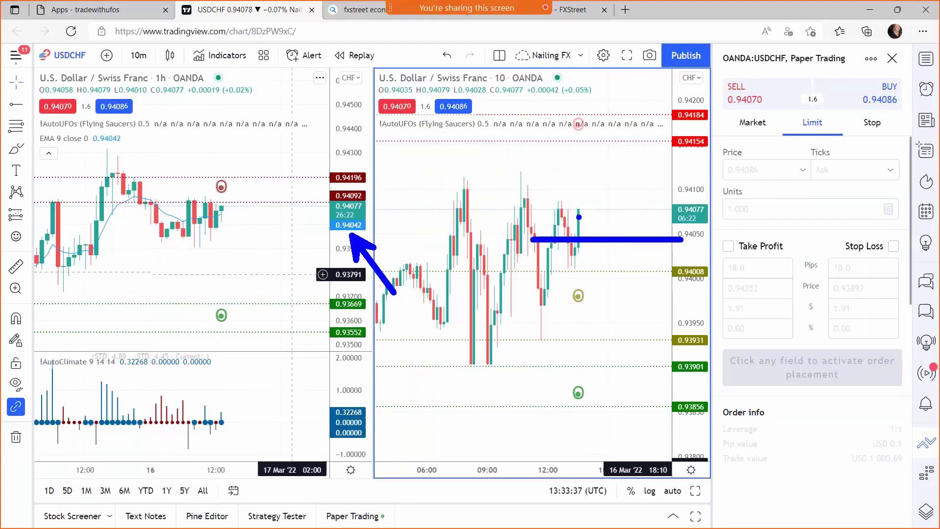
drag(573, 313, 537, 385)
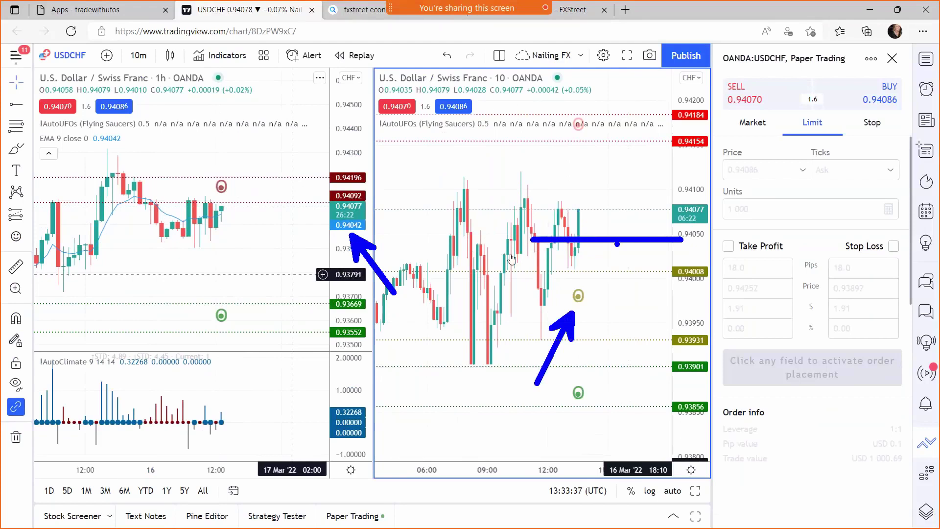
key(Escape)
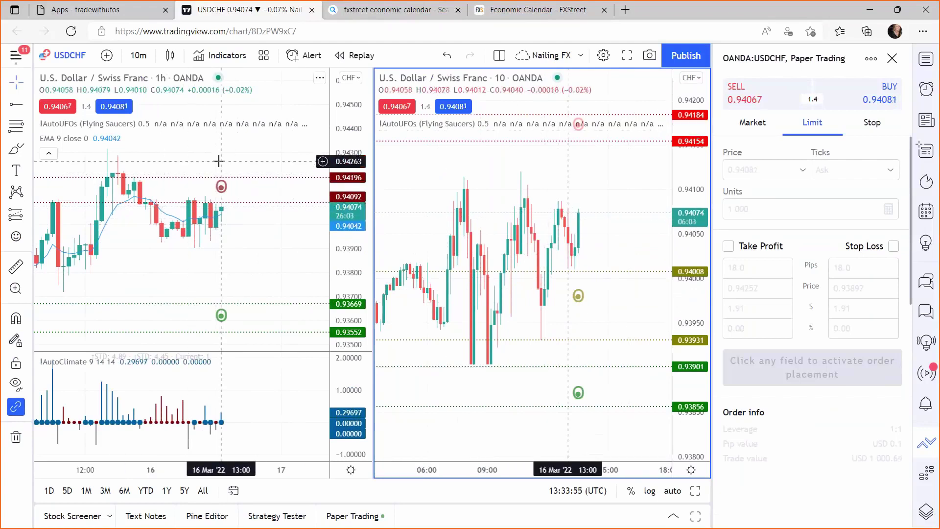
key(alt+Tab)
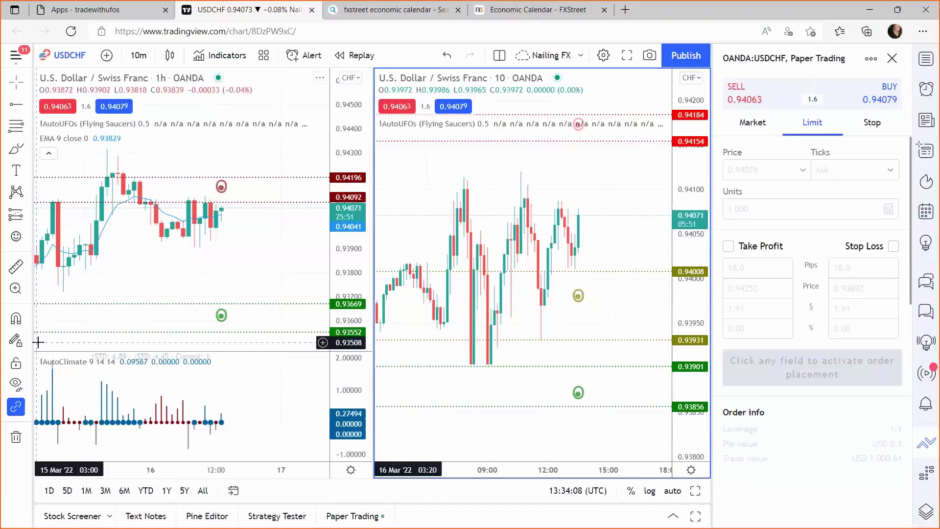
Load OANDA USDJPY into both the left and right charts.
click(246, 282)
text(USDJPY)
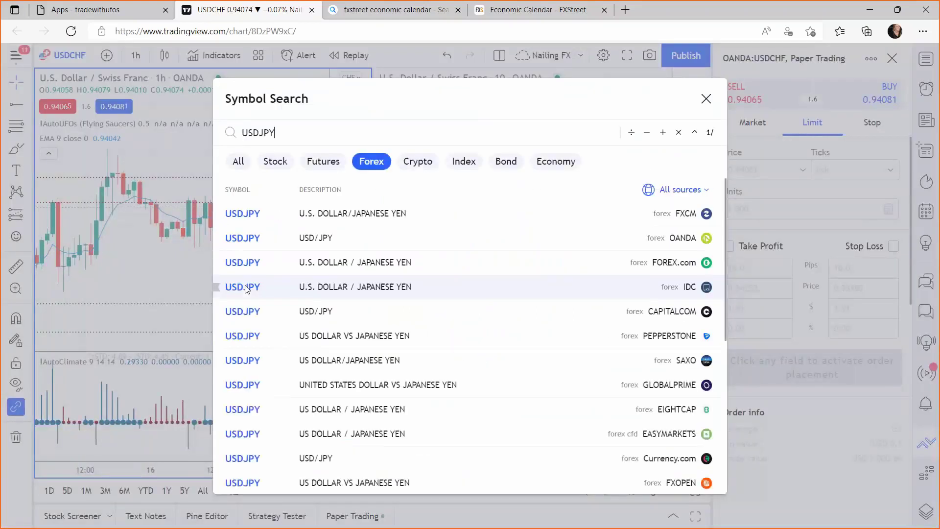
click(285, 240)
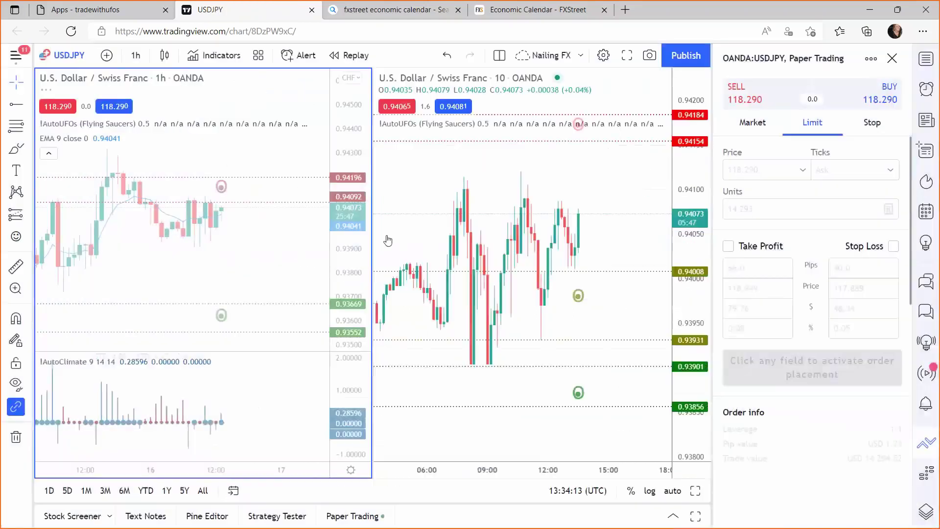
click(440, 206)
text(USDJPY)
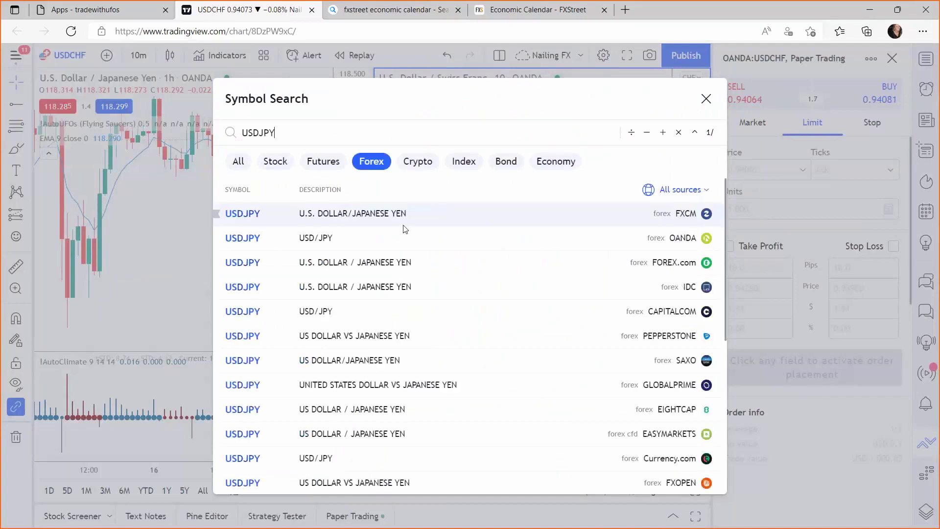
click(351, 249)
Set the right USDJPY chart to 8-minute candles.
click(284, 216)
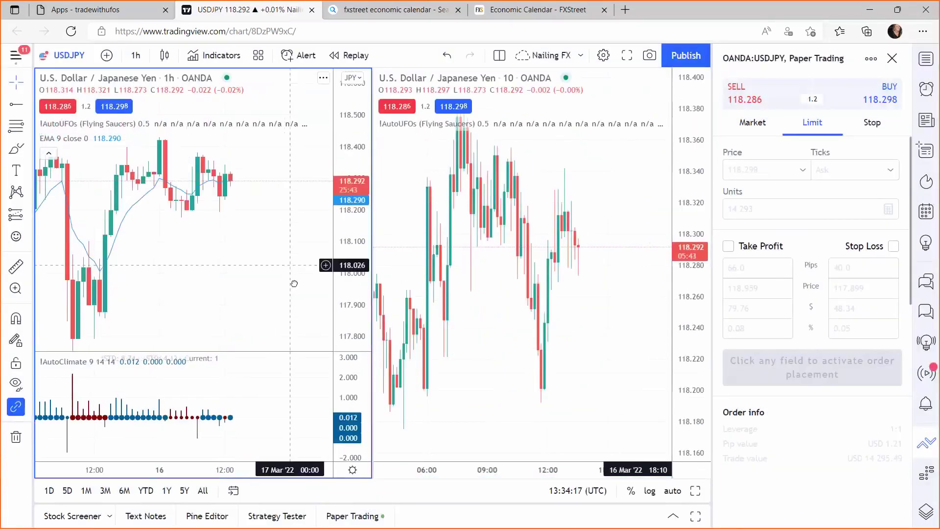
click(612, 216)
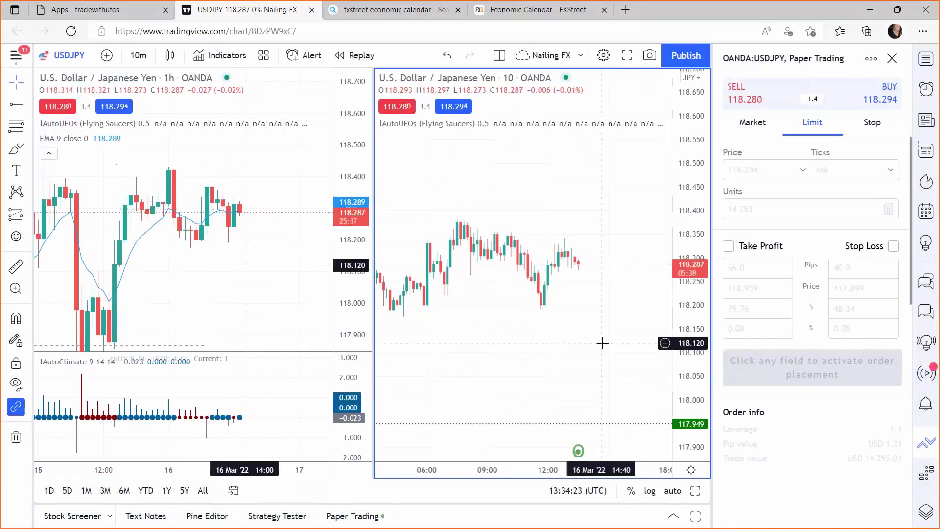
text(8)
key(Return)
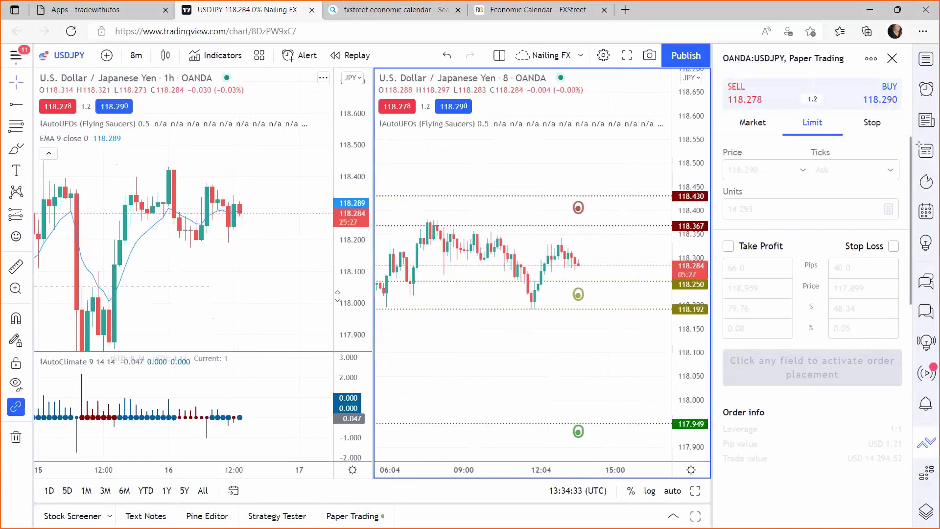
Switch the right USDJPY chart to 5-minute, then 15-minute candles.
click(269, 291)
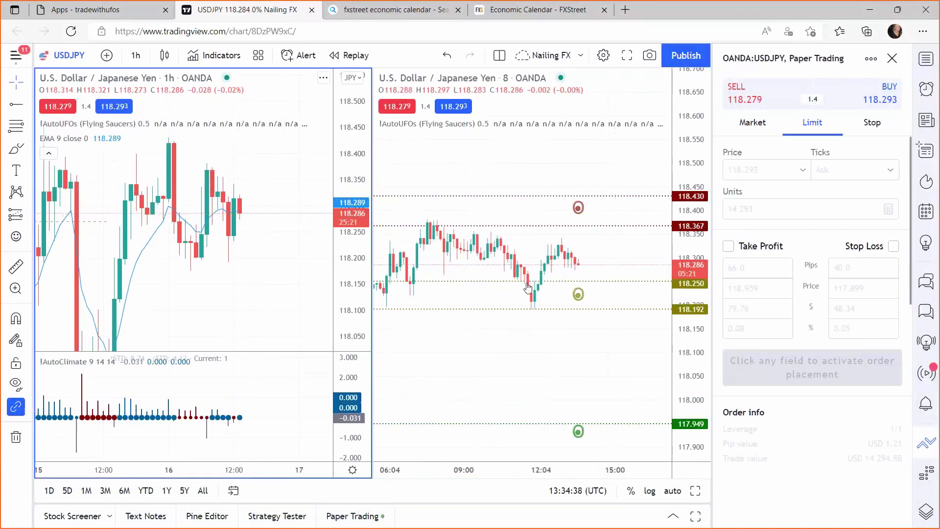
click(567, 349)
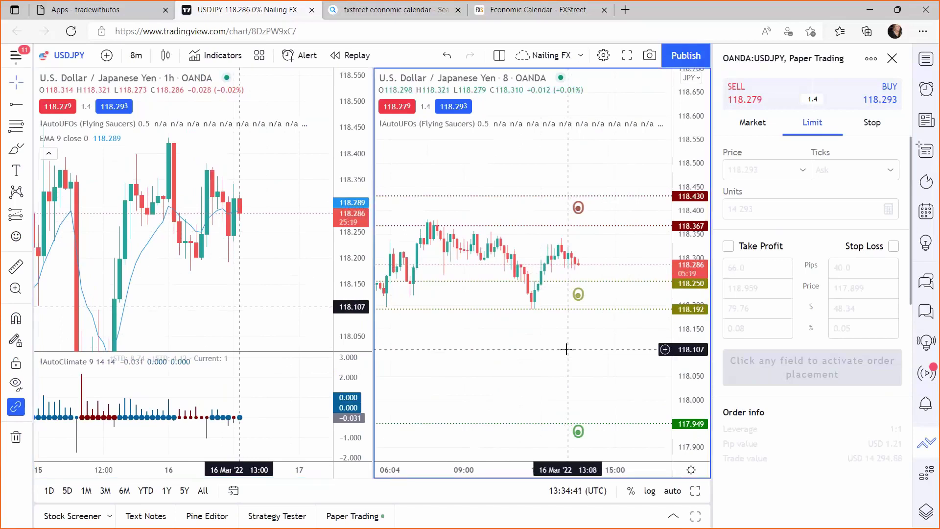
text(5)
key(Return)
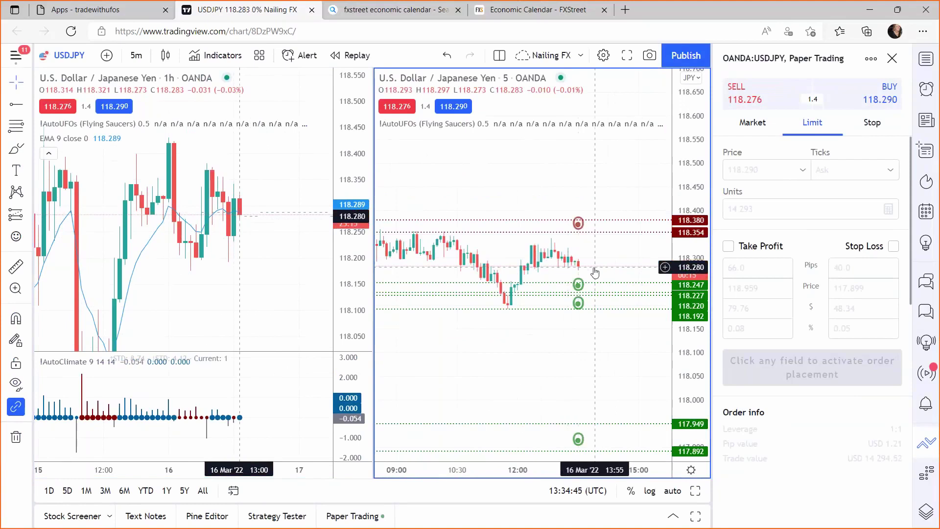
text(15)
key(Return)
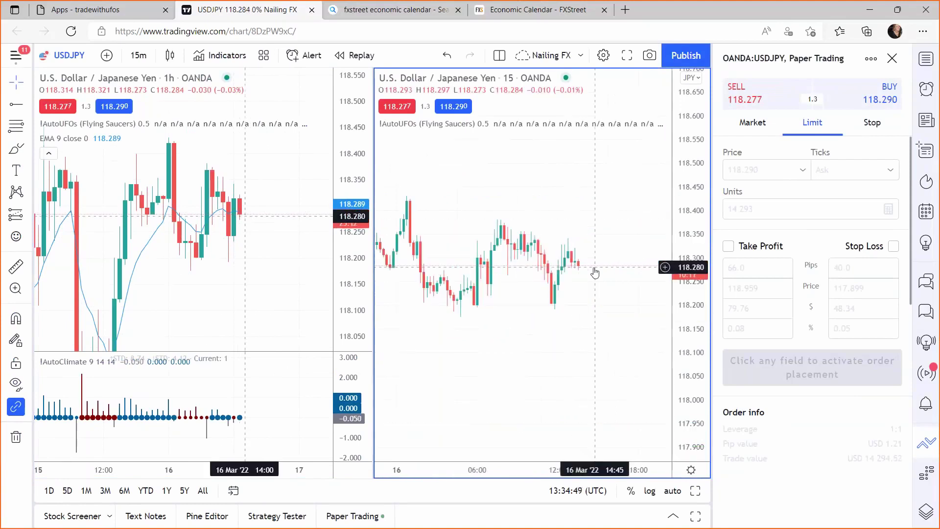
Set the left chart to weekly candles, widen its price range, and switch to FXCM USDJPY.
click(261, 266)
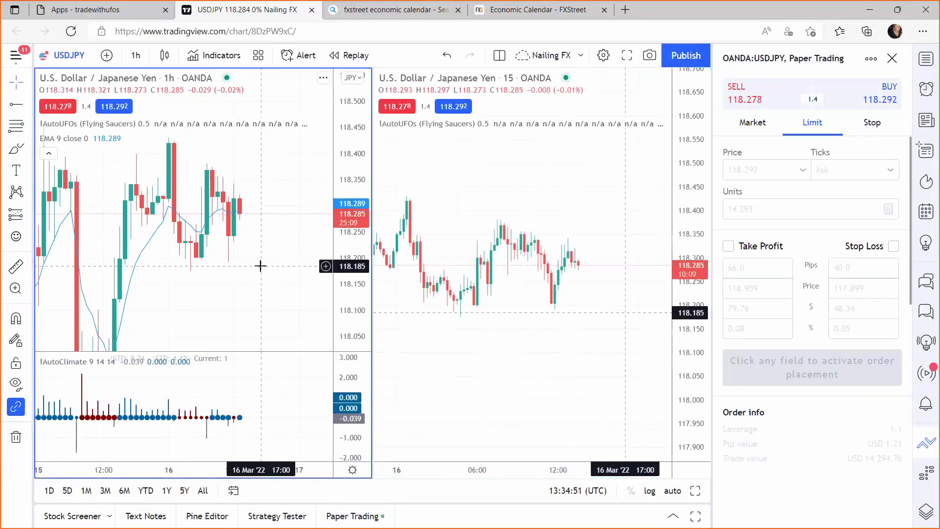
text(1W)
key(Return)
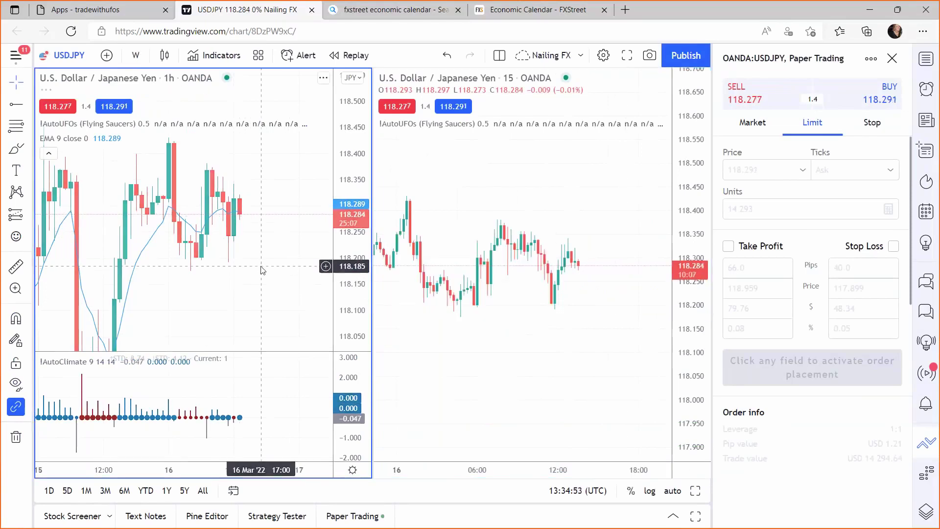
drag(354, 268, 361, 346)
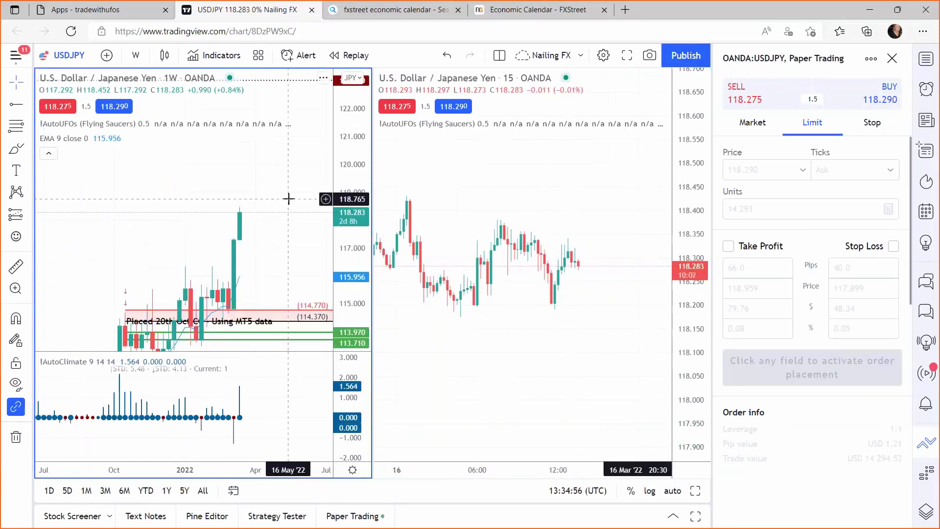
text(USDJPY)
key(Return)
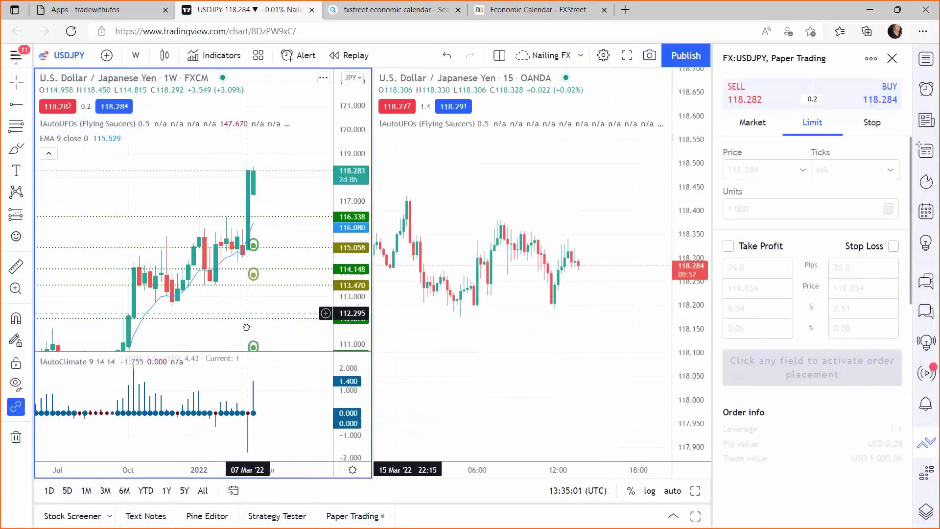
Set the right chart to a 144-minute interval and stretch its price scale.
click(463, 188)
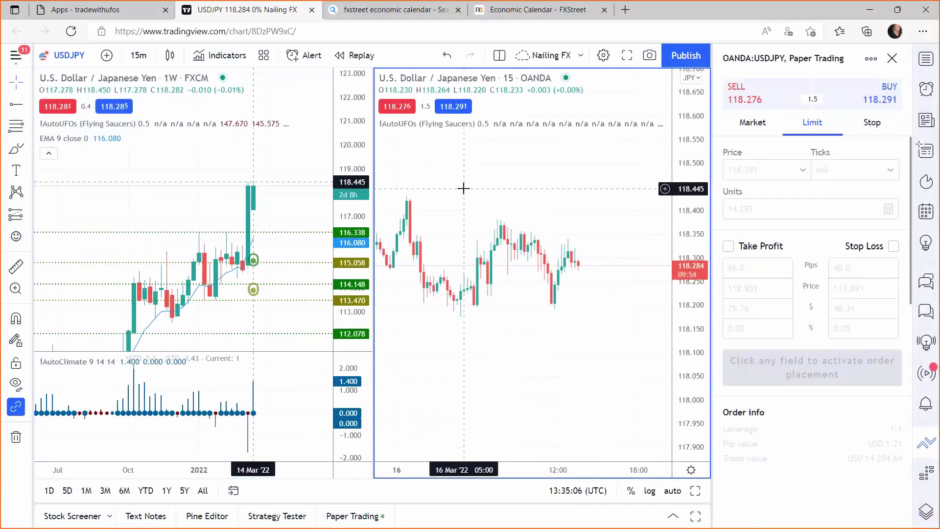
text(1)
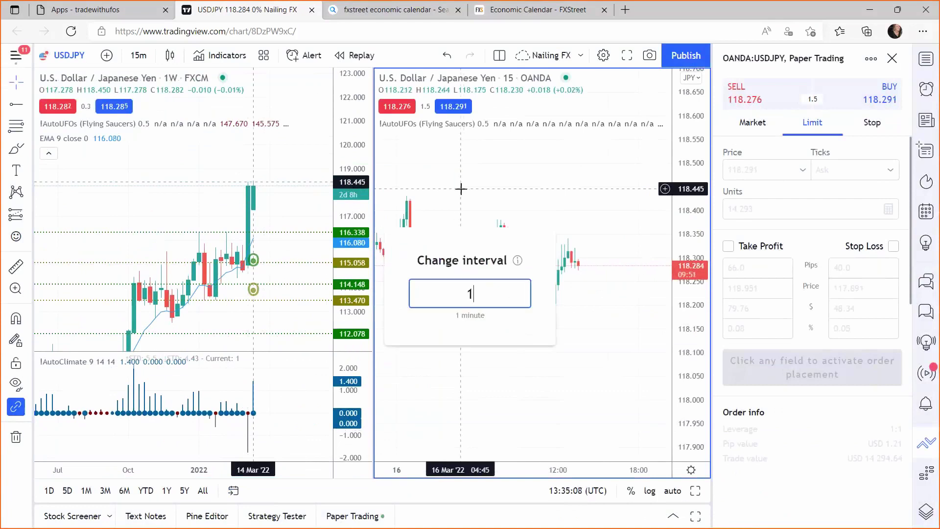
text(44)
key(Return)
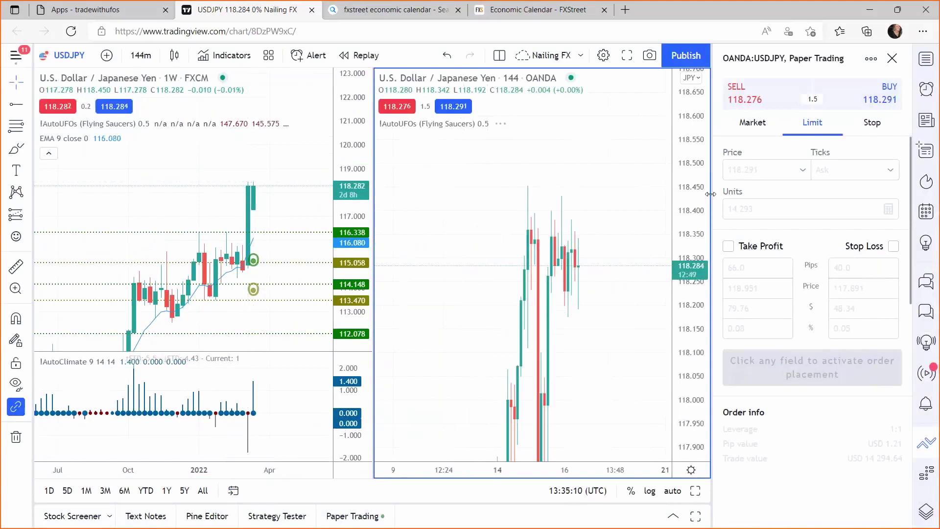
drag(695, 217, 695, 294)
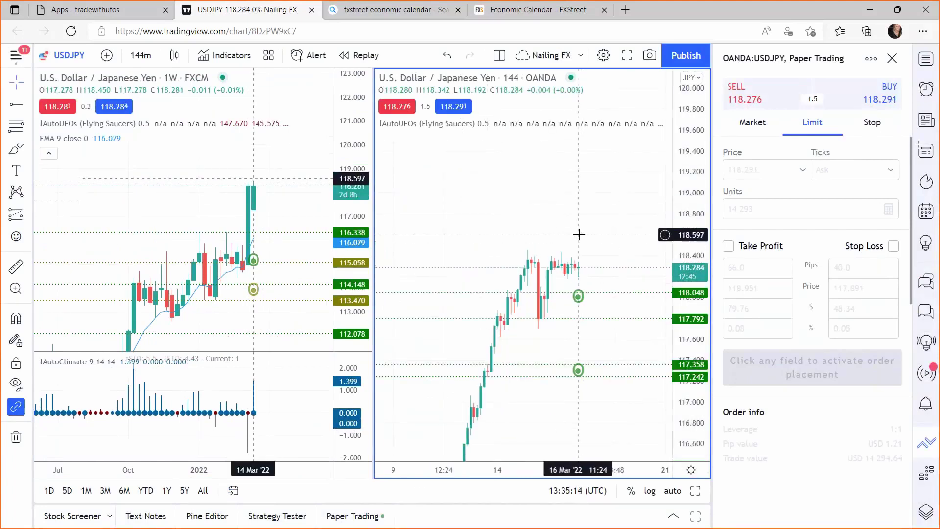
Load FXCM USDJPY on the right chart, widen its price range, and begin searching AUDUSD.
text(USDJPY)
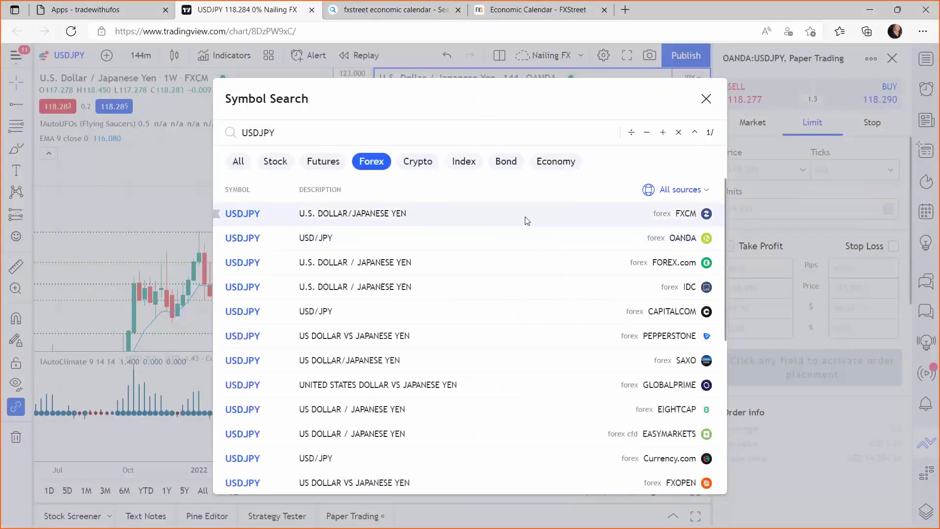
click(526, 220)
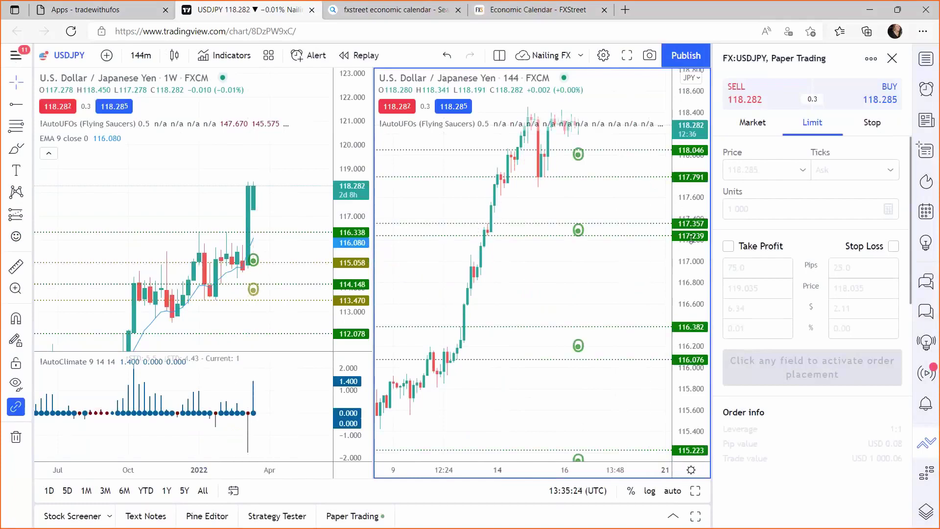
drag(687, 166, 688, 220)
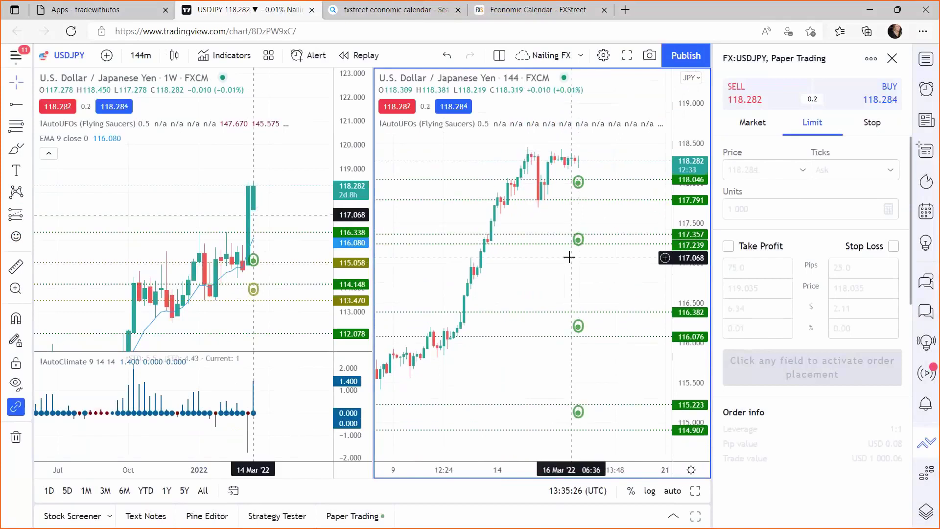
drag(579, 169, 577, 185)
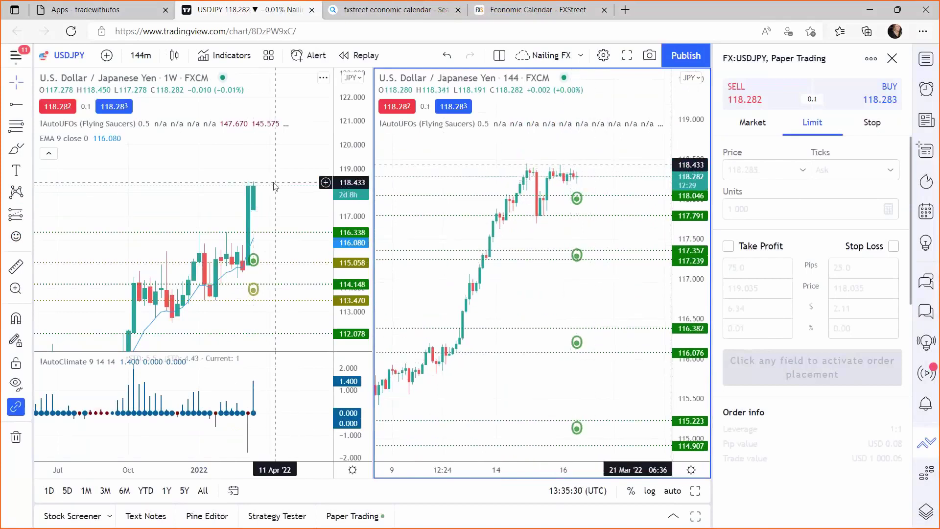
text(AUDUSD)
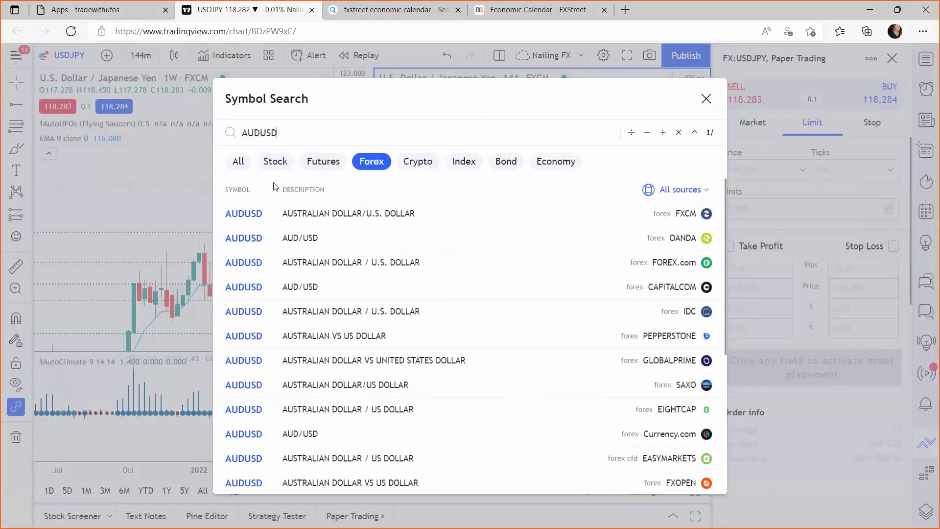
Load FXCM AUDUSD on both the right and left charts.
click(276, 221)
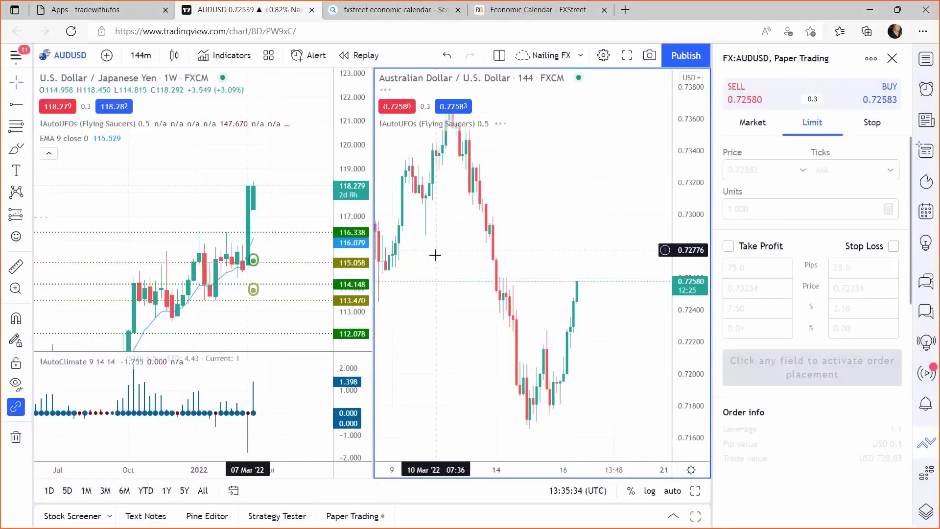
click(288, 191)
text(AUDUSD)
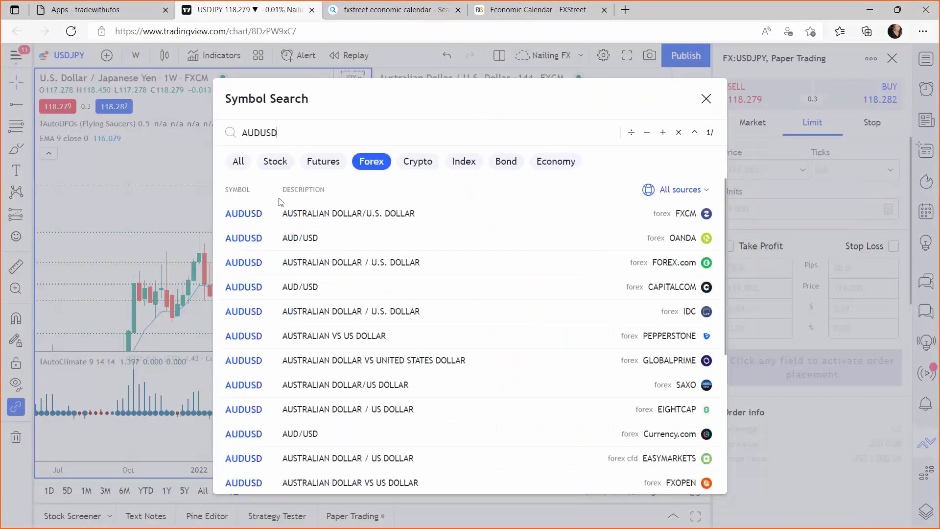
click(273, 213)
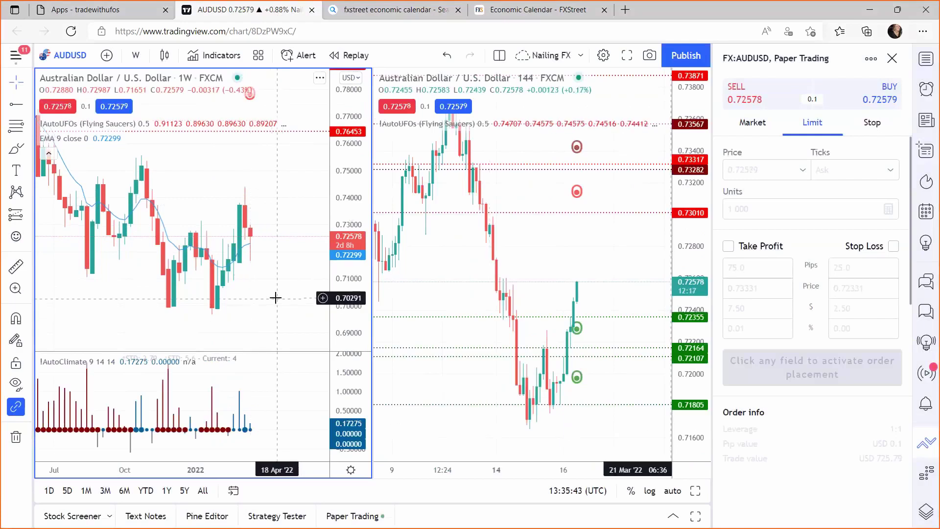
Switch the left weekly chart from GBPUSD through FXCM EURUSD to OANDA EURUSD.
drag(283, 297, 297, 298)
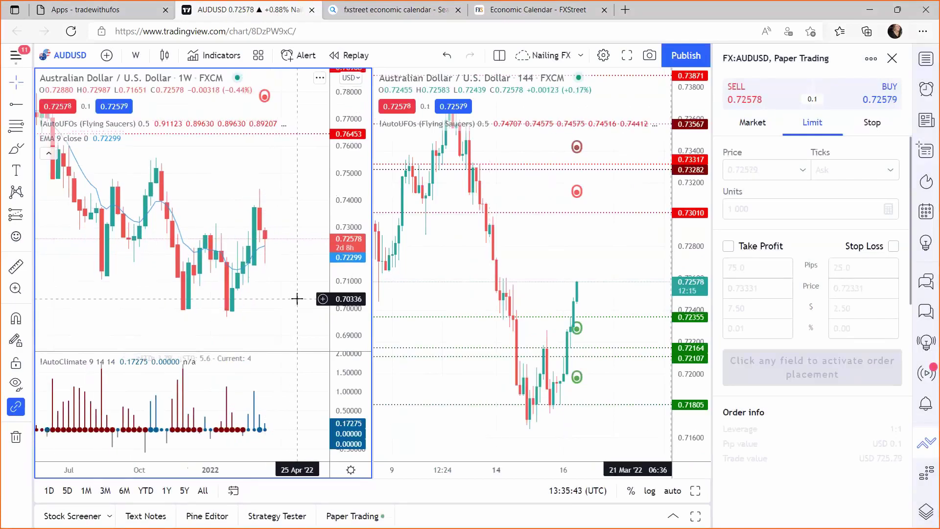
text(GBPUSD)
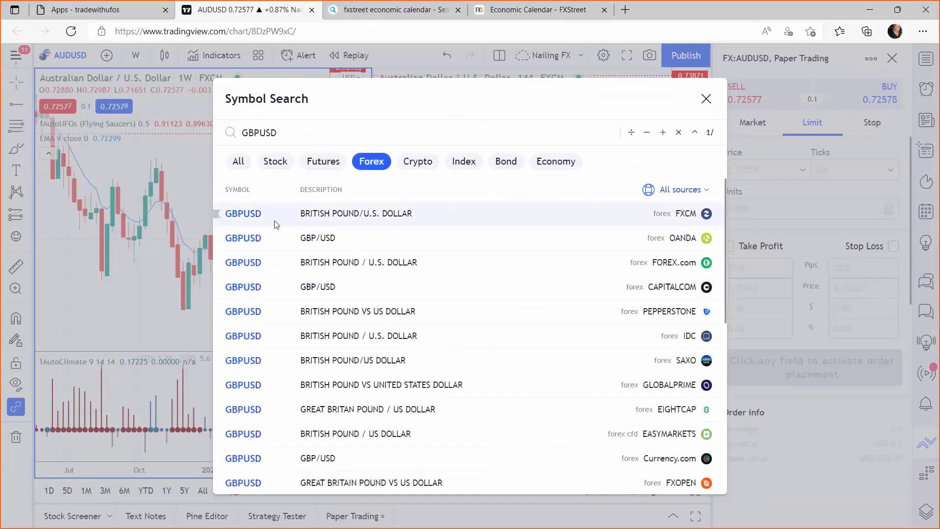
click(276, 225)
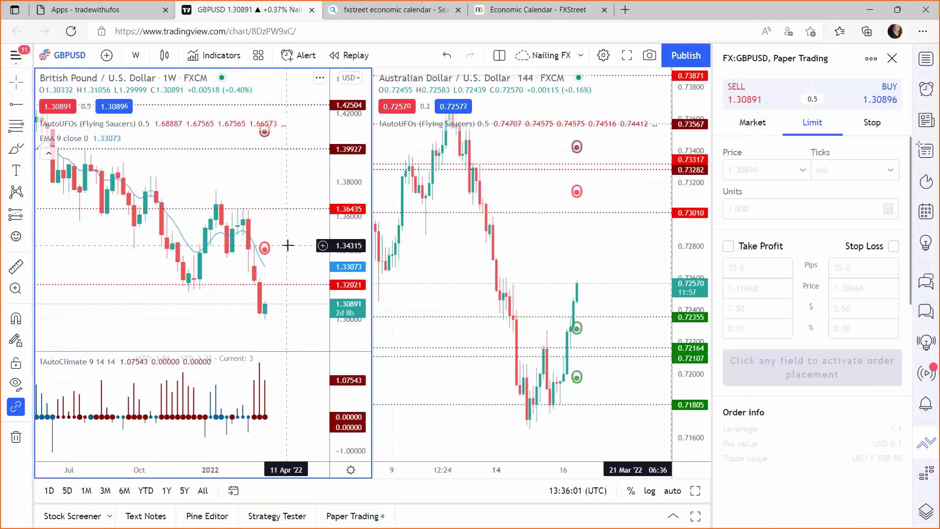
text(EURUSD)
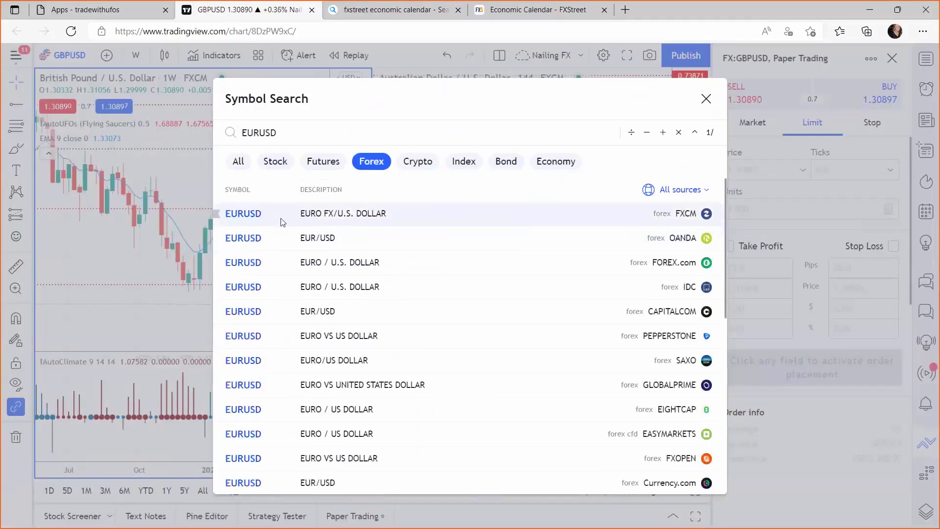
click(282, 222)
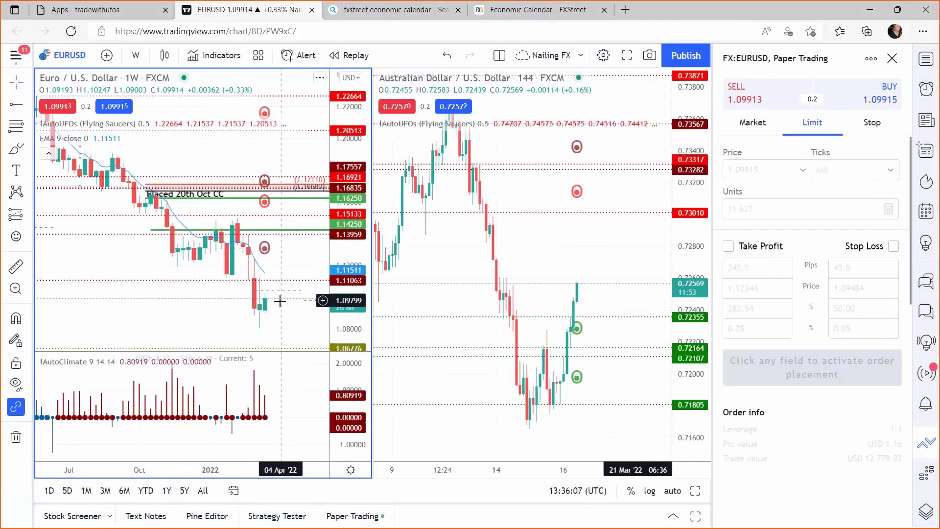
text(EURUSD)
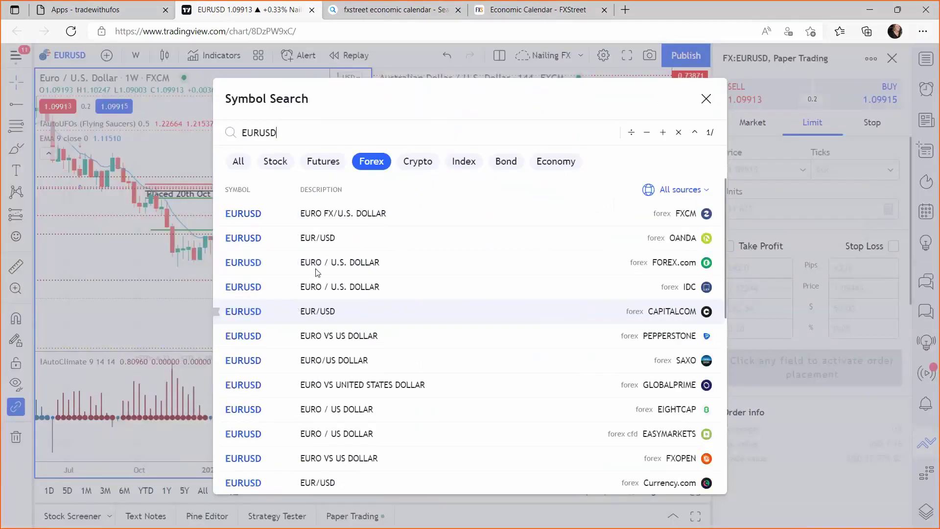
click(302, 240)
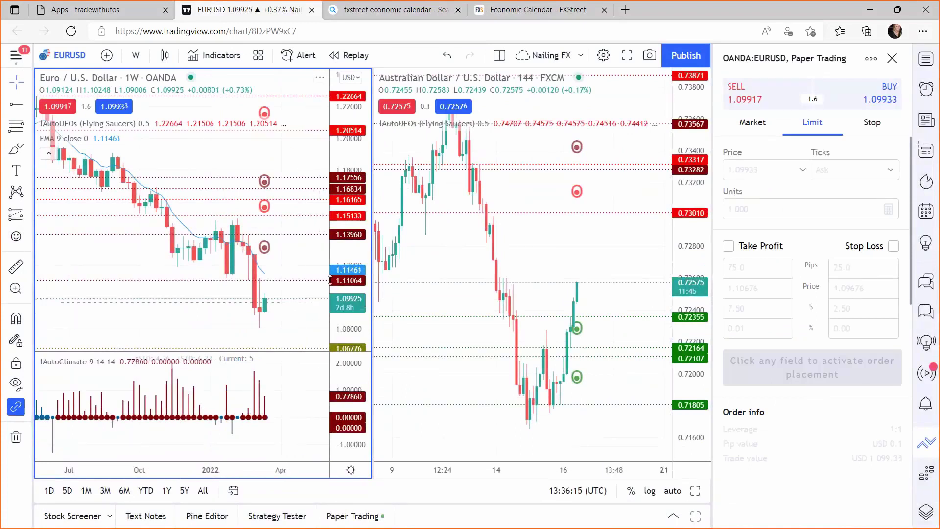
Switch the right chart from AUDUSD to OANDA EURUSD.
click(446, 269)
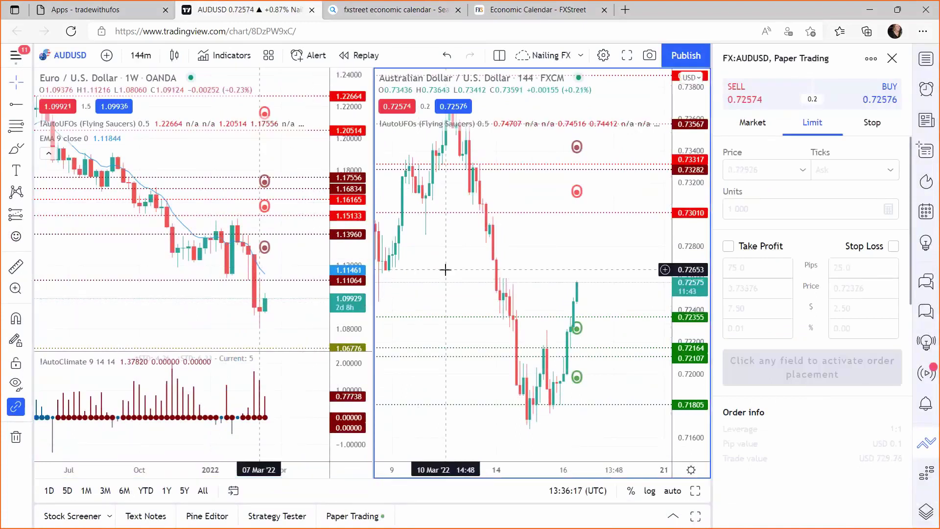
text(EURUSD)
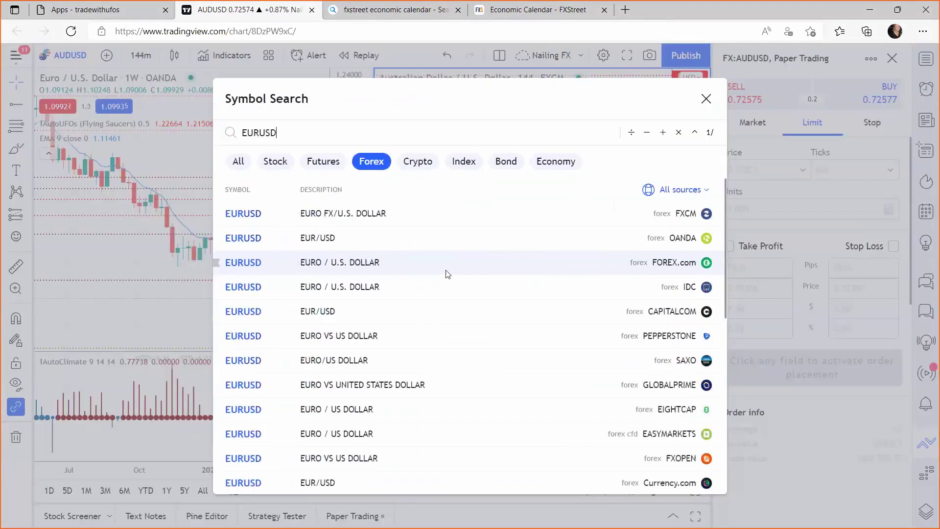
click(316, 238)
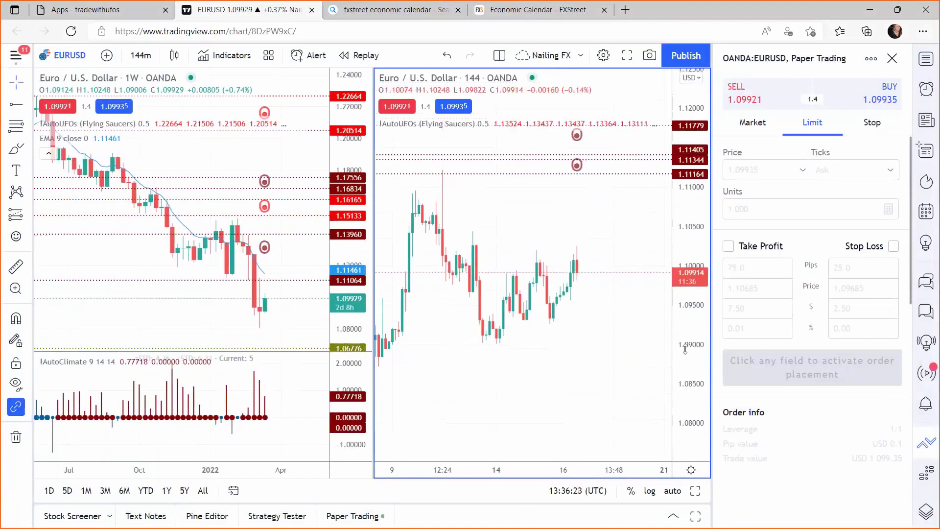
Sketch a resistance line near 1.115 and a projected climb toward it on the right EURUSD chart.
drag(541, 230, 572, 289)
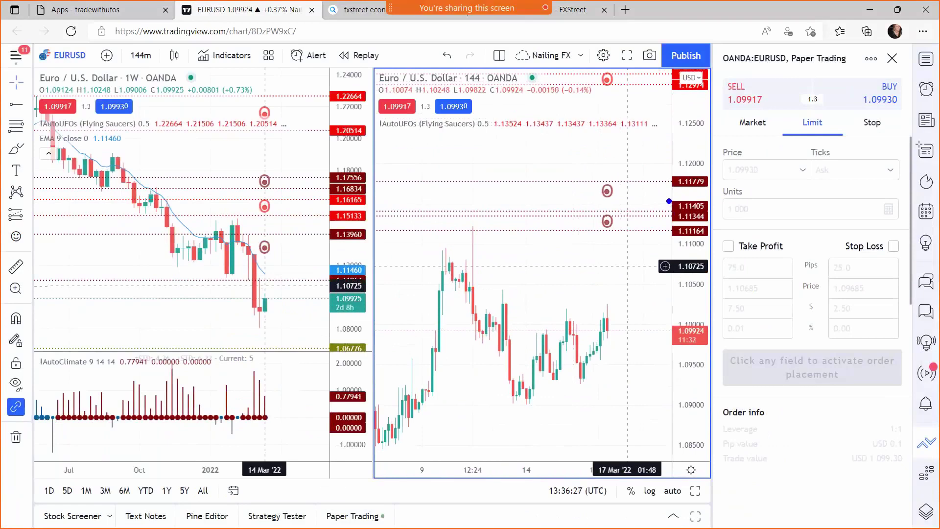
drag(669, 201, 480, 200)
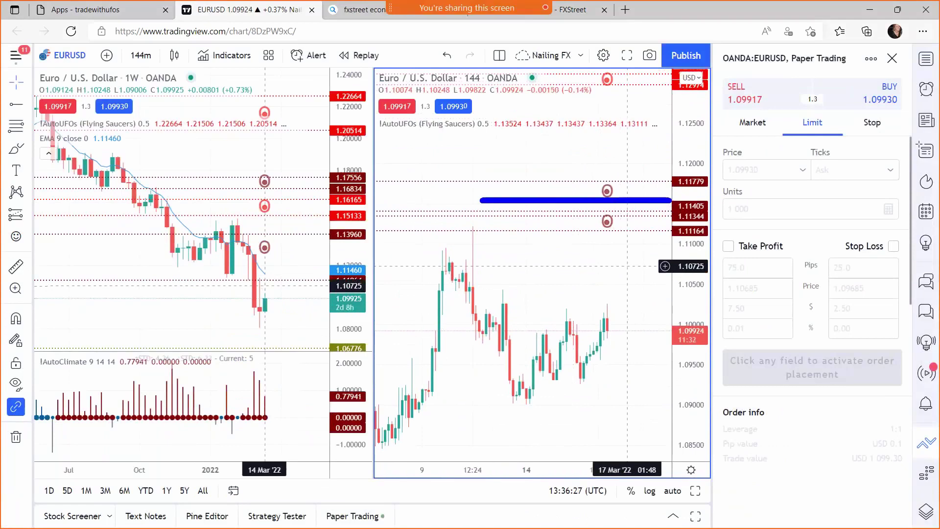
mouse_move(609, 320)
mouse_down()
mouse_move(644, 218)
mouse_move(619, 161)
mouse_up()
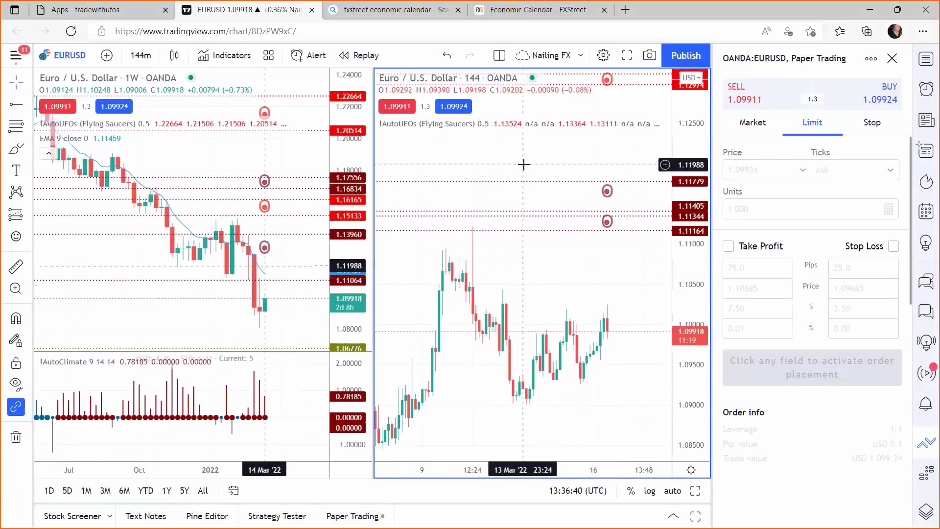
text(4h)
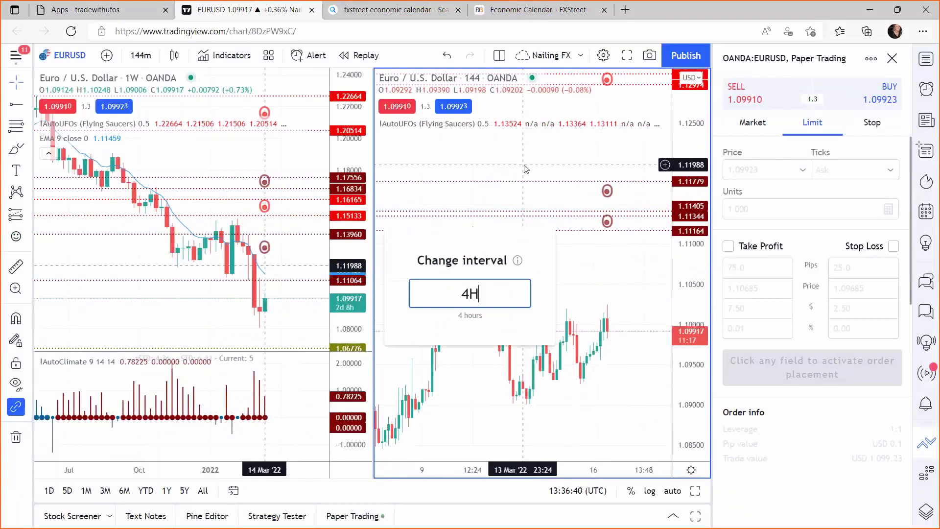
key(Return)
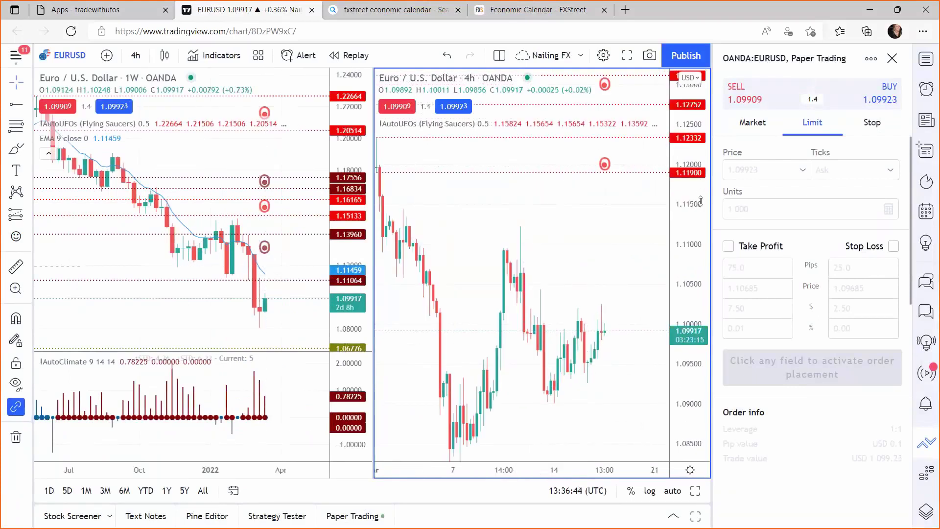
drag(612, 251, 610, 297)
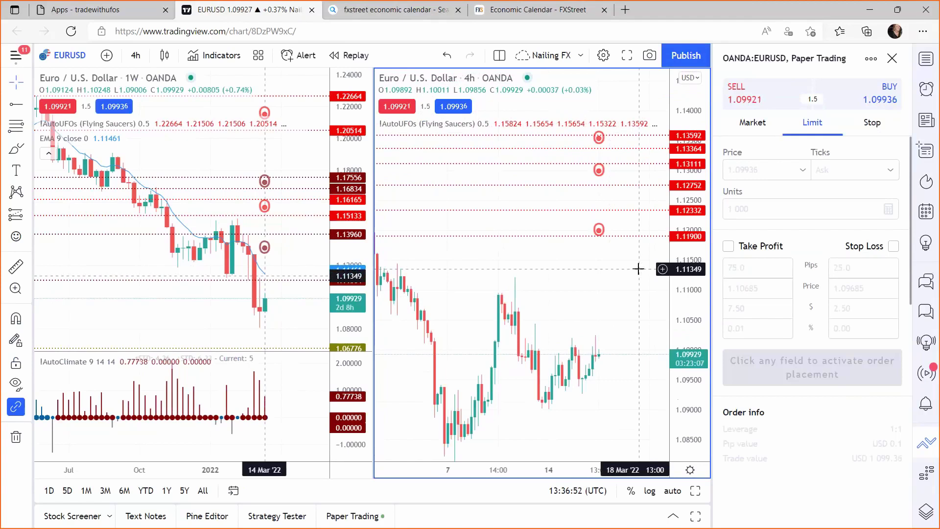
text(2h)
key(Return)
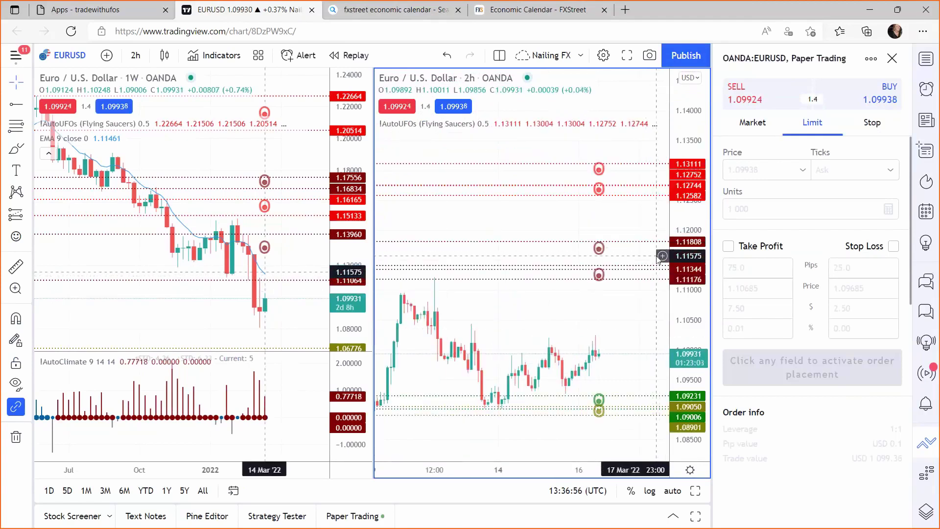
text(144)
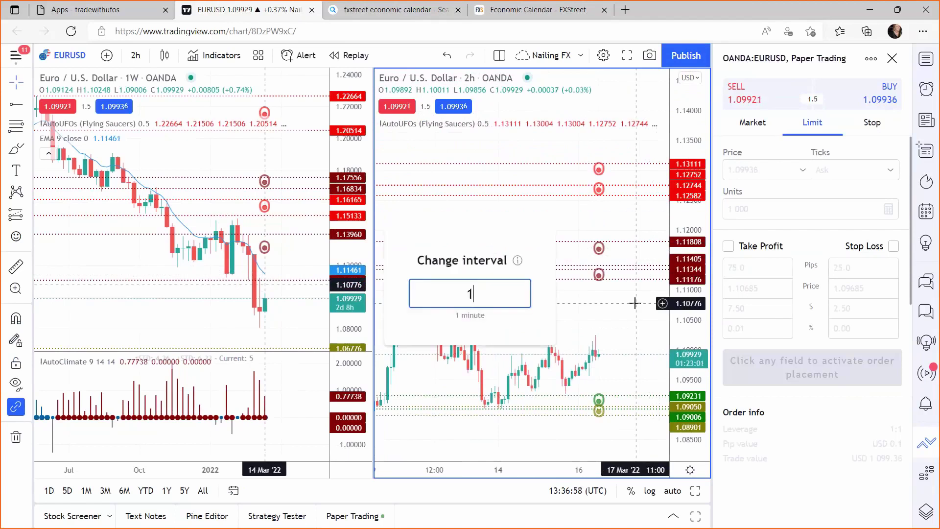
key(Return)
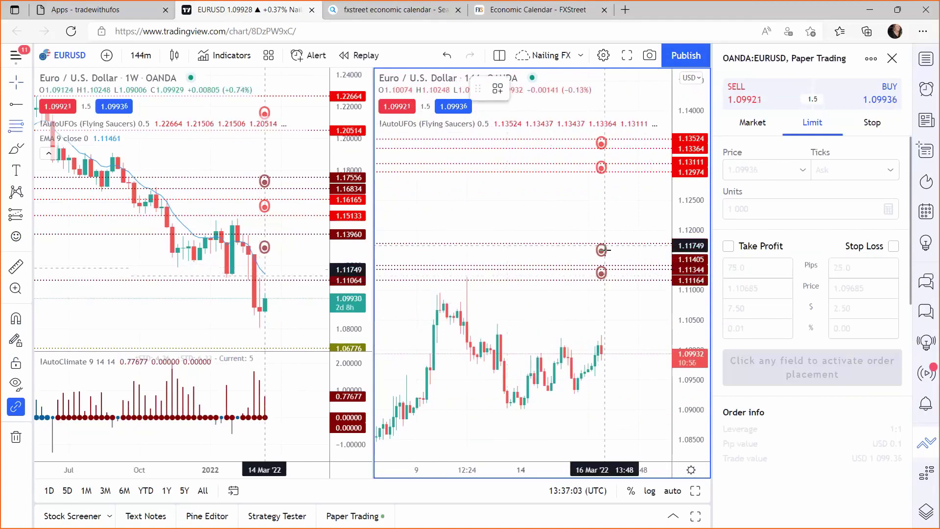
Draw a Fib retracement across the resistance levels and open its settings.
drag(552, 235, 551, 266)
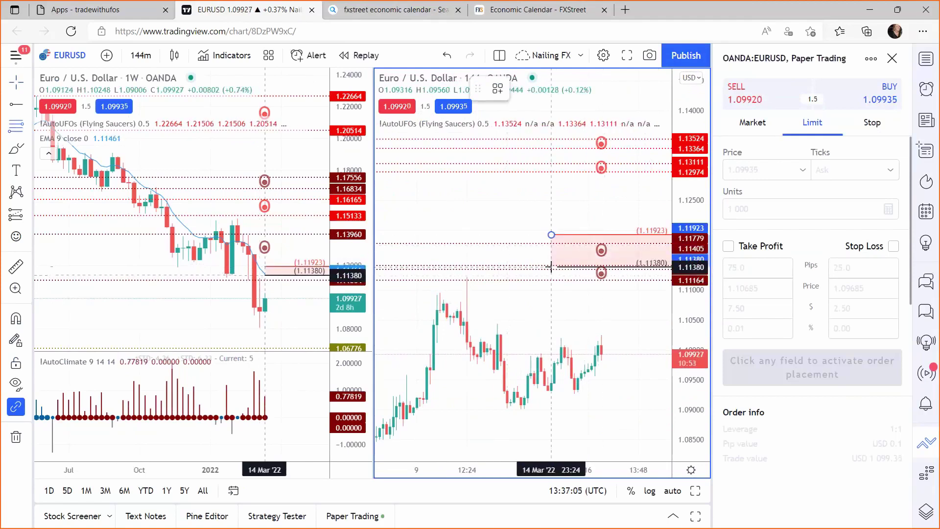
click(551, 267)
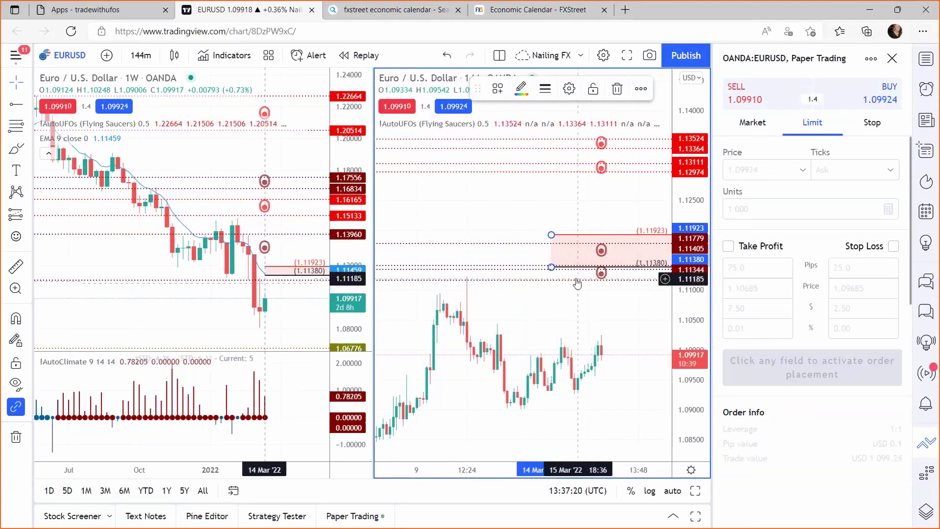
double_click(556, 237)
drag(420, 218, 334, 175)
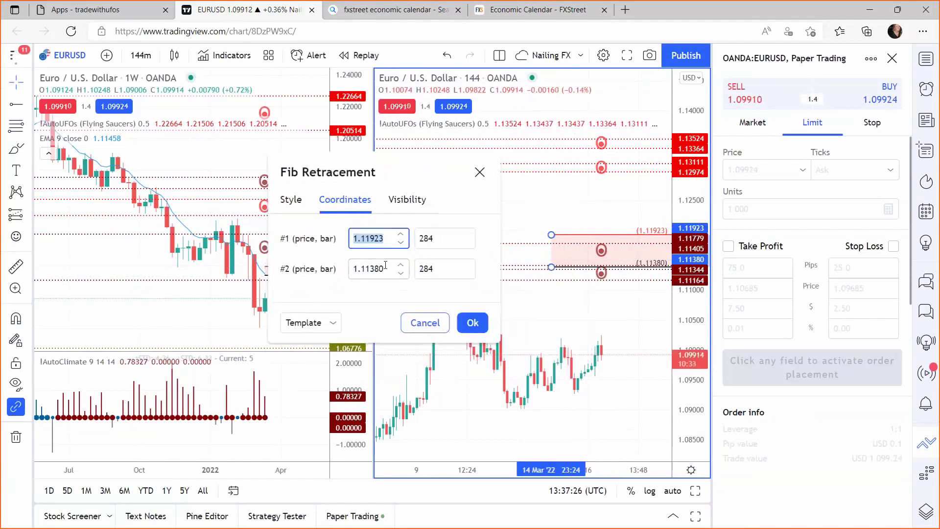
Set the Fib coordinates to 1.11400 and 1.11850 and apply them.
drag(385, 267, 371, 267)
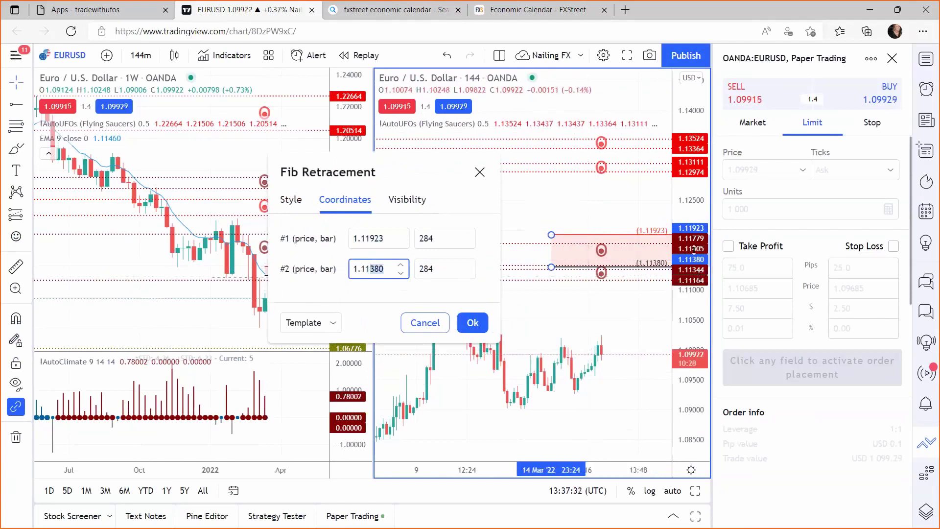
text(400)
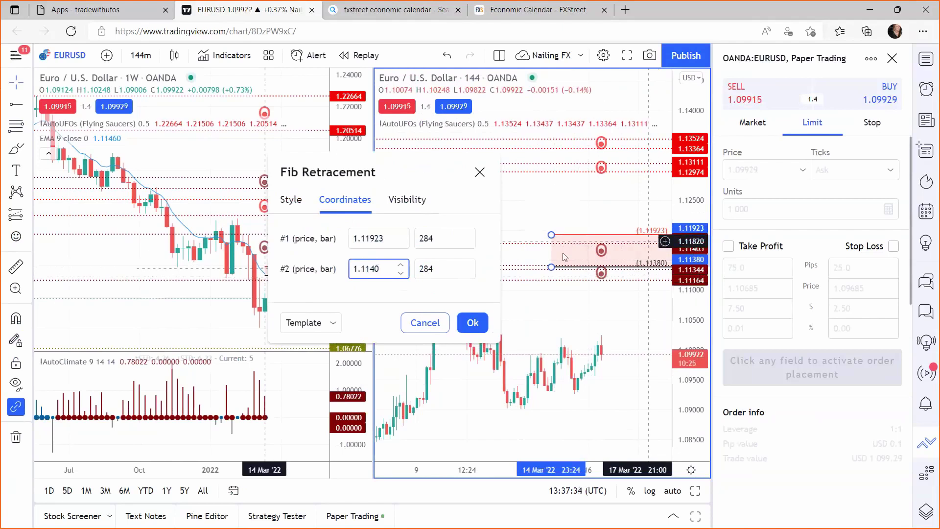
click(388, 237)
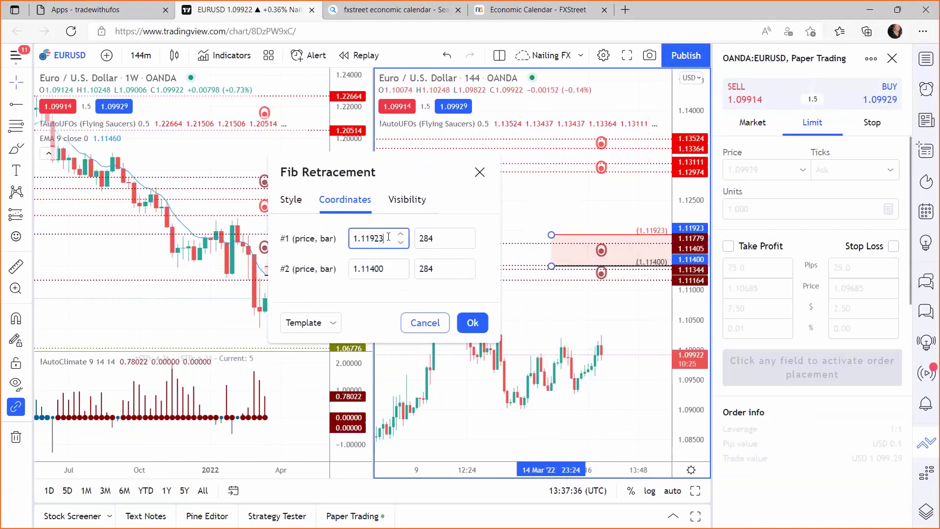
double_click(389, 237)
text(1.)
text(11)
text(179)
key(BackSpace)
key(BackSpace)
key(BackSpace)
key(BackSpace)
text(78)
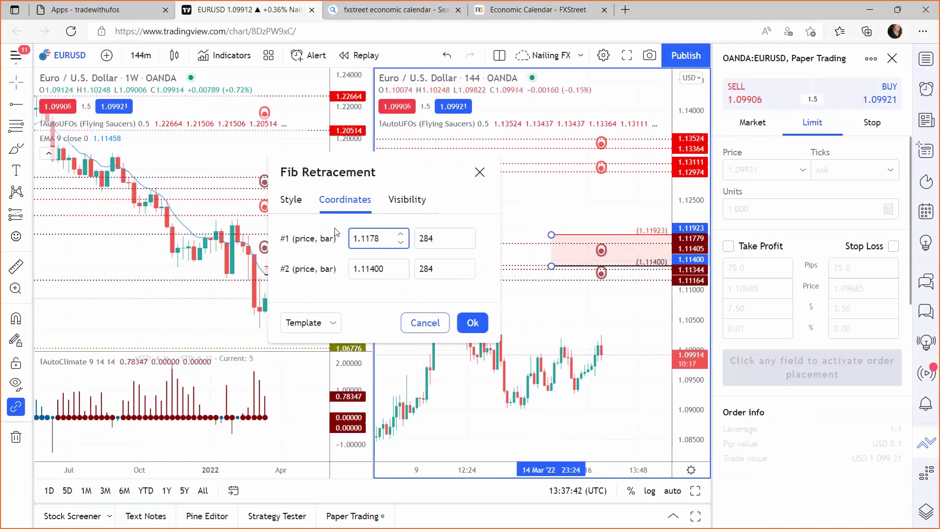
key(BackSpace)
key(BackSpace)
text(80)
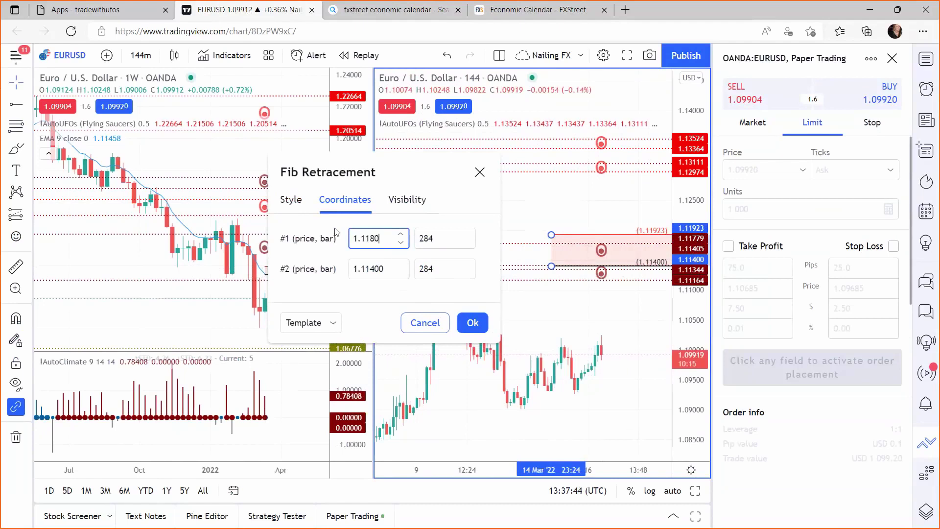
key(BackSpace)
text(5)
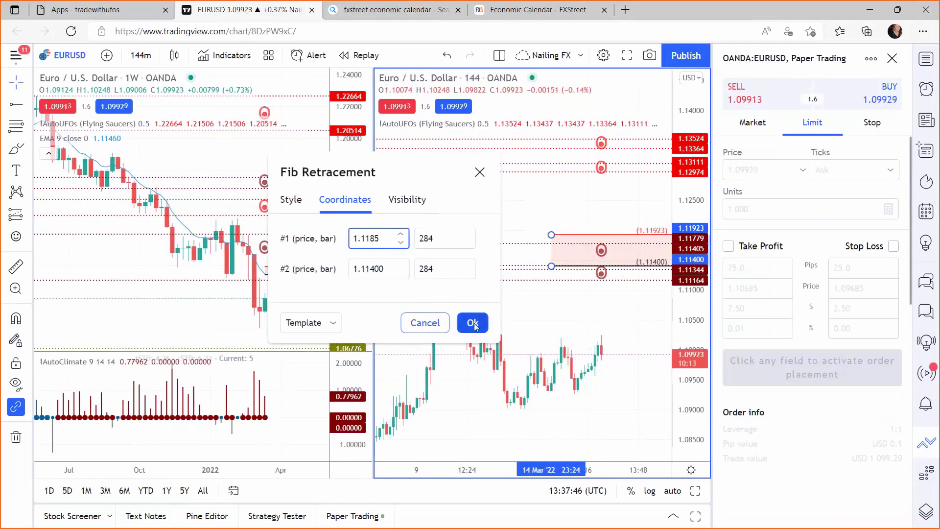
click(472, 323)
drag(528, 307, 527, 301)
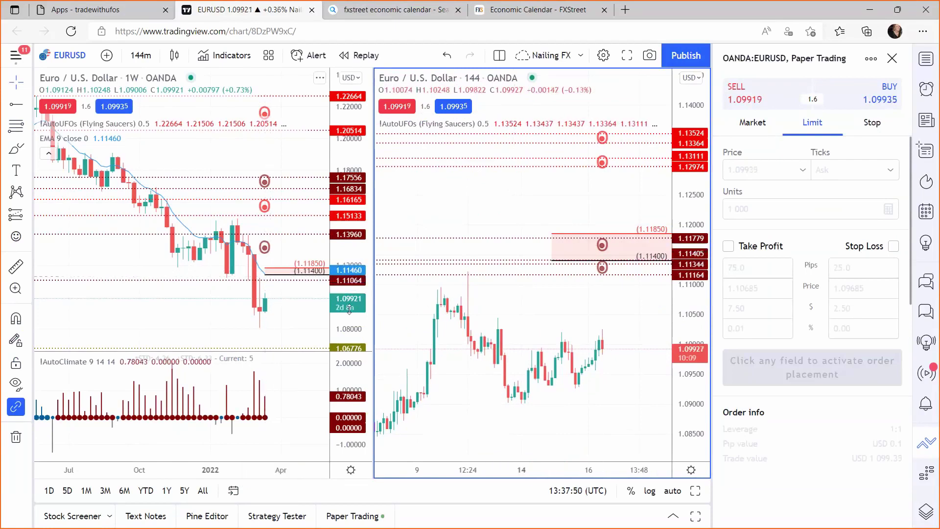
Start a EURUSD sell order from the weekly chart with limit price 1.1140.
click(279, 270)
drag(270, 226, 245, 227)
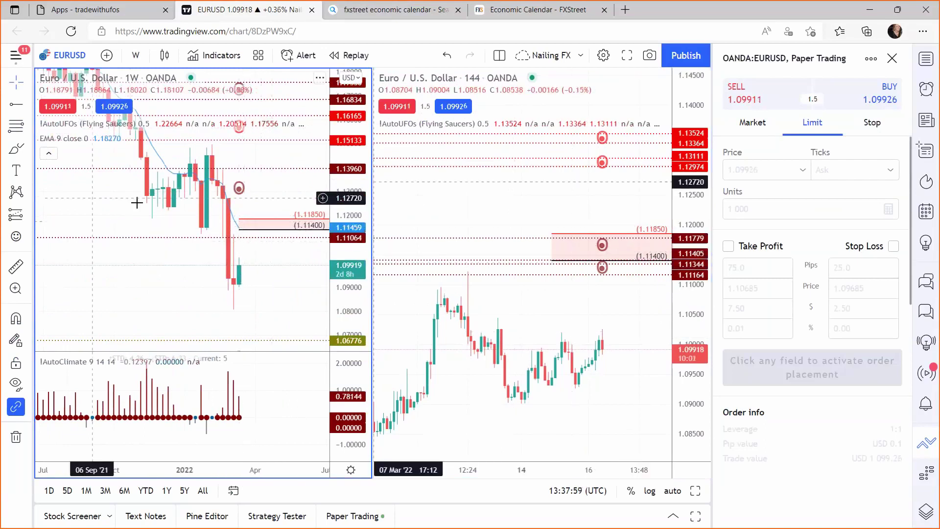
click(762, 98)
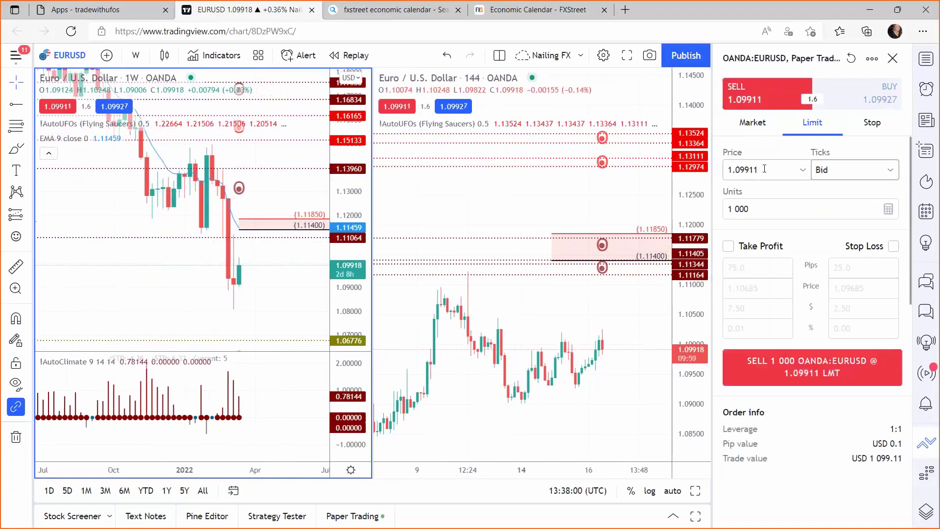
click(749, 170)
text(1.1140)
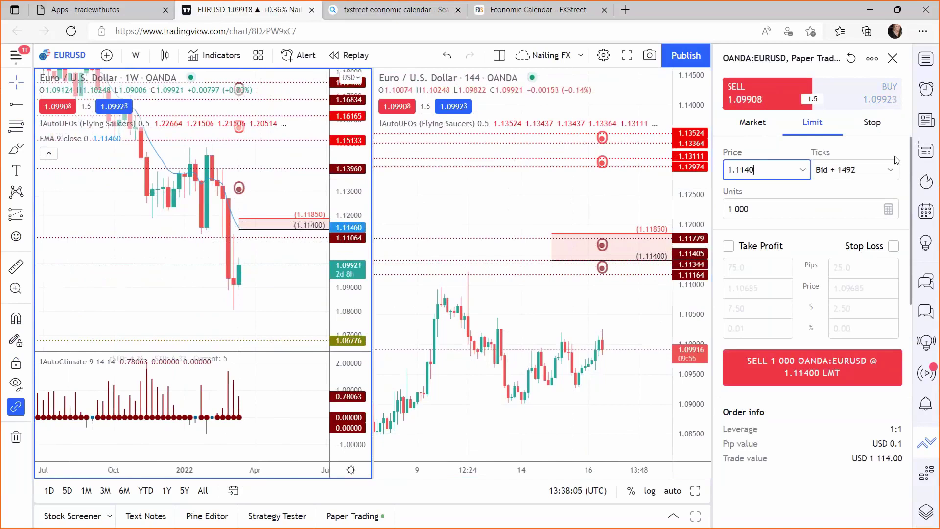
Add a 1.11850 stop loss, $50 risk, and a 45-pip take profit to the order.
click(894, 246)
drag(873, 289, 852, 288)
text(850)
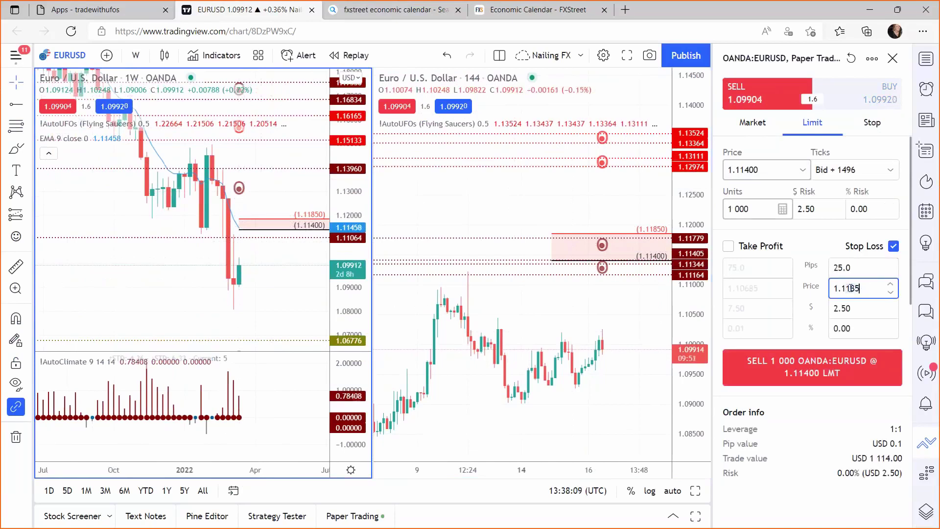
click(815, 208)
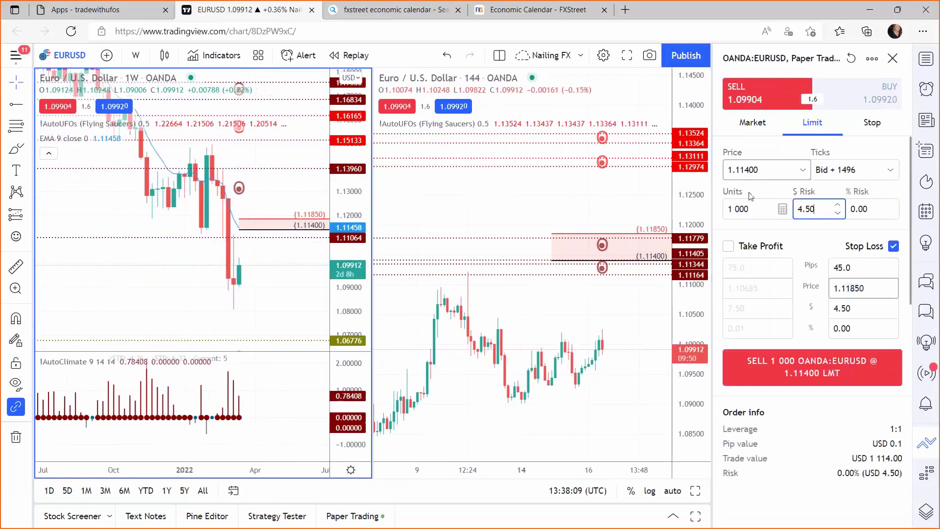
key(BackSpace)
key(BackSpace)
key(BackSpace)
key(BackSpace)
text(50)
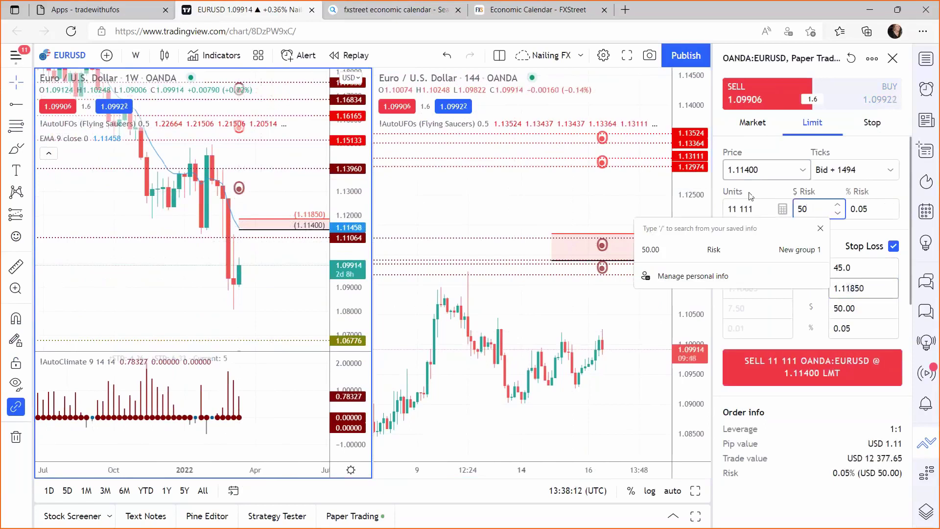
click(821, 229)
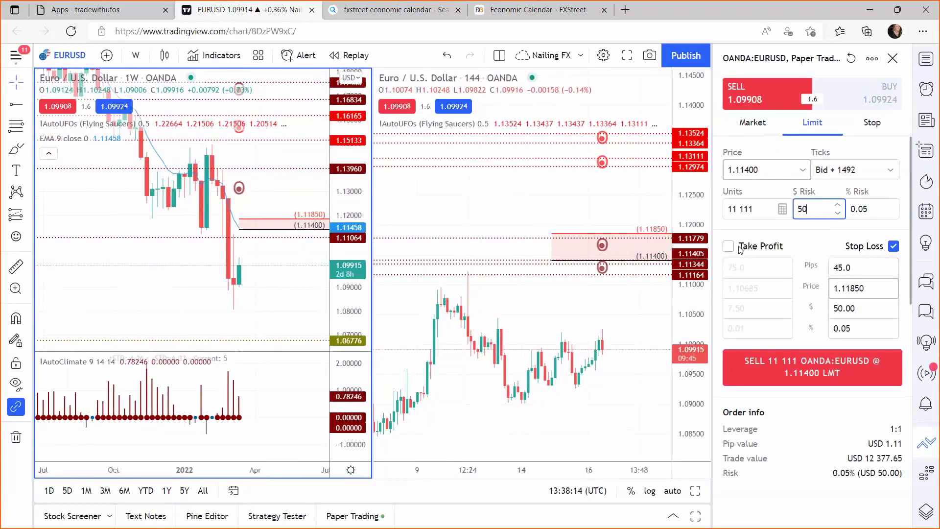
click(728, 246)
double_click(737, 268)
text(45.0)
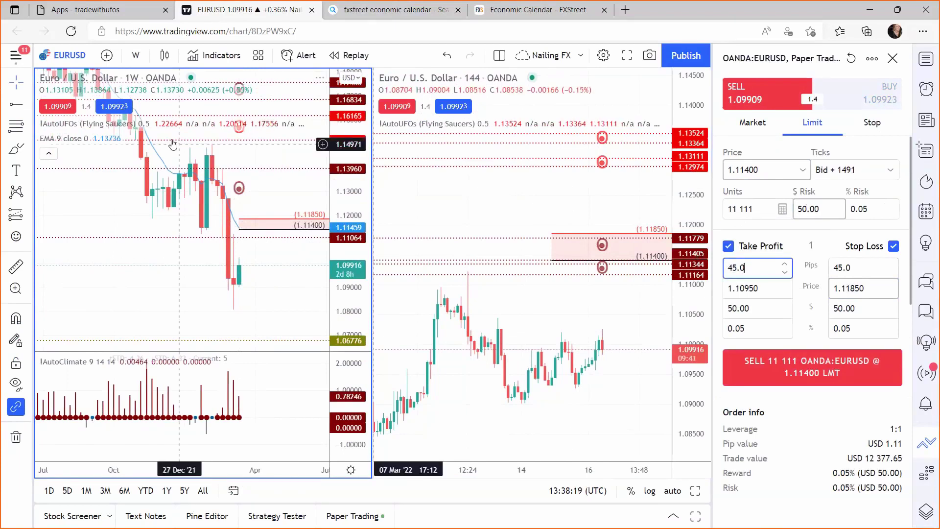
Add a horizontal ray at 1.1095 for the take-profit, then compress the weekly price scale.
key(alt+j)
double_click(564, 290)
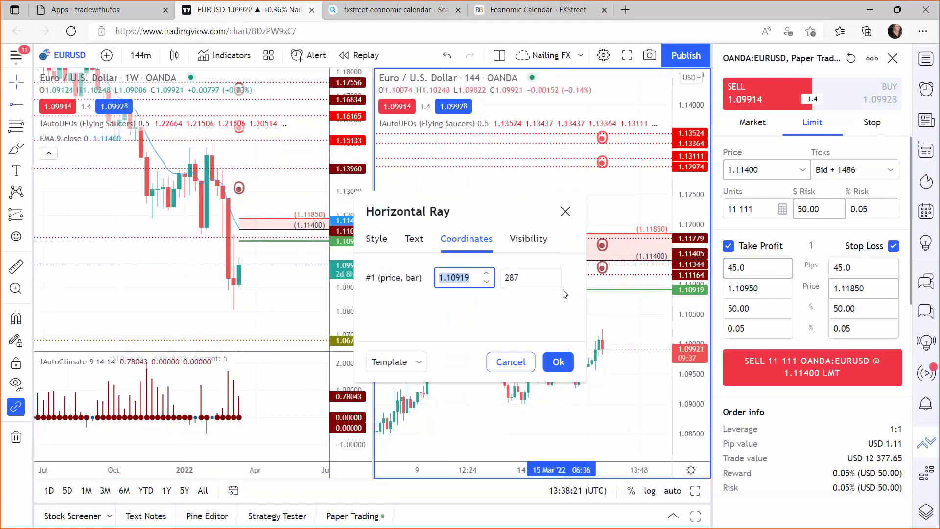
text(1.109)
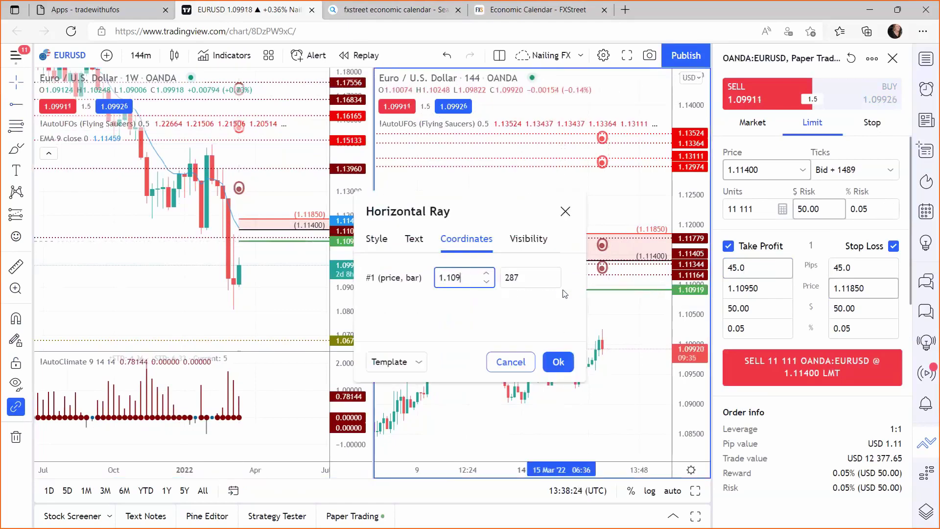
text(5)
click(558, 362)
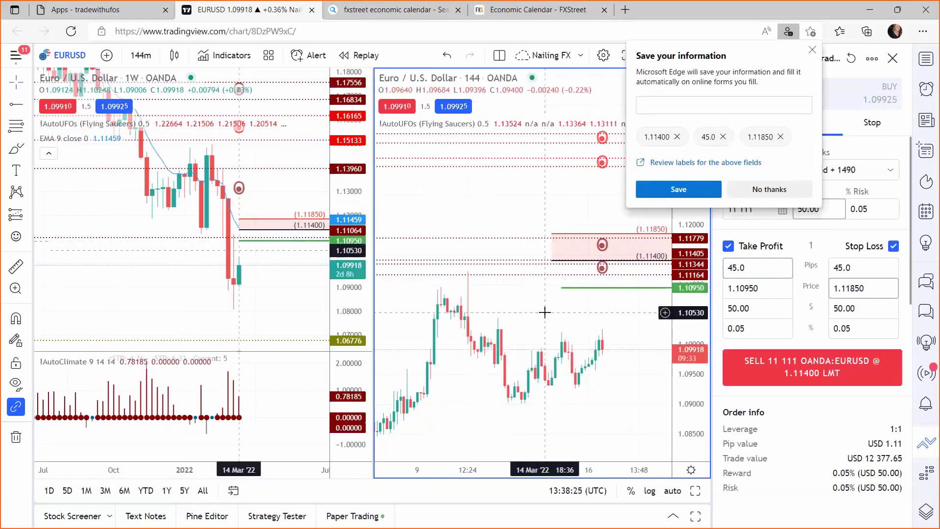
click(813, 50)
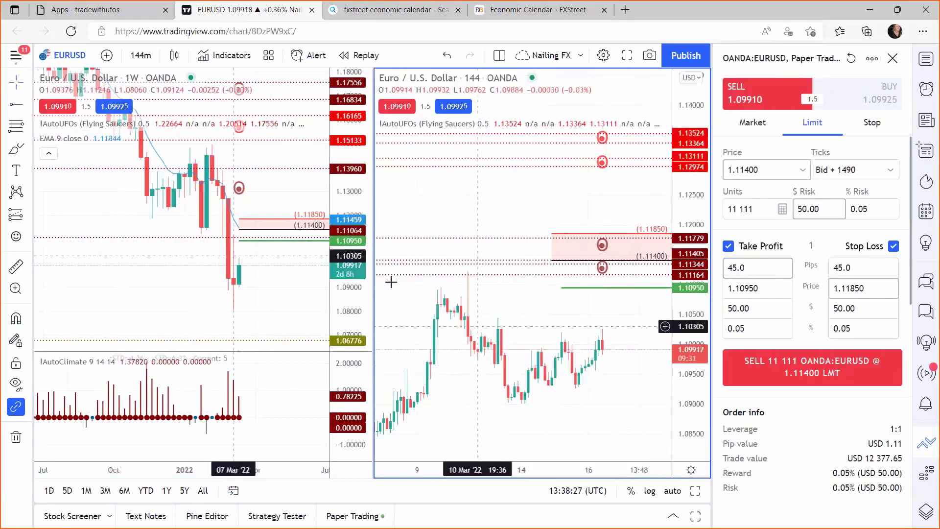
click(353, 237)
drag(354, 237, 273, 298)
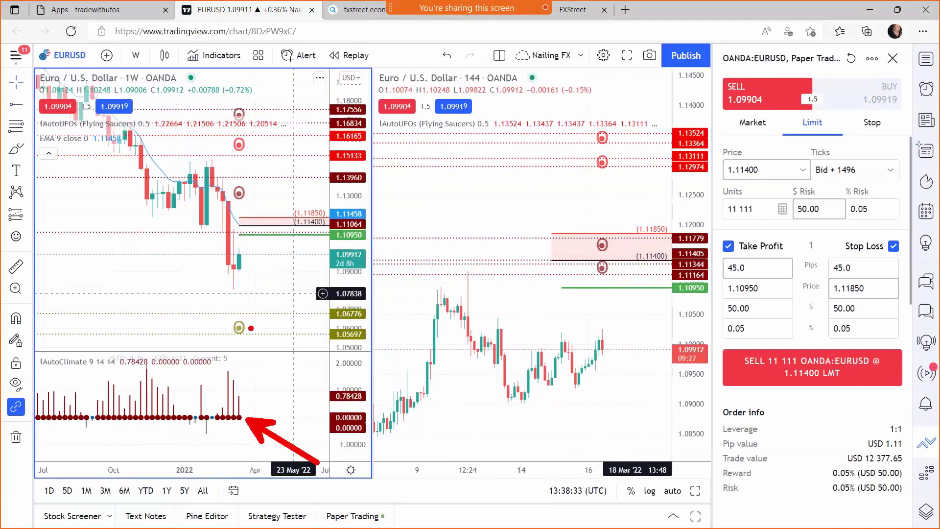
Point arrows at the indicator bars and 1.06776 level, and add a weekly horizontal ray at 1.068.
drag(239, 404, 239, 338)
drag(281, 351, 333, 318)
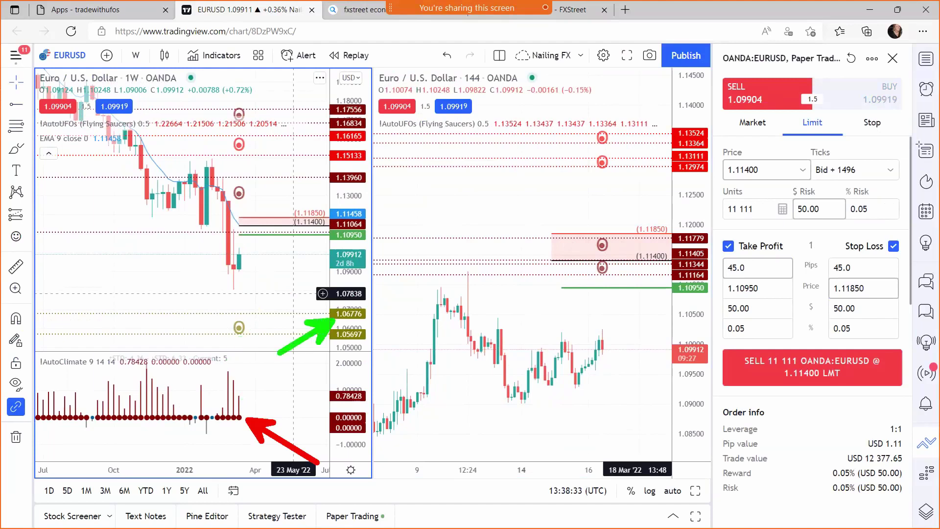
click(16, 104)
click(244, 306)
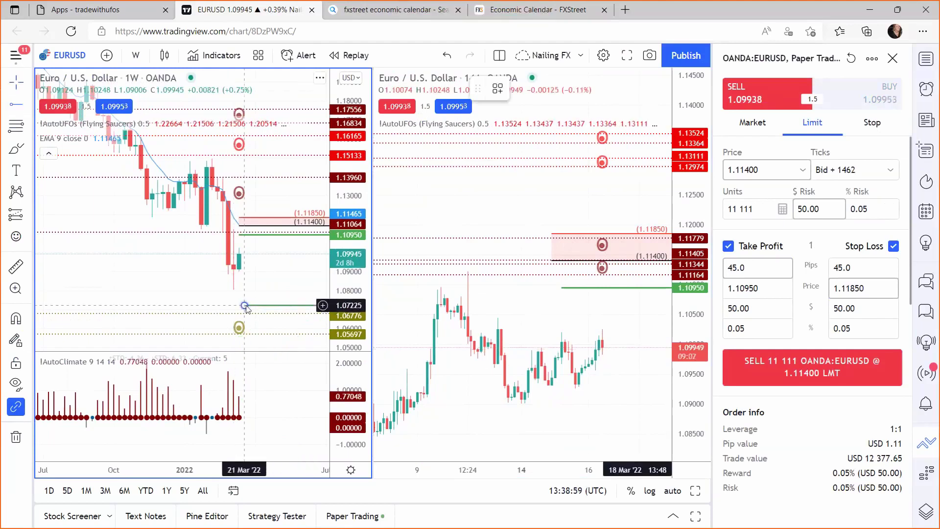
double_click(246, 306)
drag(466, 224, 515, 223)
text(1.067)
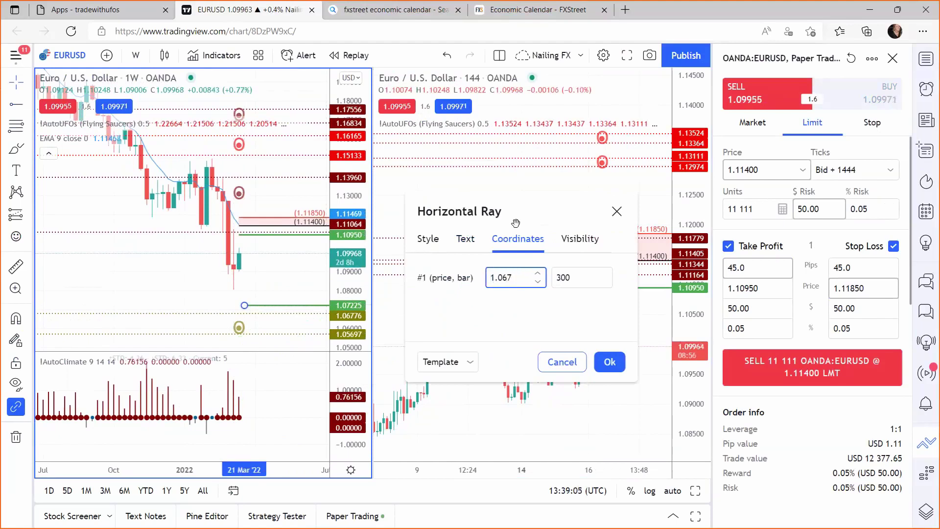
key(BackSpace)
text(80)
click(610, 361)
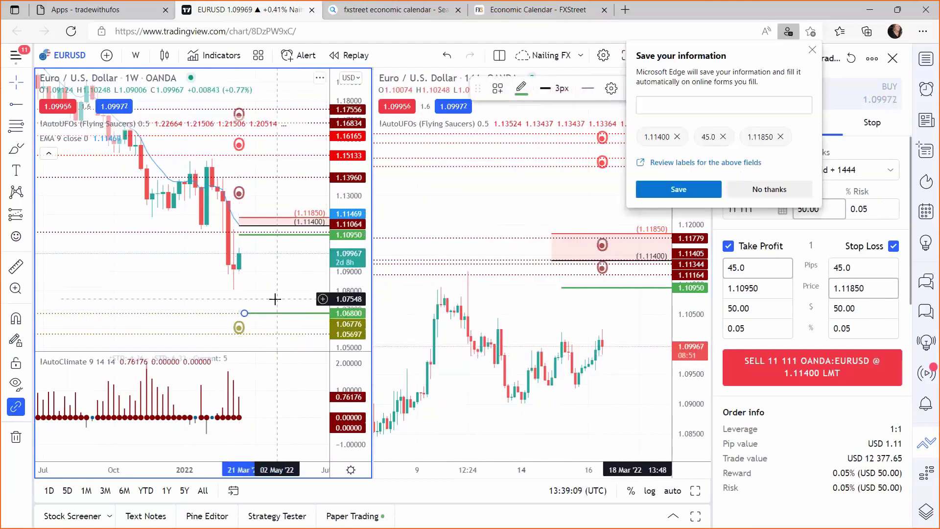
Submit the 1.11400 EURUSD sell limit order and select the price for a new order.
click(769, 189)
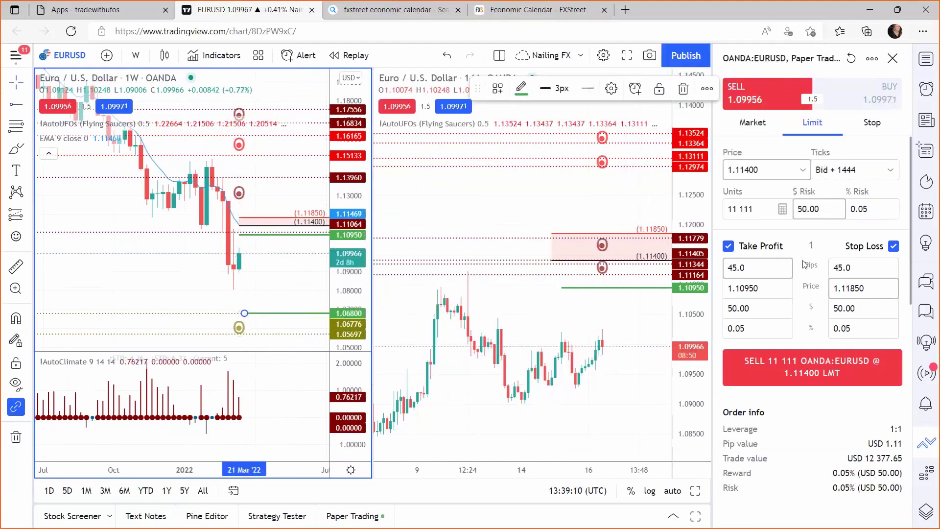
click(806, 375)
double_click(768, 170)
Send a second sell limit at 1.1140 with stop loss enabled and take profit 1.0680.
text(1.1140)
click(885, 248)
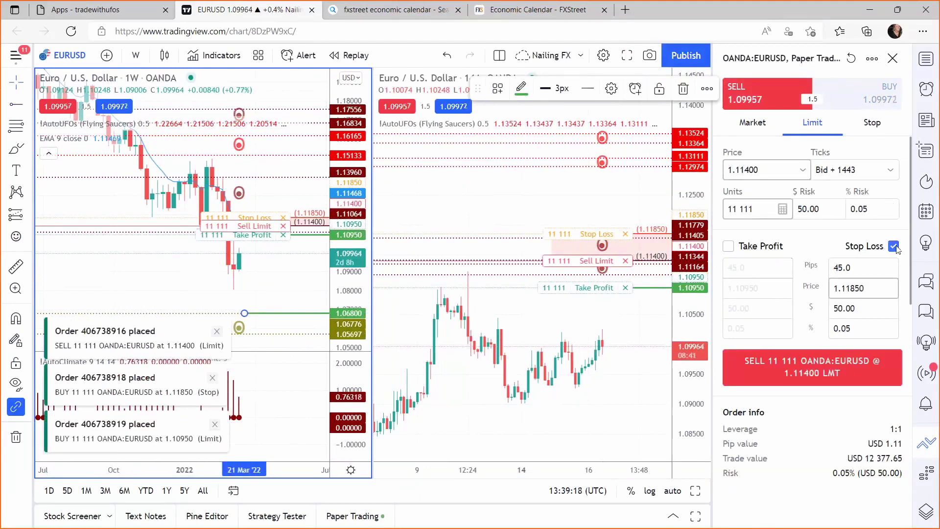
click(729, 246)
double_click(749, 288)
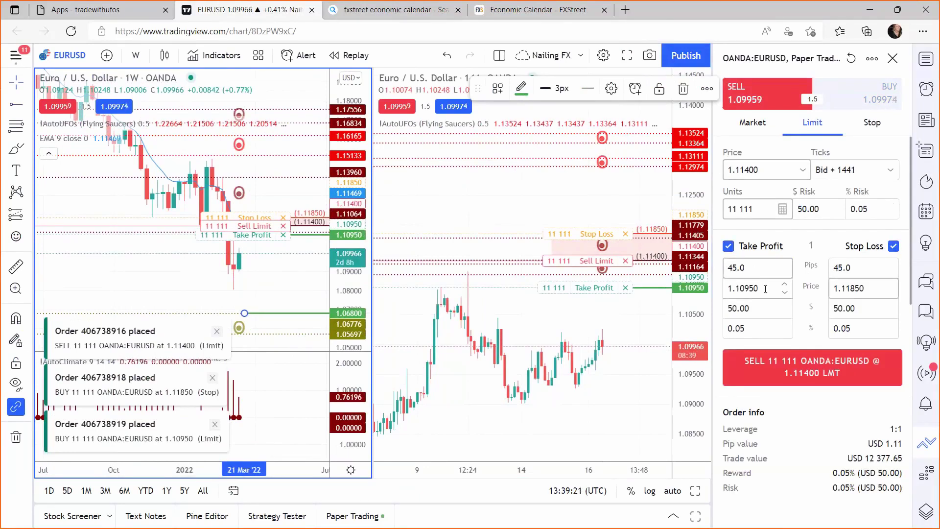
text(1.0680)
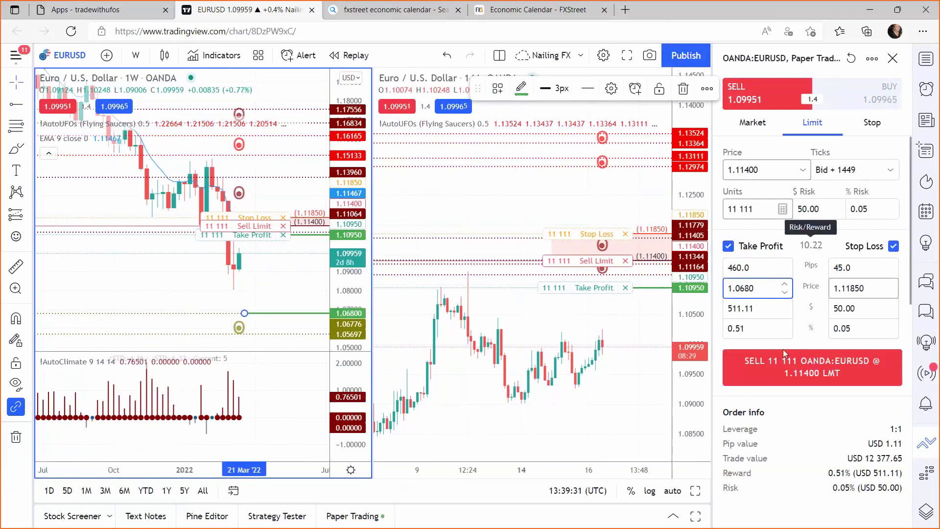
click(775, 368)
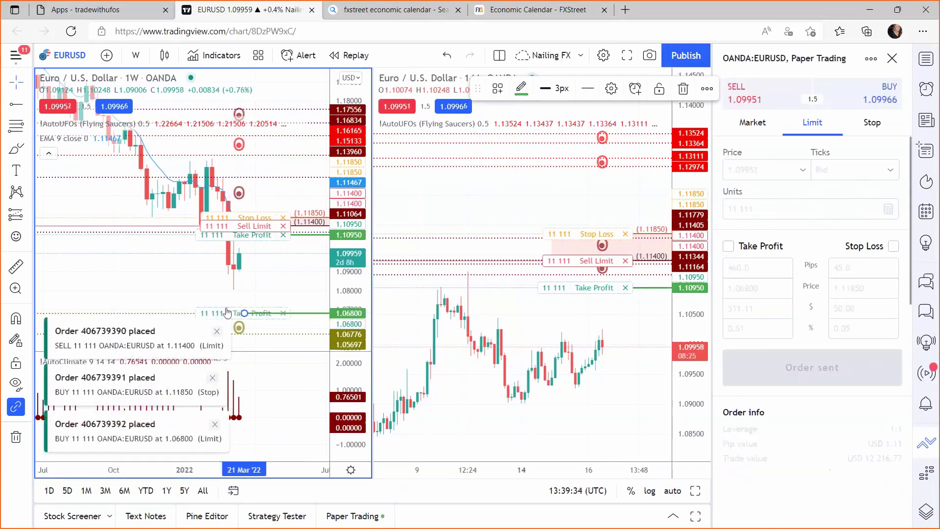
Pan the 144-minute chart and sketch rising strokes from the latest candle to the Sell Limit.
click(555, 311)
drag(555, 310, 439, 310)
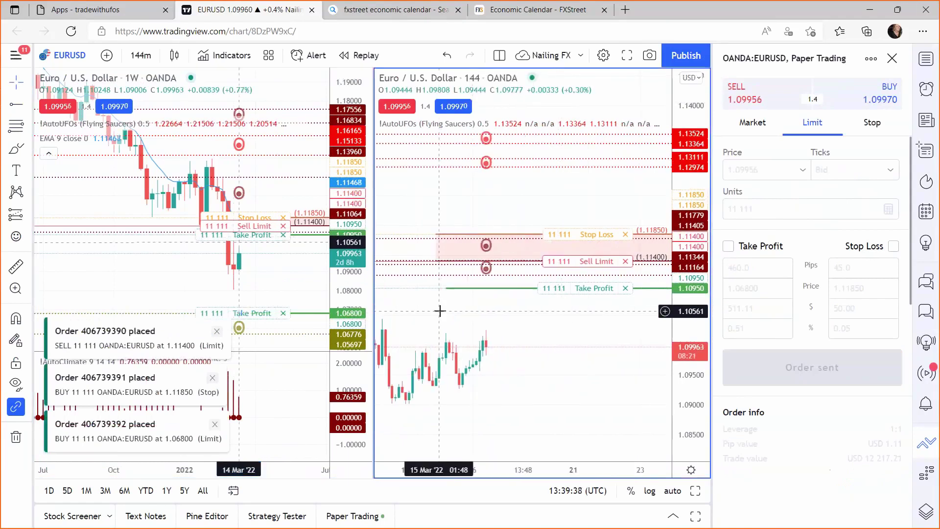
mouse_move(488, 342)
mouse_down()
mouse_move(503, 257)
mouse_move(527, 290)
mouse_move(560, 206)
mouse_up()
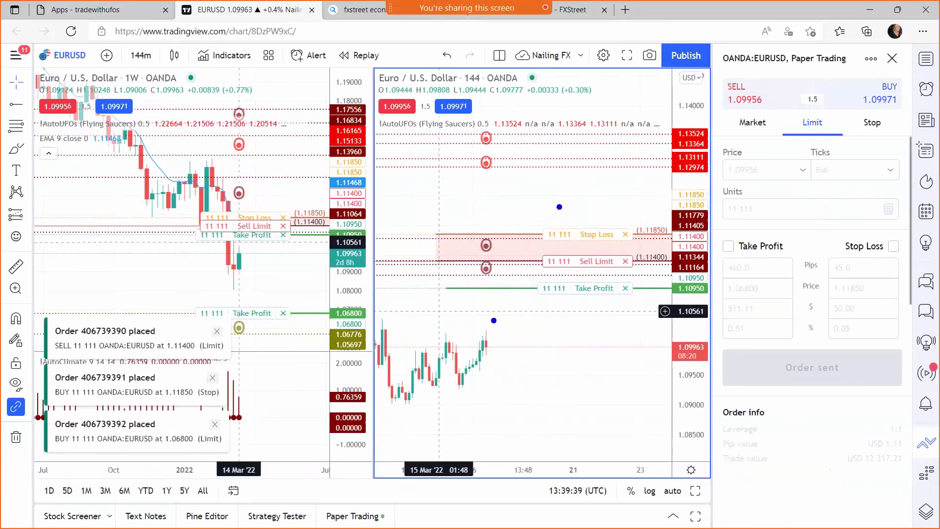
drag(487, 343, 493, 188)
mouse_move(485, 344)
mouse_down()
mouse_move(509, 253)
mouse_move(543, 322)
mouse_move(613, 399)
mouse_move(669, 500)
mouse_up()
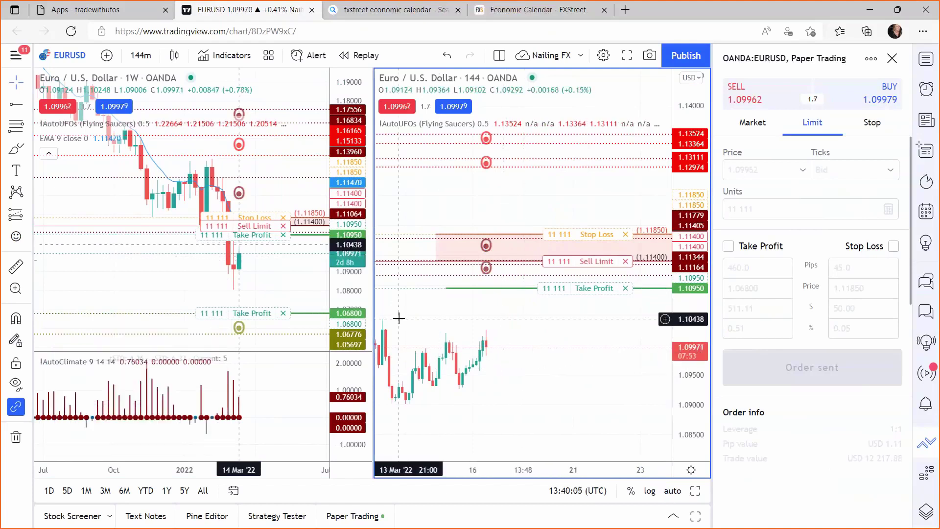
Pan and stretch the weekly chart, then sketch more rising strokes up to the Sell Limit line.
drag(271, 279, 172, 252)
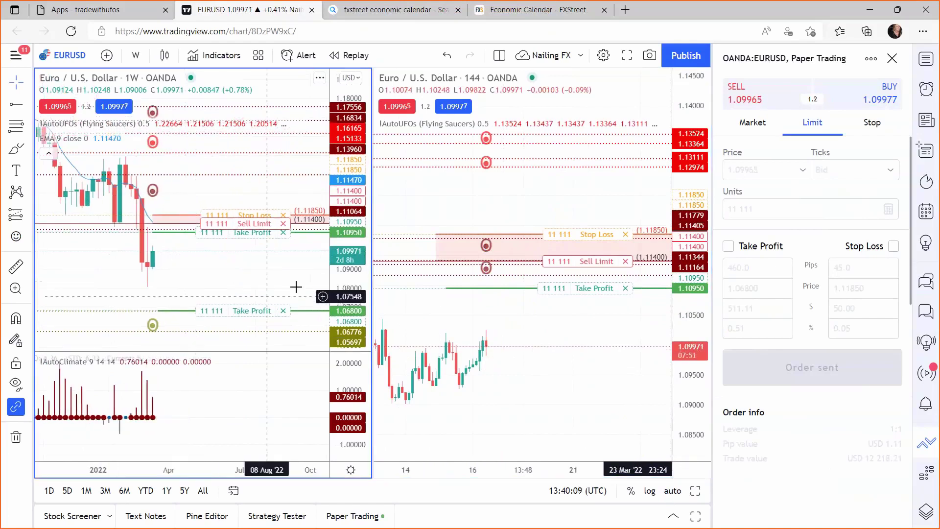
drag(348, 275, 349, 201)
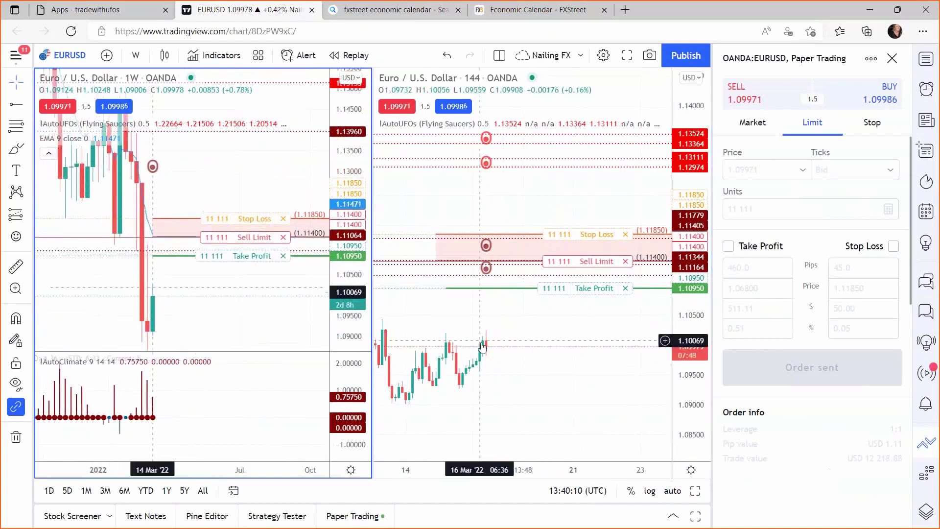
drag(484, 344, 503, 258)
mouse_move(151, 235)
mouse_down()
mouse_move(171, 199)
mouse_move(338, 202)
mouse_up()
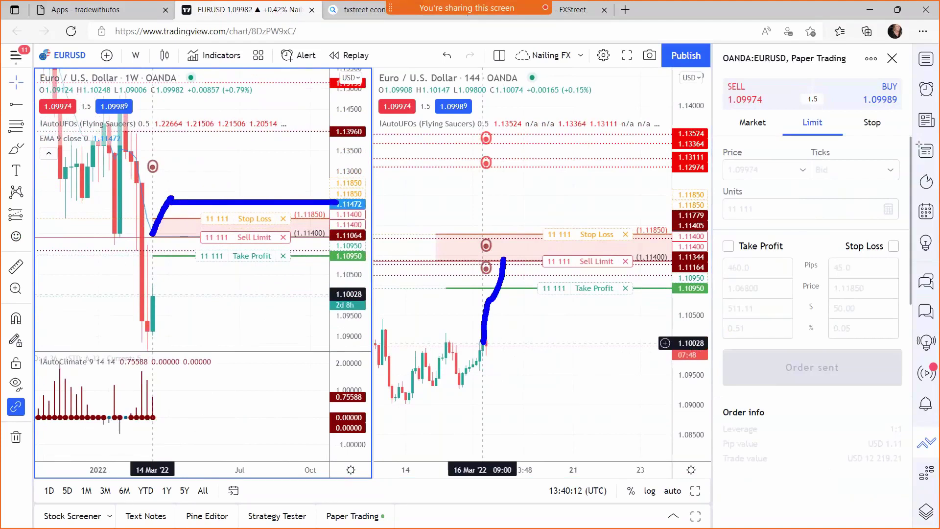
click(542, 262)
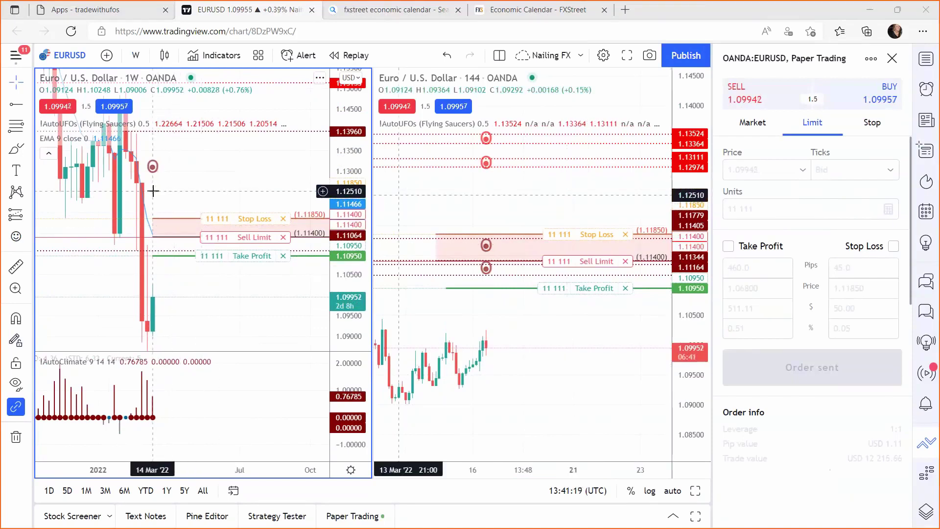
Pan the weekly EURUSD chart to show earlier candles.
drag(153, 191, 209, 185)
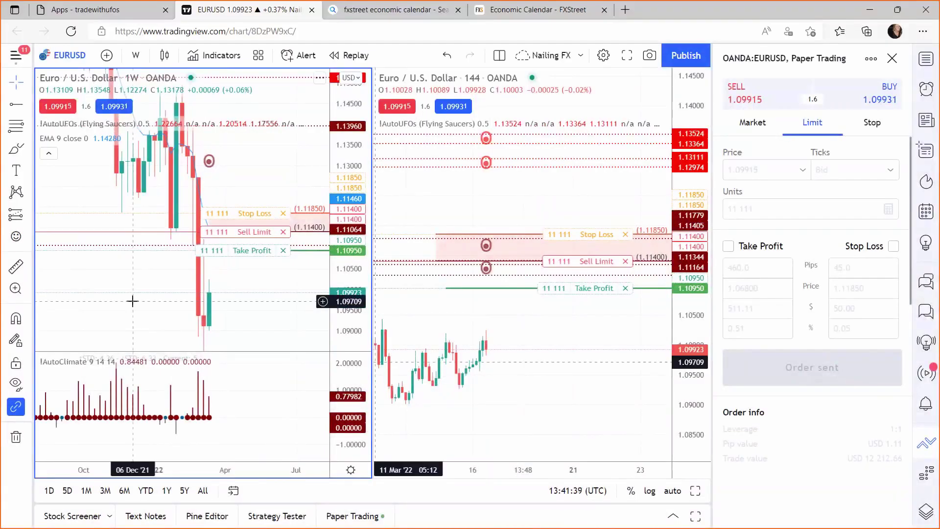
Cycle the left weekly chart through NZDJPY, GBPNZD and CHFNZD via Symbol Search.
text(NZ)
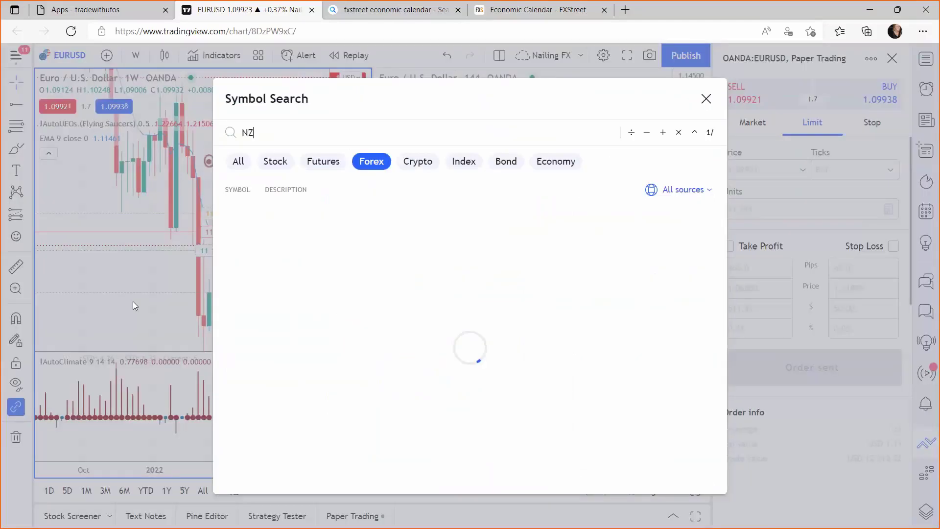
text(DJPY)
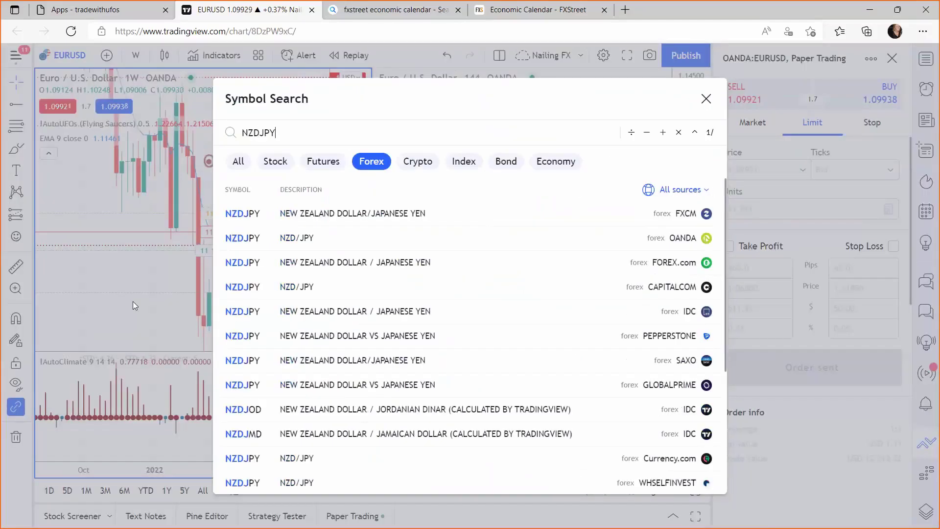
click(281, 214)
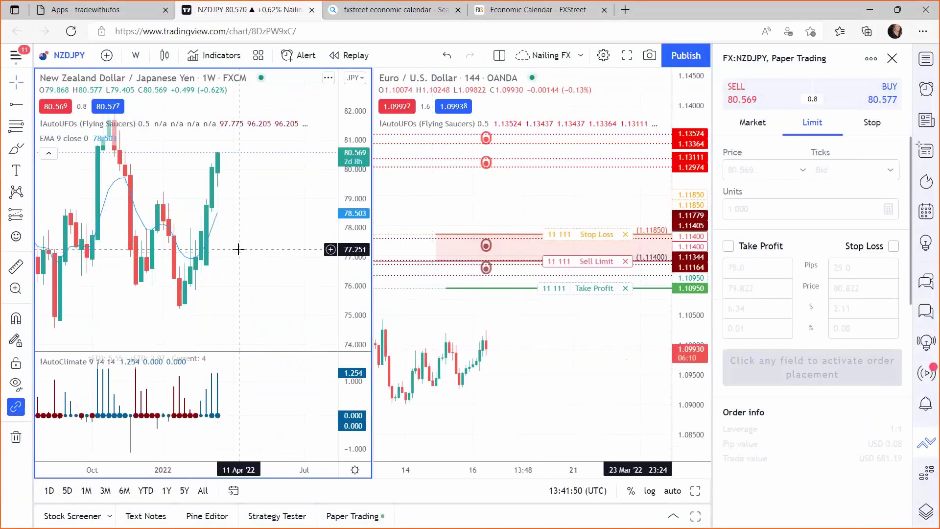
text(GBPNZD)
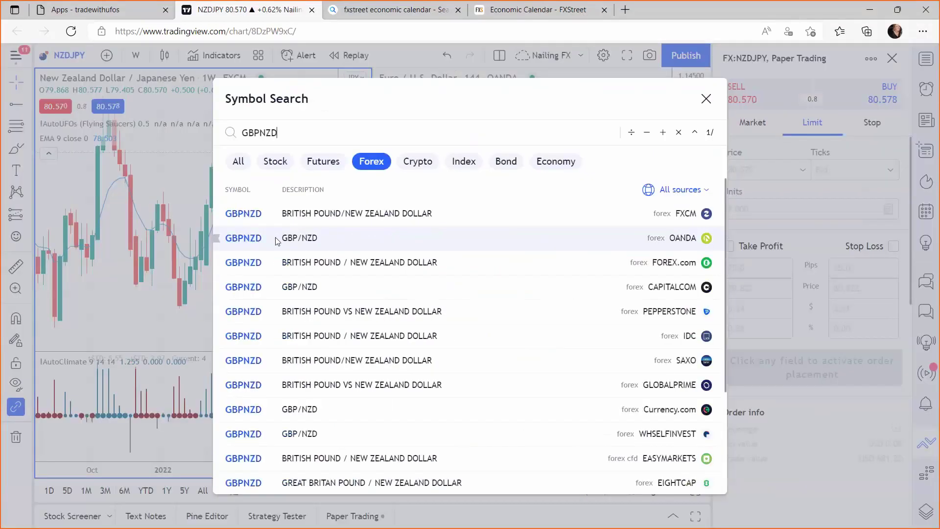
key(Return)
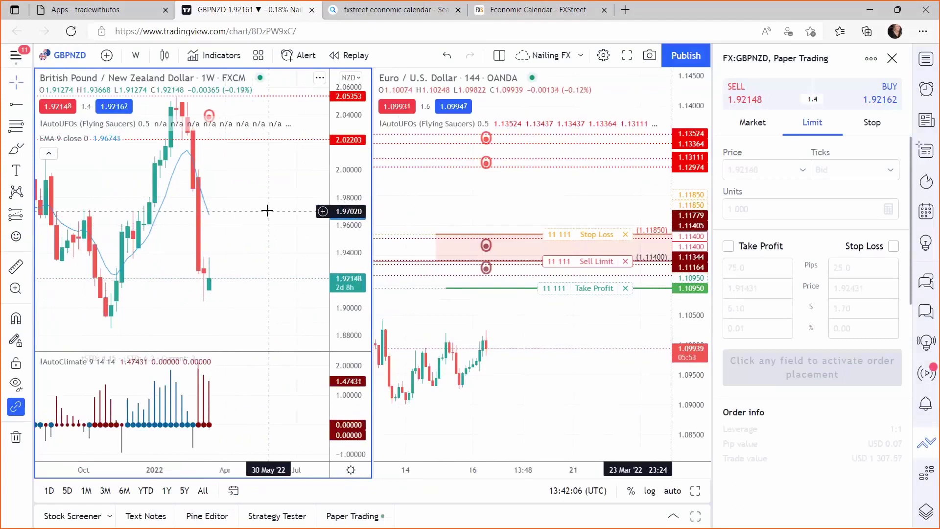
text(CHFNZD)
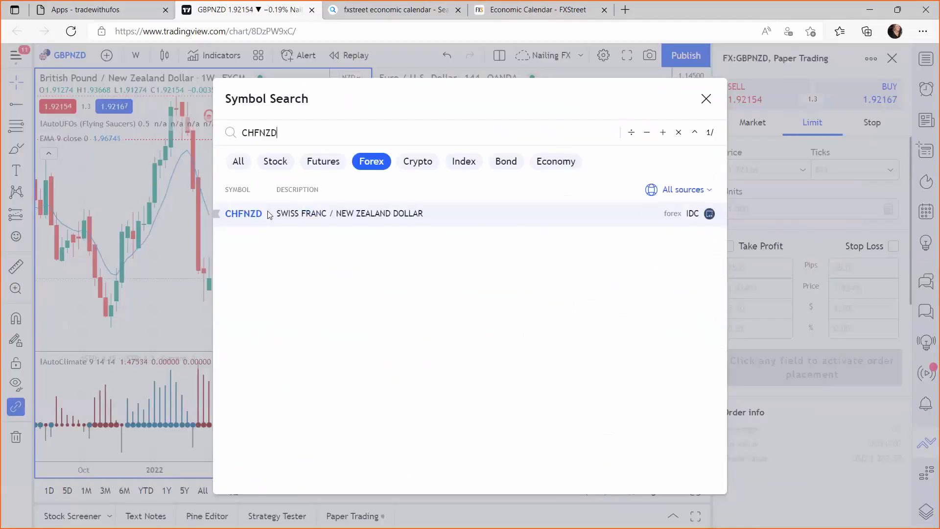
click(269, 213)
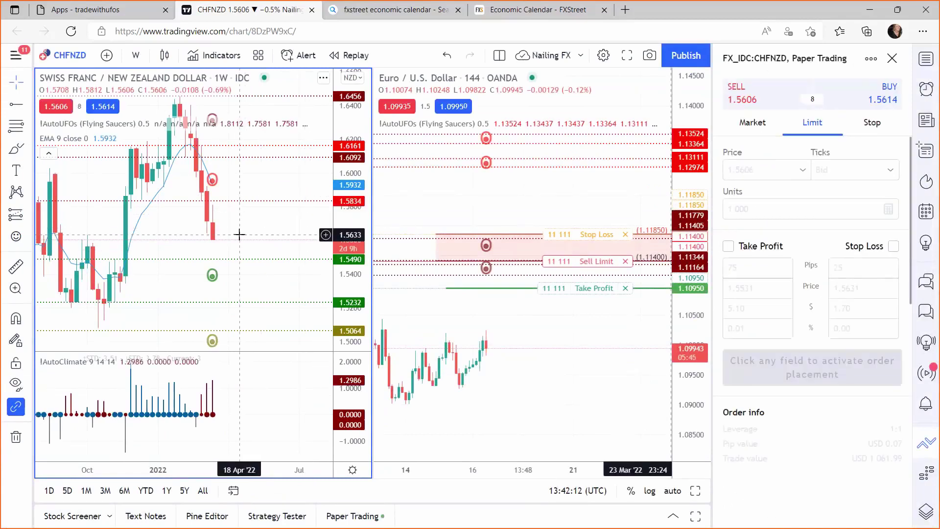
Load CHFJPY on the weekly chart, trying OANDA first, then settling on FXCM's CHFJPY.
text(CHFJPY)
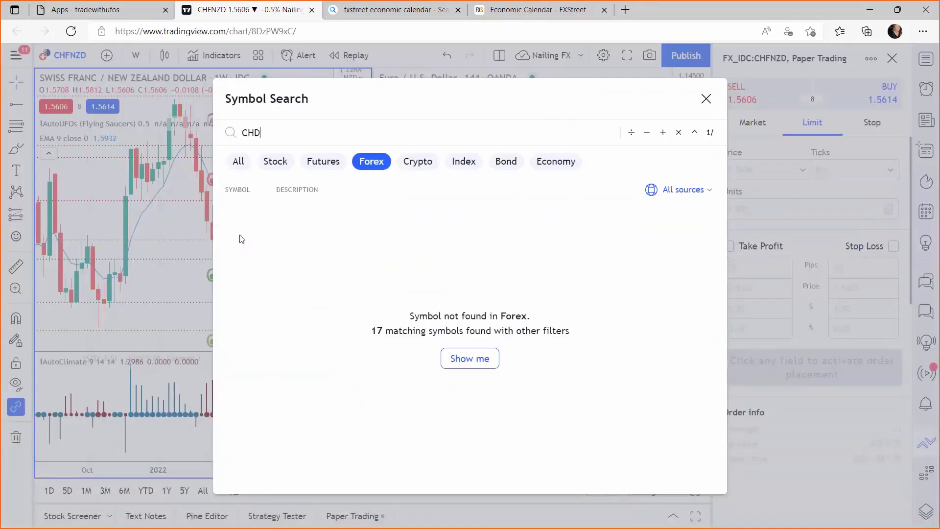
key(BackSpace)
click(240, 239)
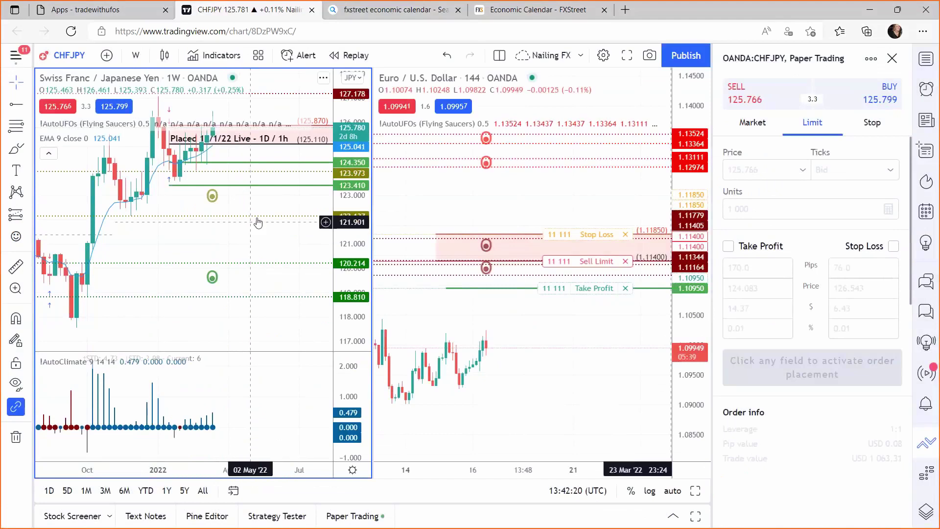
text(CHFJPY)
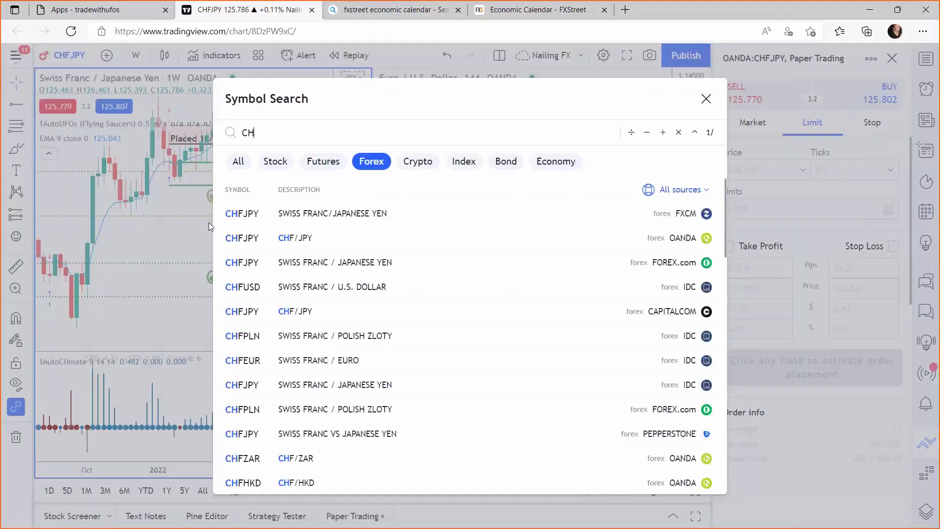
click(274, 218)
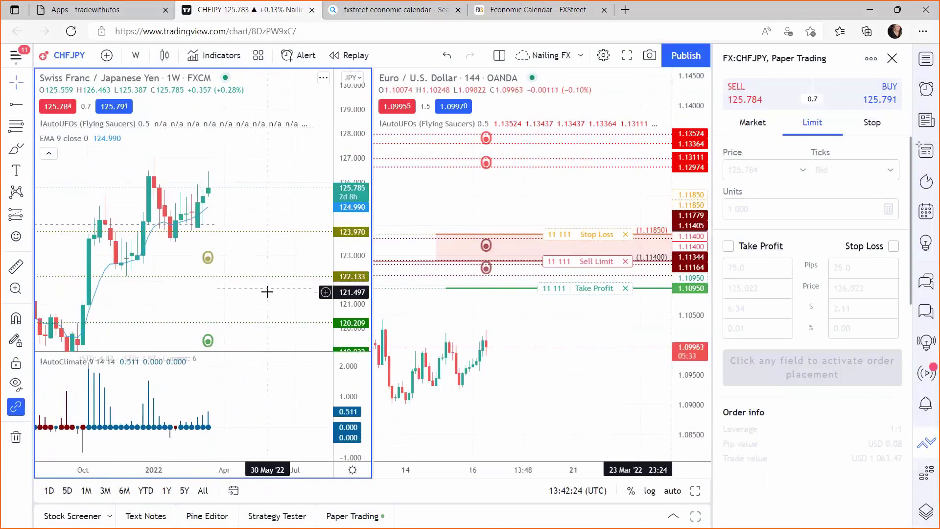
click(421, 211)
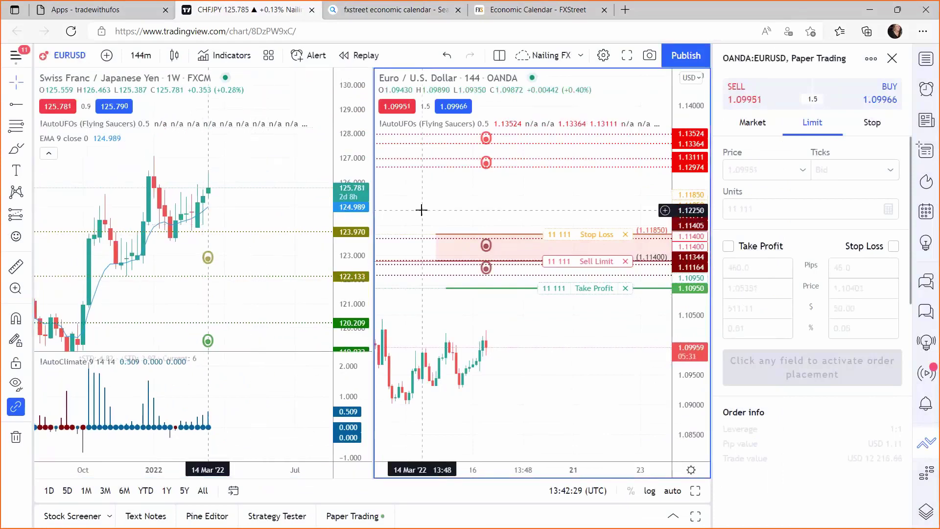
text(CHFJPY)
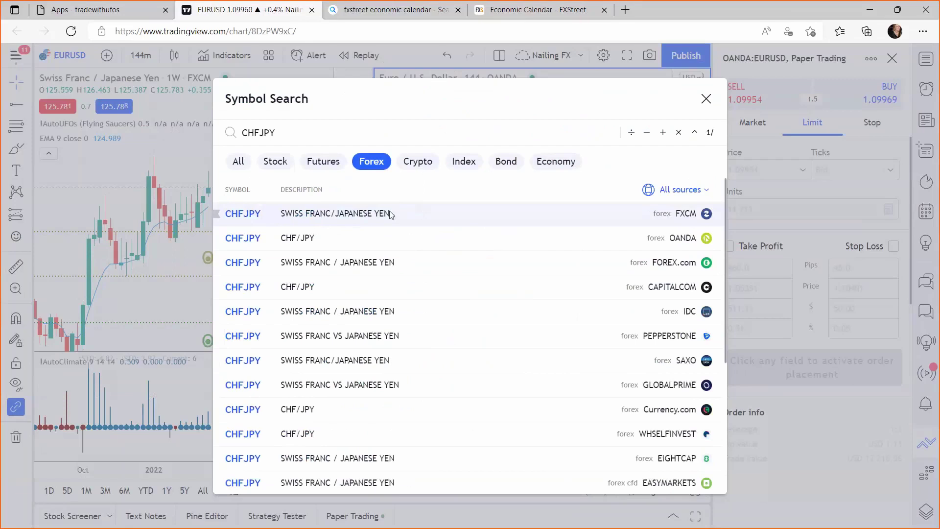
click(389, 213)
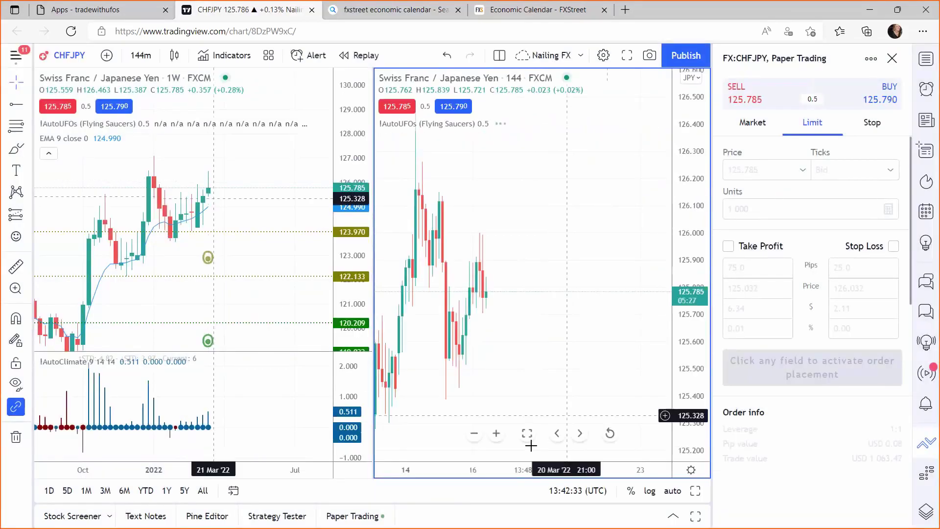
drag(535, 470, 492, 470)
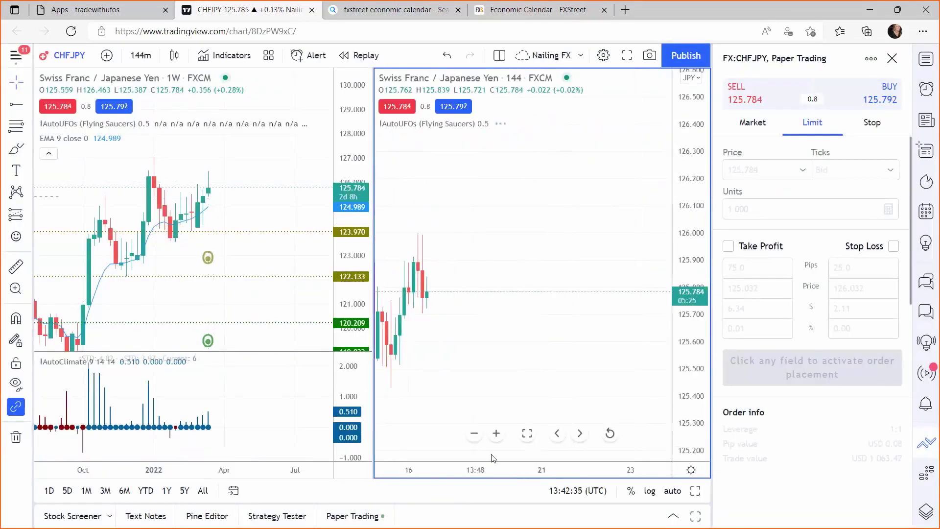
drag(430, 372, 625, 310)
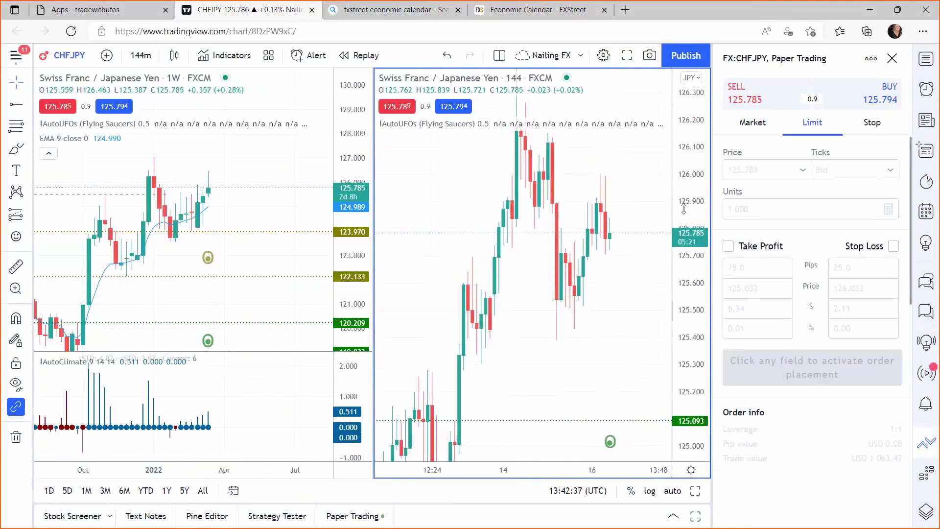
drag(685, 217, 686, 255)
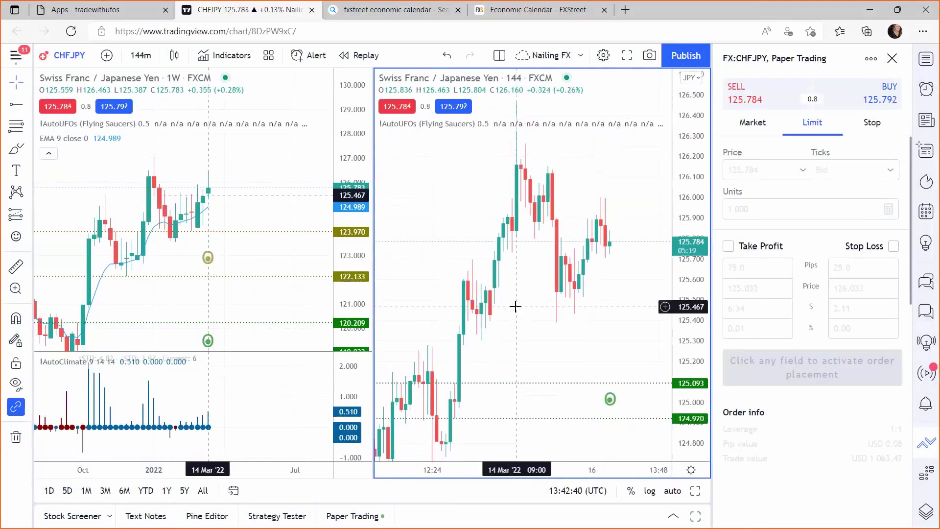
text(1h)
key(Return)
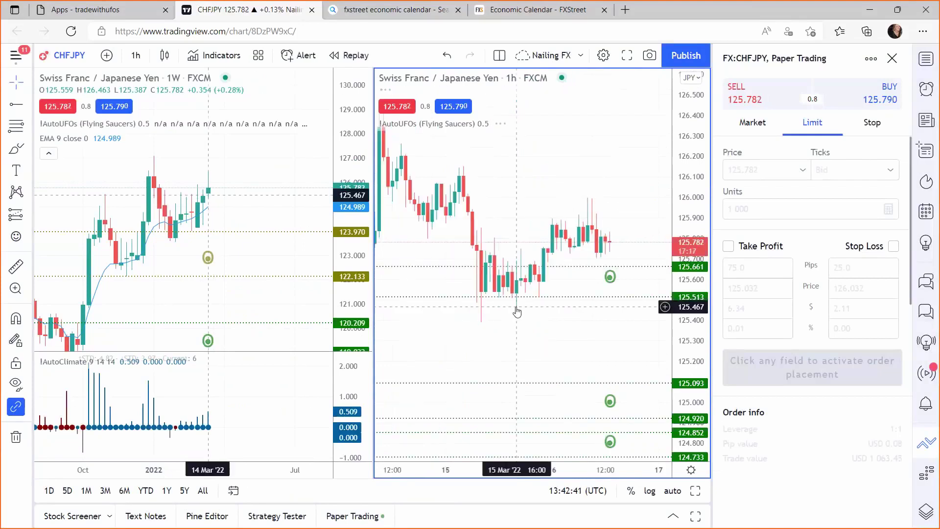
drag(692, 216, 687, 163)
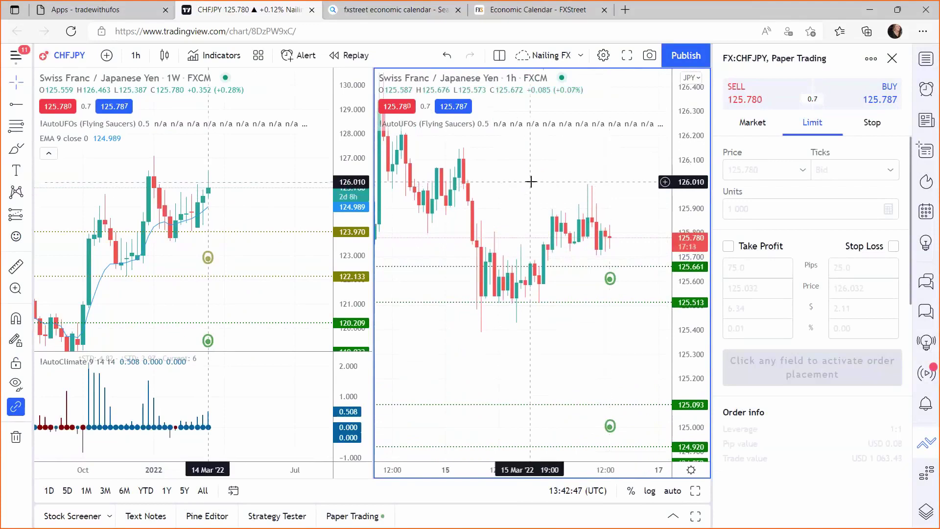
text(2h)
key(Return)
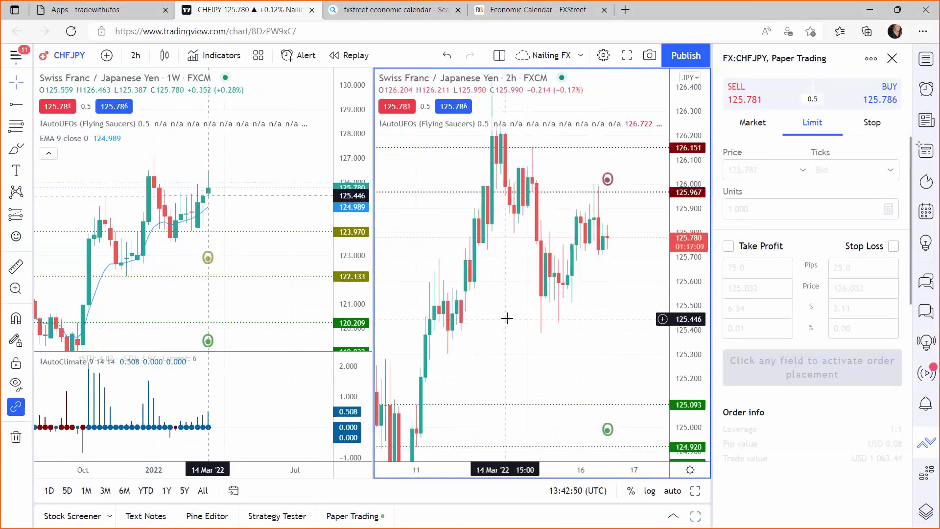
text(144)
key(Return)
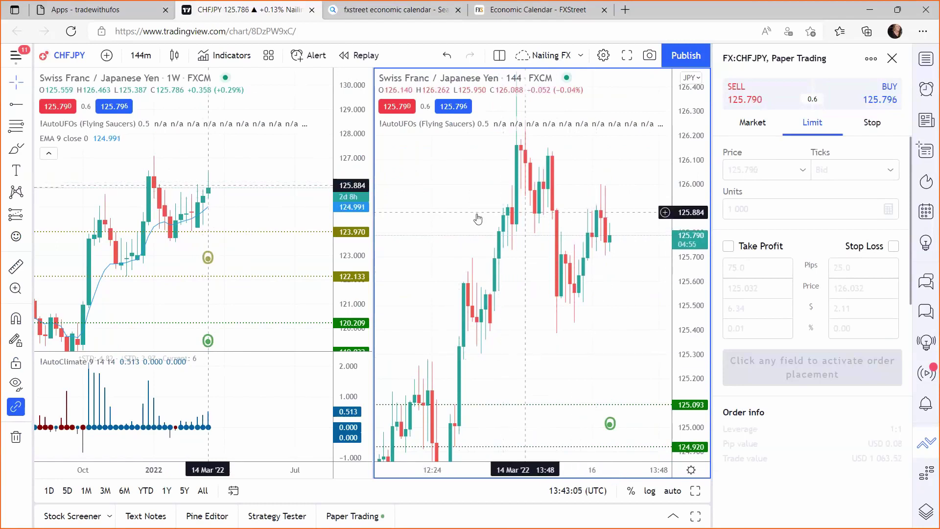
Load Coinbase's BTCUSD (Bitcoin / U.S. Dollar) on both the left and right charts.
click(273, 200)
text(BTCU)
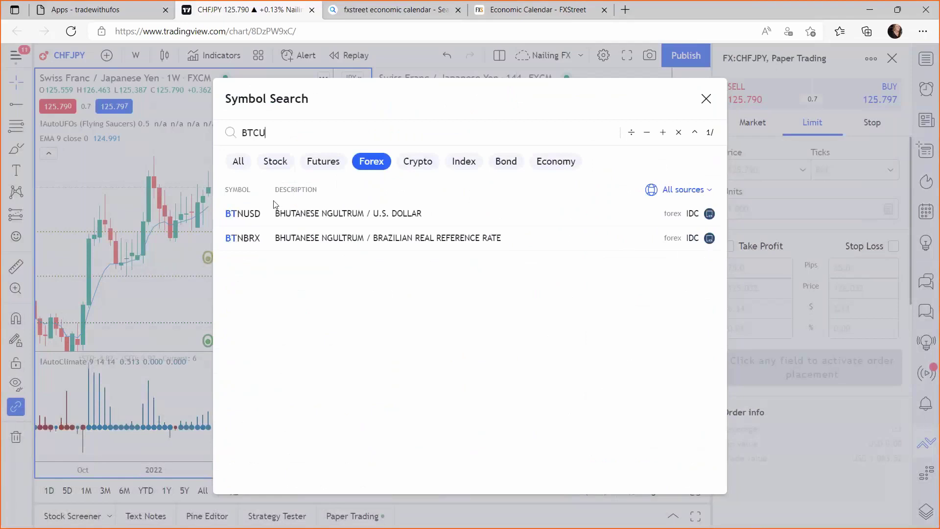
text(SD)
key(Tab)
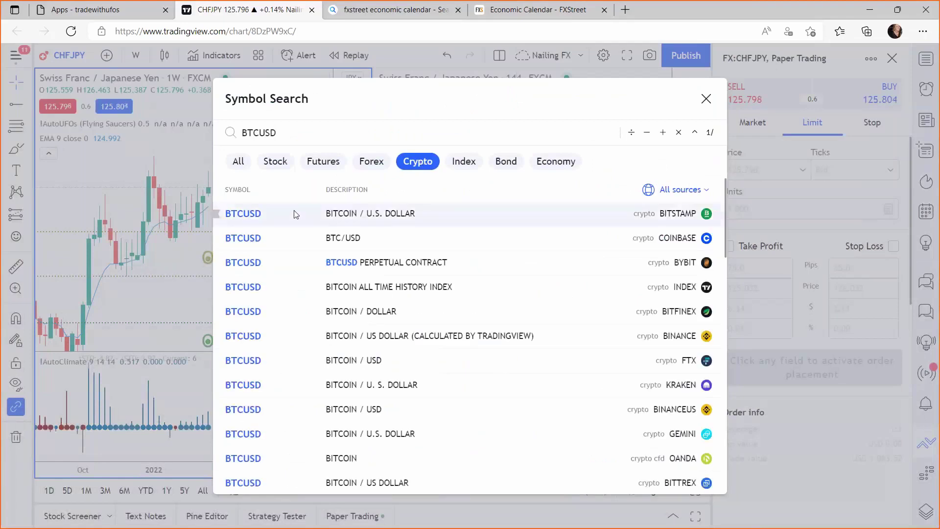
click(272, 236)
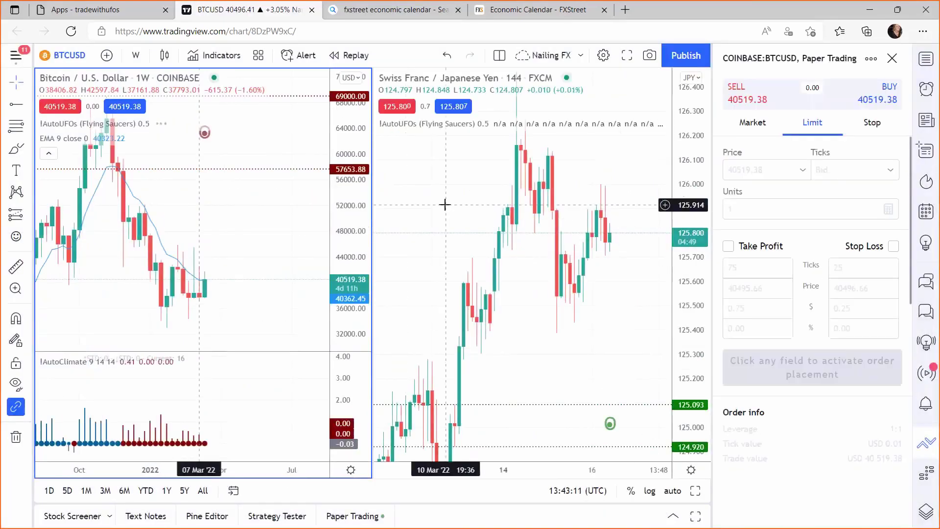
click(445, 205)
text(BTCUSD)
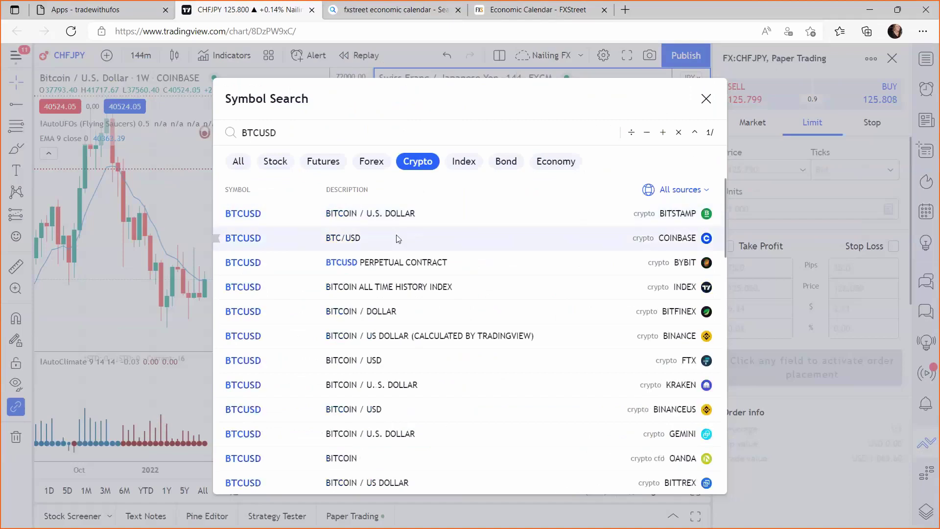
click(394, 237)
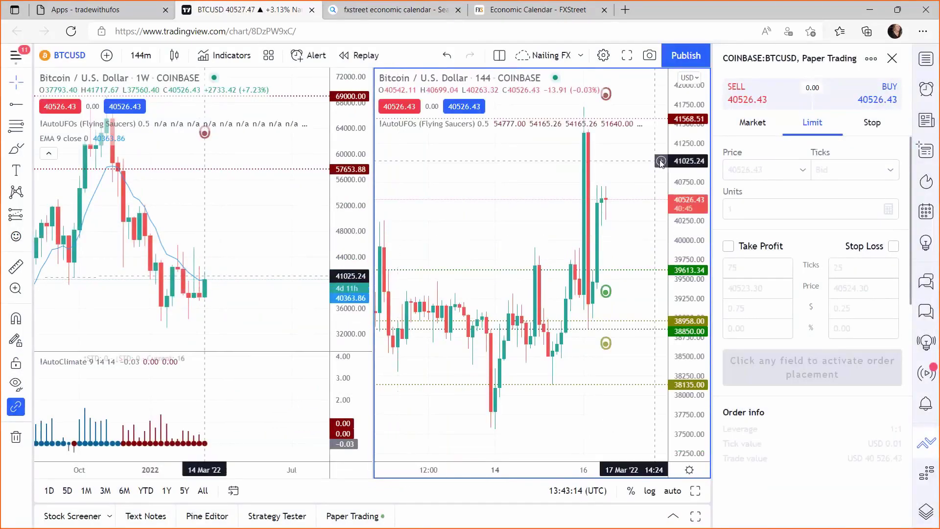
Set the left chart to 1D daily candles and the right chart to 55-minute candles.
click(264, 214)
text(1d)
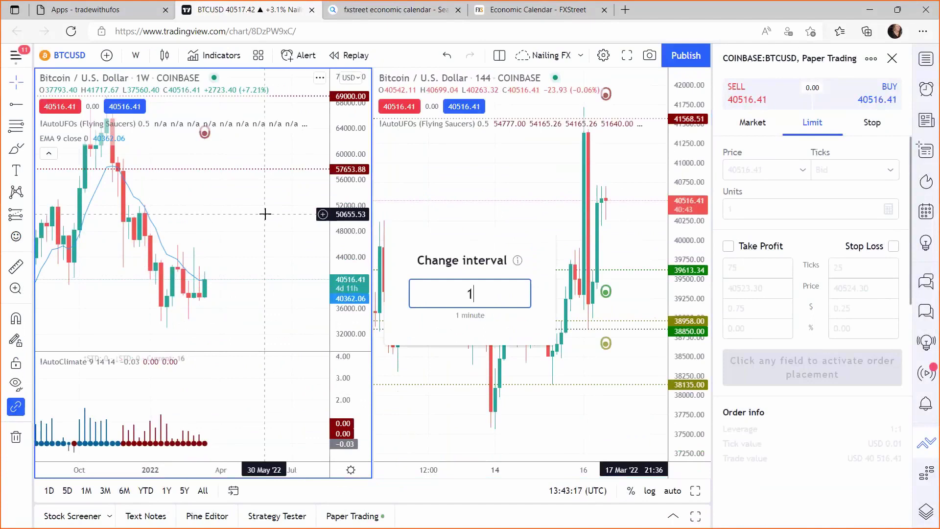
key(Return)
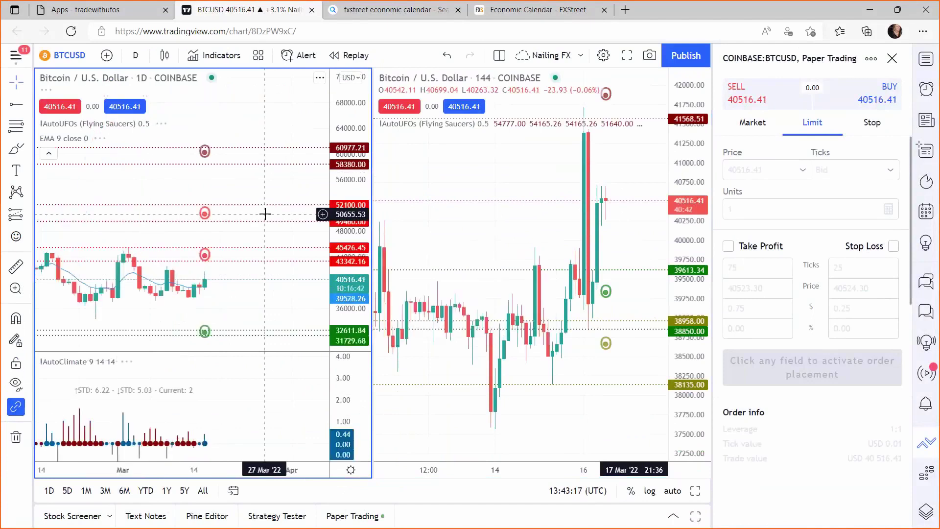
click(477, 207)
text(55)
key(Return)
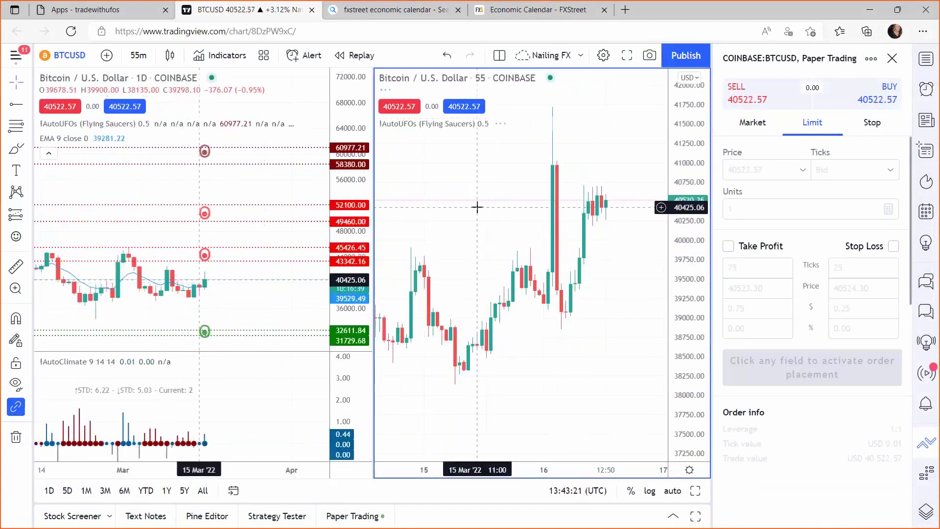
Recenter the daily candles, mark the indicator pane and 39613.34 level with pen, then clear annotations.
click(253, 341)
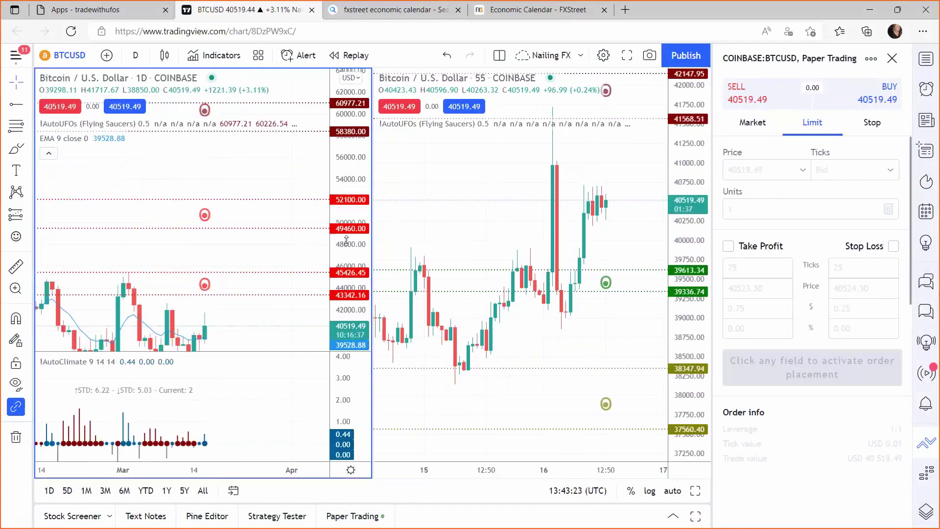
drag(248, 269, 254, 246)
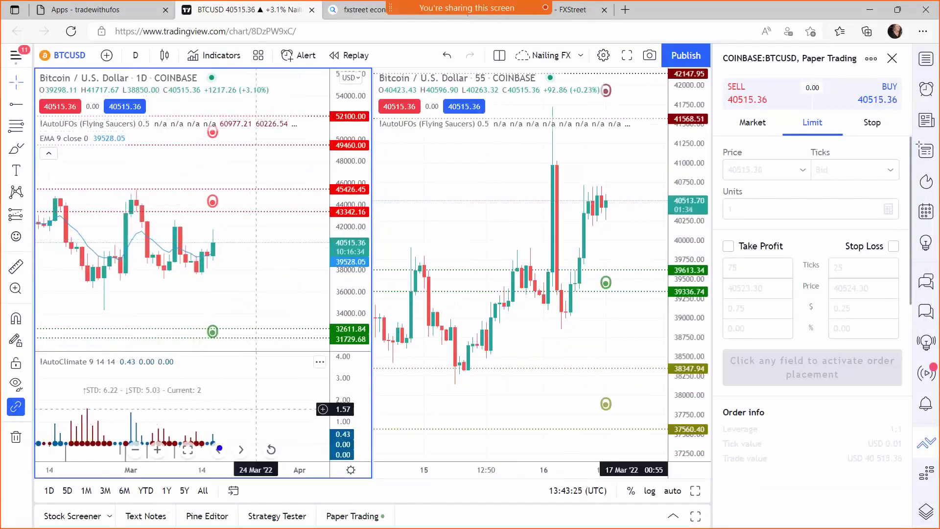
drag(289, 498, 219, 448)
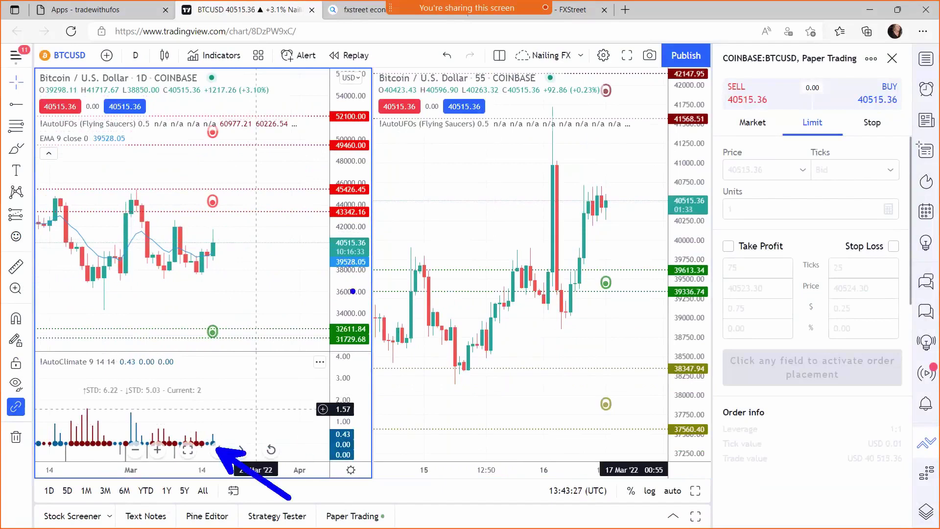
drag(675, 277, 519, 276)
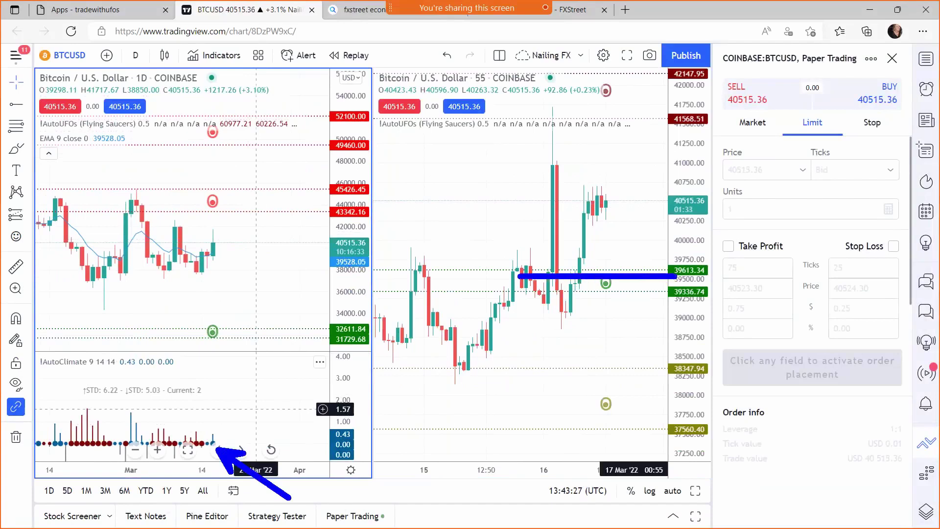
key(Escape)
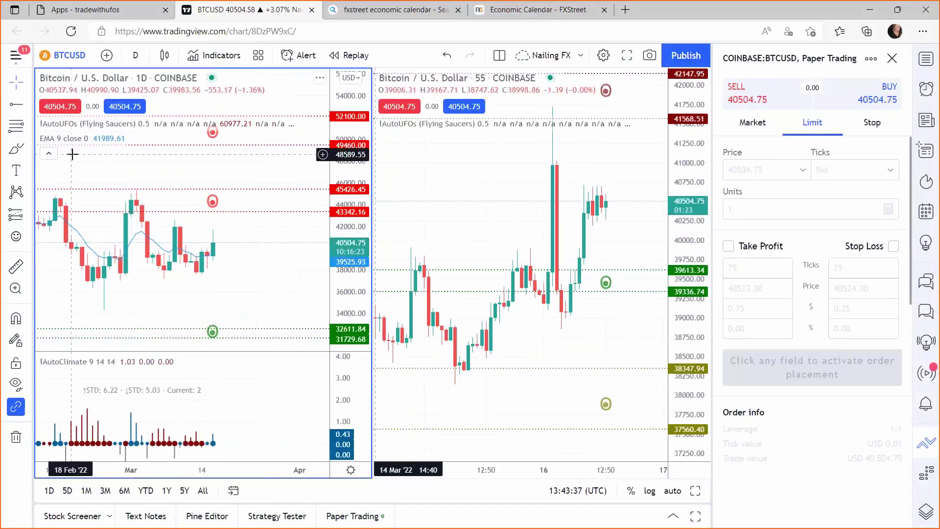
Draw a Fib retracement up from the 39256 dip and set its second anchor price to 39615.
click(571, 277)
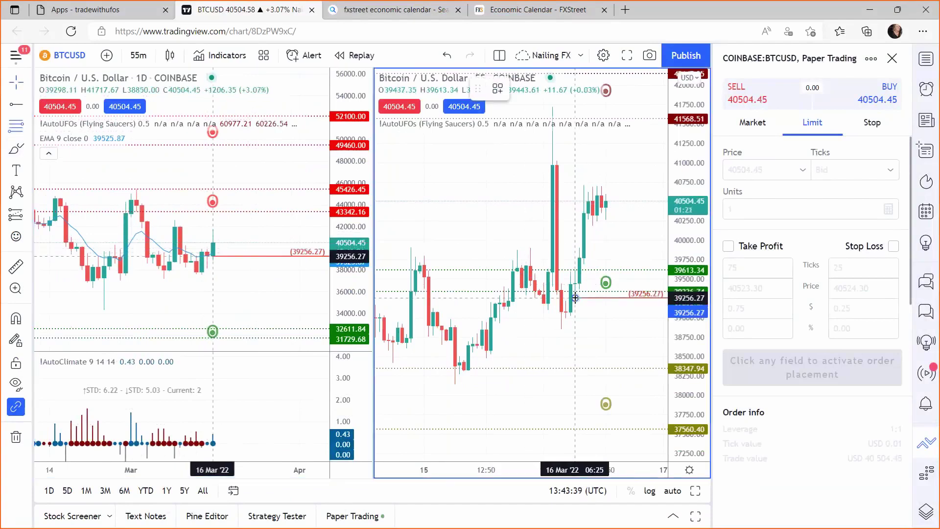
drag(571, 276, 572, 272)
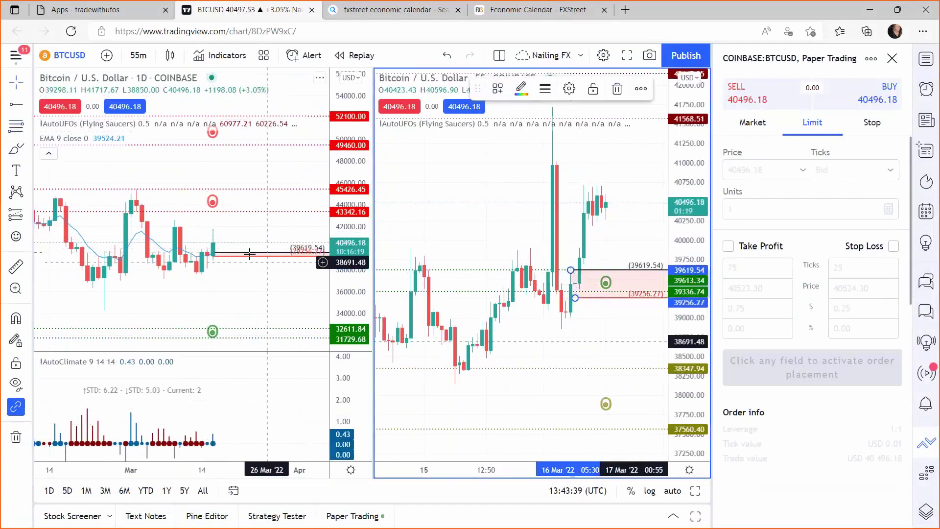
double_click(587, 271)
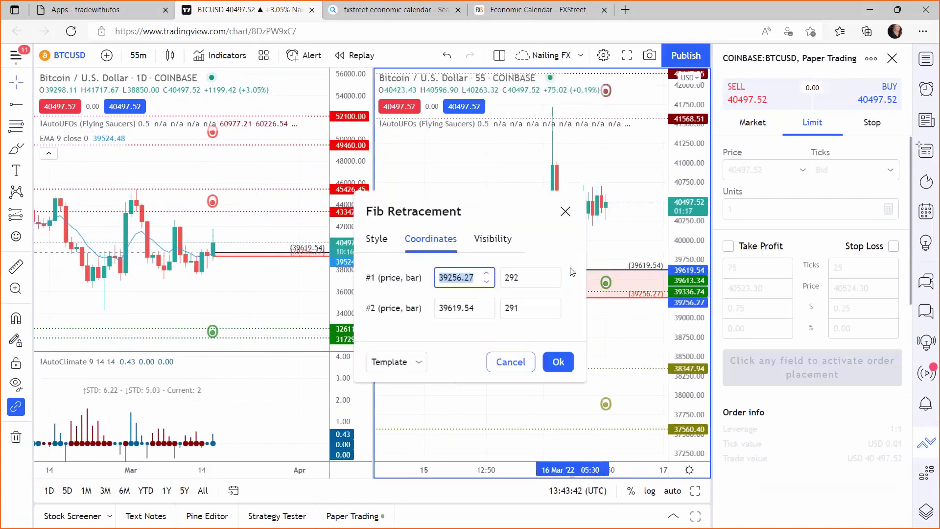
click(475, 307)
key(BackSpace)
text(5)
key(shift+Left)
key(shift+Left)
key(shift+Left)
key(shift+Left)
key(shift+Left)
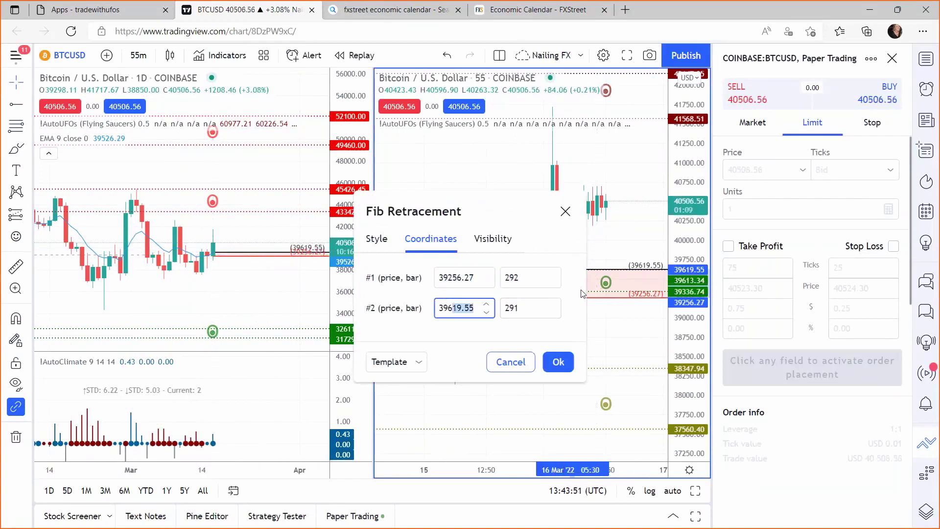
text(15)
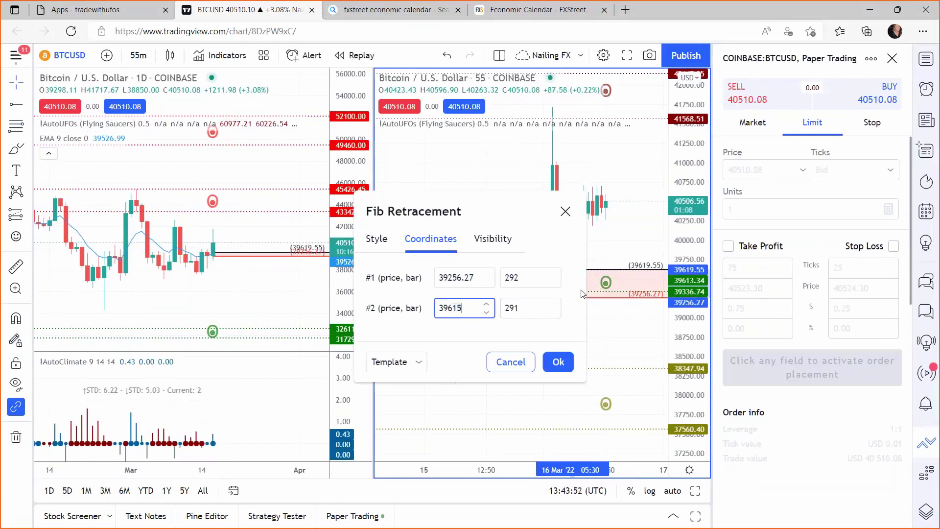
click(473, 277)
Set the retracement's first anchor price to 39300 and apply the settings.
drag(452, 216, 263, 217)
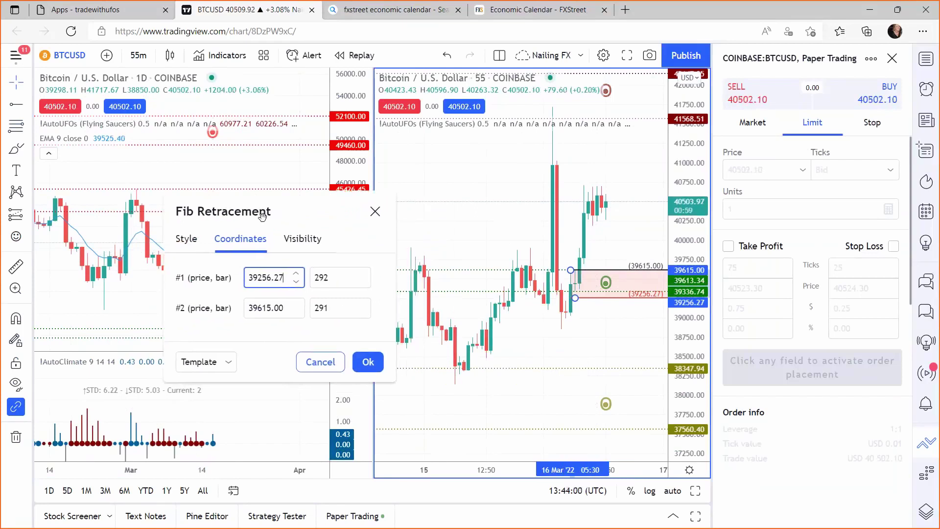
drag(286, 279, 225, 281)
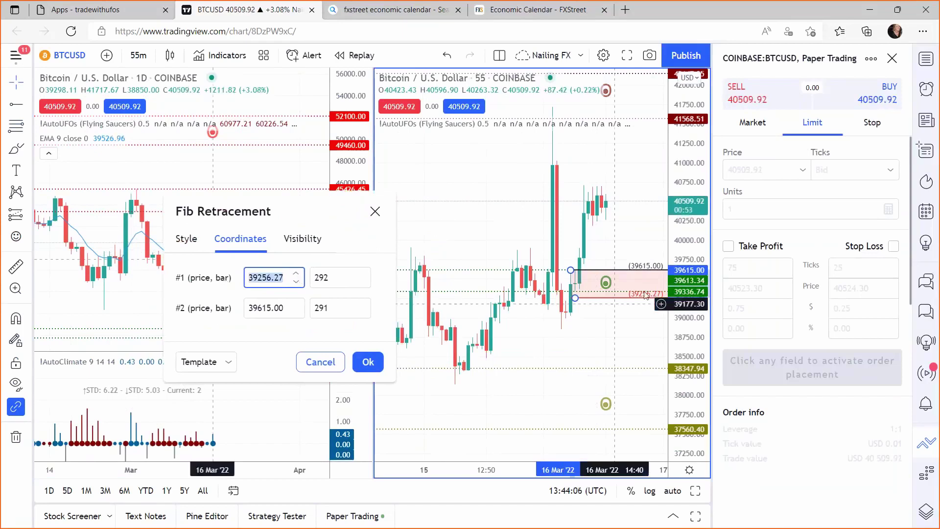
text(39300)
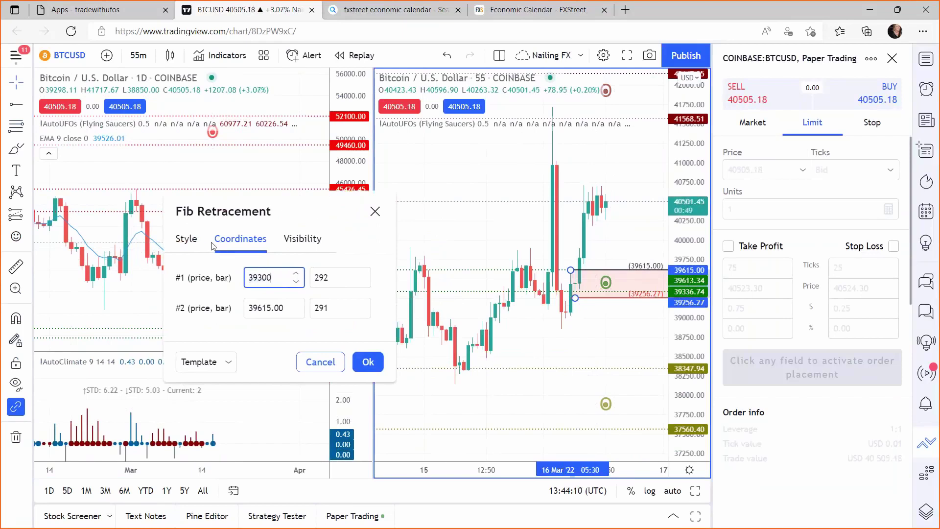
click(366, 361)
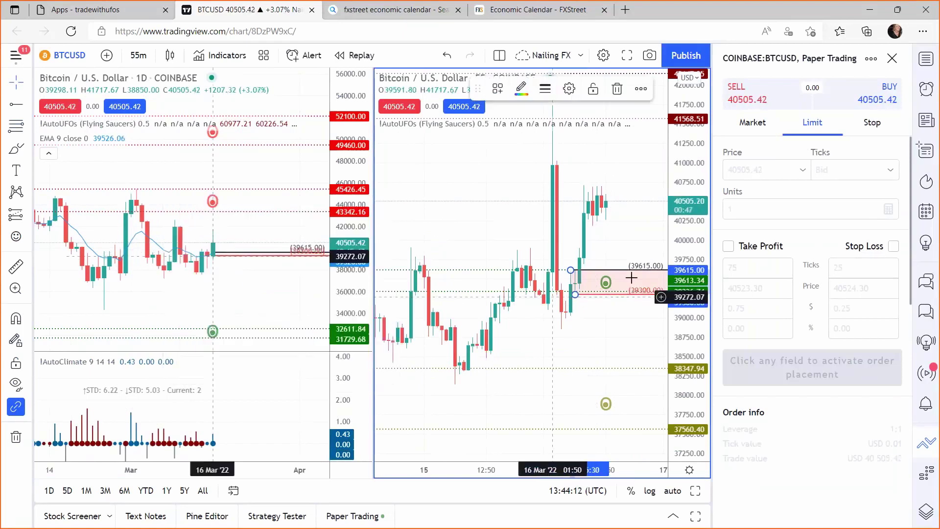
Start a BTCUSD buy limit at 39615 with a 39300 stop loss.
click(590, 308)
click(762, 166)
double_click(761, 167)
text(39615)
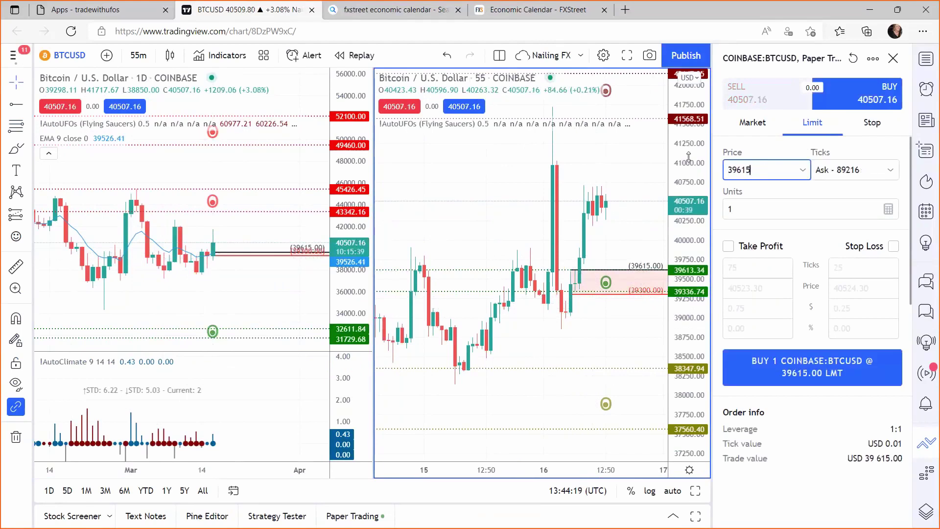
click(894, 247)
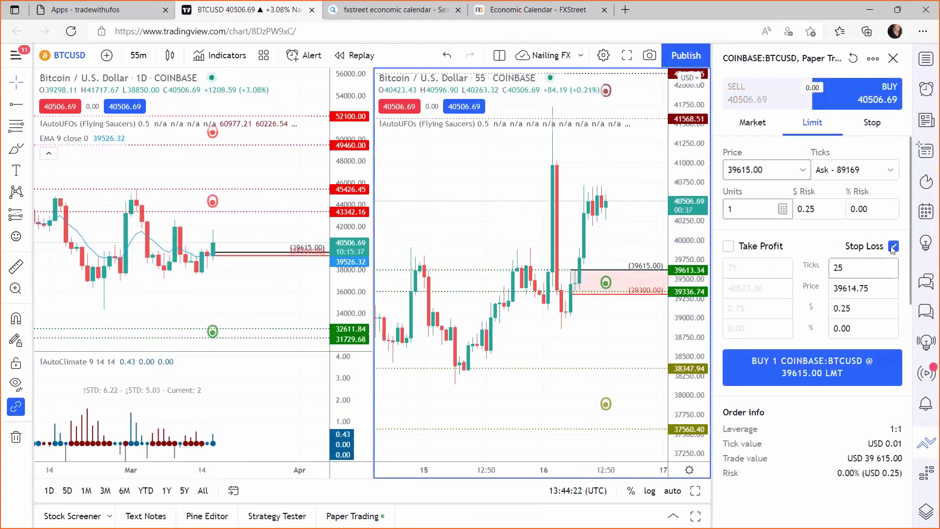
click(866, 290)
double_click(866, 290)
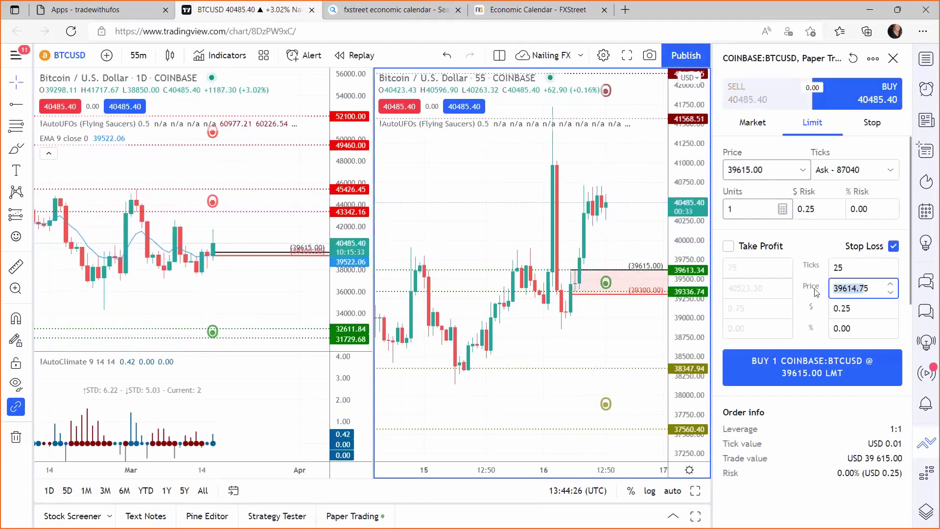
text(395)
text(30)
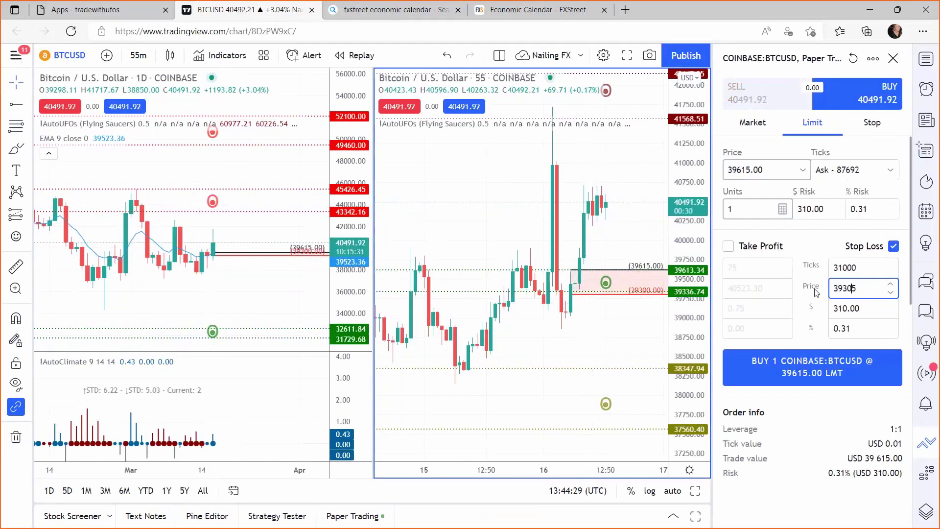
text(0)
key(Delete)
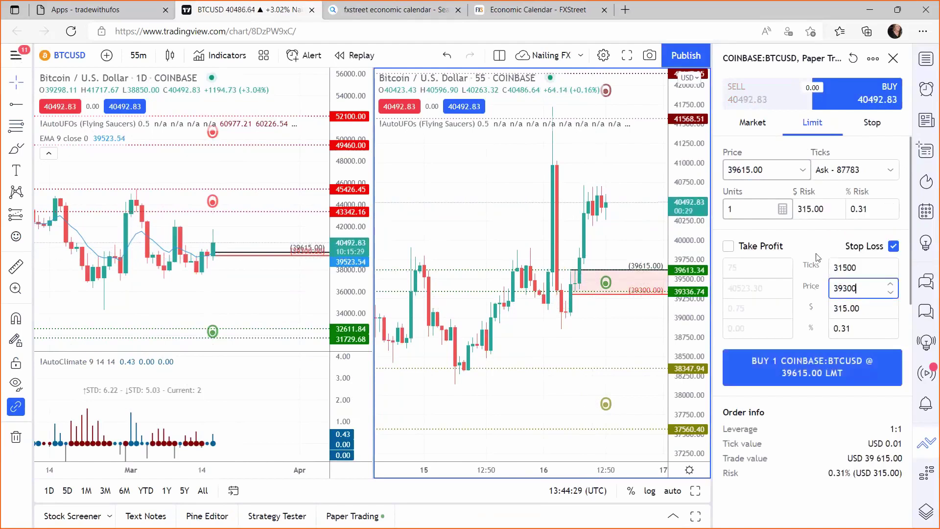
key(Return)
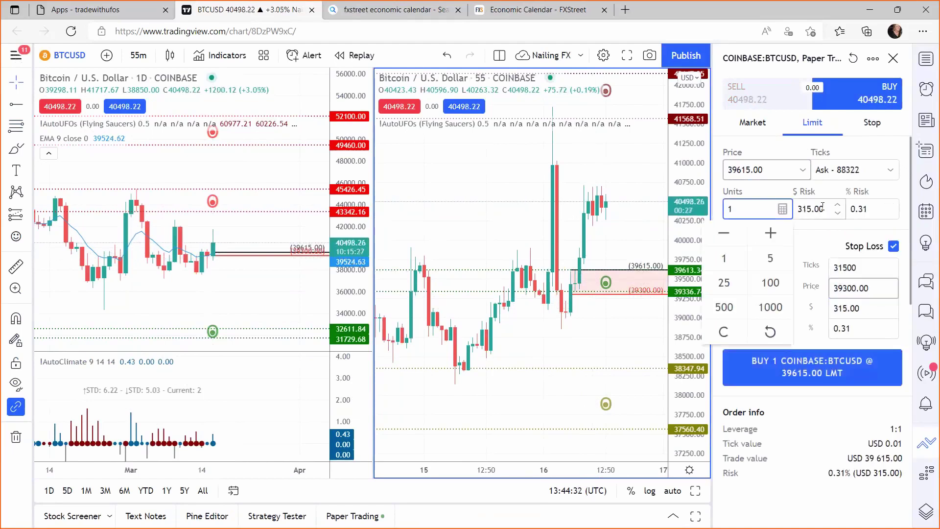
Set the order's dollar risk to 50 and add a take profit of 31500 ticks.
click(823, 207)
double_click(823, 208)
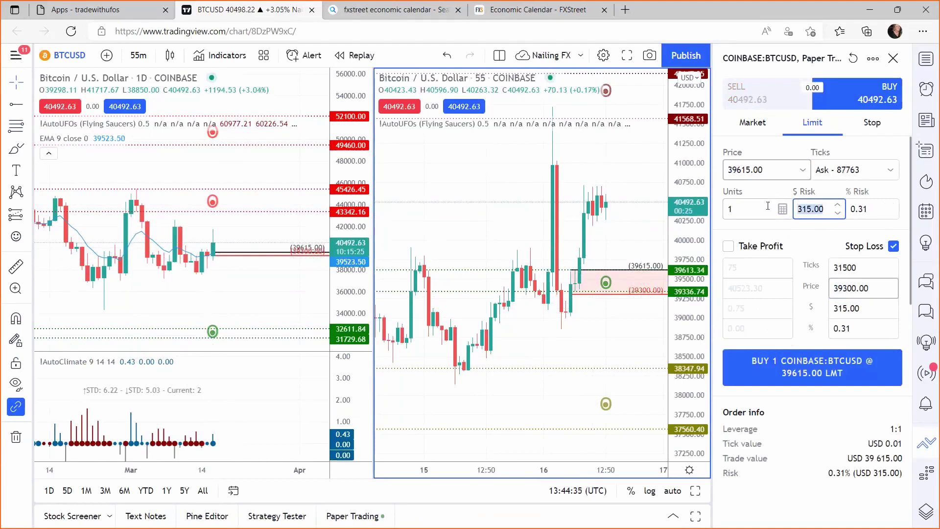
text(50)
click(821, 228)
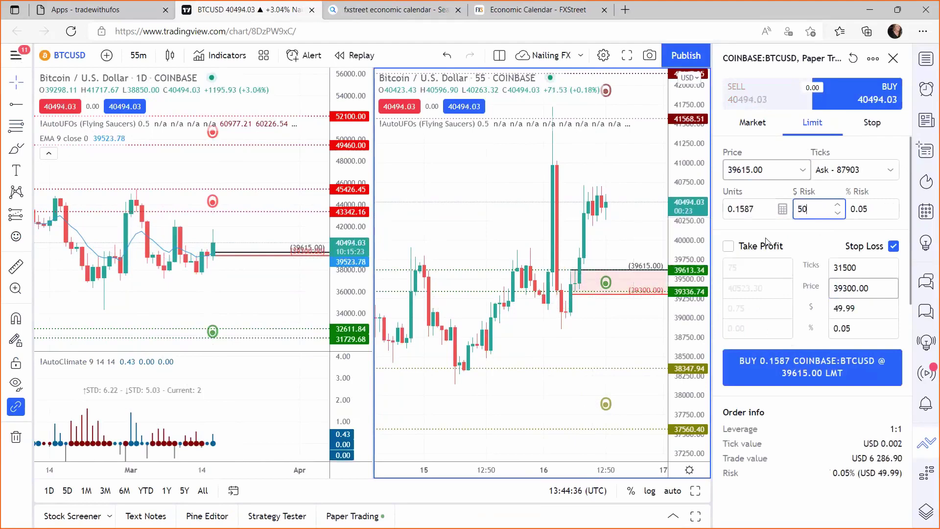
click(767, 245)
double_click(754, 267)
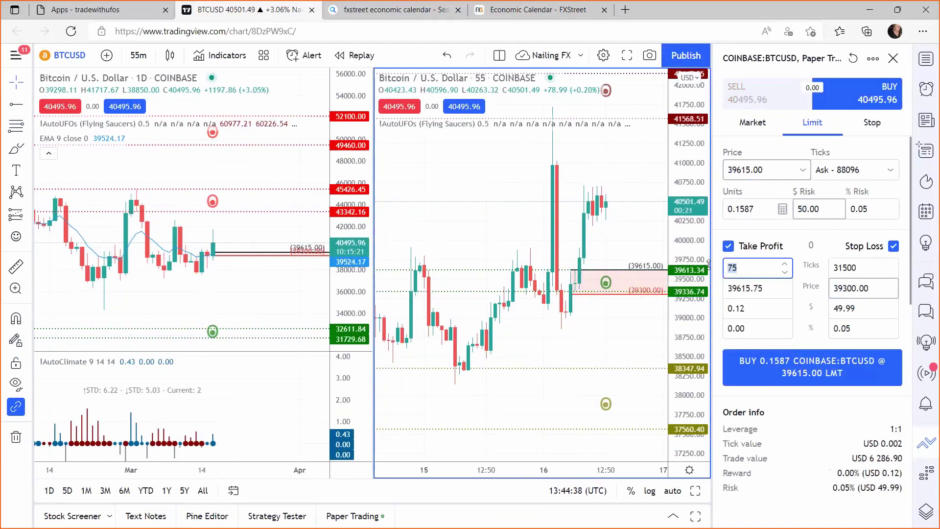
text(31500)
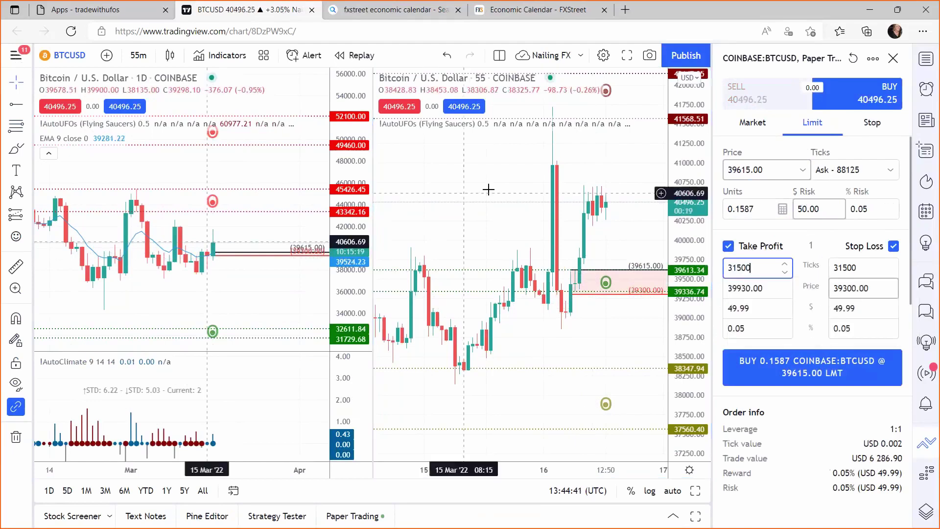
Add a horizontal ray at 39930 on the 55-minute chart and send the buy order.
click(488, 189)
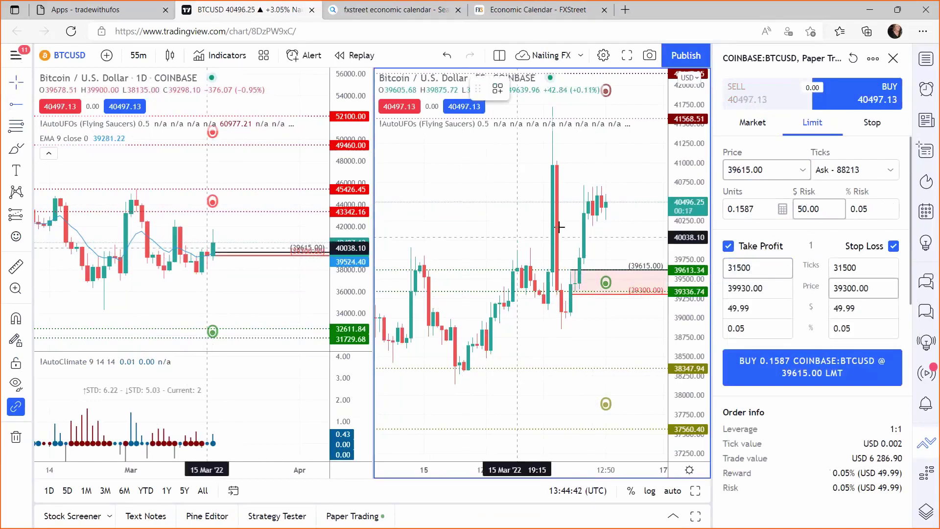
key(alt+j)
double_click(570, 240)
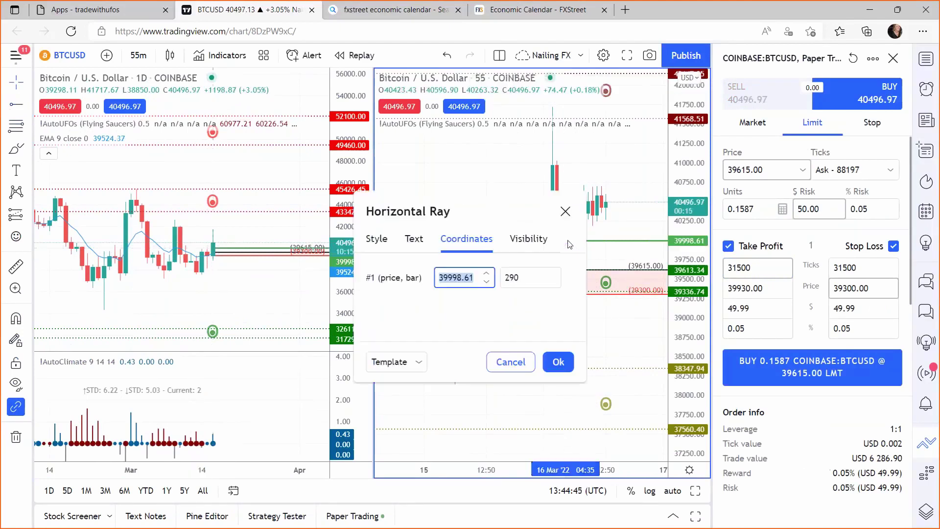
text(3993)
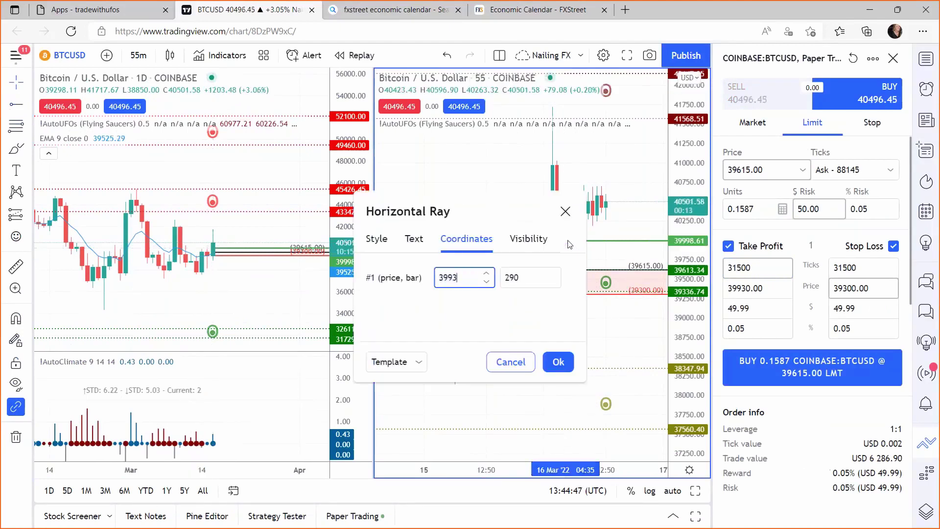
text(0)
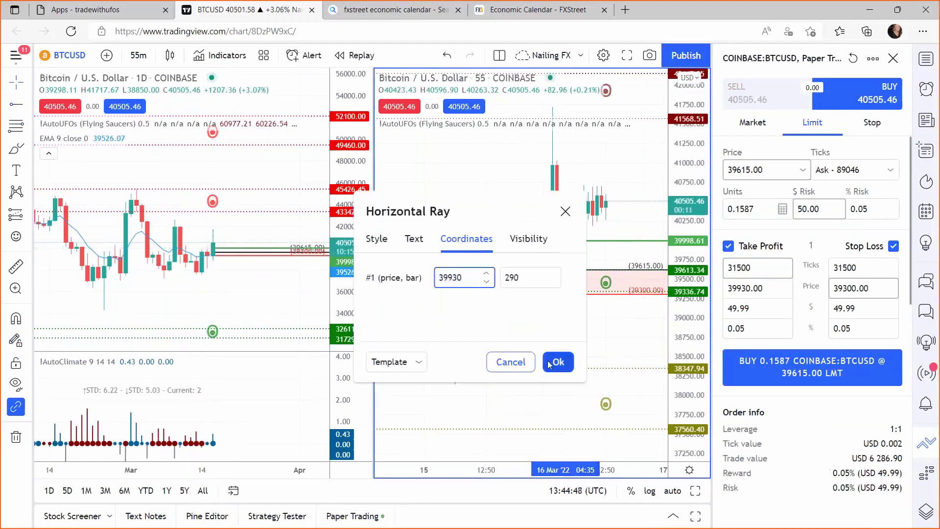
key(Return)
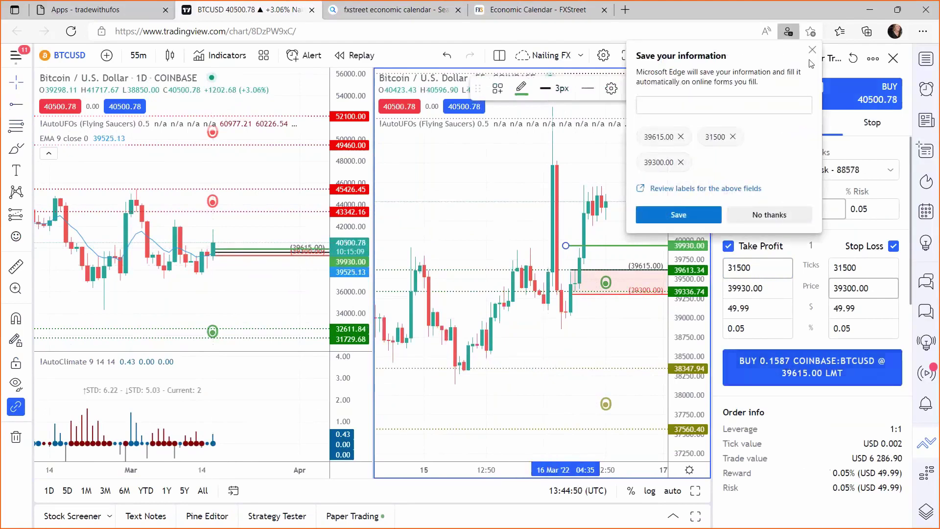
click(797, 368)
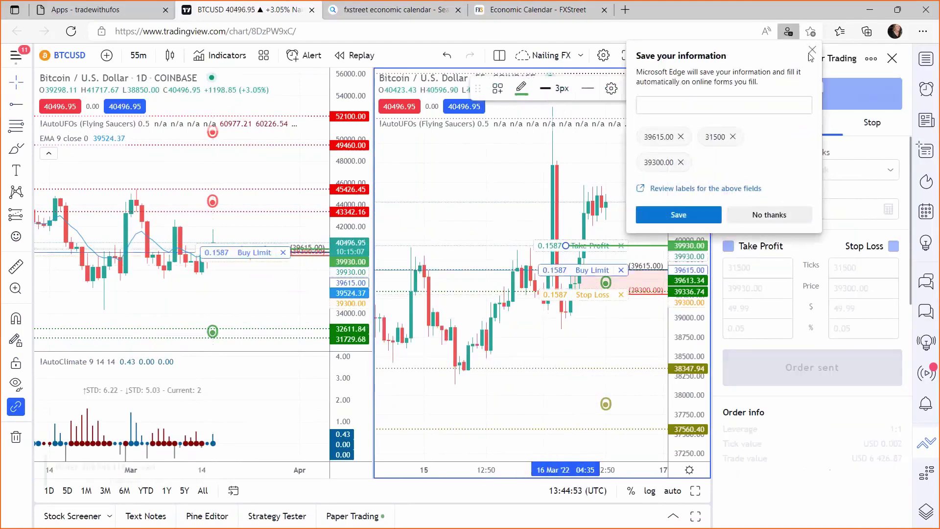
Send another buy limit at 39615 with stop loss on and take profit at 43340.
click(810, 51)
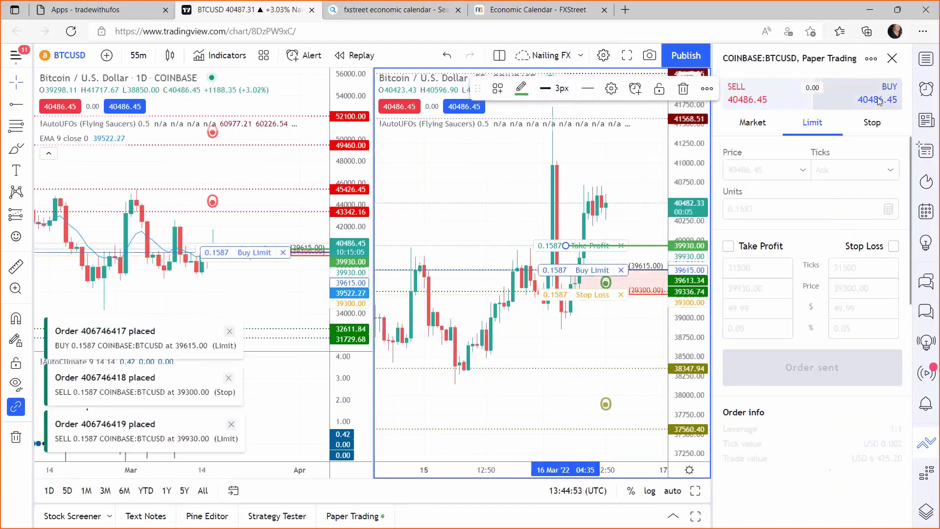
click(879, 101)
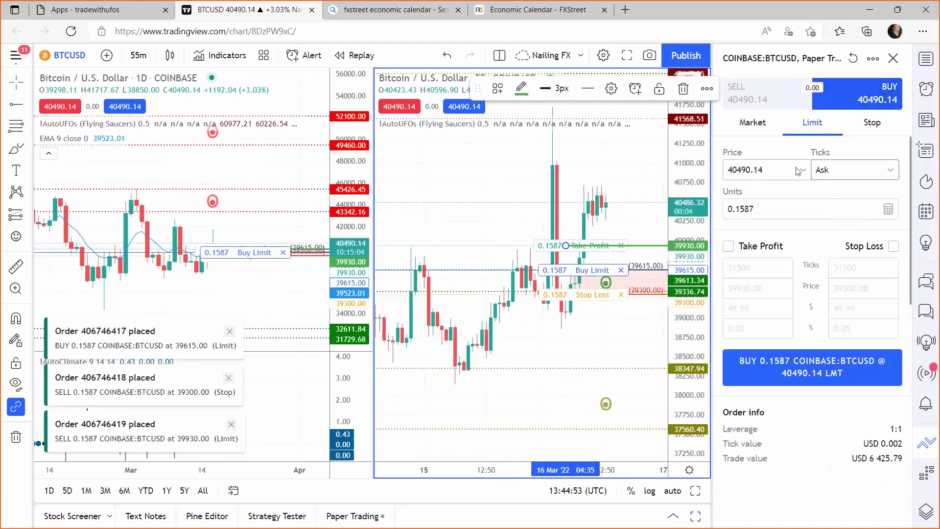
click(727, 170)
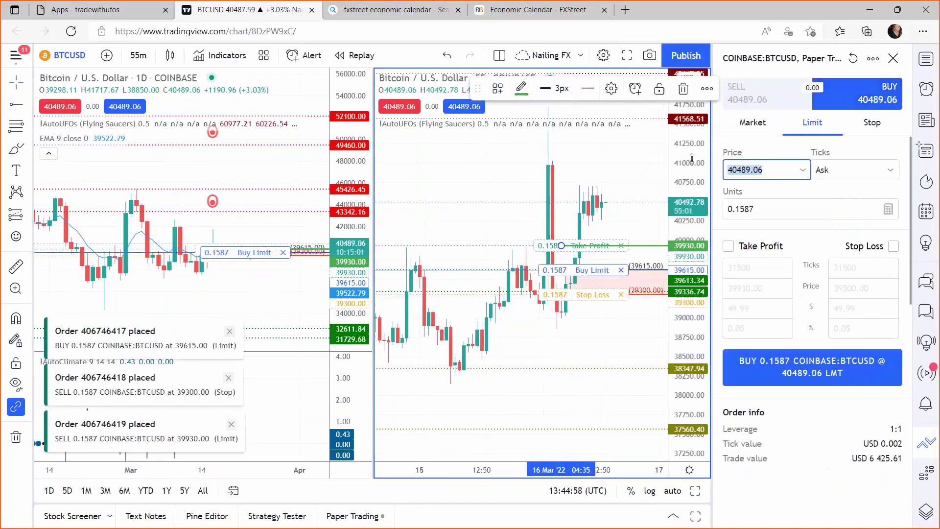
text(39615)
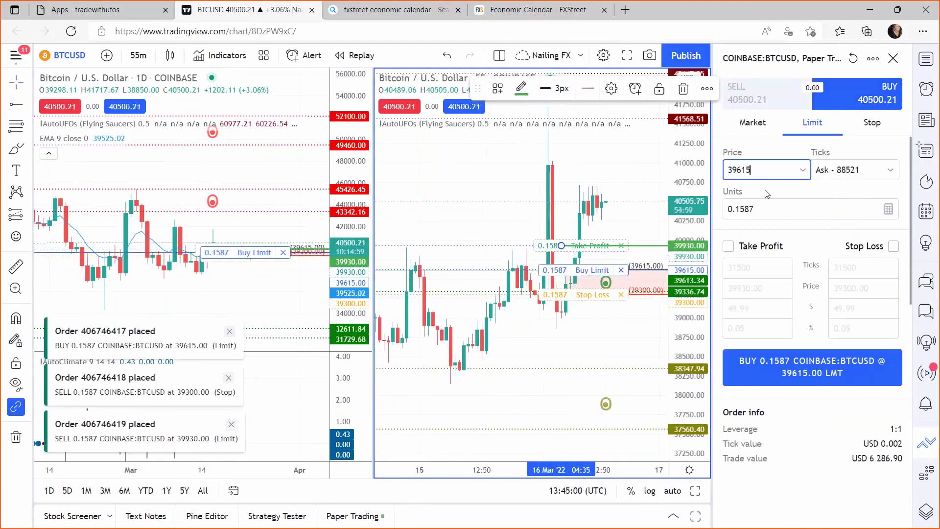
click(894, 246)
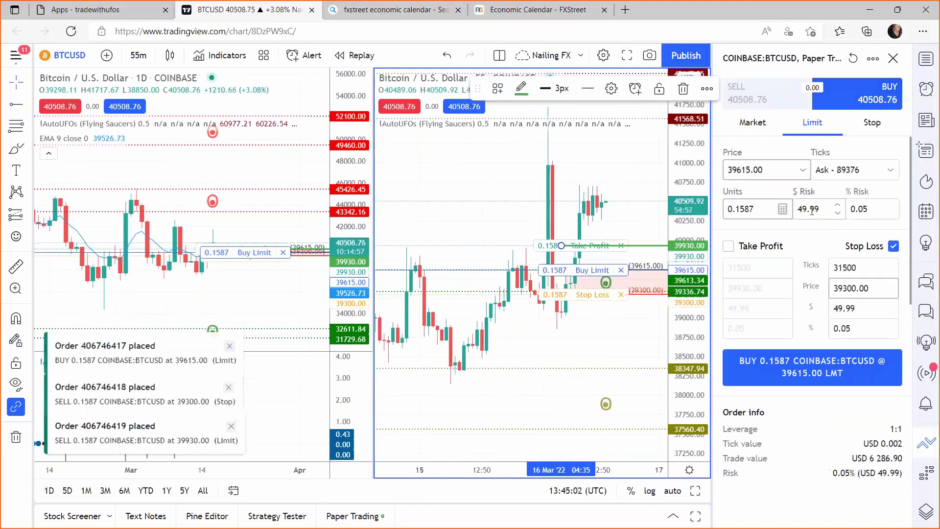
click(728, 246)
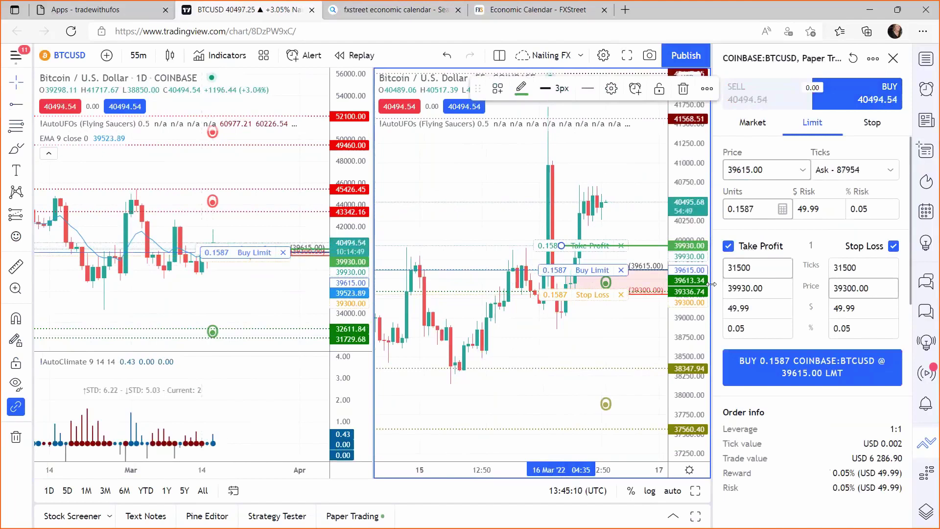
double_click(754, 288)
text(43340)
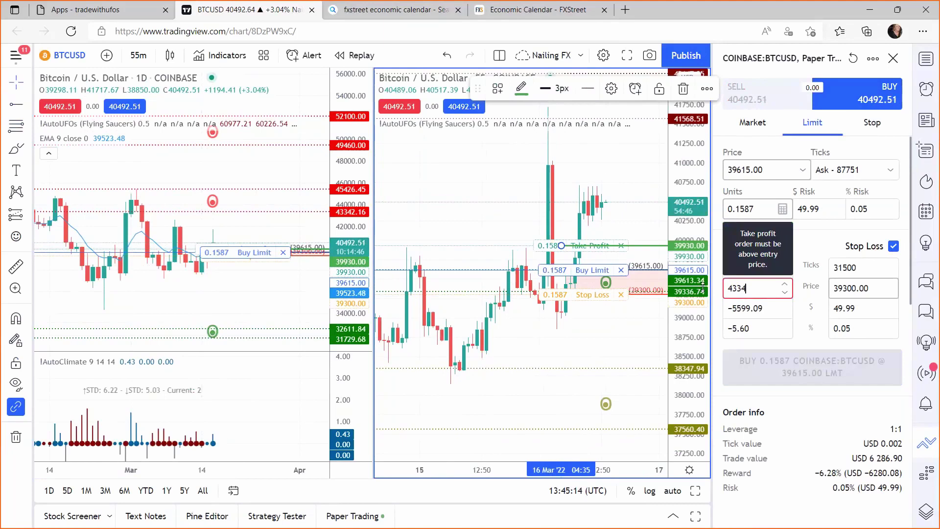
click(801, 370)
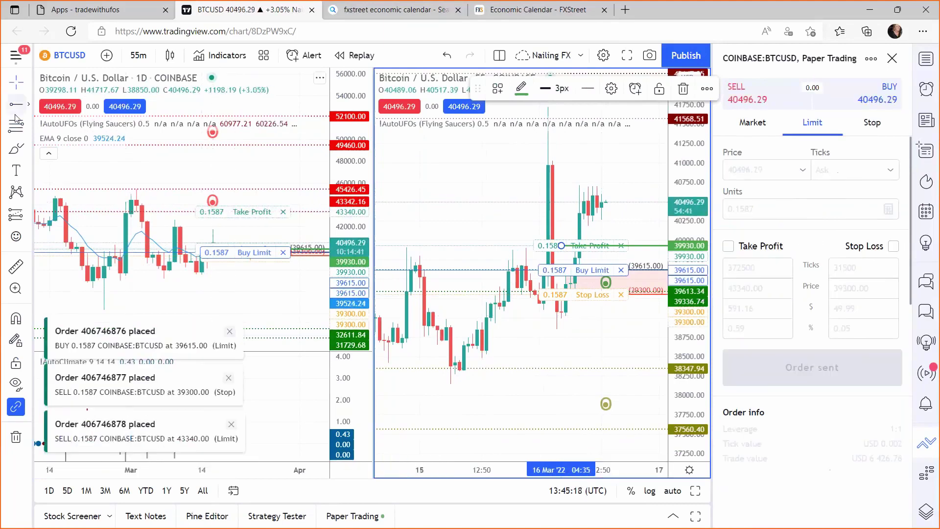
Move the daily chart's horizontal ray and set its price to 43340.
drag(187, 212, 191, 213)
double_click(191, 215)
text(43340)
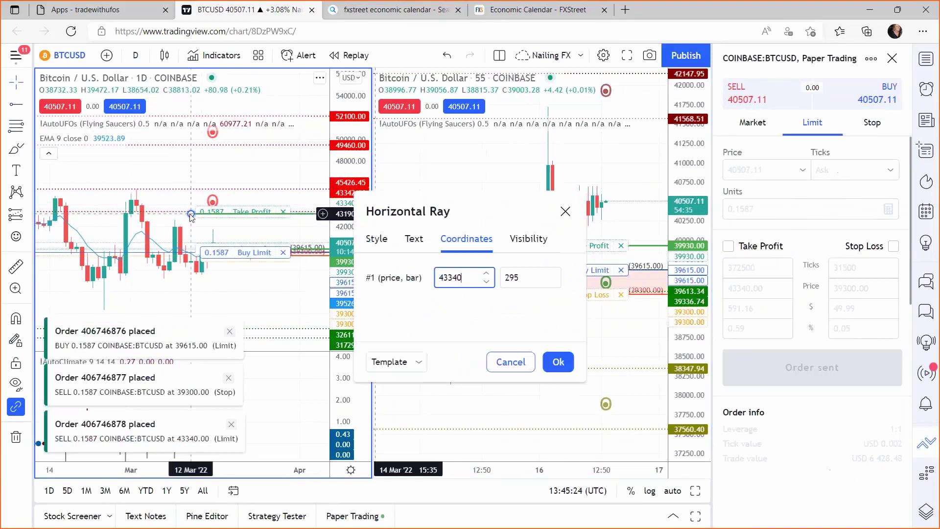
click(557, 362)
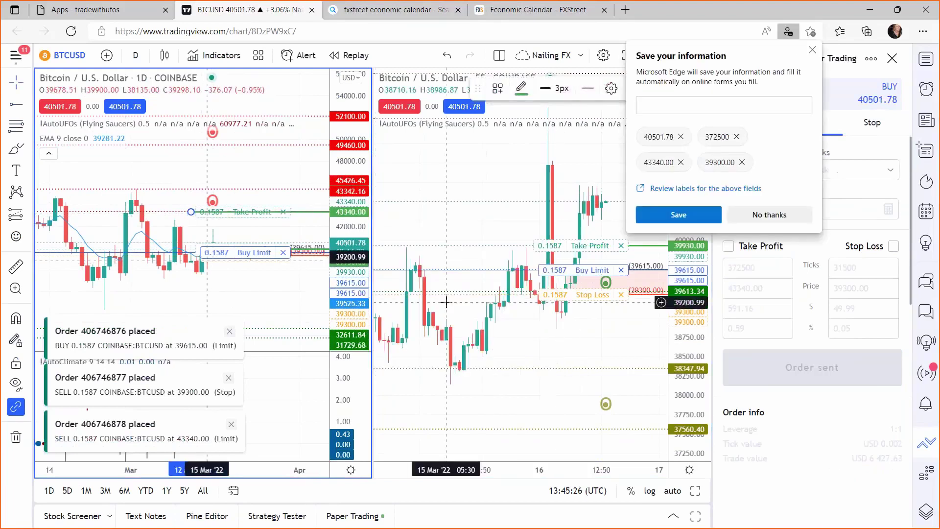
Dismiss Edge's save prompt, stretch the daily price scale, and go to the tradewithufos tab.
click(812, 50)
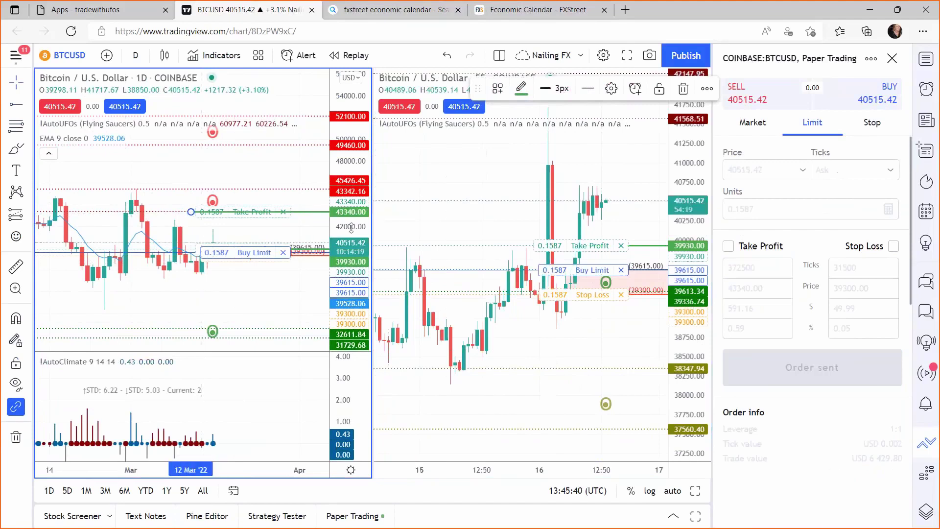
drag(347, 221, 341, 162)
click(195, 238)
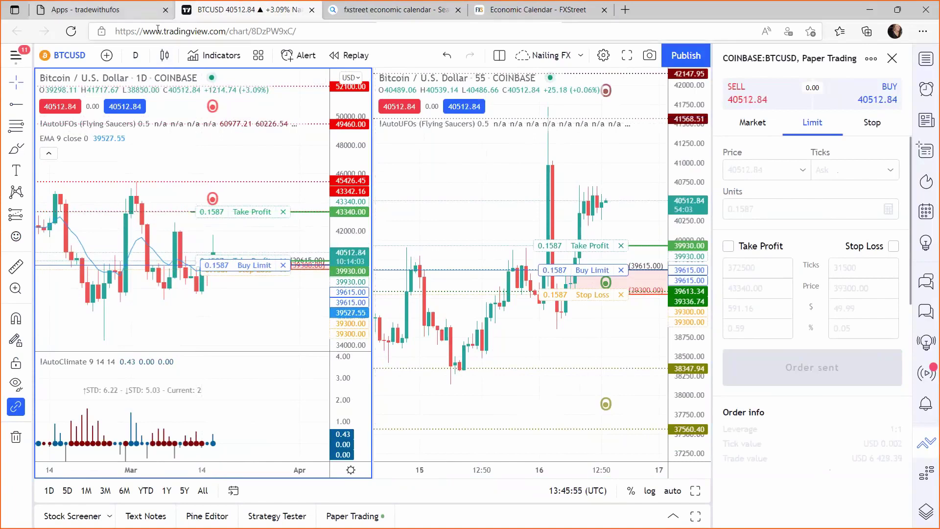
click(132, 12)
Replace 'apps/' in the tradewithufos address with the coach's page path and load it.
click(237, 31)
click(237, 31)
drag(237, 31, 259, 31)
text(becky)
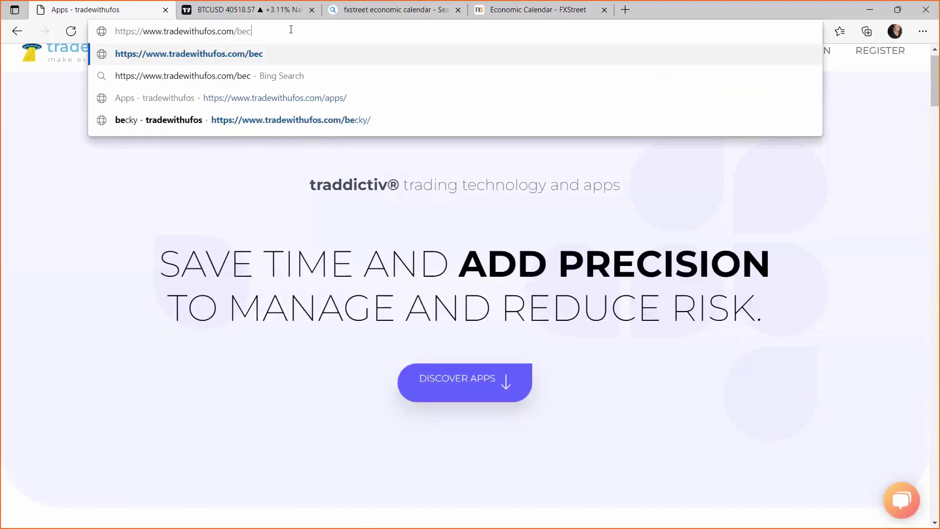
key(Return)
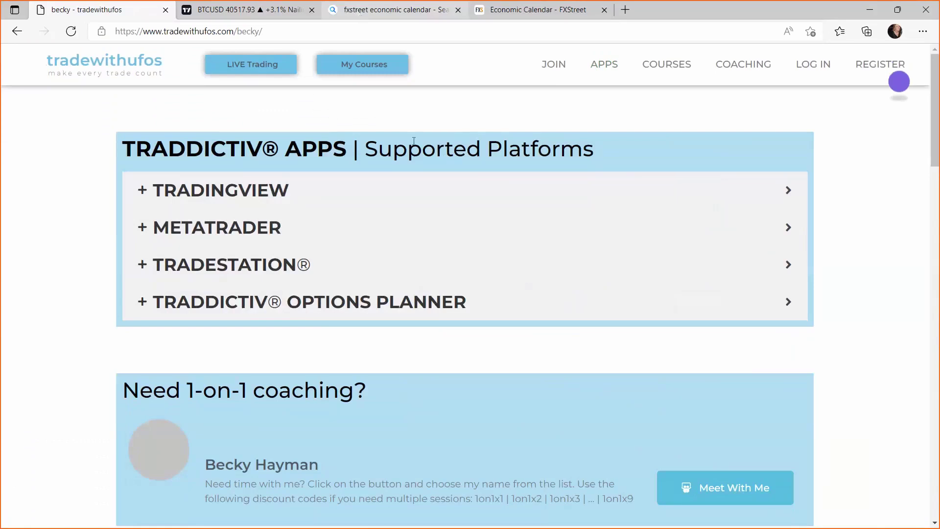
drag(936, 123, 870, 118)
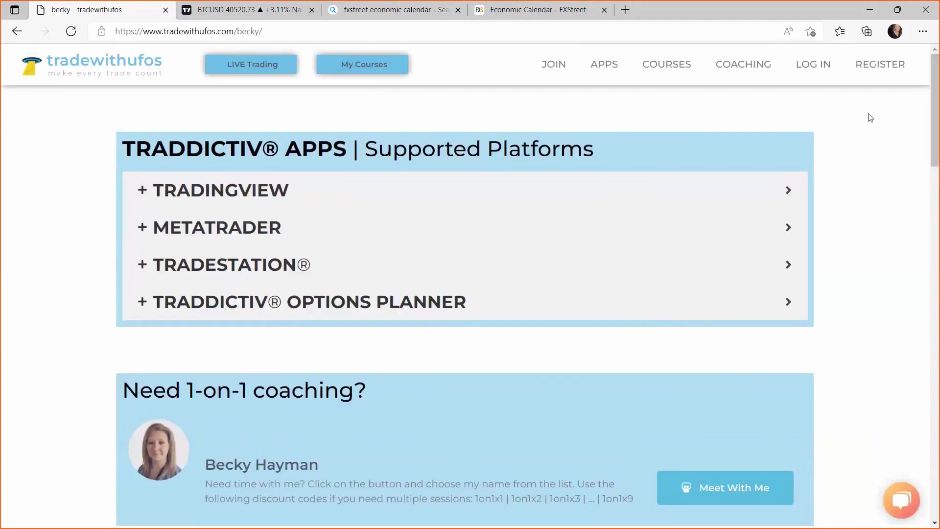